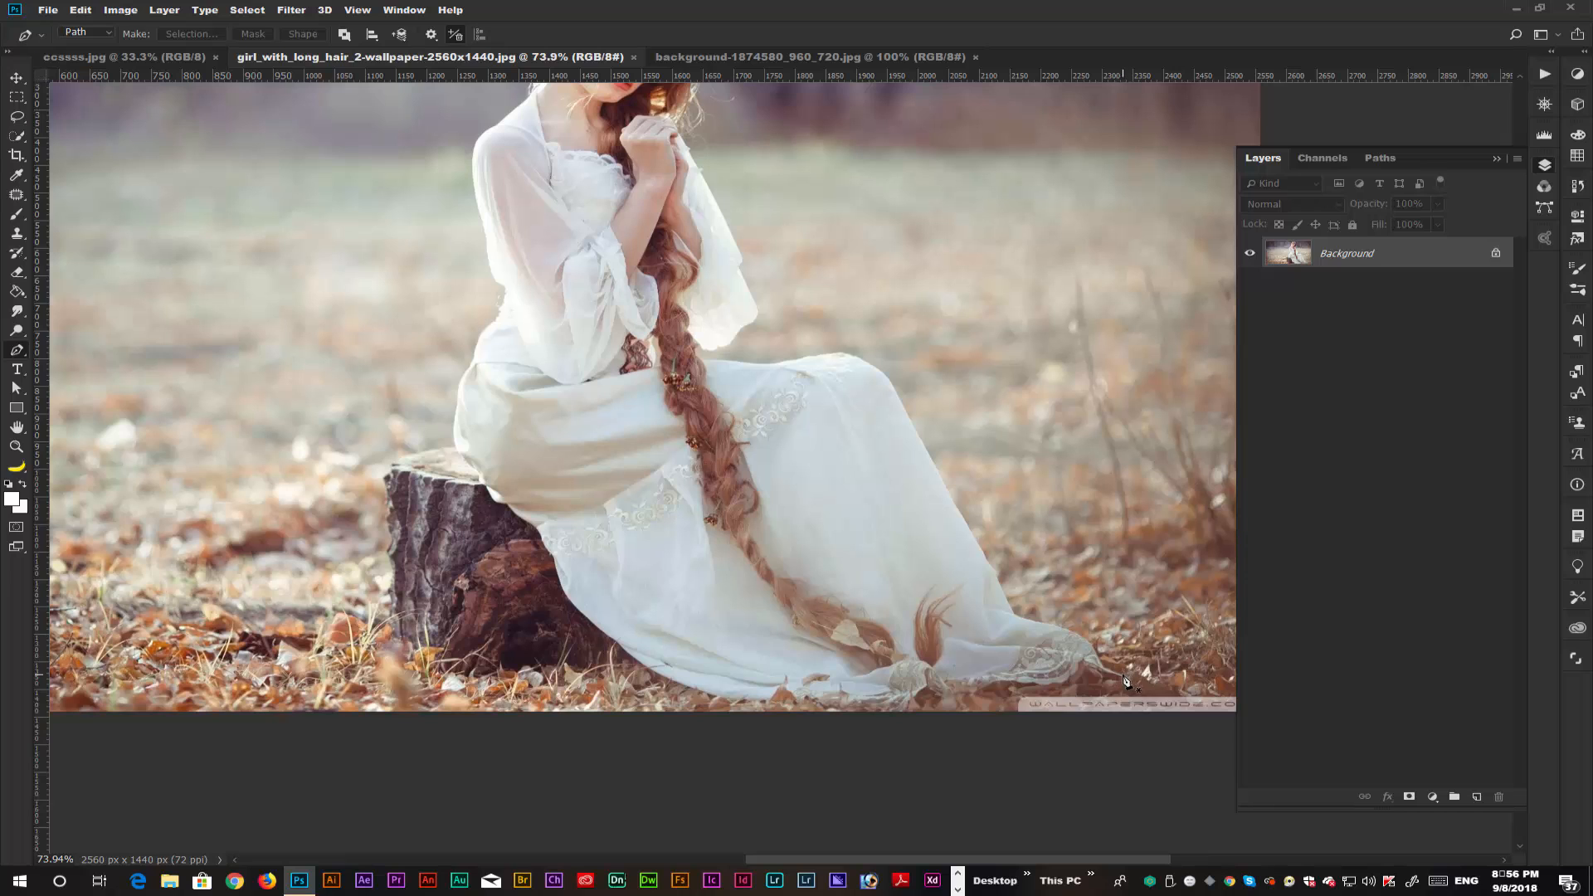
Trace a pen path from the dress's trailing tip along the hem and around the base and outer side of the tree stump.
{"action": "left_click", "coordinate": [1118, 677]}
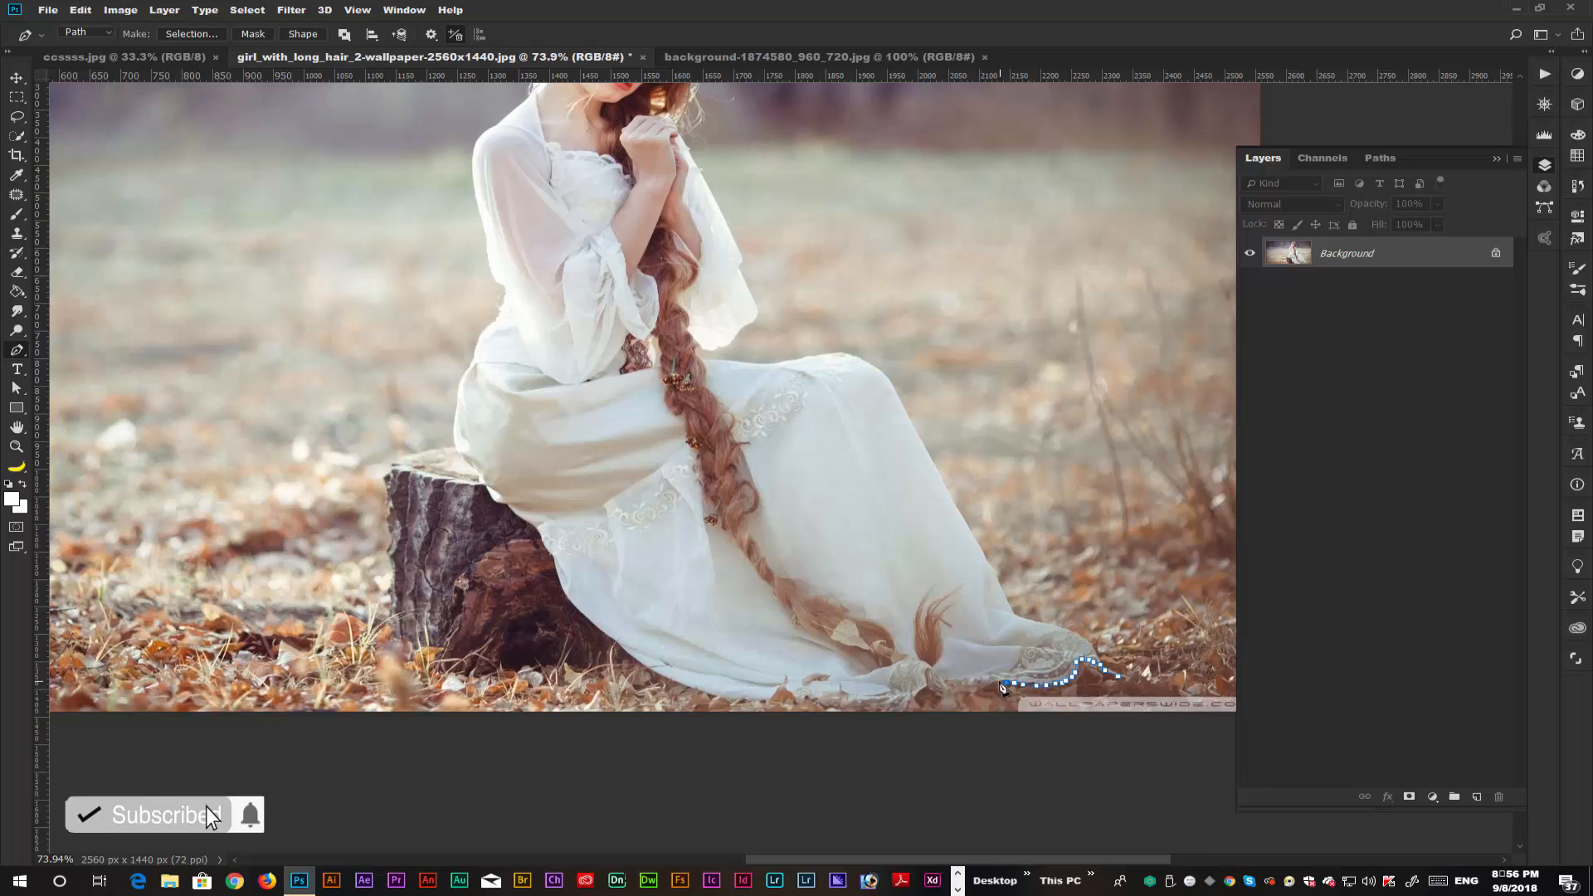
{"action": "mouse_move", "coordinate": [1021, 687]}
{"action": "left_mouse_down"}
{"action": "mouse_move", "coordinate": [861, 706]}
{"action": "mouse_move", "coordinate": [738, 688]}
{"action": "mouse_move", "coordinate": [759, 706]}
{"action": "mouse_move", "coordinate": [630, 659]}
{"action": "mouse_move", "coordinate": [438, 675]}
{"action": "mouse_move", "coordinate": [394, 647]}
{"action": "left_mouse_up"}
{"action": "left_click_drag", "start_coordinate": [728, 496], "coordinate": [894, 513]}
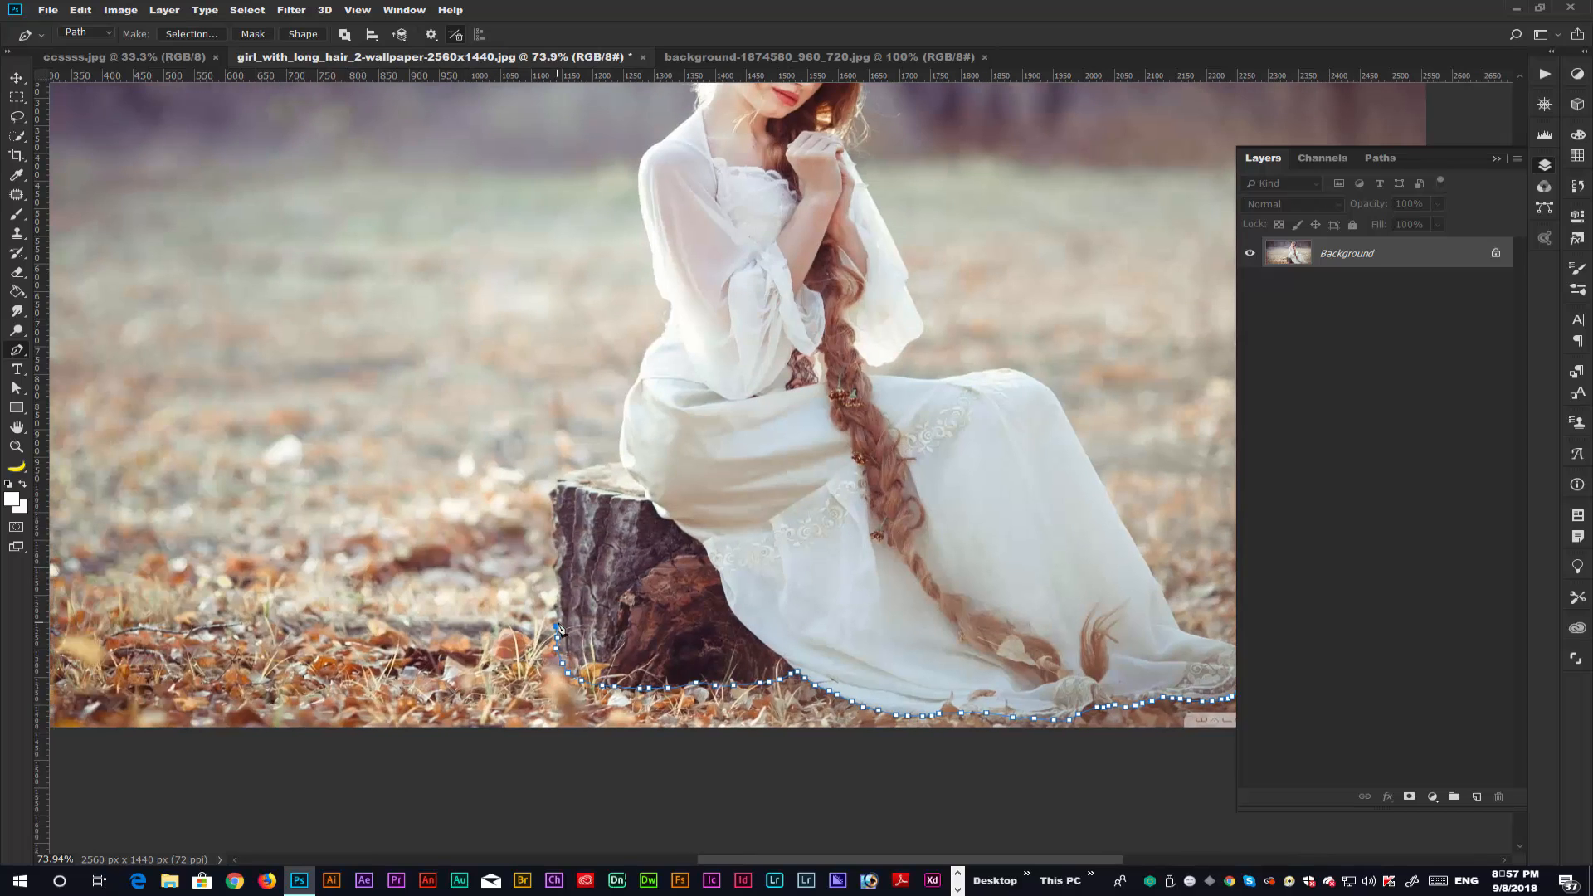
{"action": "mouse_move", "coordinate": [554, 533]}
{"action": "left_mouse_down"}
{"action": "mouse_move", "coordinate": [560, 482]}
{"action": "mouse_move", "coordinate": [621, 461]}
{"action": "left_mouse_up"}
{"action": "left_click_drag", "start_coordinate": [775, 512], "coordinate": [802, 643]}
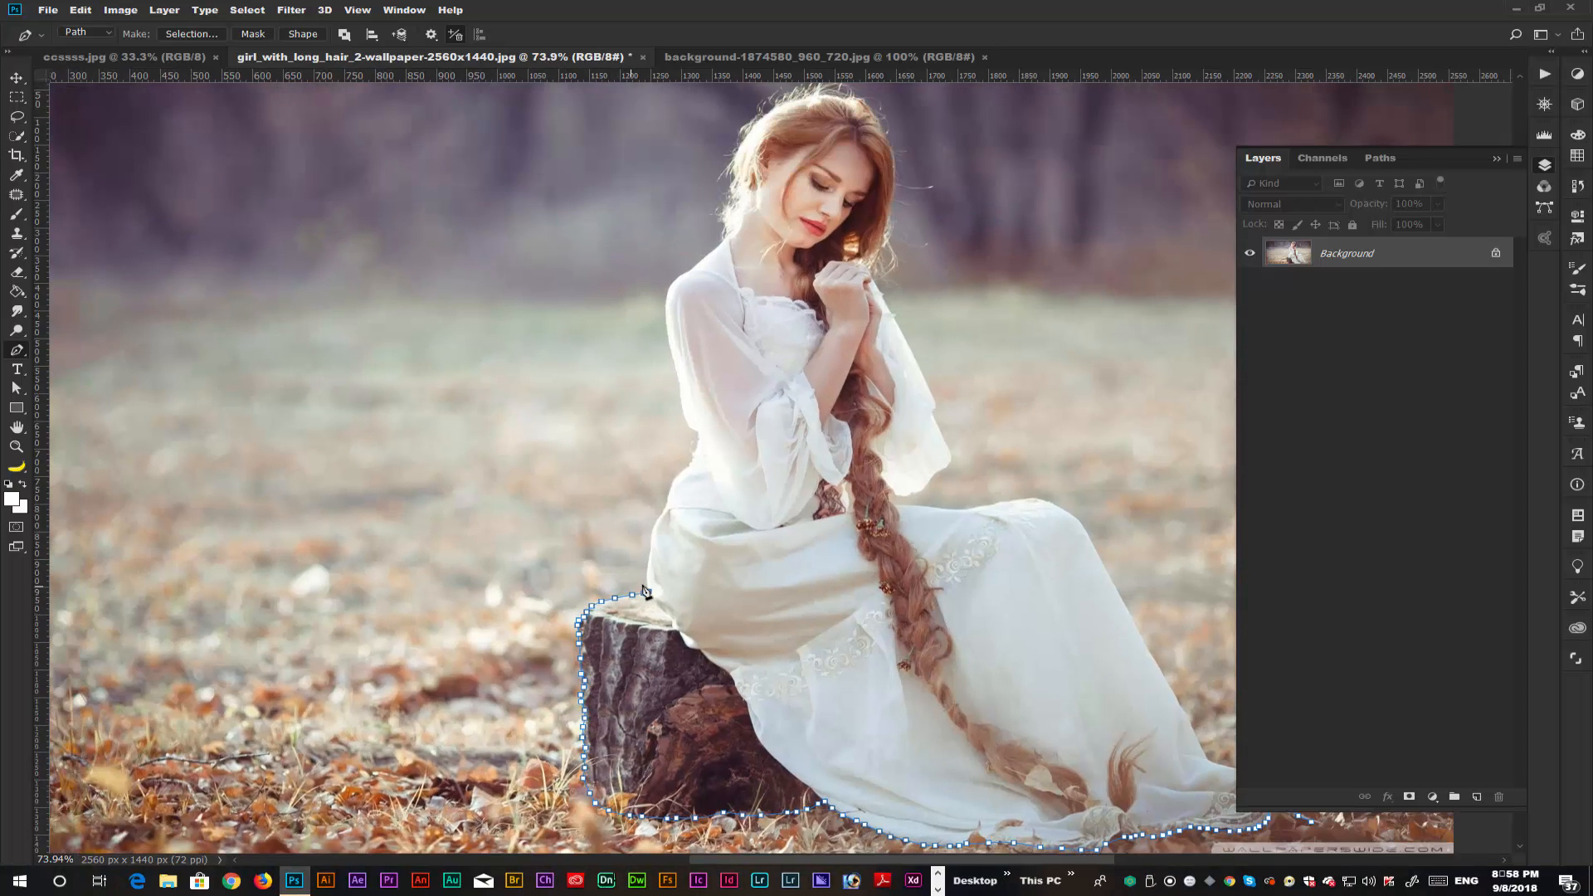
Continue the path from the stump top up the woman's back and sleeve to her shoulder.
{"action": "left_click", "coordinate": [645, 580]}
{"action": "left_click", "coordinate": [648, 565]}
{"action": "left_click", "coordinate": [650, 550]}
{"action": "left_click", "coordinate": [652, 534]}
{"action": "left_click", "coordinate": [655, 522]}
{"action": "left_click", "coordinate": [665, 512]}
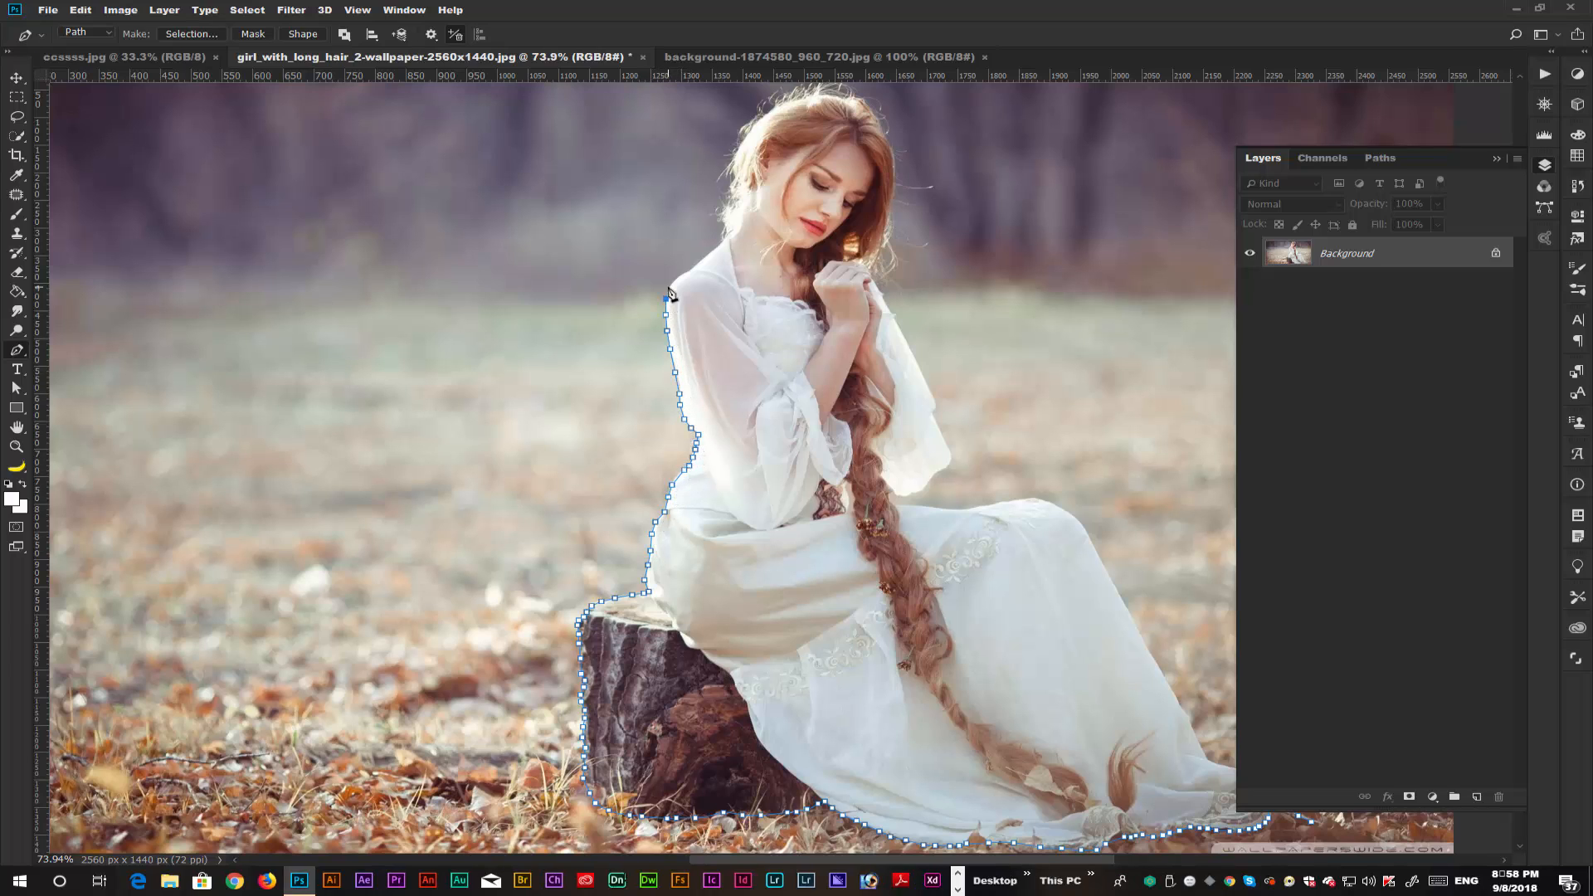
{"action": "left_click_drag", "start_coordinate": [622, 193], "coordinate": [598, 331]}
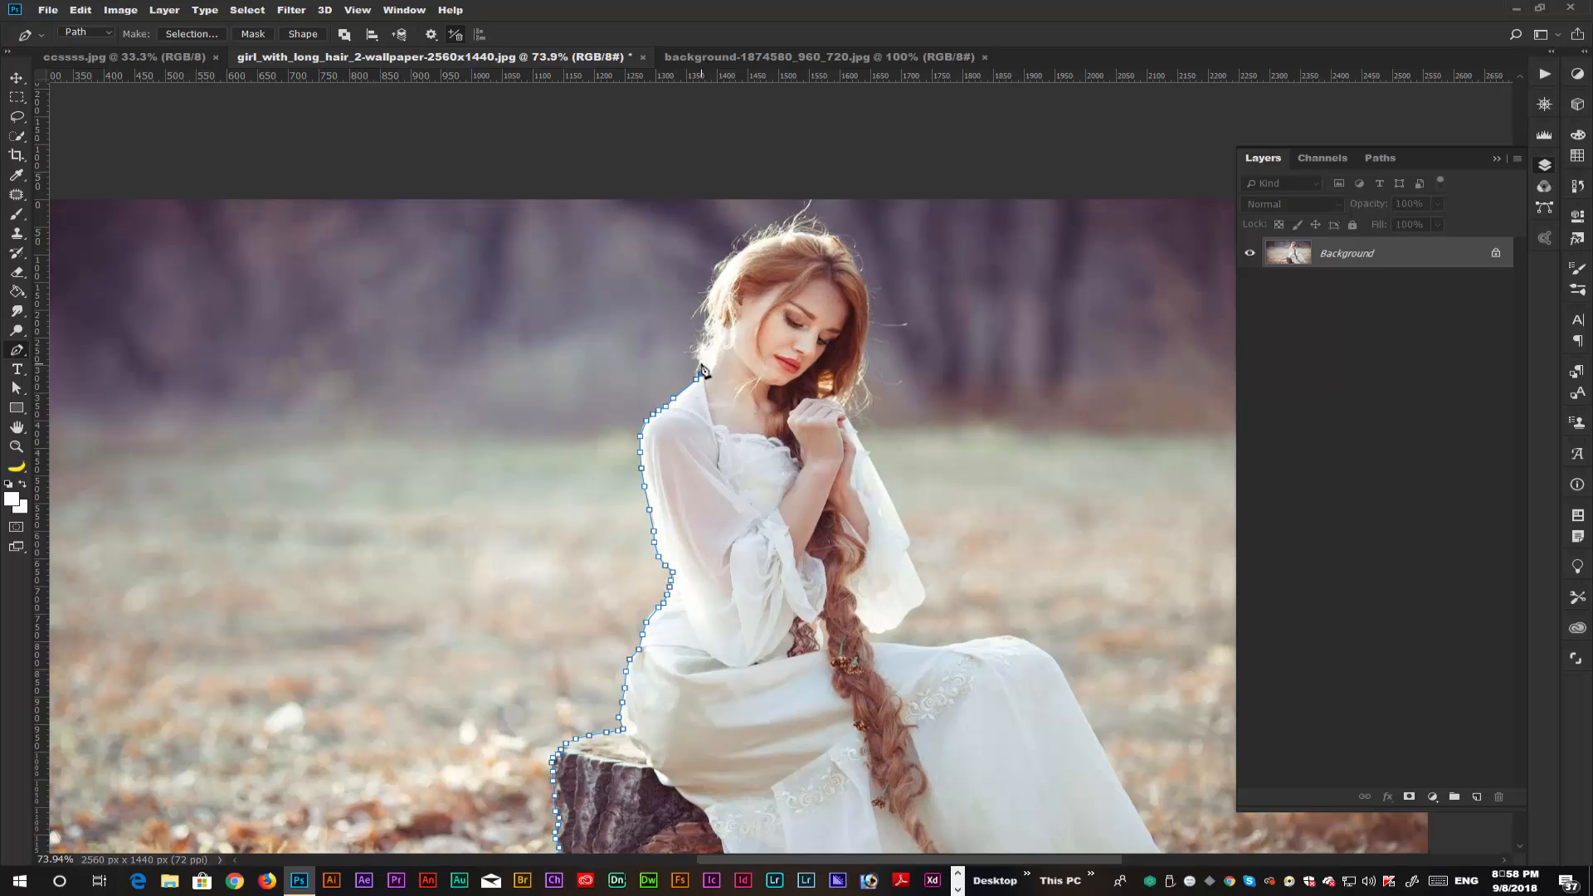
Extend the path around the woman's hair and head and down the edge of her hanging sleeve.
{"action": "left_click_drag", "start_coordinate": [701, 370], "coordinate": [711, 290]}
{"action": "left_click", "coordinate": [864, 287]}
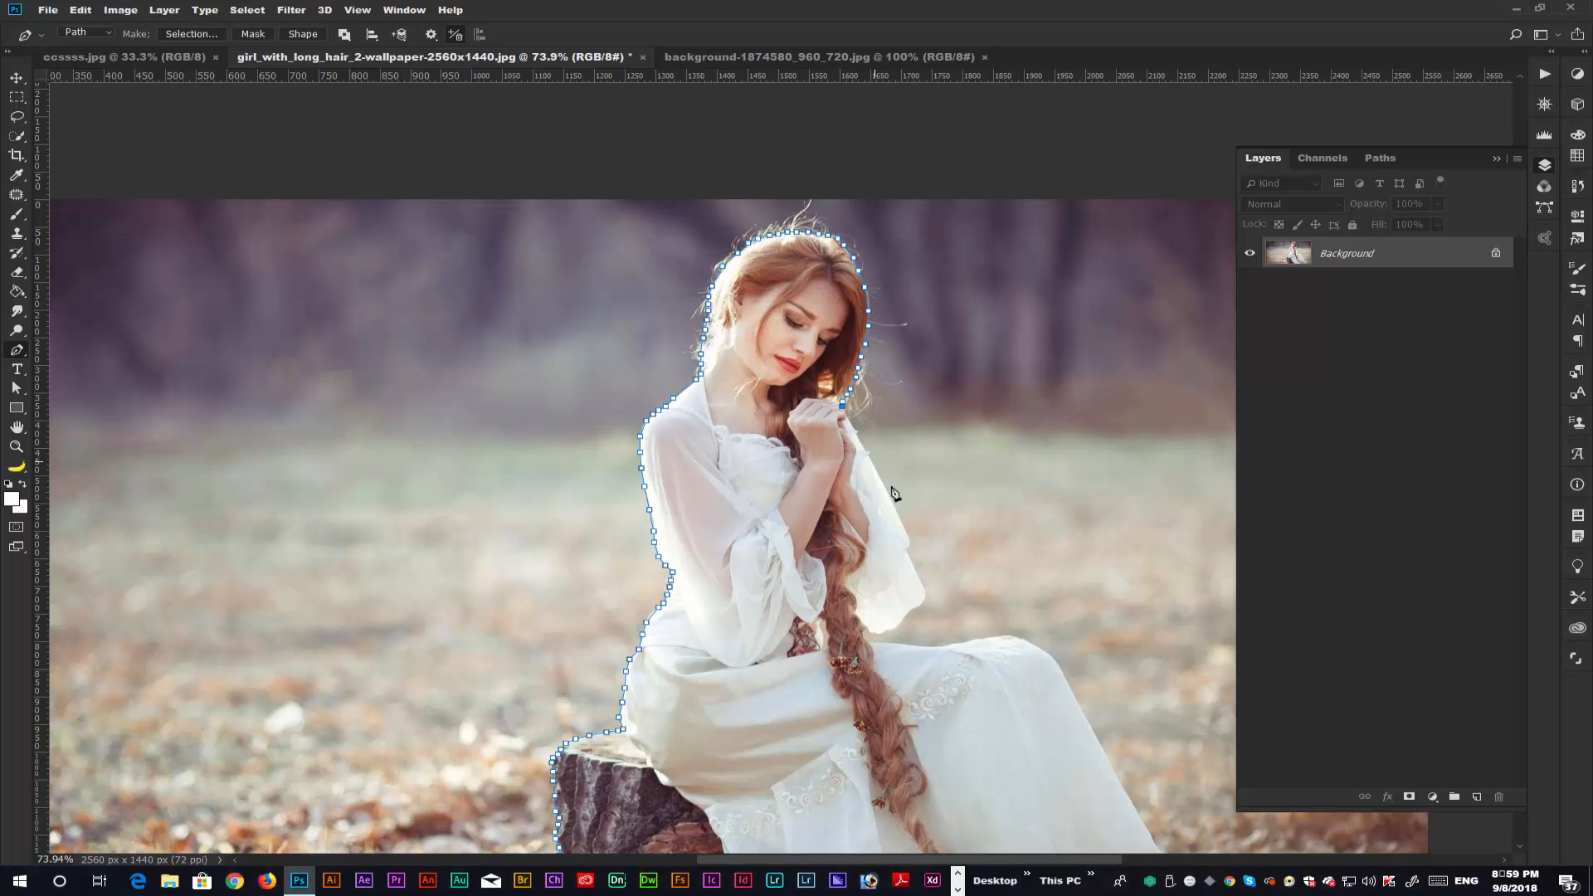
{"action": "left_click", "coordinate": [905, 533]}
{"action": "mouse_move", "coordinate": [923, 611]}
{"action": "left_mouse_down"}
{"action": "mouse_move", "coordinate": [865, 634]}
{"action": "mouse_move", "coordinate": [1007, 638]}
{"action": "mouse_move", "coordinate": [895, 437]}
{"action": "left_mouse_up"}
Carry the path over her lap and knee, down the front of the skirt, and close it at the starting point.
{"action": "left_click", "coordinate": [985, 637]}
{"action": "left_click", "coordinate": [999, 636]}
{"action": "left_click", "coordinate": [1011, 636]}
{"action": "left_click", "coordinate": [1022, 639]}
{"action": "left_click", "coordinate": [915, 481]}
{"action": "left_click", "coordinate": [925, 497]}
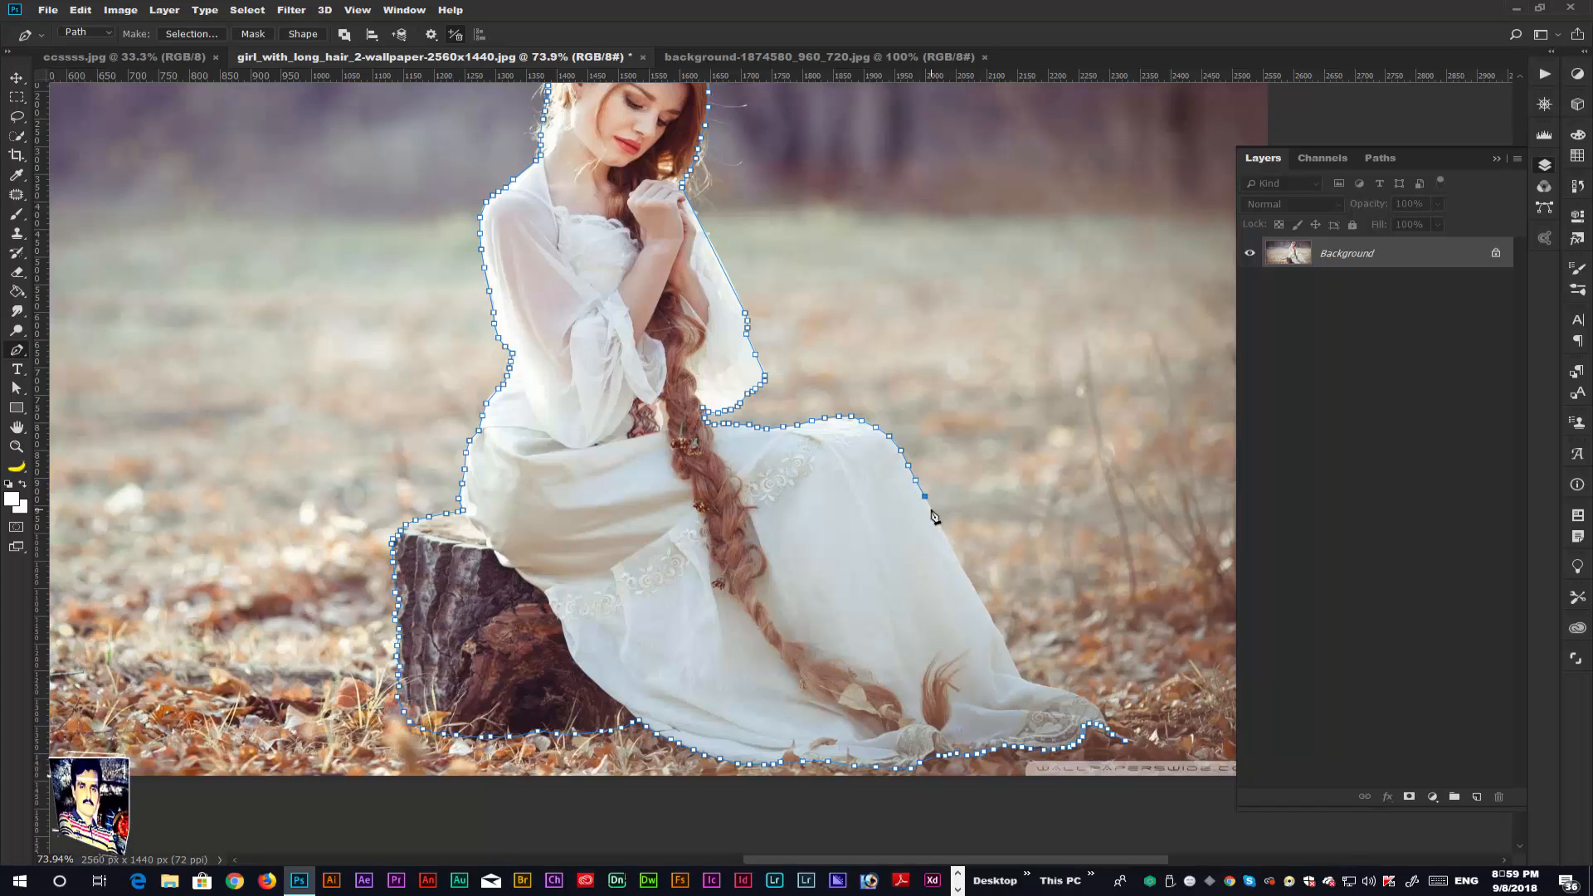
{"action": "left_click", "coordinate": [930, 510]}
{"action": "left_click", "coordinate": [941, 529]}
{"action": "left_click", "coordinate": [953, 551]}
{"action": "left_click", "coordinate": [962, 573]}
{"action": "left_click", "coordinate": [976, 595]}
{"action": "left_click", "coordinate": [991, 621]}
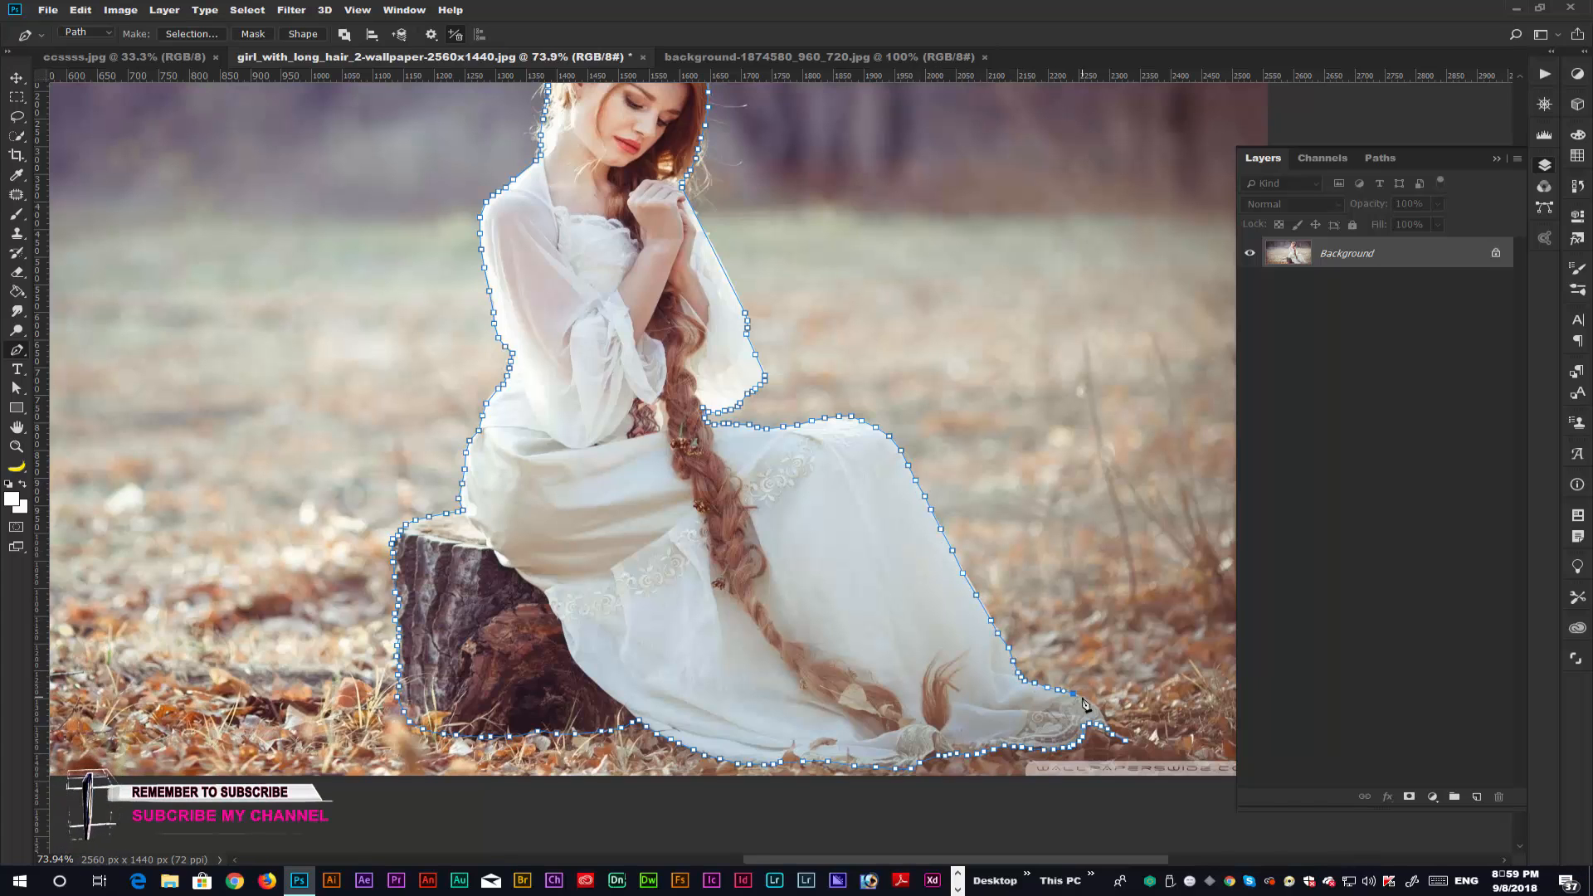
{"action": "left_click", "coordinate": [1129, 738]}
Convert the closed path around the woman and stump into a selection.
{"action": "right_click", "coordinate": [560, 426]}
{"action": "left_click", "coordinate": [581, 420]}
{"action": "left_click", "coordinate": [882, 236]}
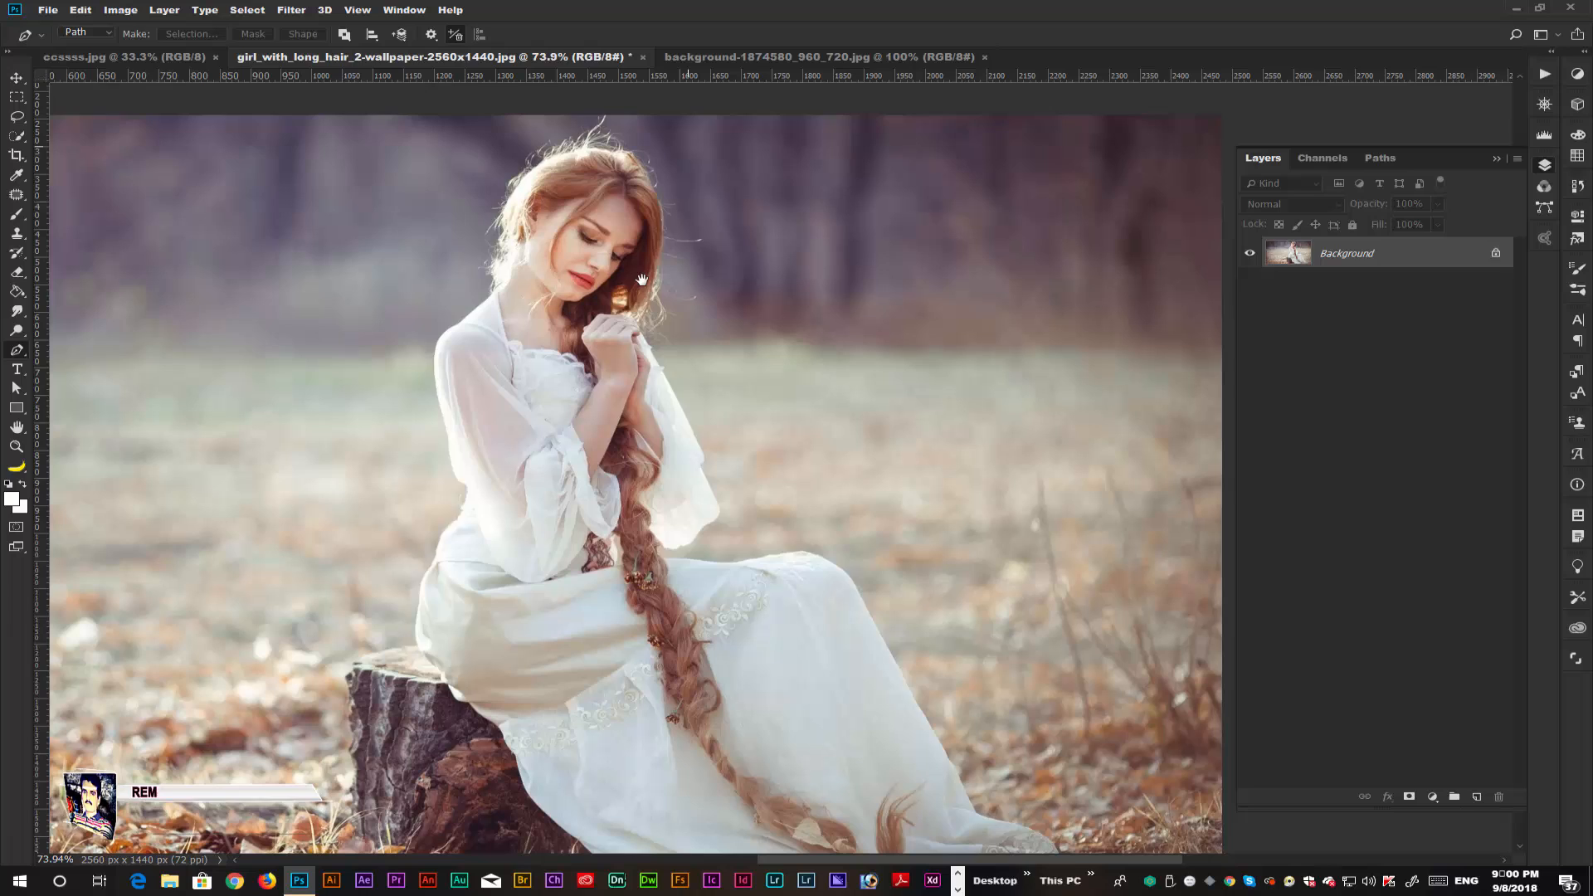
Check the cutout's edges in Select and Mask and output it to a New Layer with Layer Mask.
{"action": "left_click", "coordinate": [248, 10]}
{"action": "left_click", "coordinate": [274, 207]}
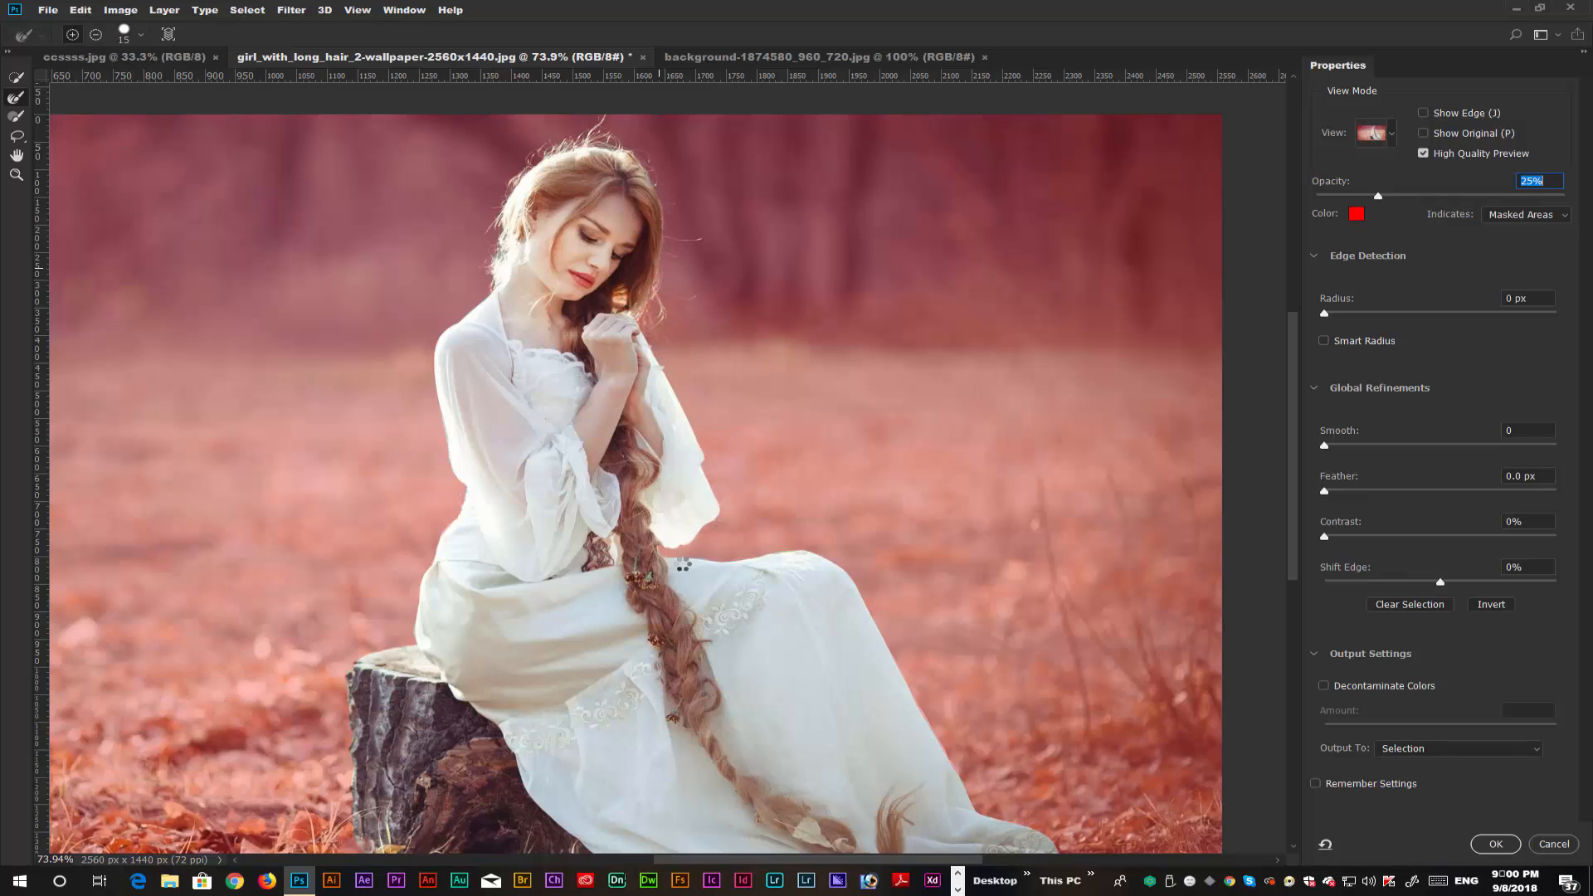
{"action": "left_click_drag", "start_coordinate": [899, 603], "coordinate": [857, 465]}
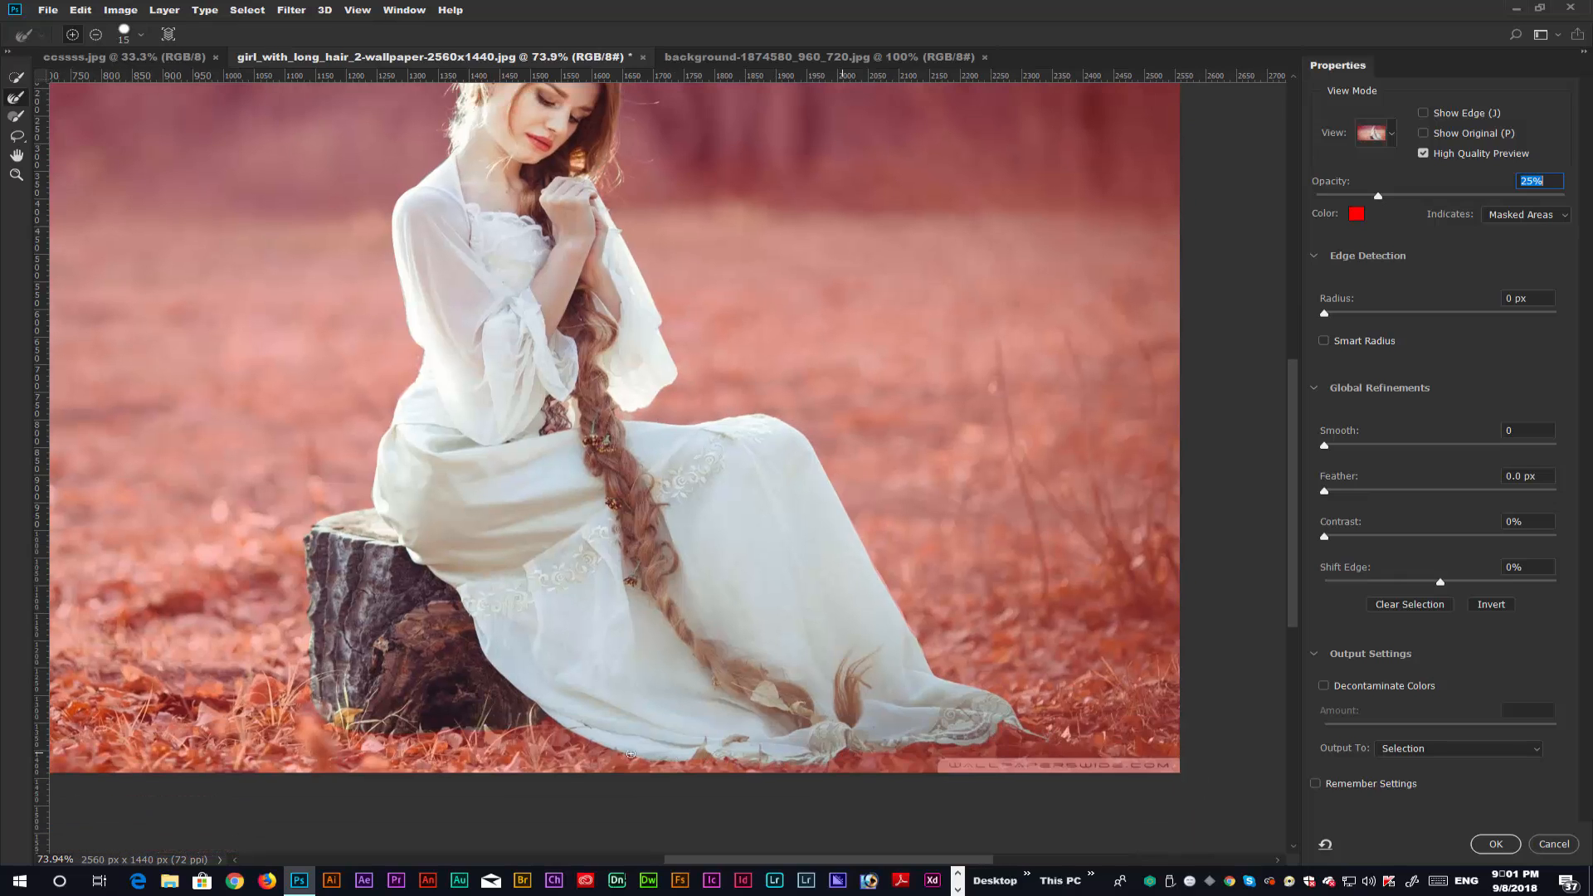
{"action": "left_click_drag", "start_coordinate": [578, 547], "coordinate": [670, 446]}
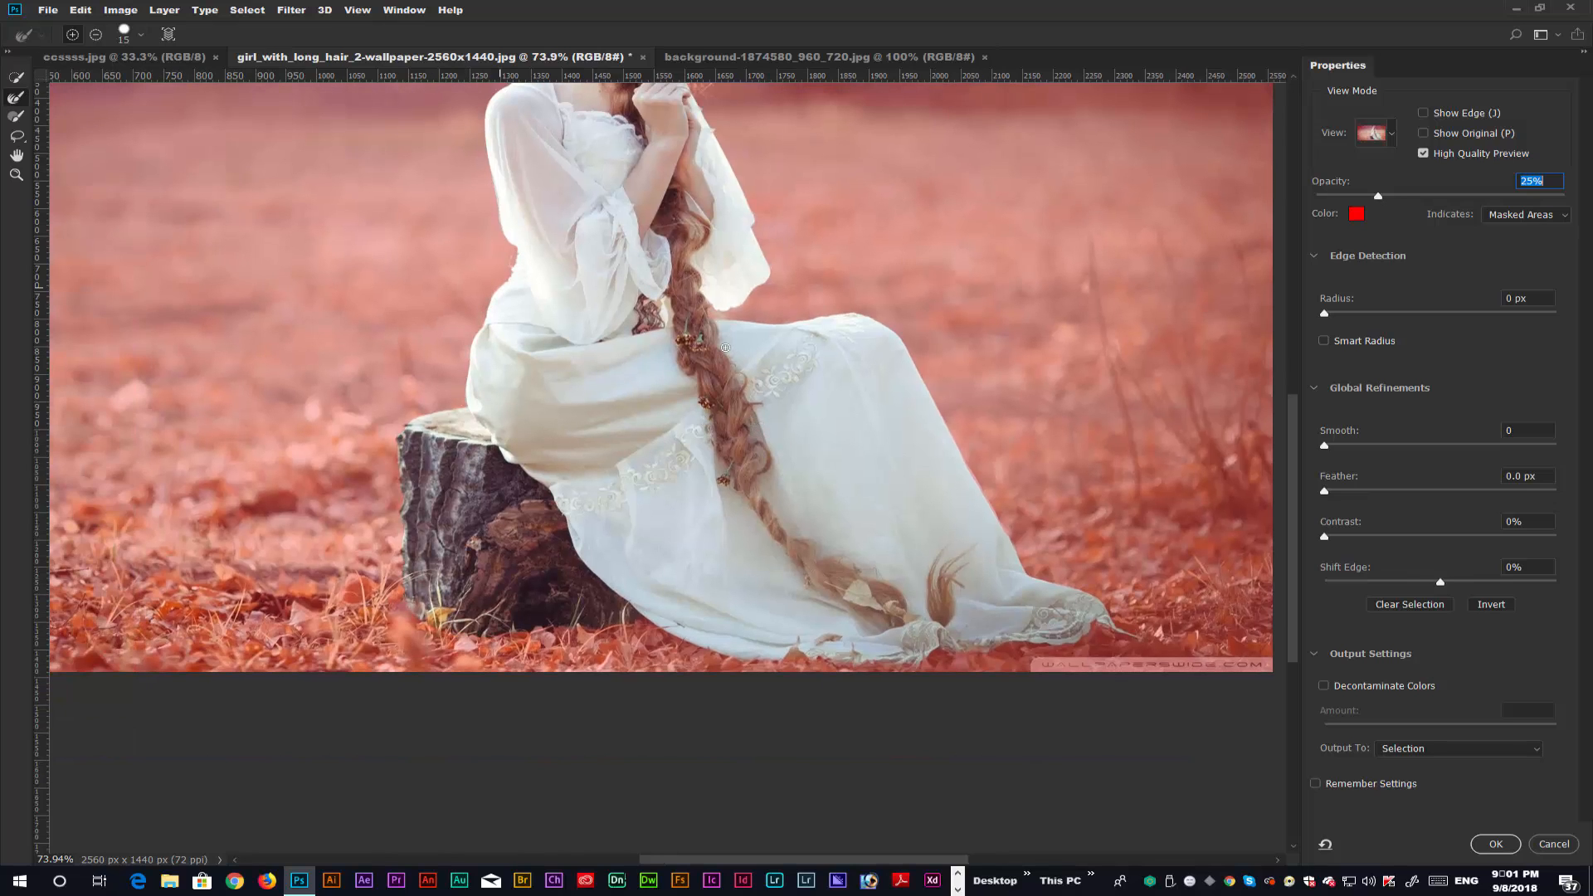
{"action": "left_click_drag", "start_coordinate": [516, 86], "coordinate": [603, 311]}
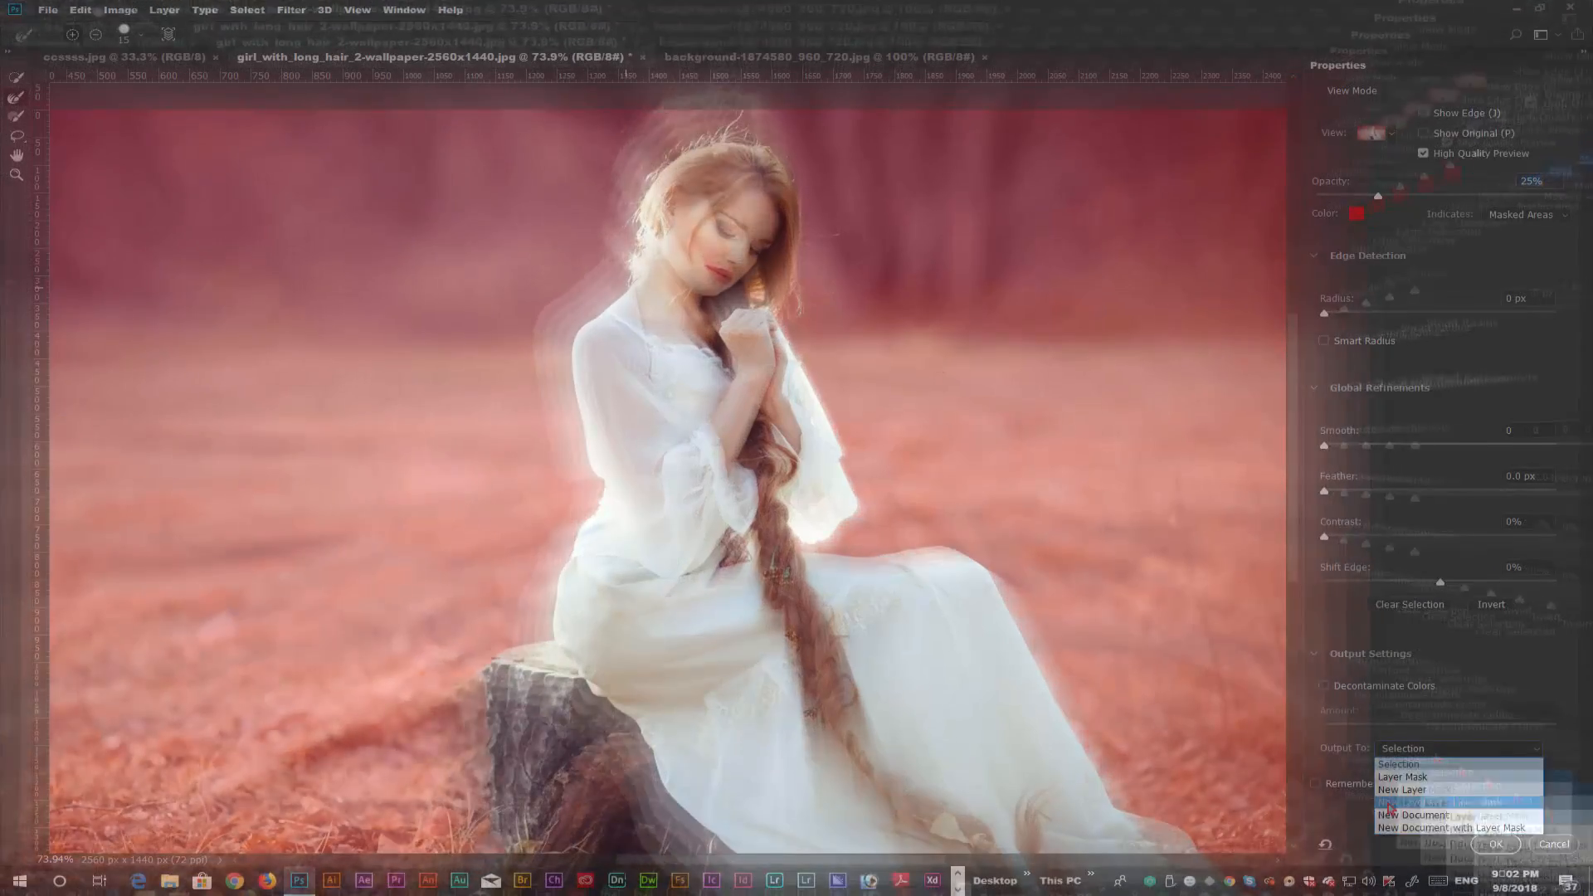
{"action": "left_click", "coordinate": [1444, 793]}
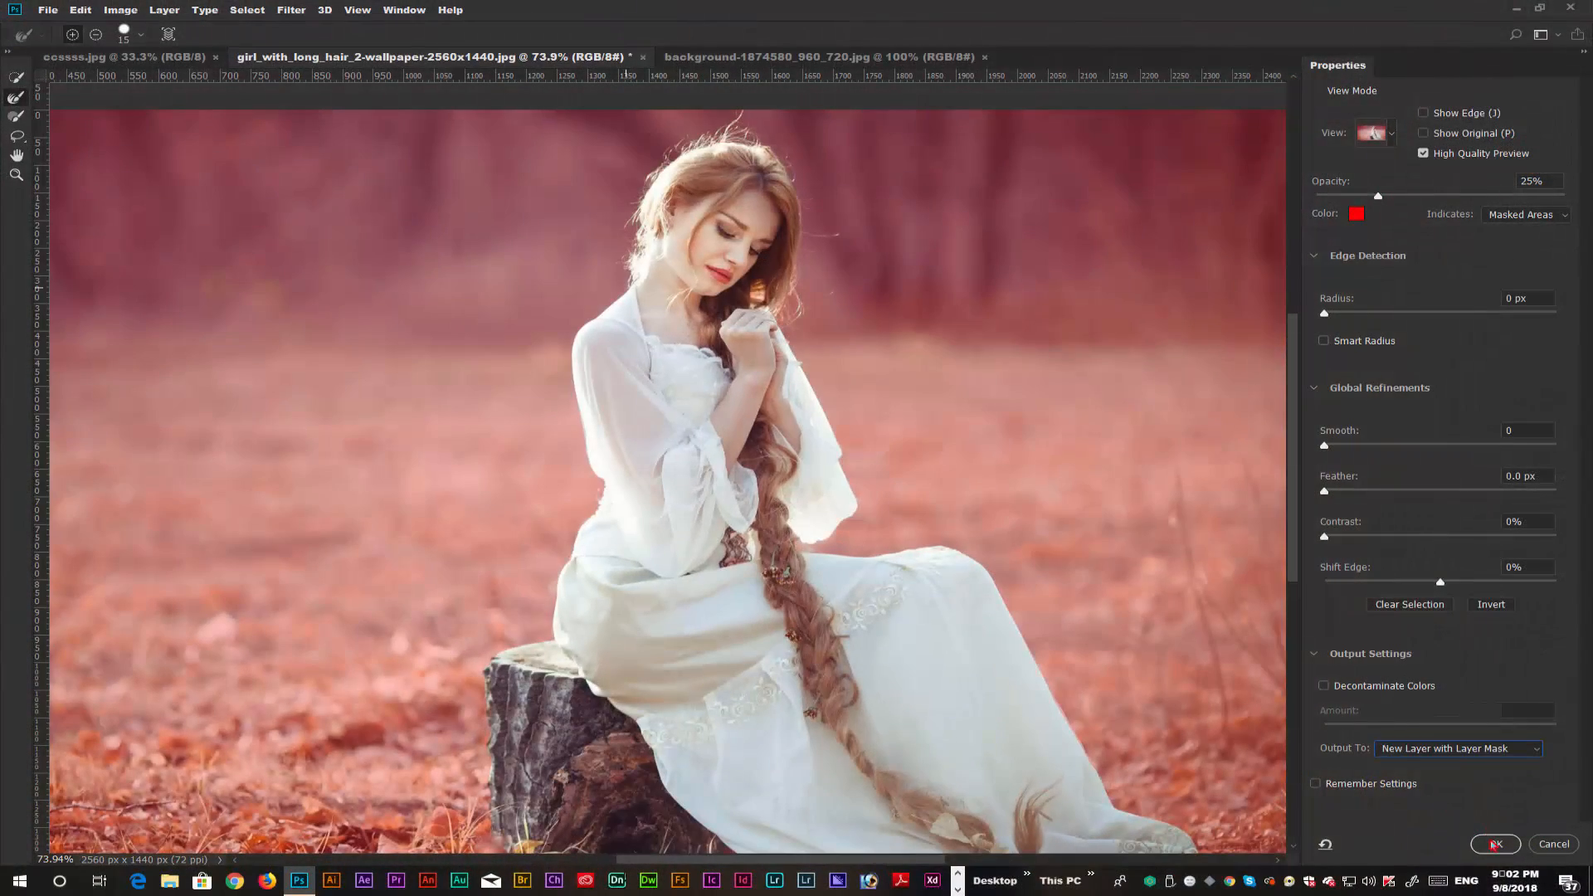
{"action": "left_click", "coordinate": [1493, 844]}
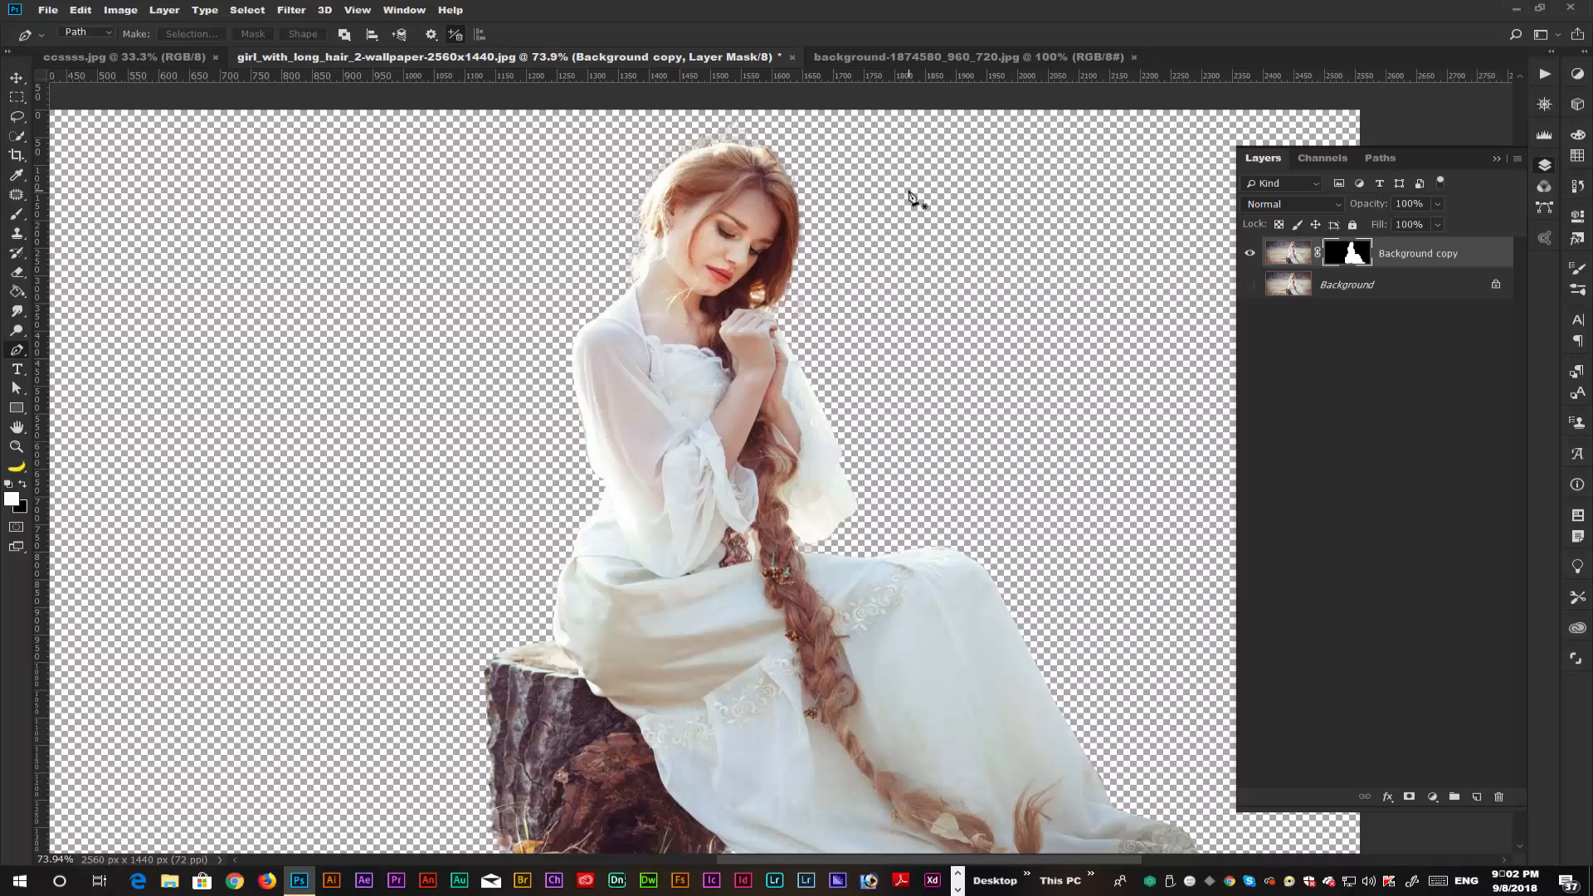
Hide the masked Background copy layer and show the original Background layer.
{"action": "key", "text": "ctrl+minus"}
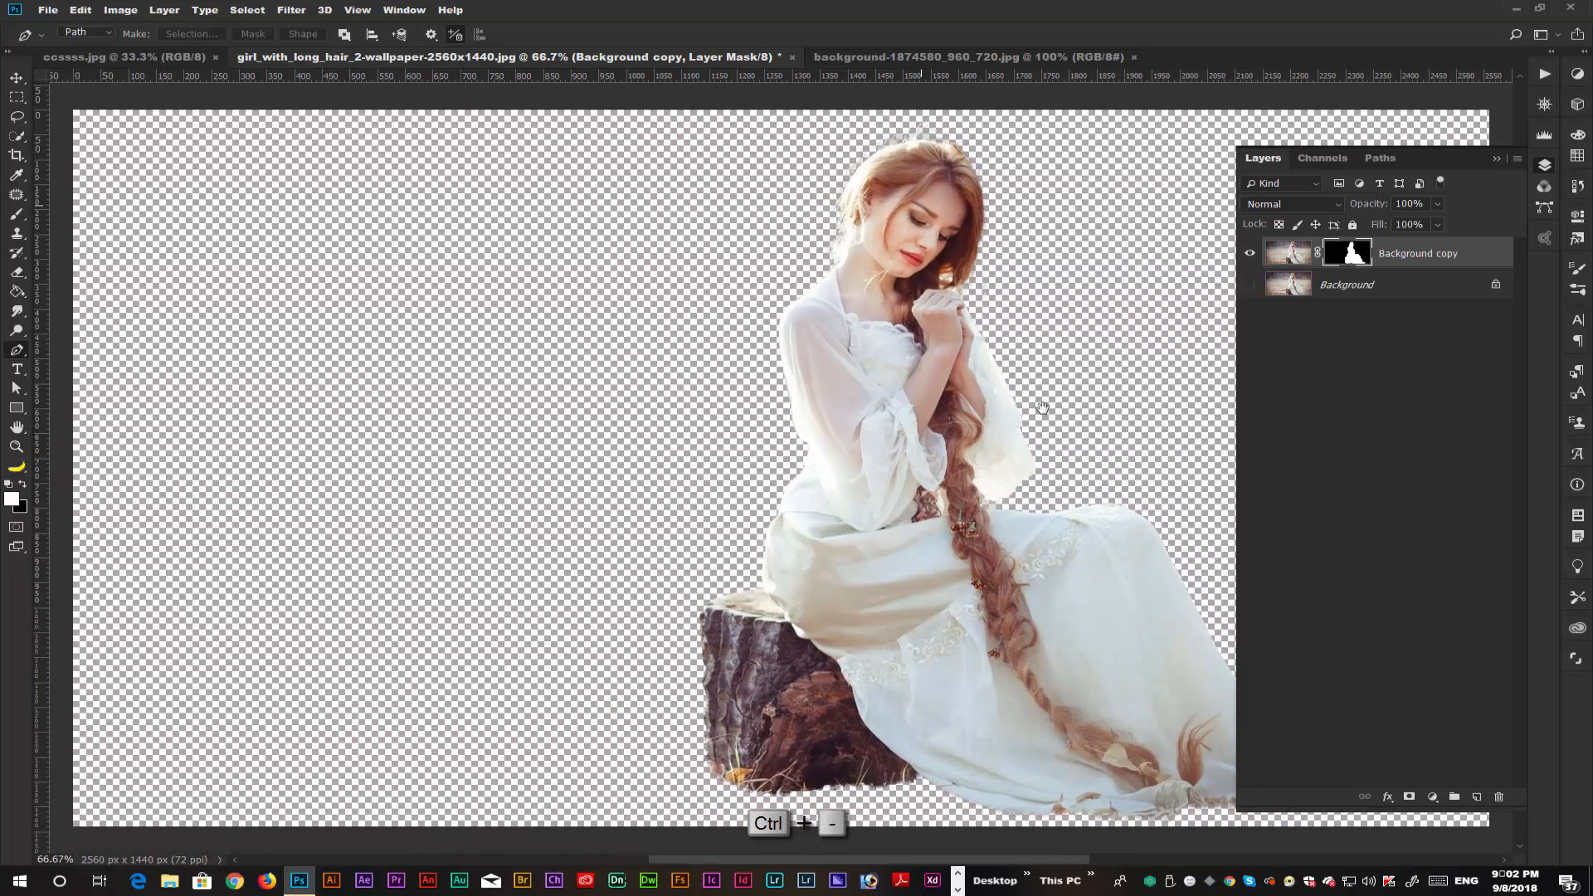
{"action": "key", "text": "ctrl+minus"}
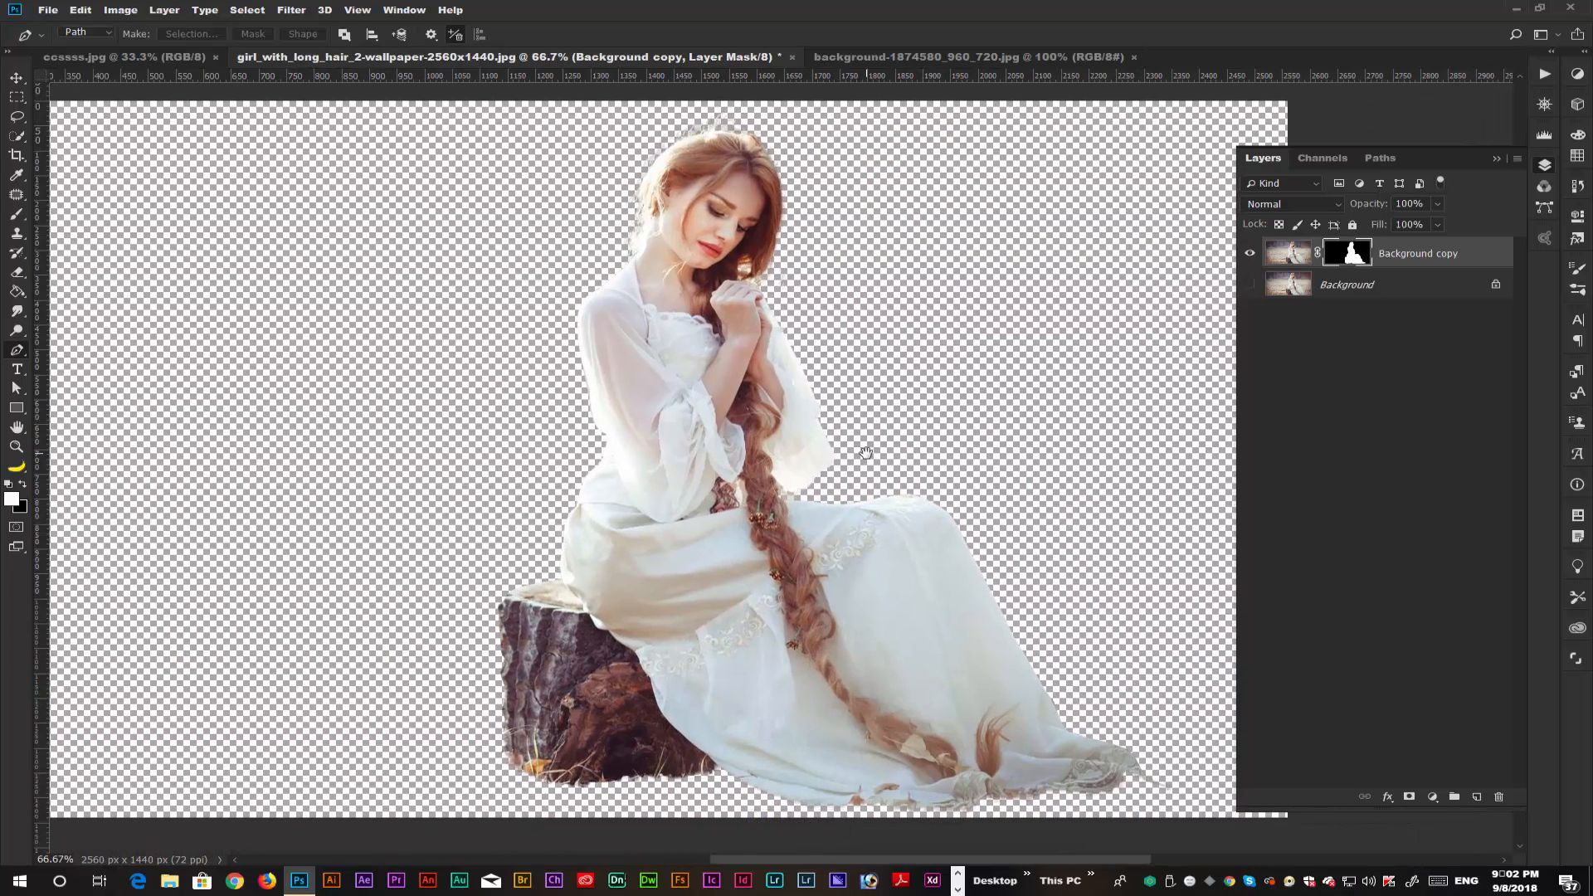
{"action": "key", "text": "ctrl+minus"}
{"action": "key", "text": "ctrl+minus"}
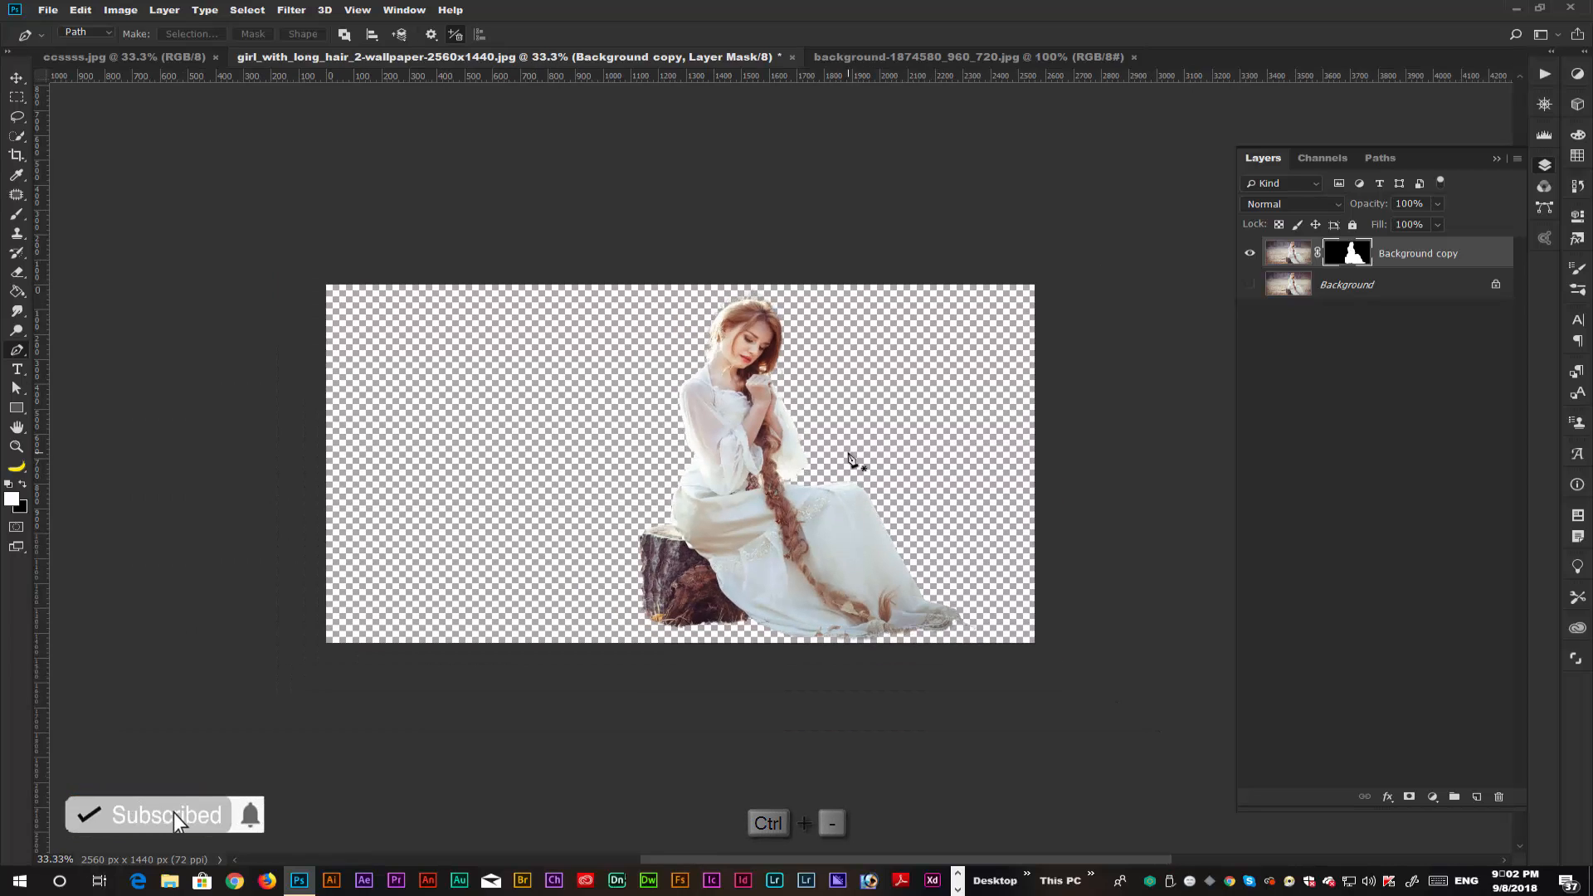
{"action": "left_click", "coordinate": [1250, 253]}
{"action": "left_click", "coordinate": [1250, 284]}
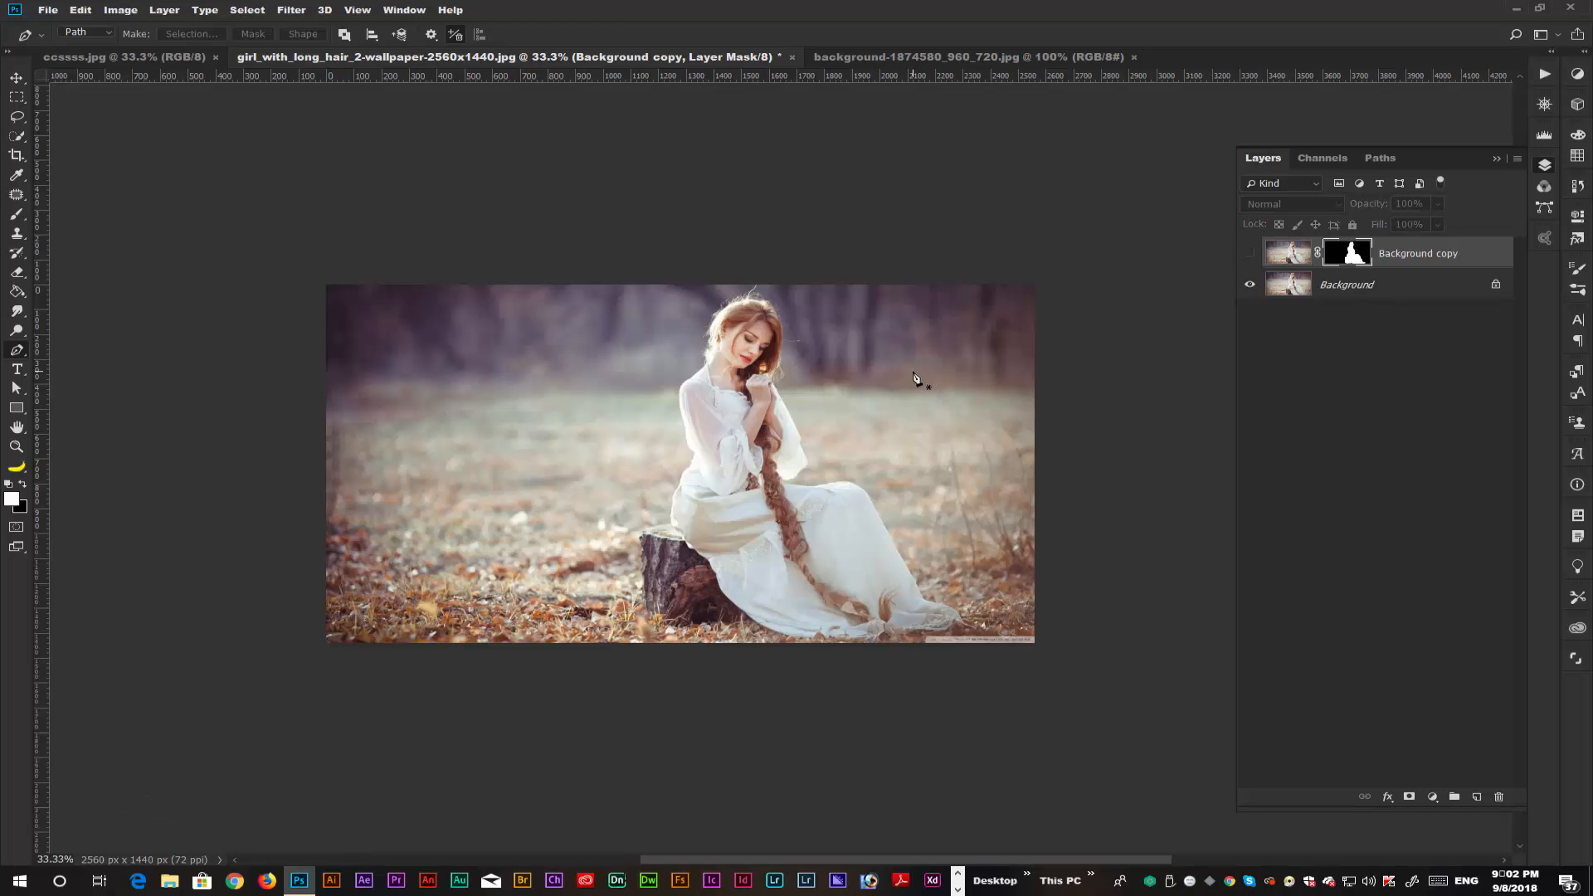
{"action": "key", "text": "ctrl+plus"}
{"action": "key", "text": "ctrl+plus"}
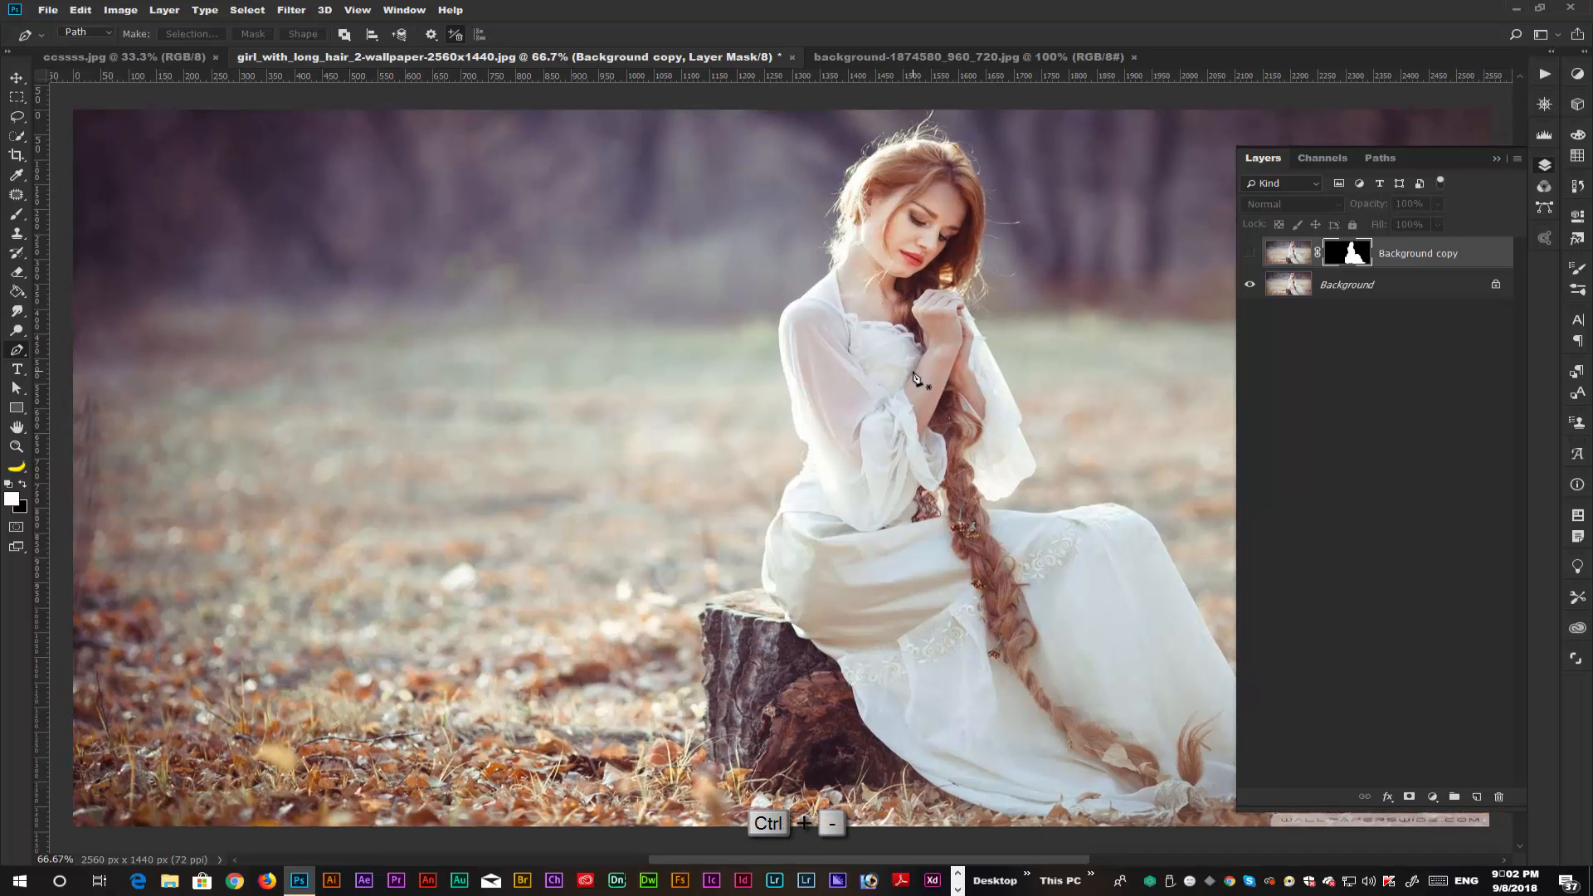
{"action": "key", "text": "ctrl+minus"}
{"action": "left_click_drag", "start_coordinate": [976, 465], "coordinate": [848, 470]}
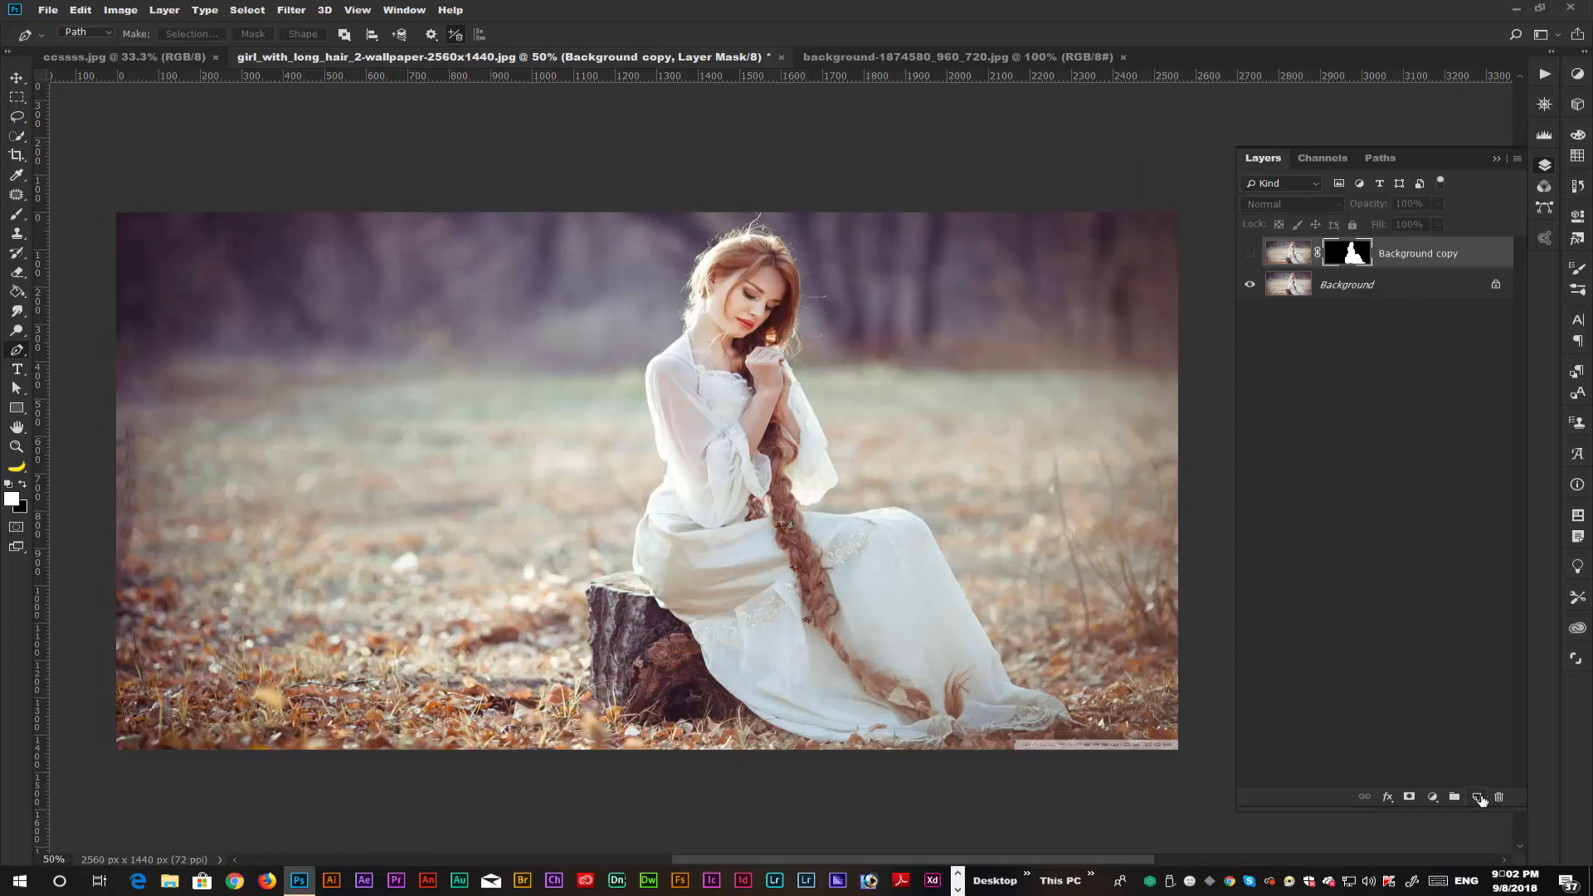
Add an empty layer between Background and the masked copy, and draw a tall rectangular marquee around the woman.
{"action": "left_click", "coordinate": [1477, 797]}
{"action": "left_click_drag", "start_coordinate": [1435, 257], "coordinate": [1429, 296]}
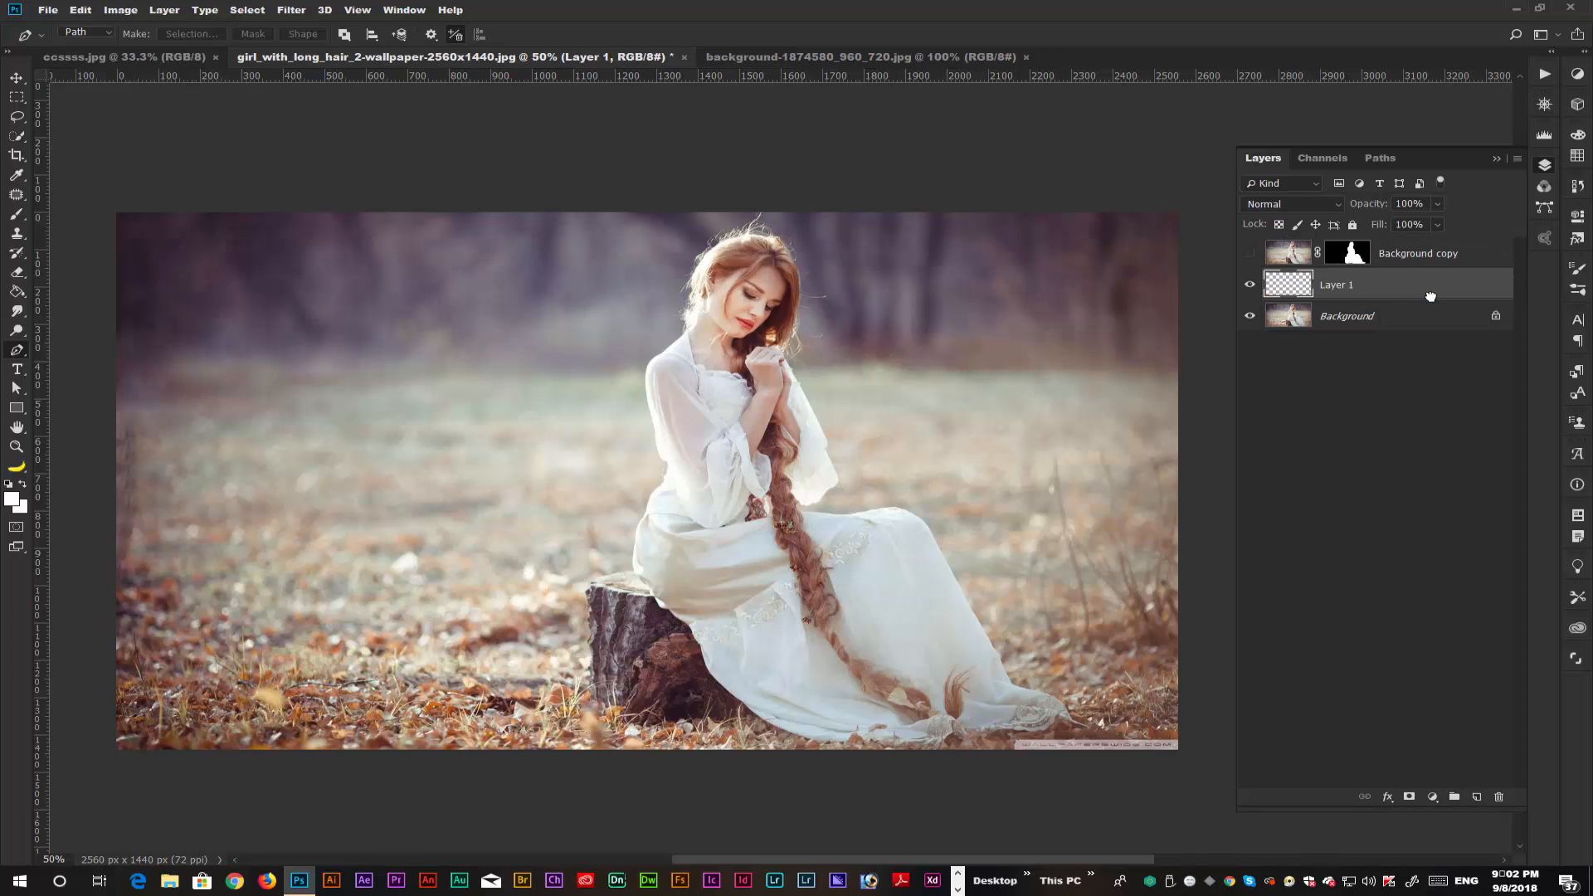
{"action": "left_click", "coordinate": [16, 97]}
{"action": "left_click_drag", "start_coordinate": [374, 222], "coordinate": [1160, 737]}
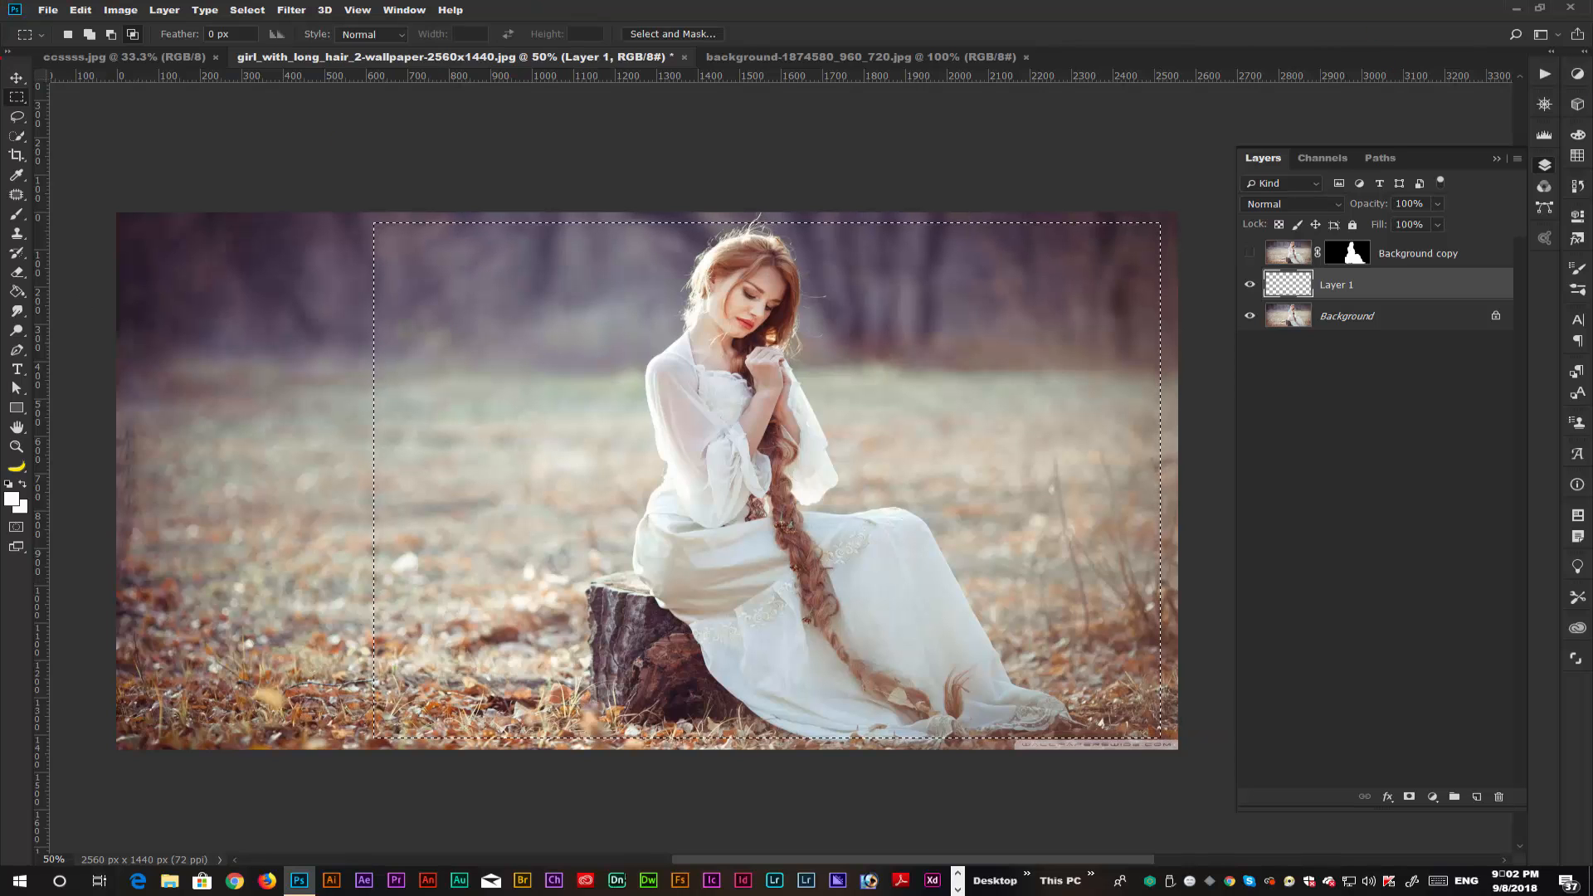
Try to stroke the marquee 21 px white on the inside with Preserve Transparency enabled.
{"action": "left_click", "coordinate": [79, 11]}
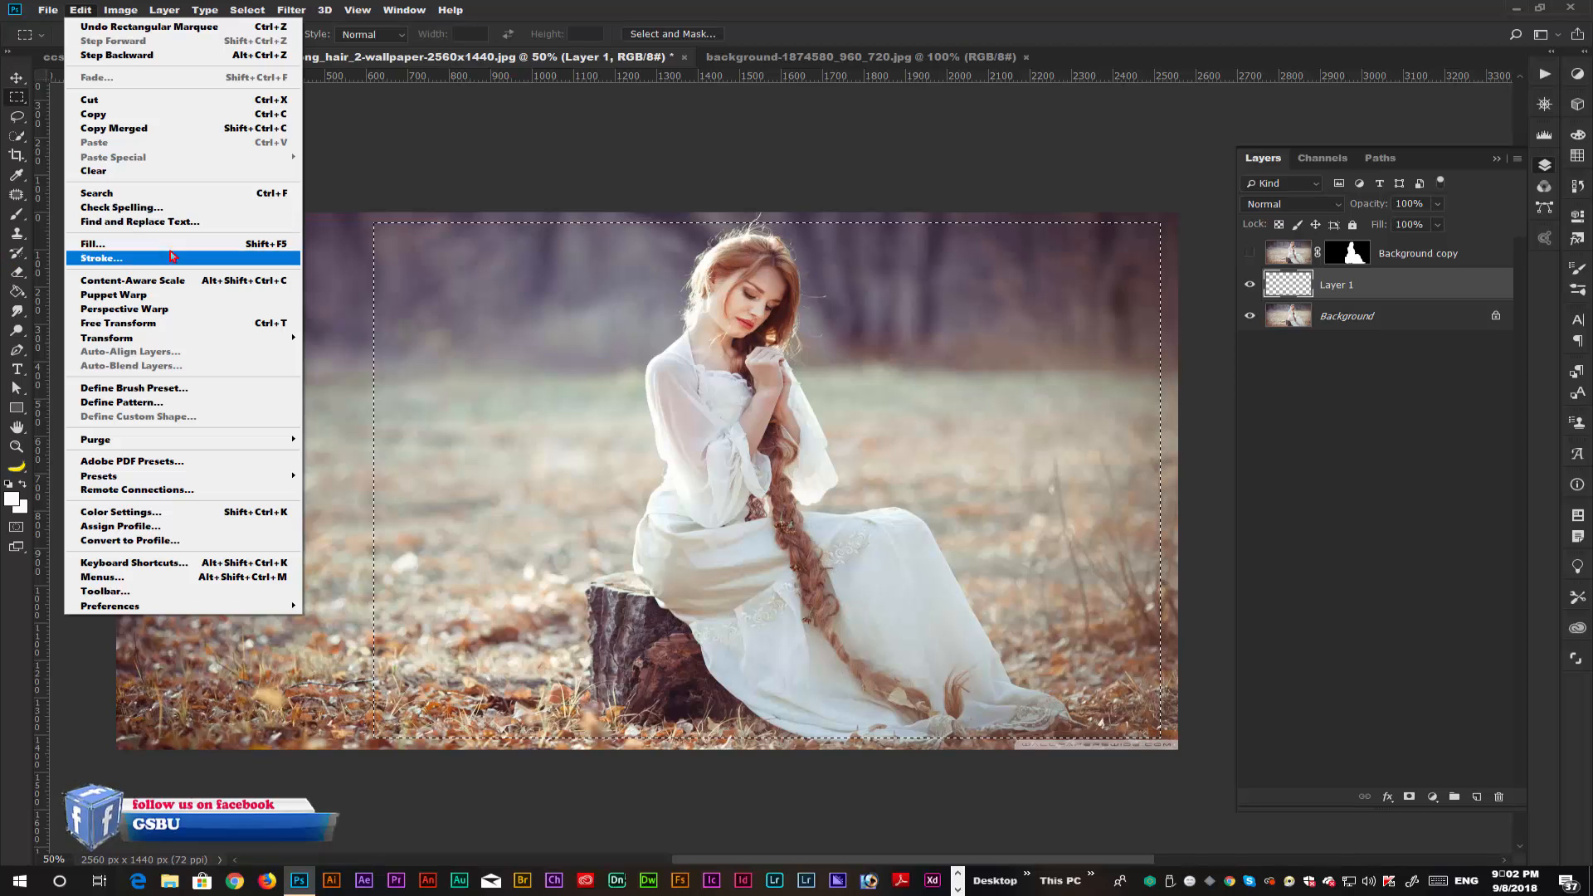
{"action": "left_click", "coordinate": [126, 264]}
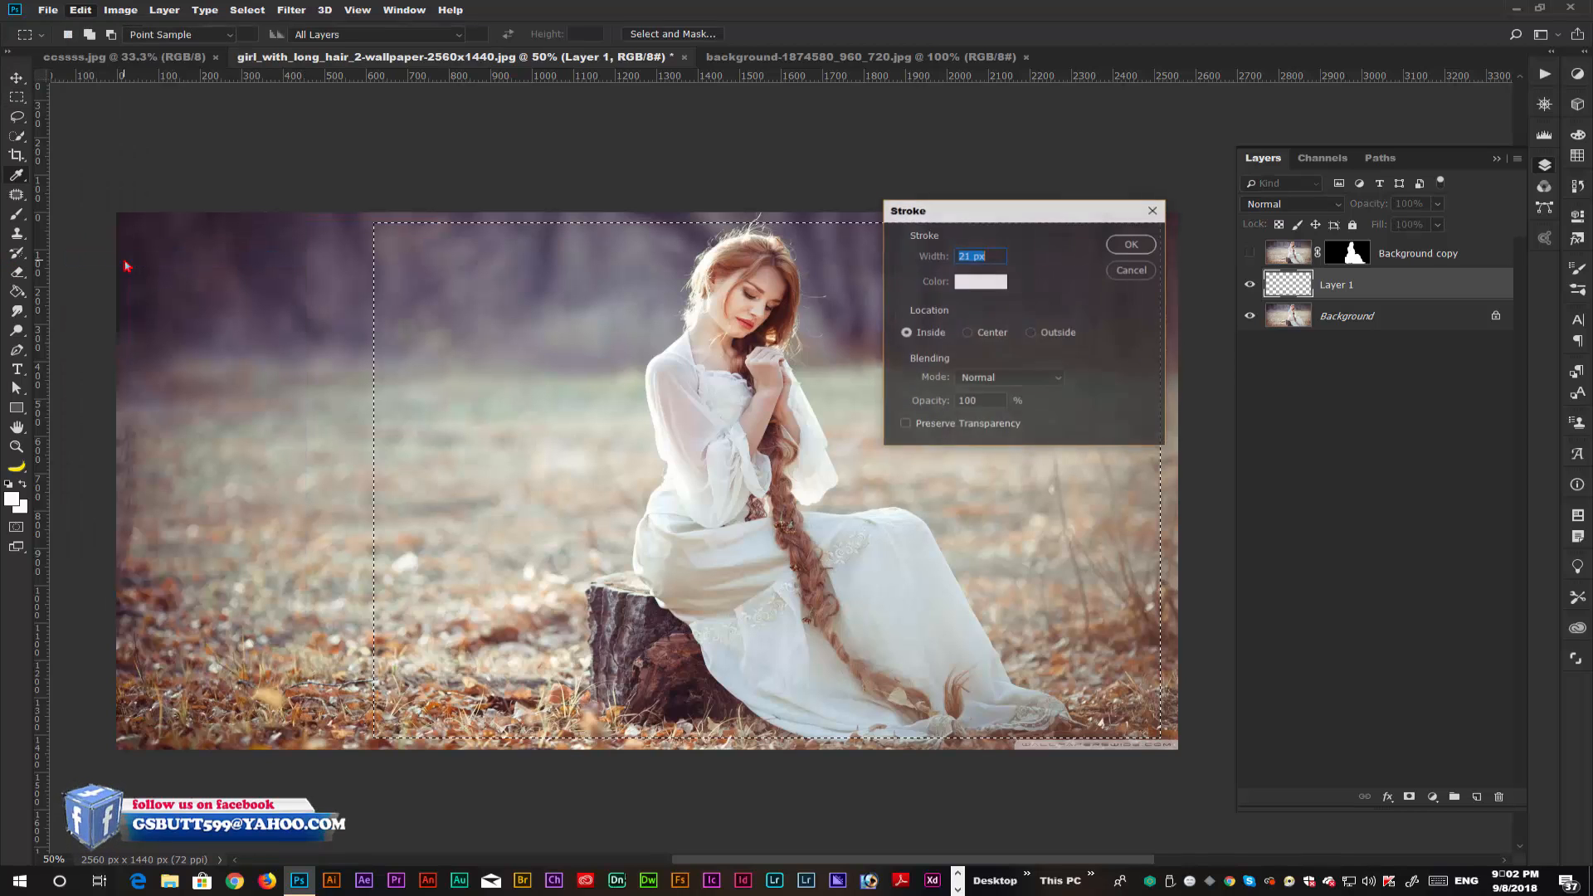
{"action": "left_click", "coordinate": [904, 424]}
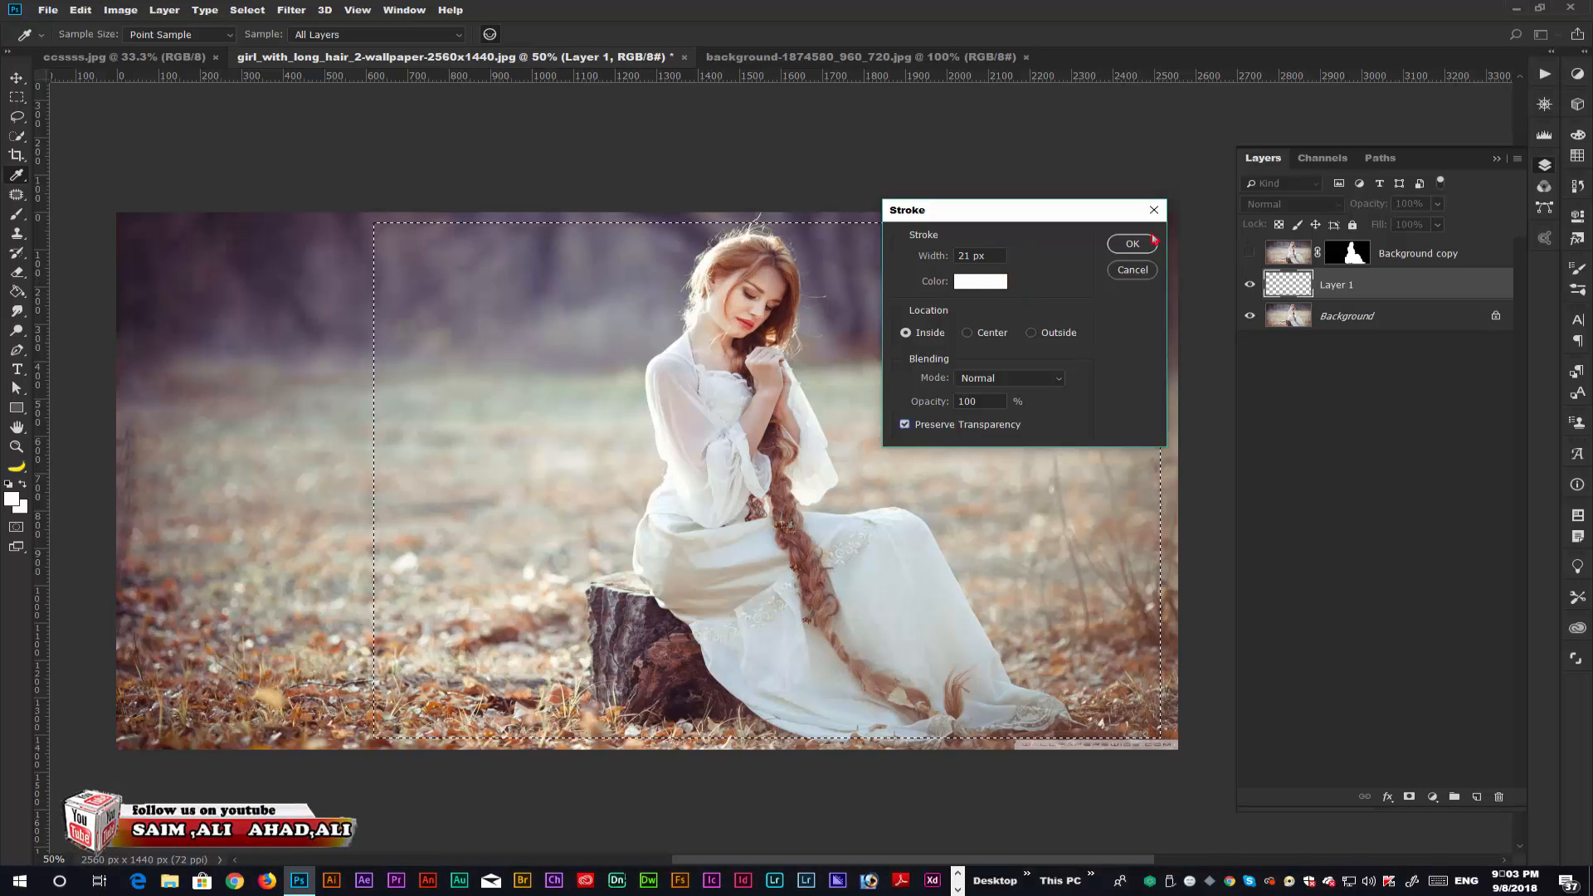
{"action": "left_click", "coordinate": [1132, 244]}
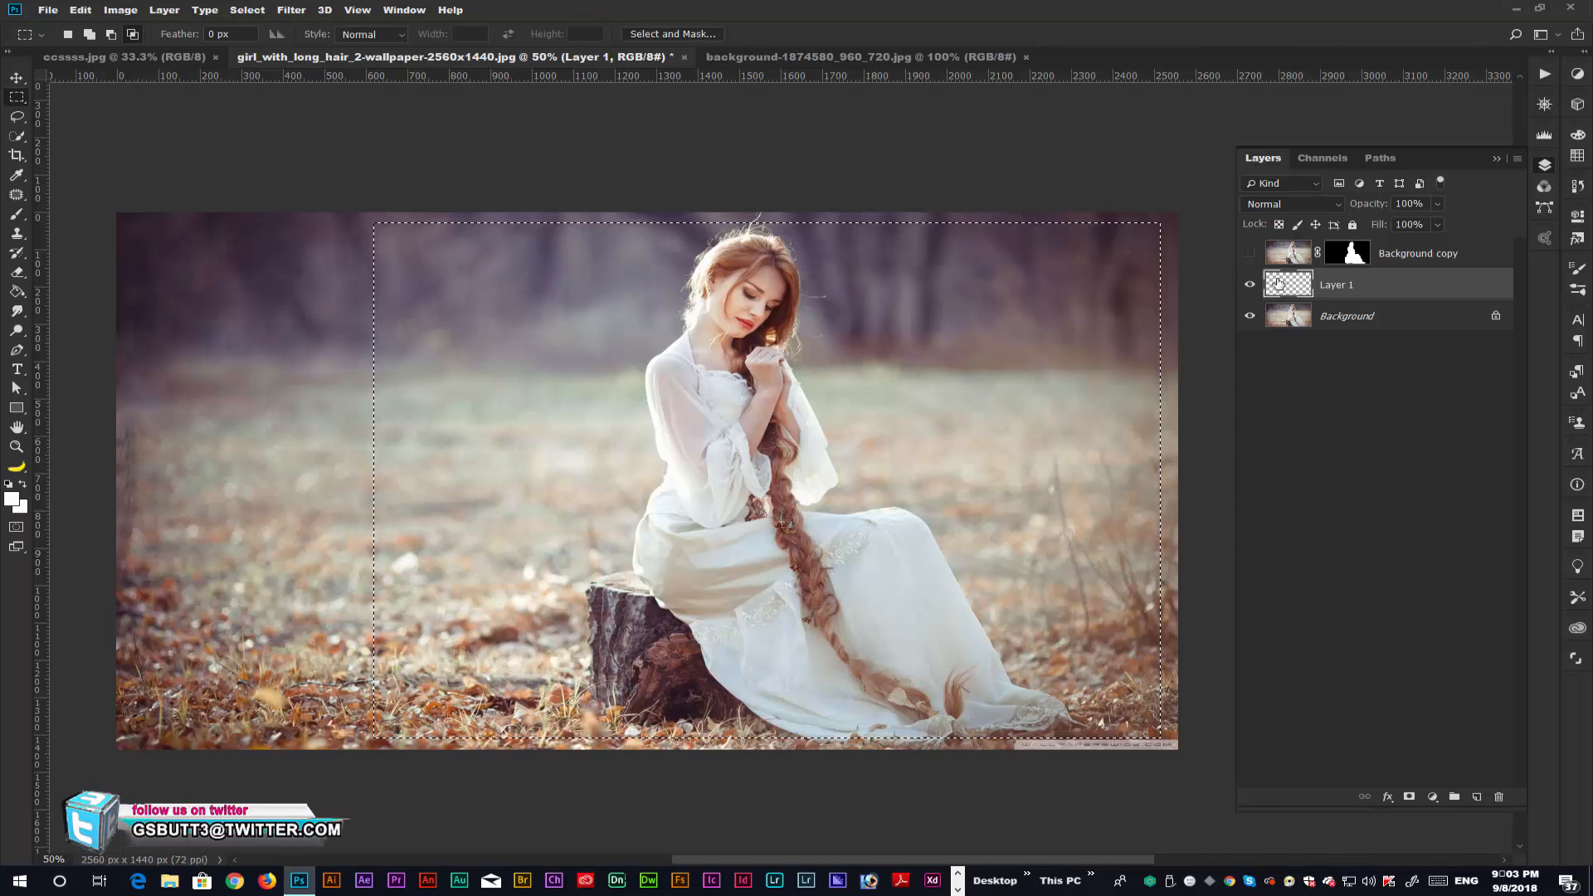
Stroke the marquee 21 px white on the inside with Preserve Transparency disabled, and deselect it.
{"action": "left_click", "coordinate": [80, 10]}
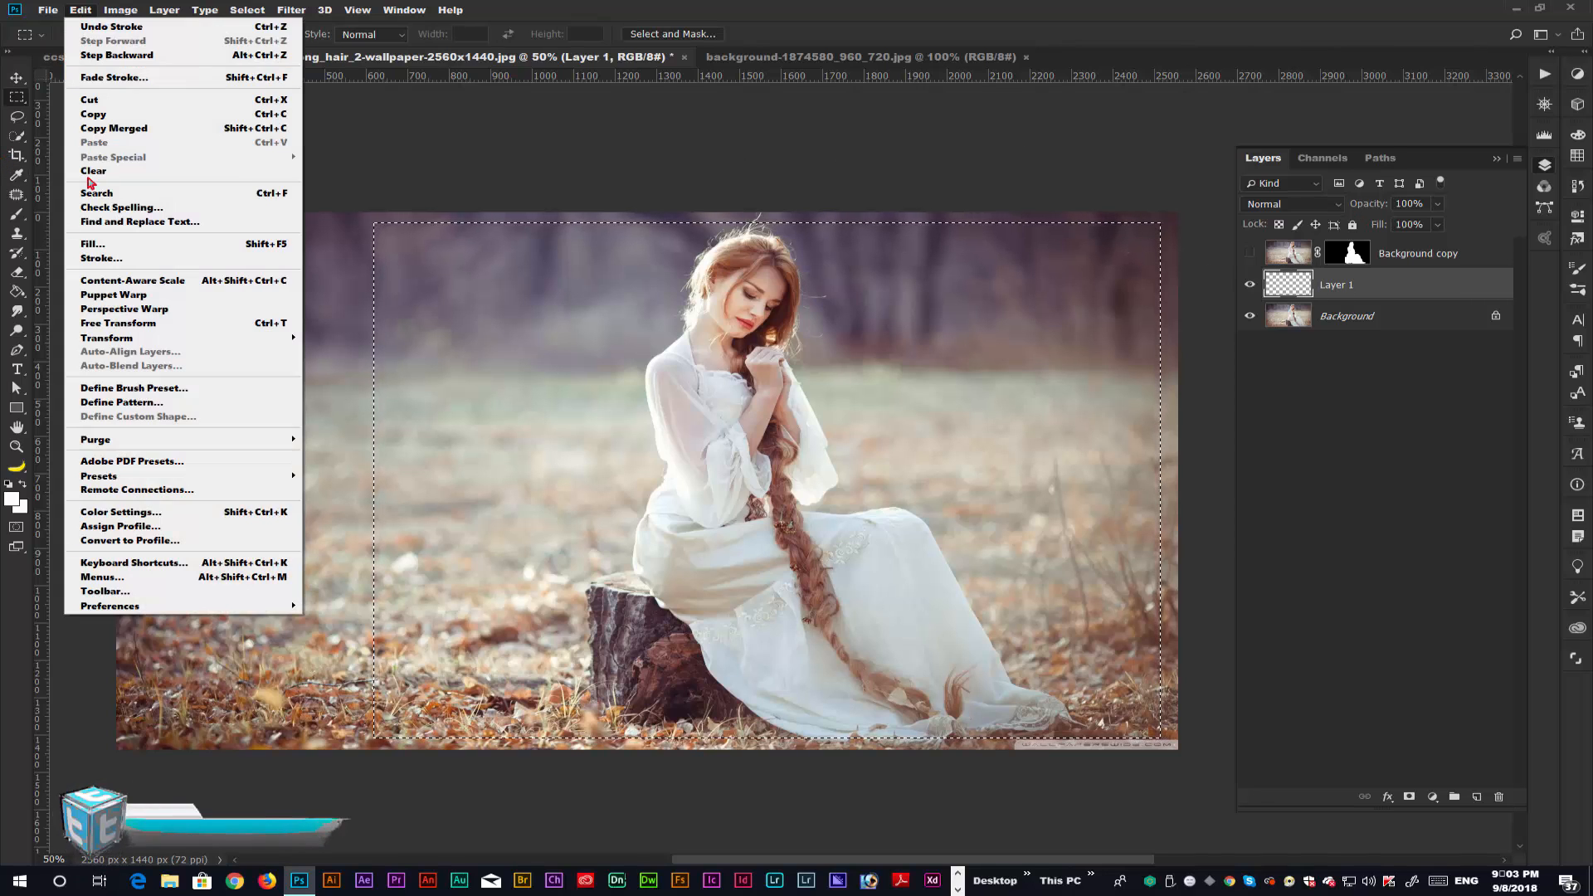
{"action": "left_click", "coordinate": [106, 259]}
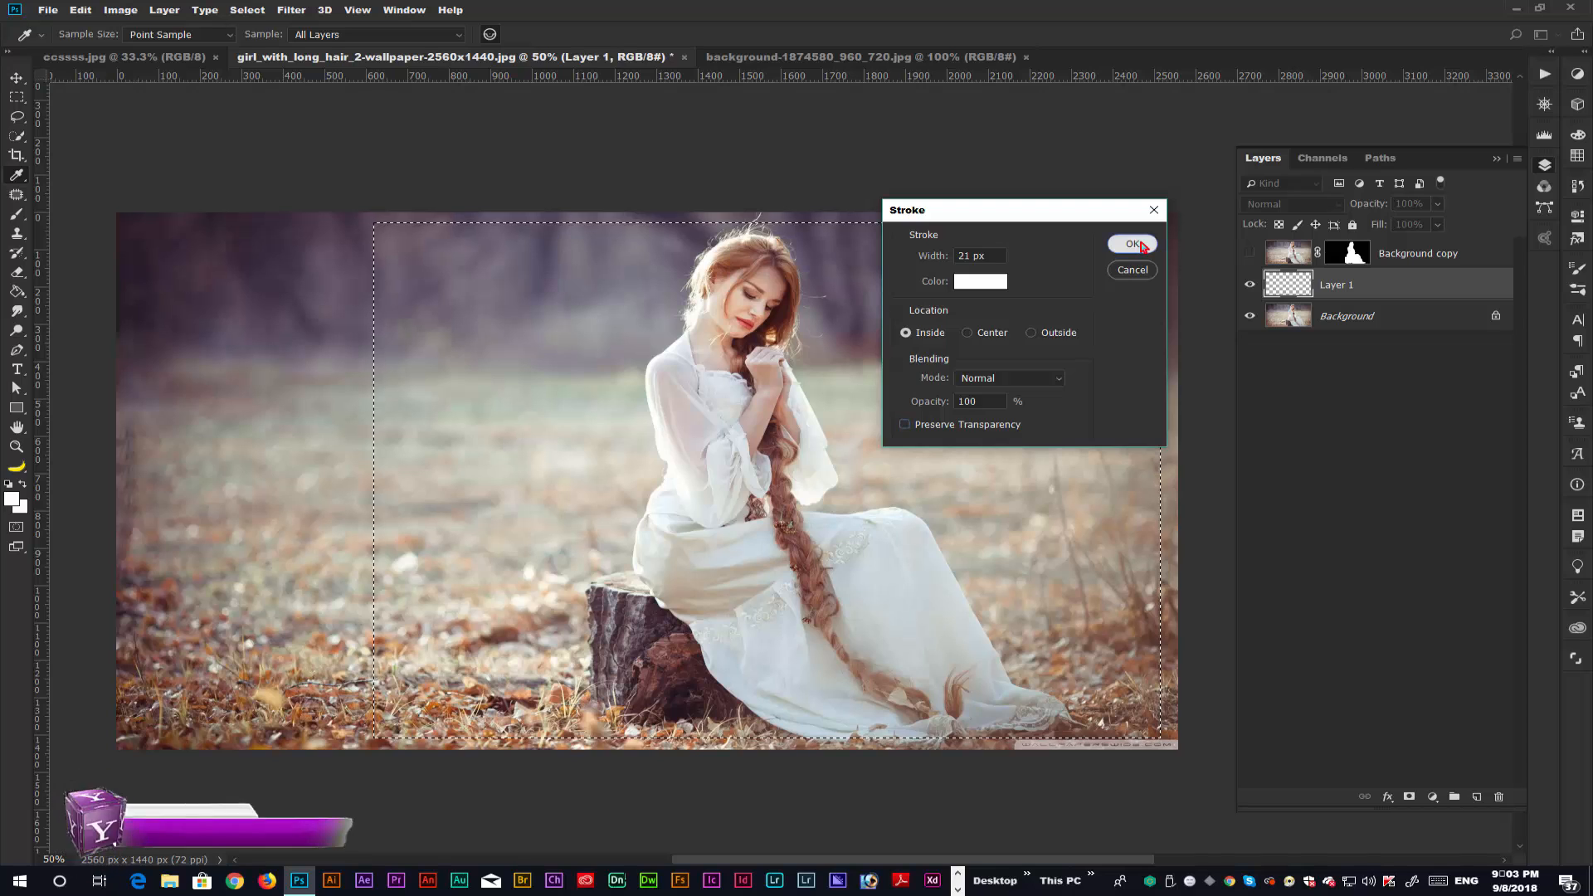
{"action": "left_click", "coordinate": [1142, 245]}
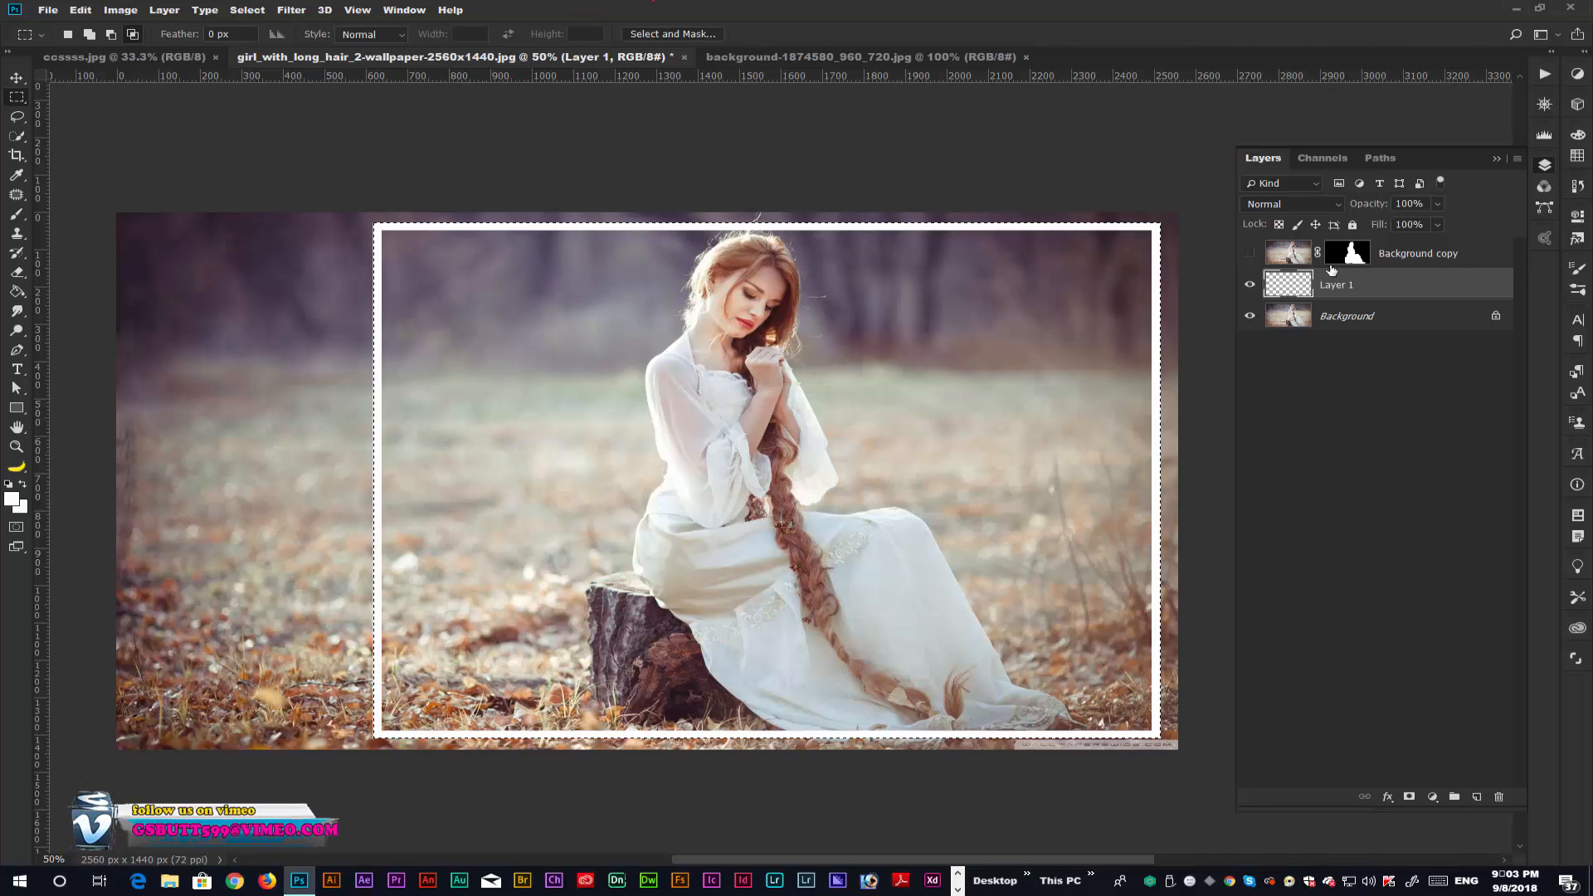
{"action": "key", "text": "ctrl+d"}
Transform the white frame in perspective with a wider bottom edge, and flatten it to about 38% height around the lower dress.
{"action": "left_click", "coordinate": [86, 13]}
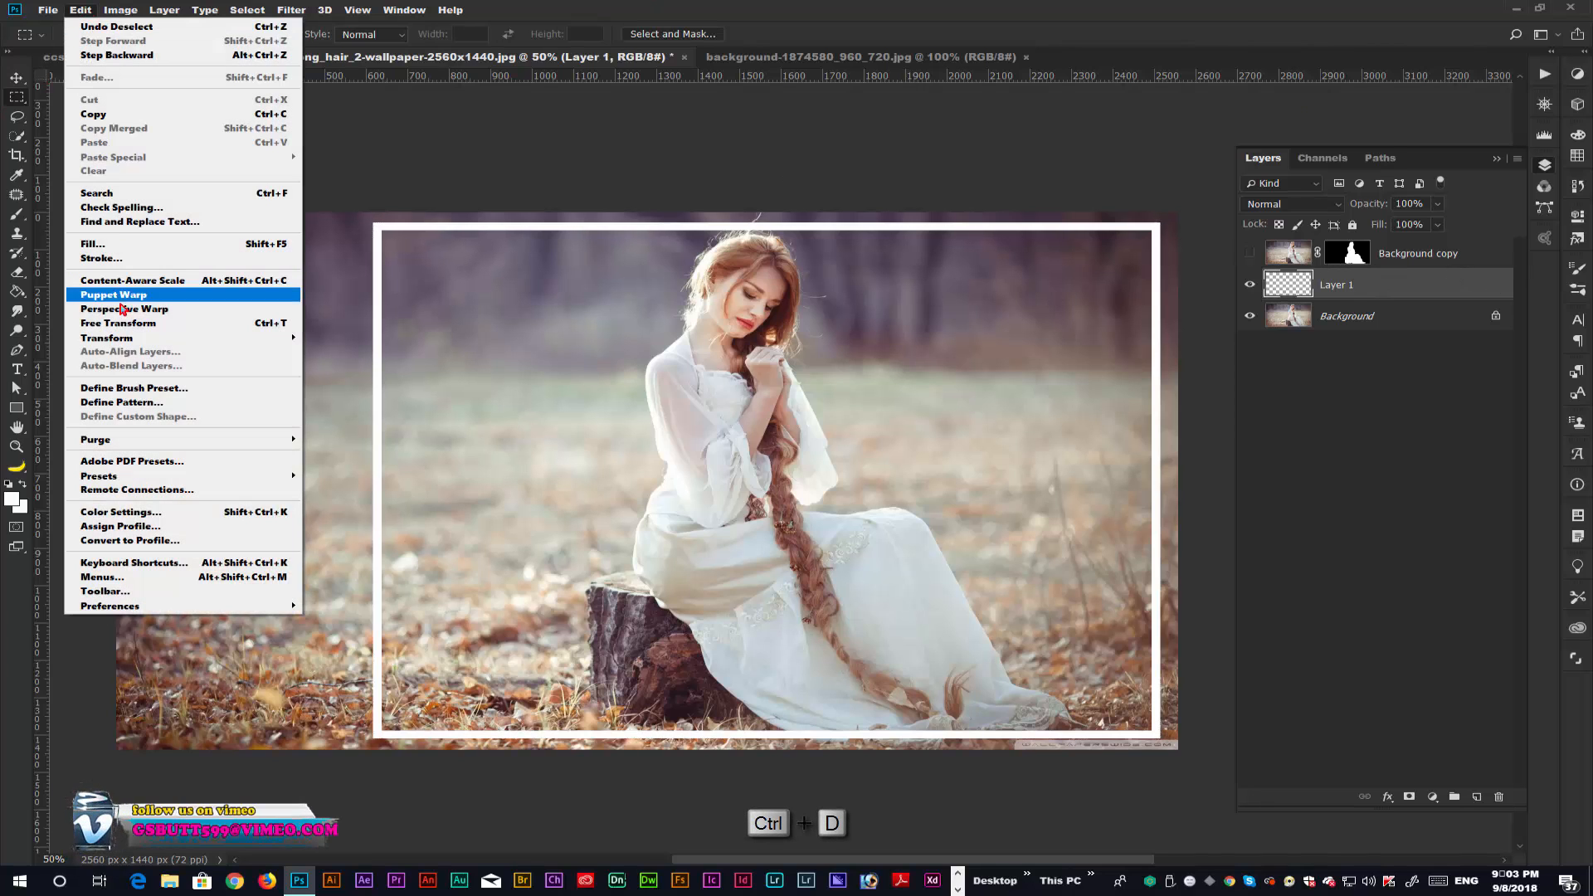
{"action": "left_click", "coordinate": [124, 320]}
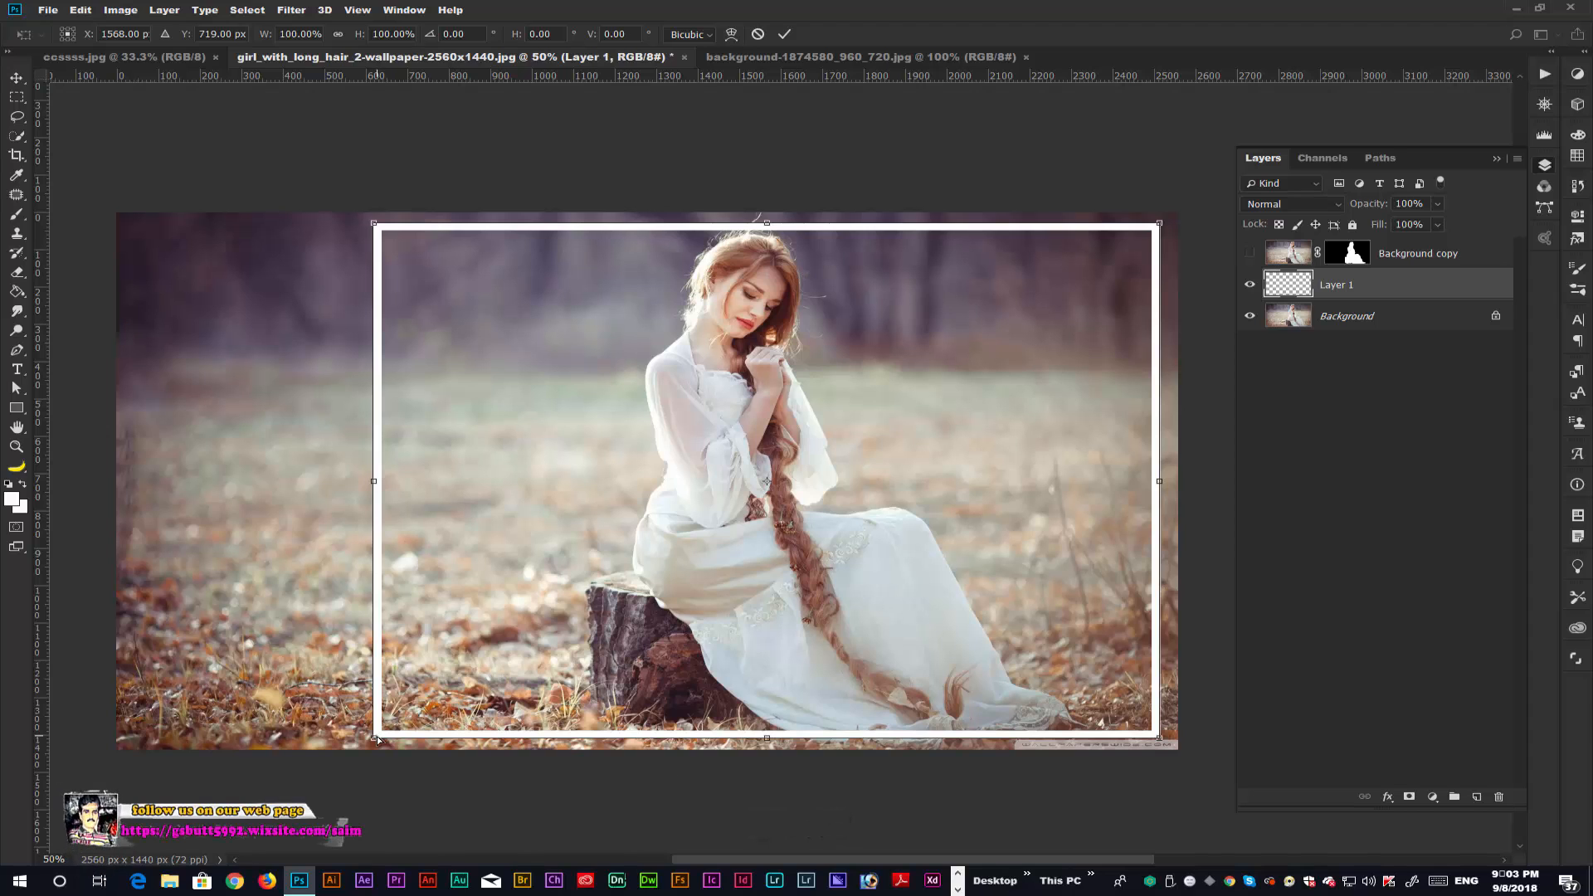
{"action": "left_click_drag", "start_coordinate": [376, 741], "coordinate": [312, 737]}
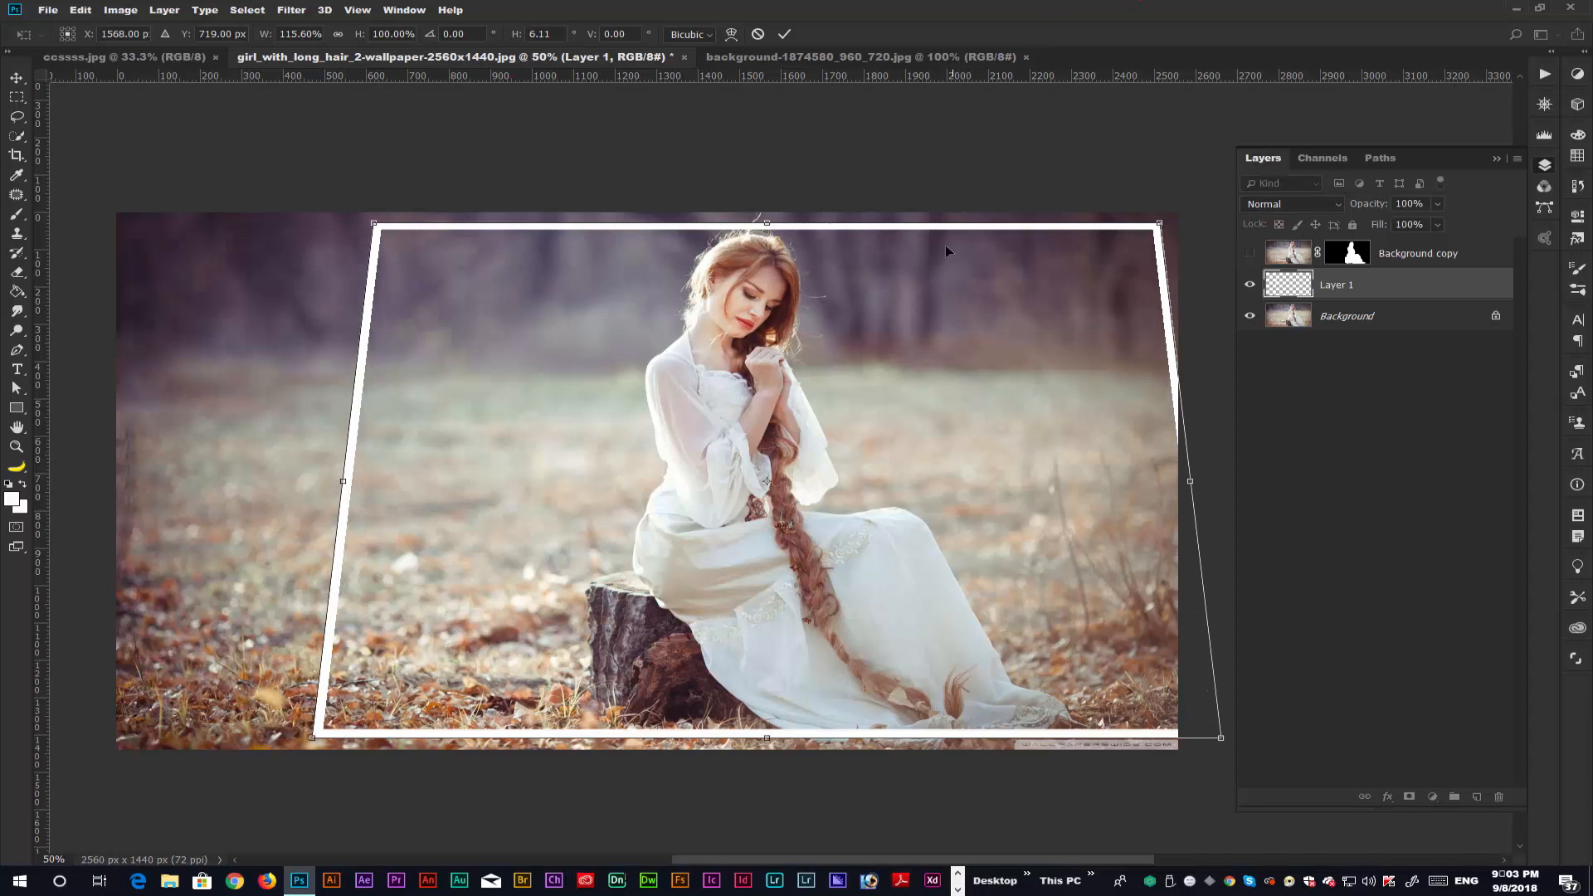
{"action": "left_click_drag", "start_coordinate": [769, 225], "coordinate": [774, 541]}
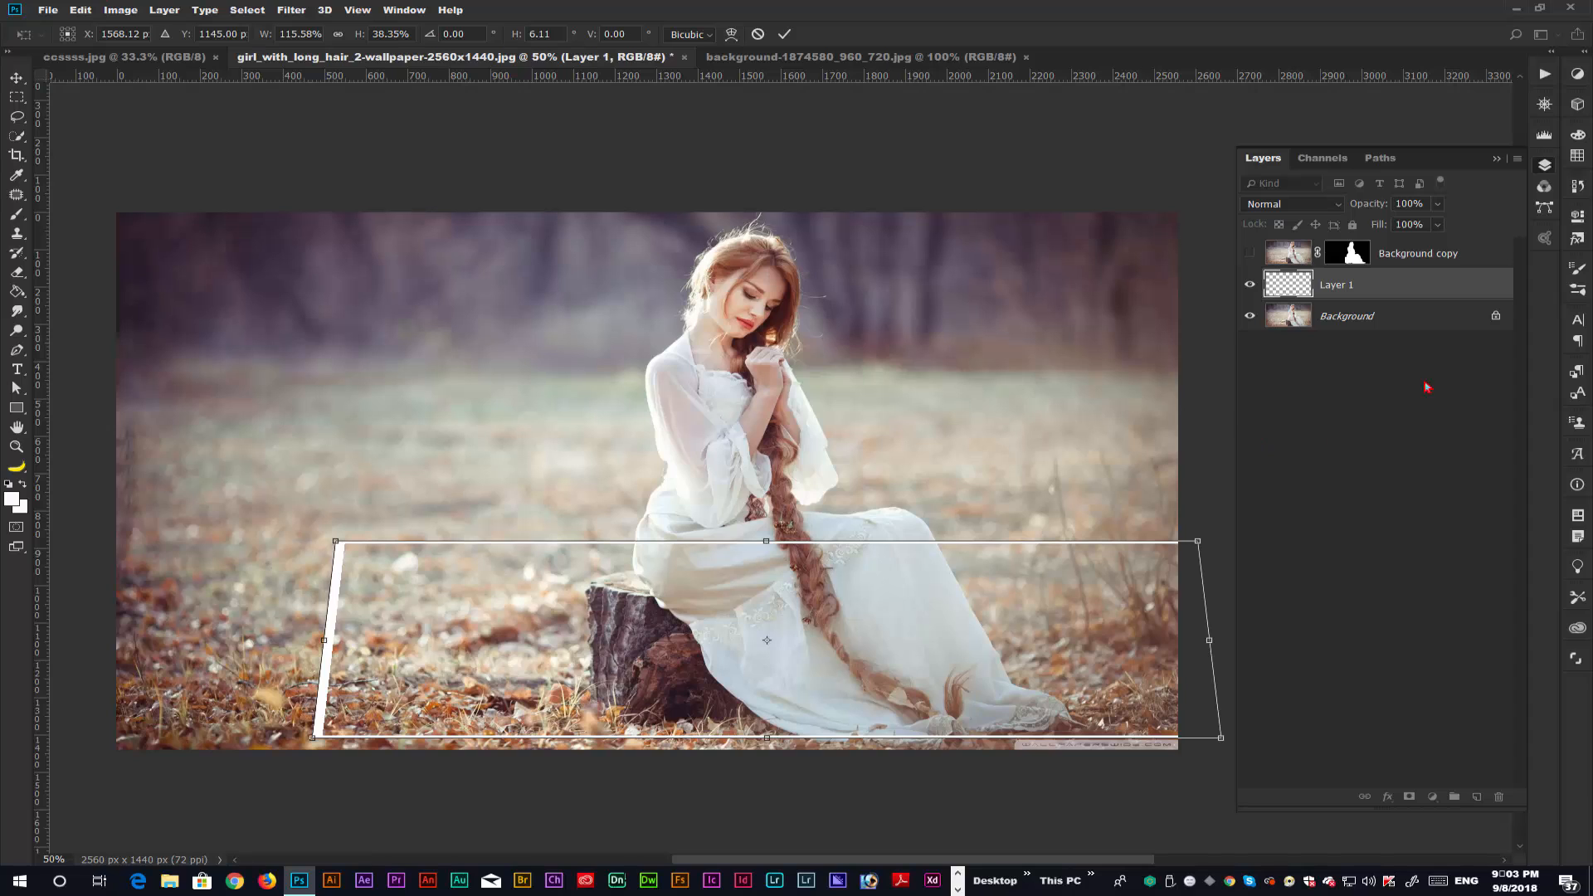
{"action": "key", "text": "Return"}
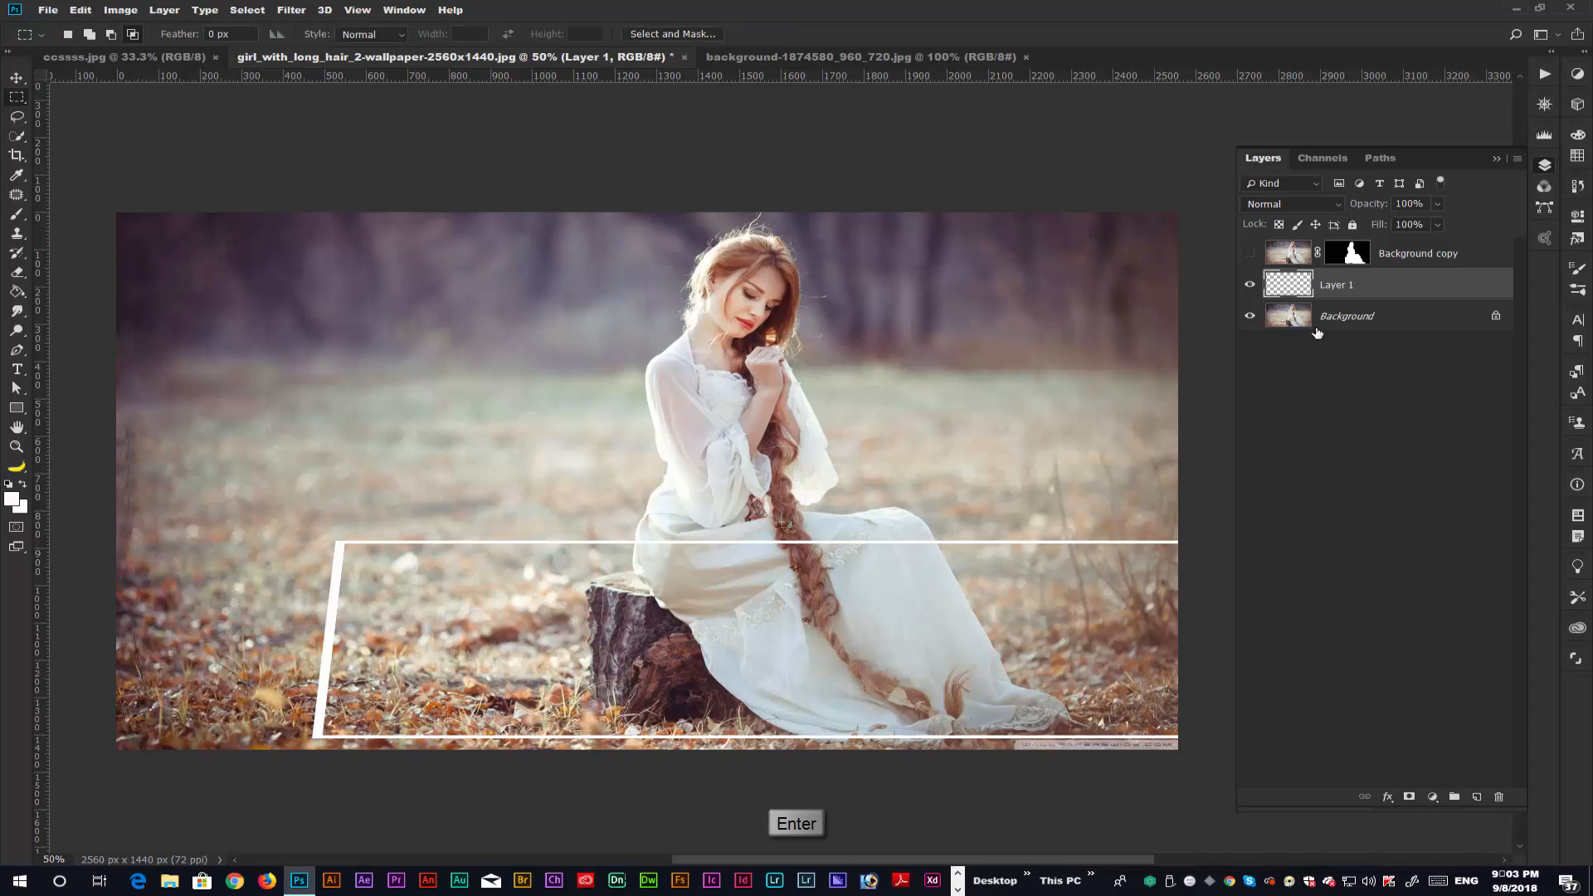
Select the whole area enclosed by the white frame by loading Layer 1's outline and filling its interior white in Quick Mask.
{"action": "left_click", "coordinate": [1289, 285], "text": "ctrl"}
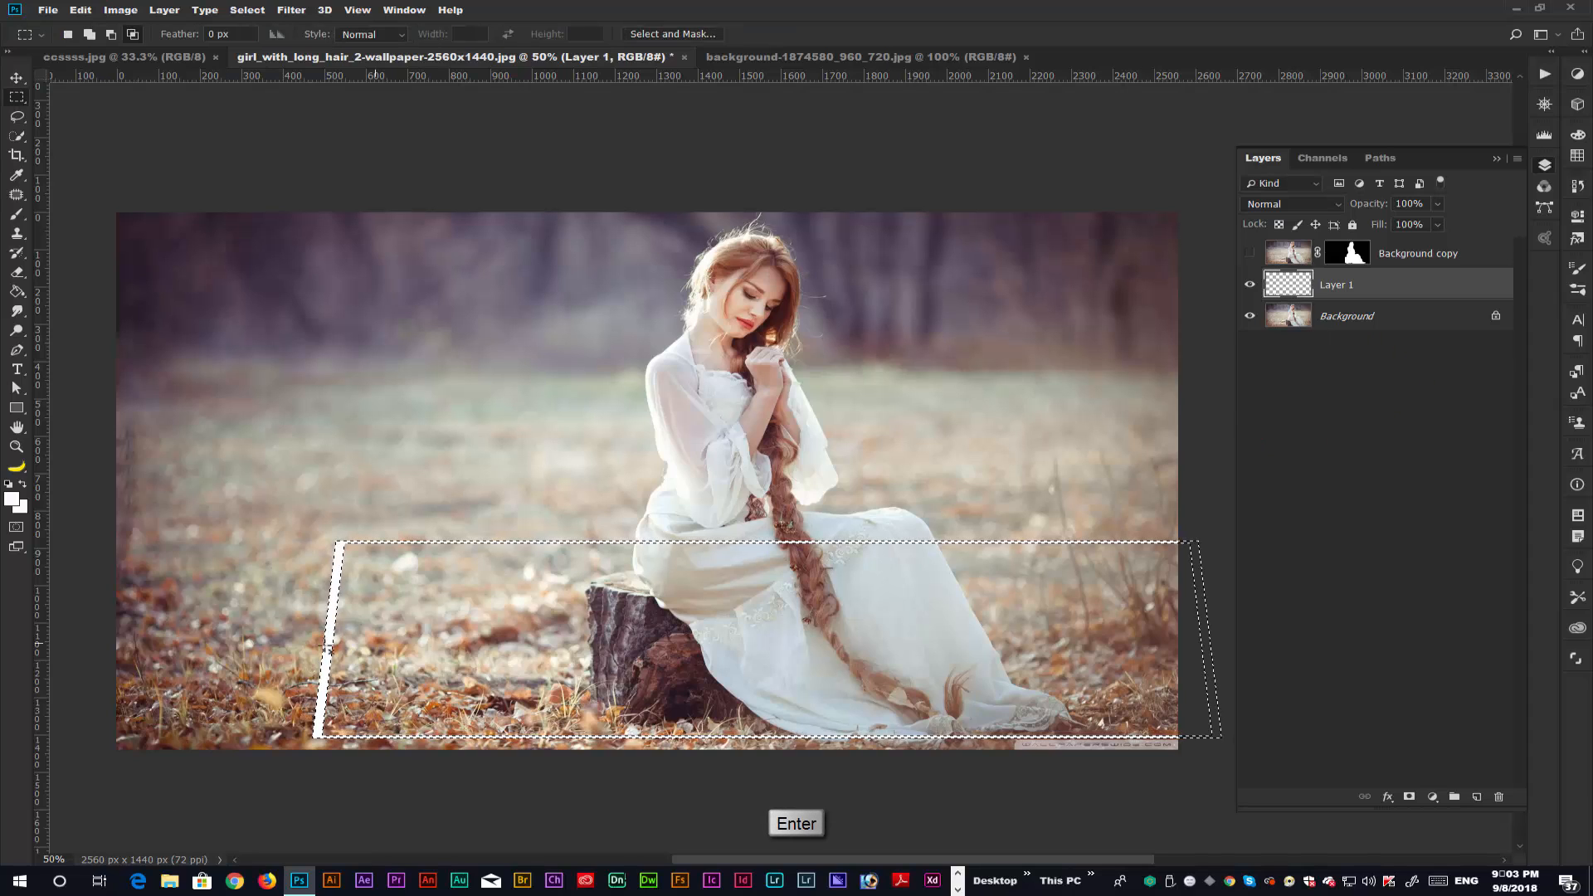
{"action": "key", "text": "q"}
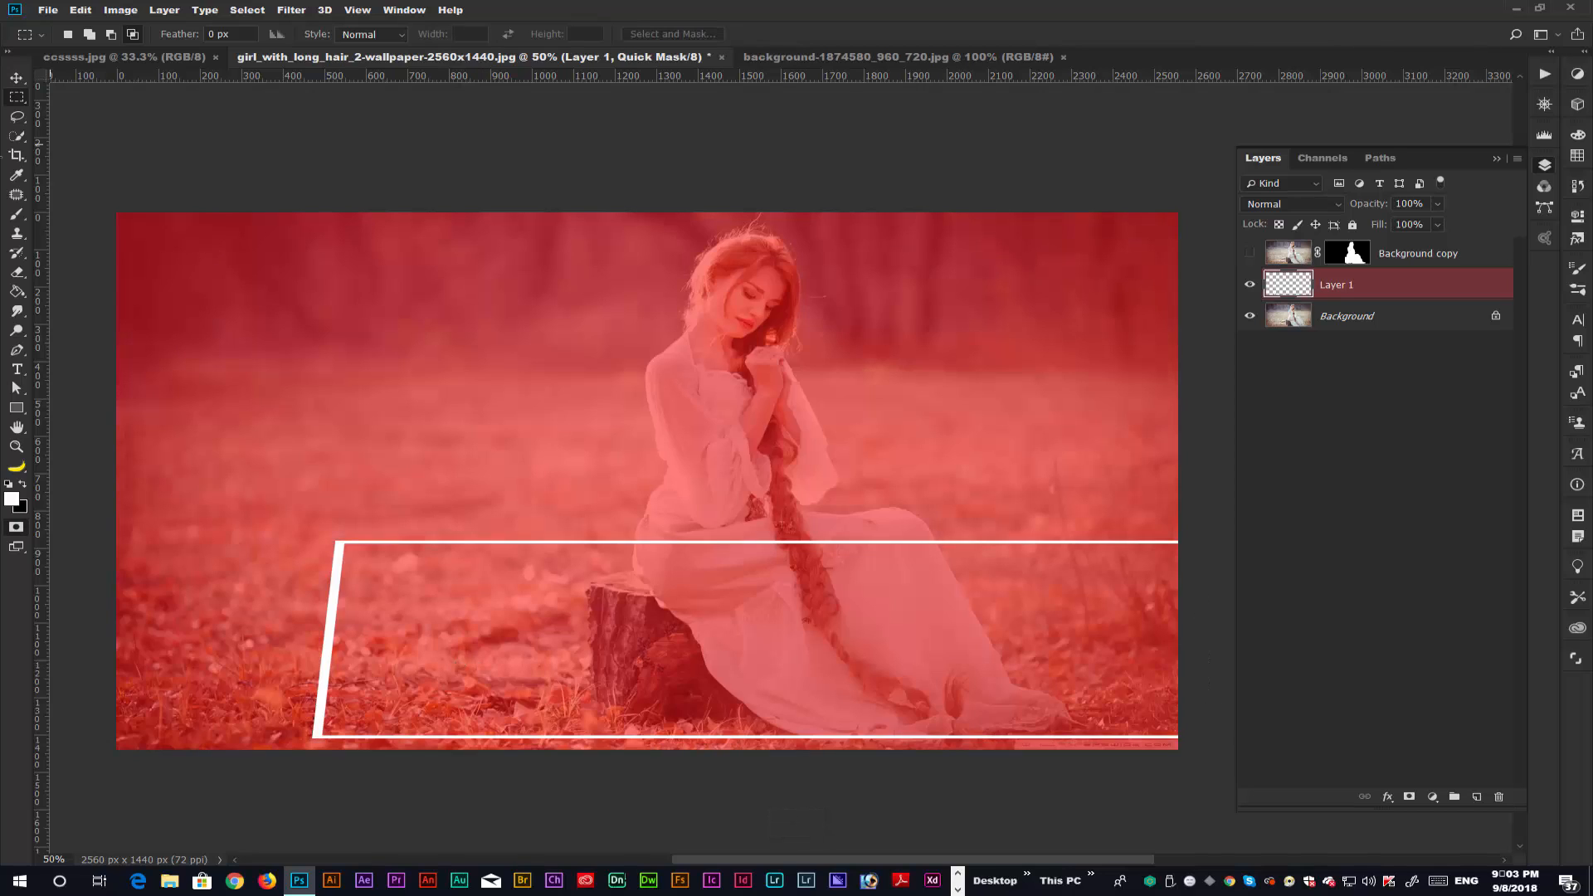
{"action": "left_click", "coordinate": [17, 291]}
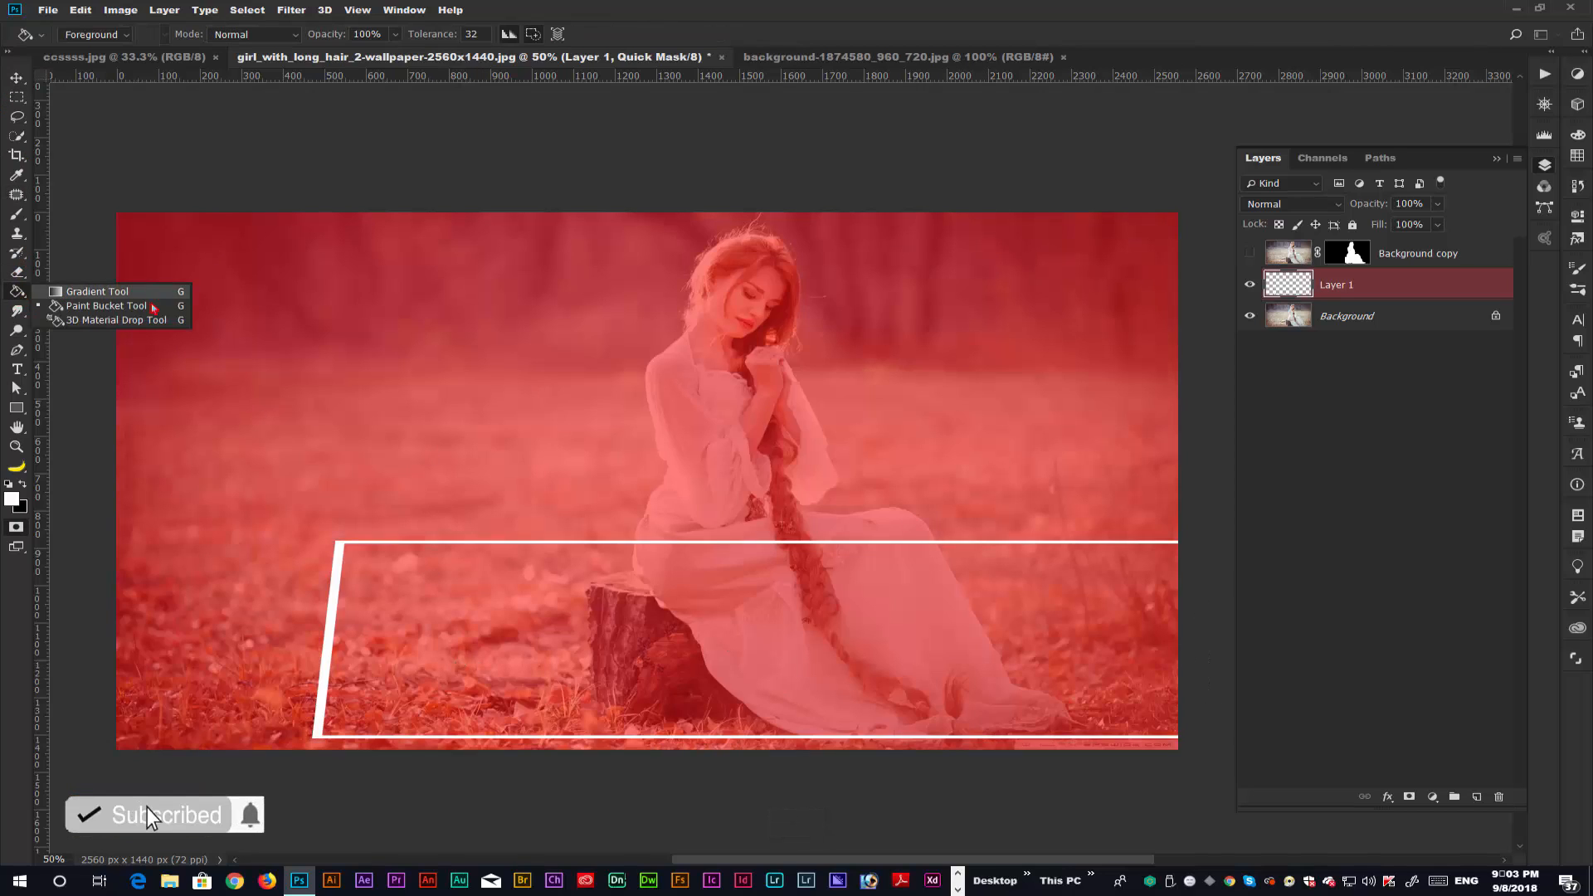
{"action": "left_click", "coordinate": [93, 312]}
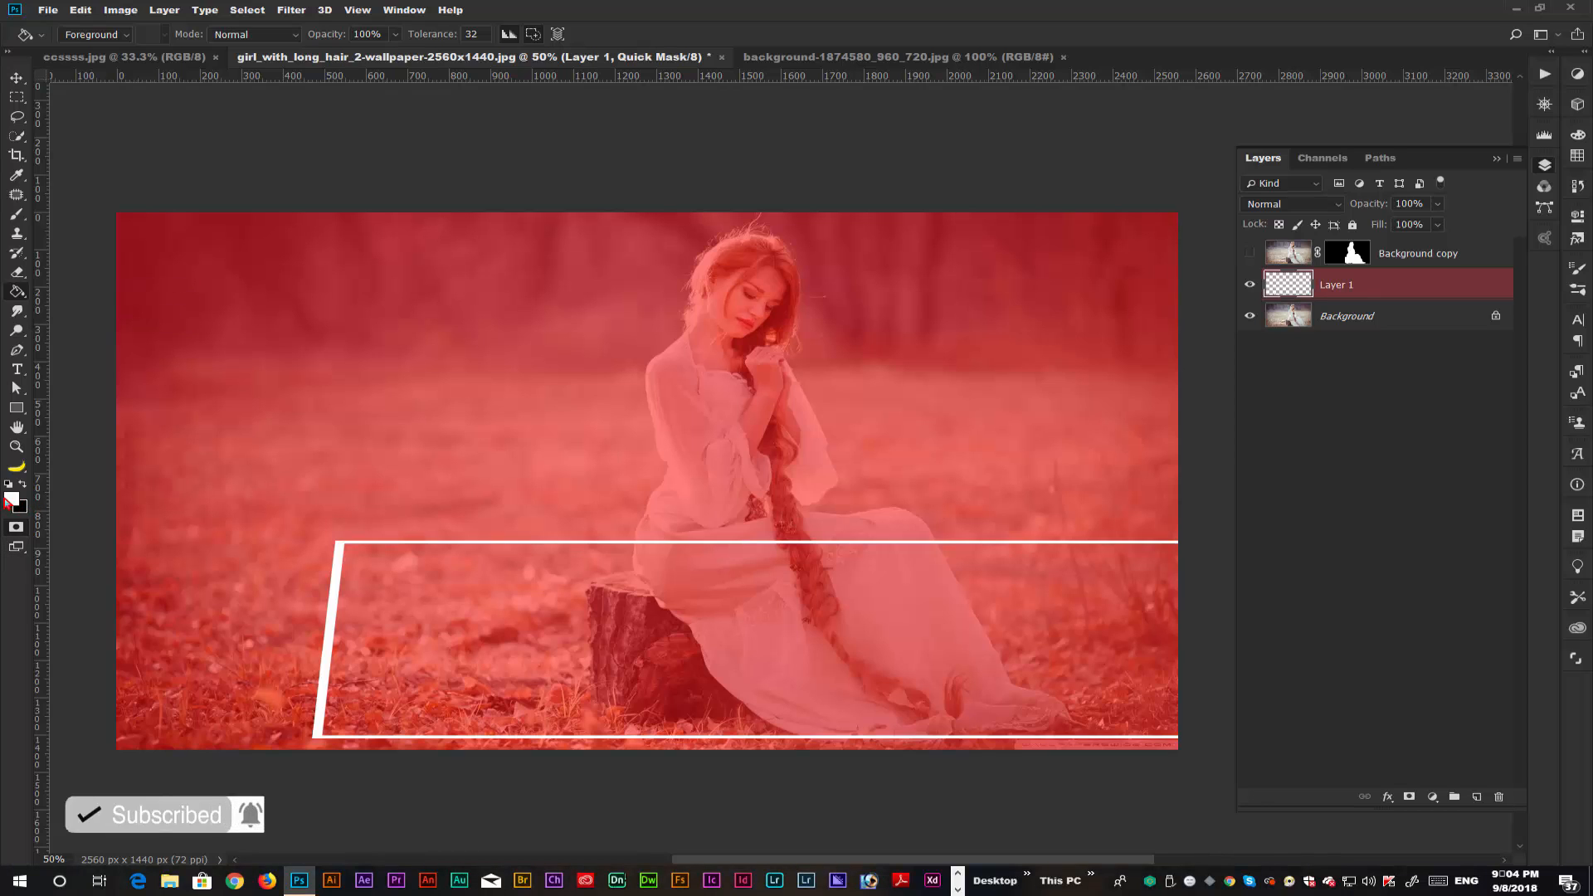
{"action": "left_click", "coordinate": [633, 648]}
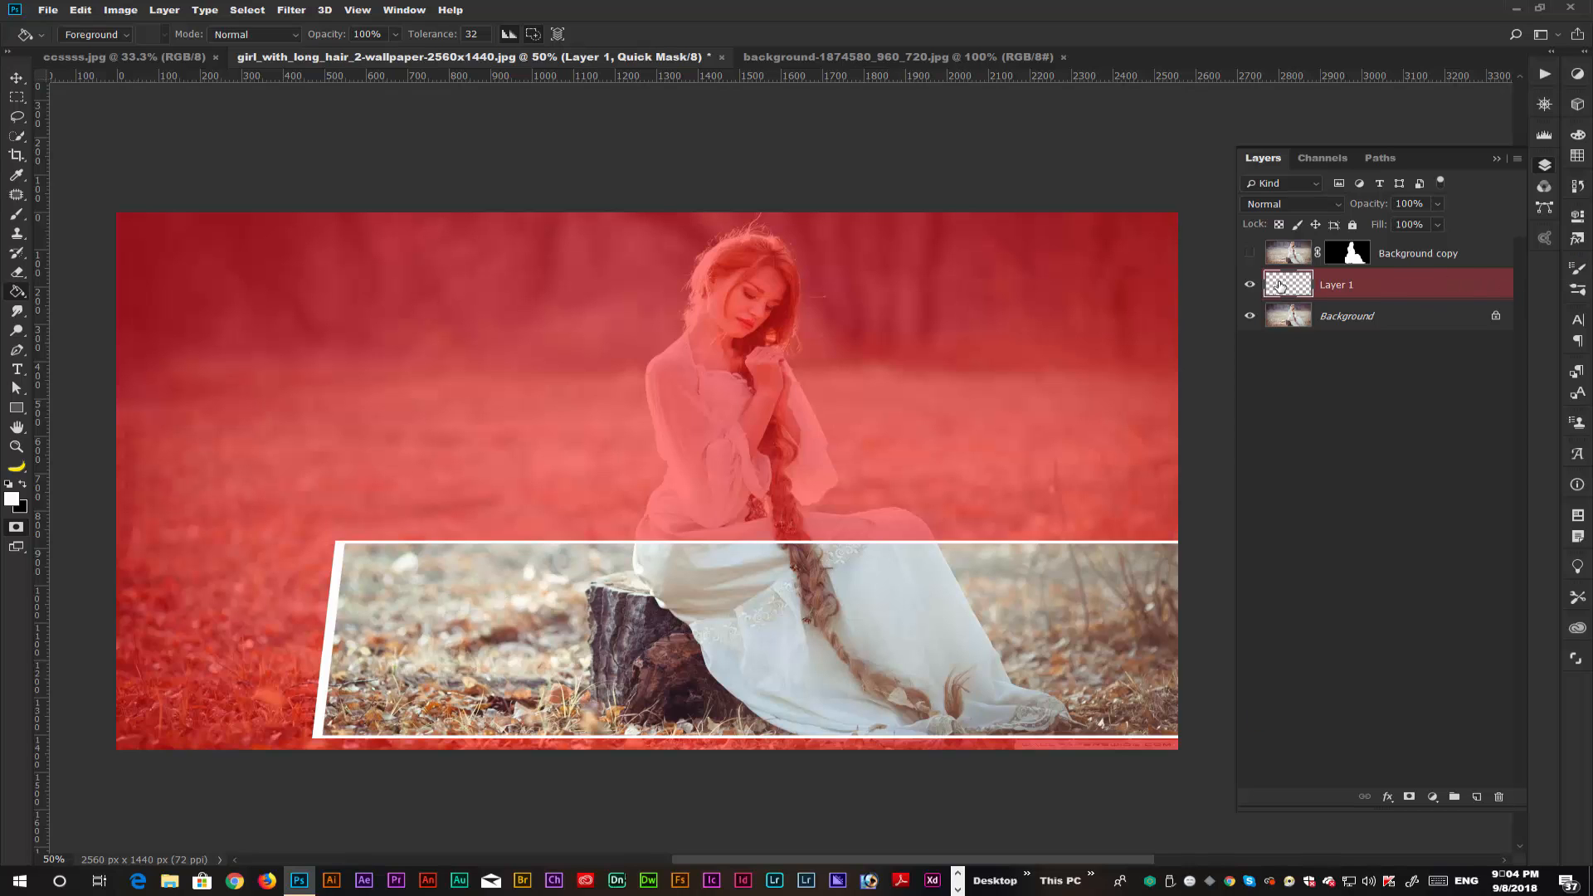
{"action": "key", "text": "q"}
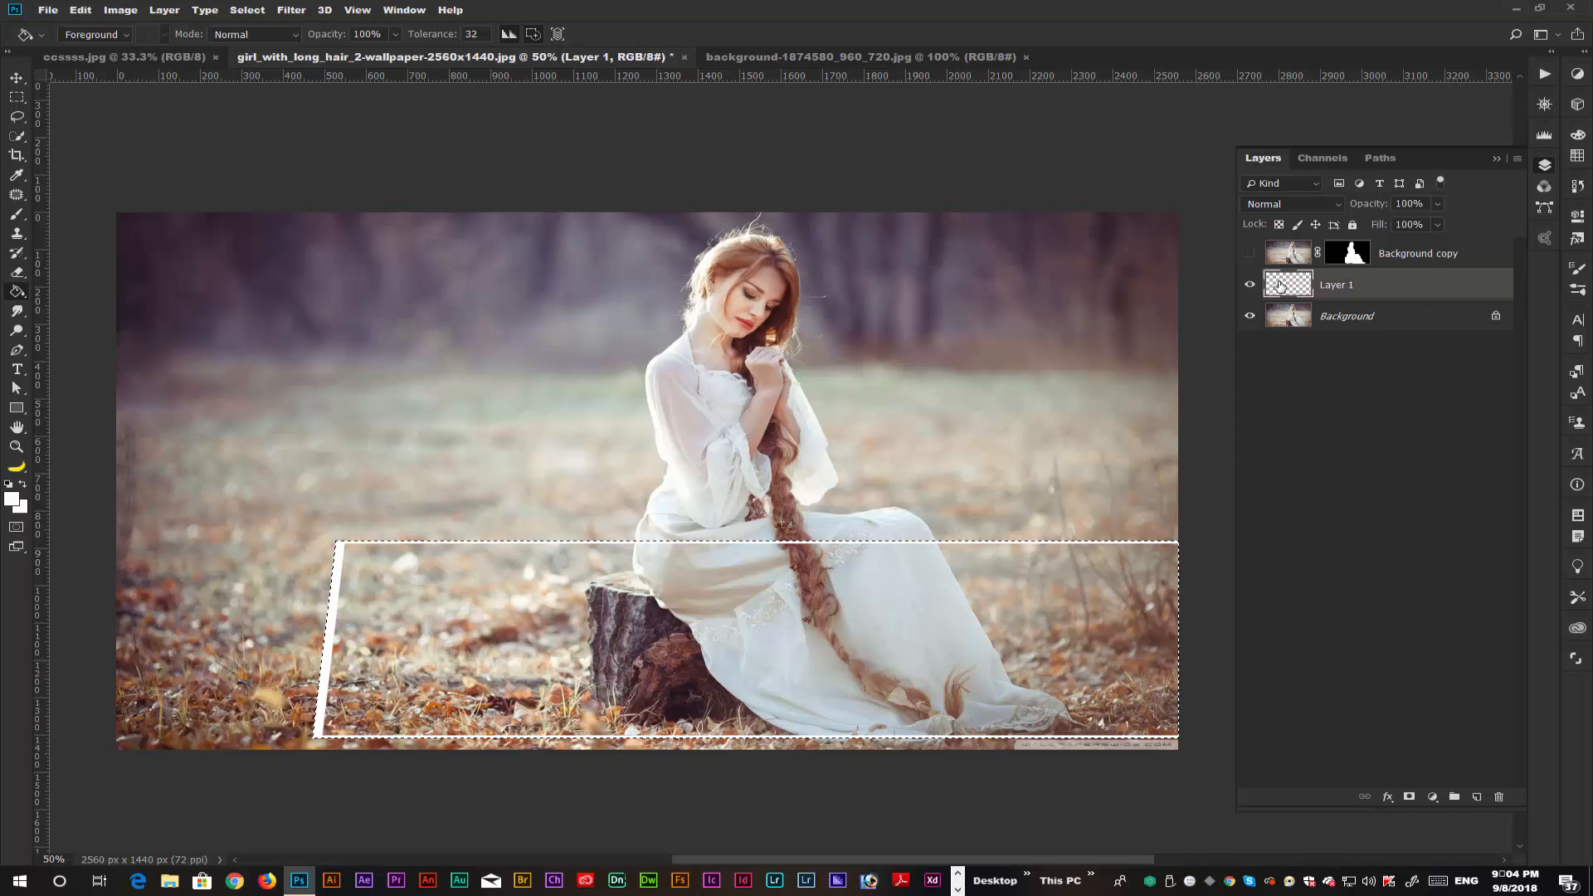
Mask the Background layer with the frame-shaped selection and show the Background copy cutout.
{"action": "left_click", "coordinate": [1351, 326]}
{"action": "left_click", "coordinate": [1410, 797]}
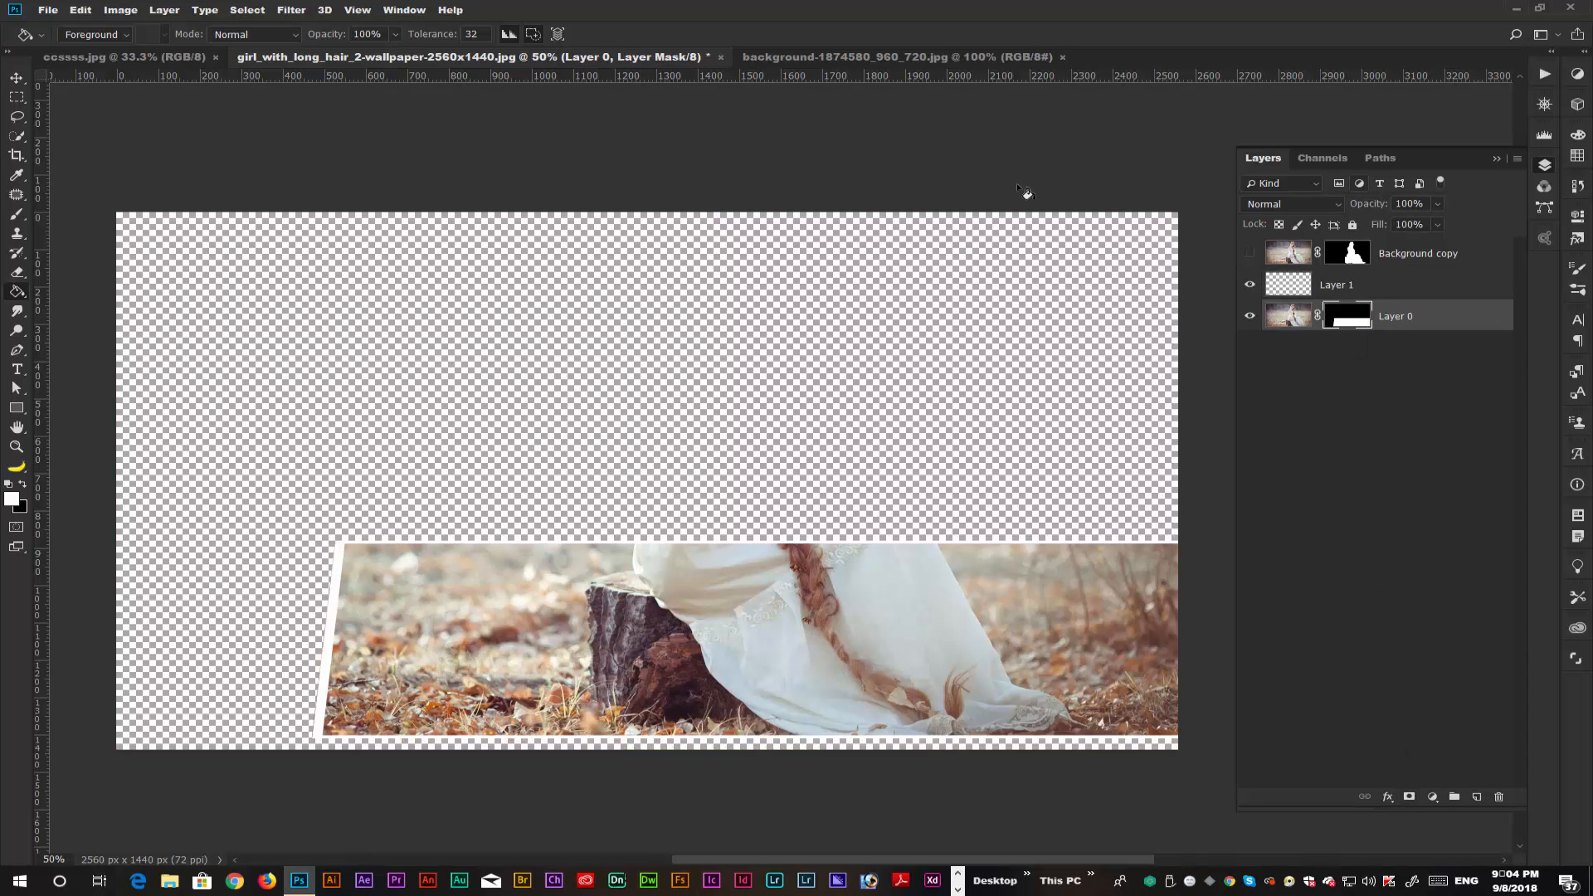
{"action": "left_click", "coordinate": [1250, 257]}
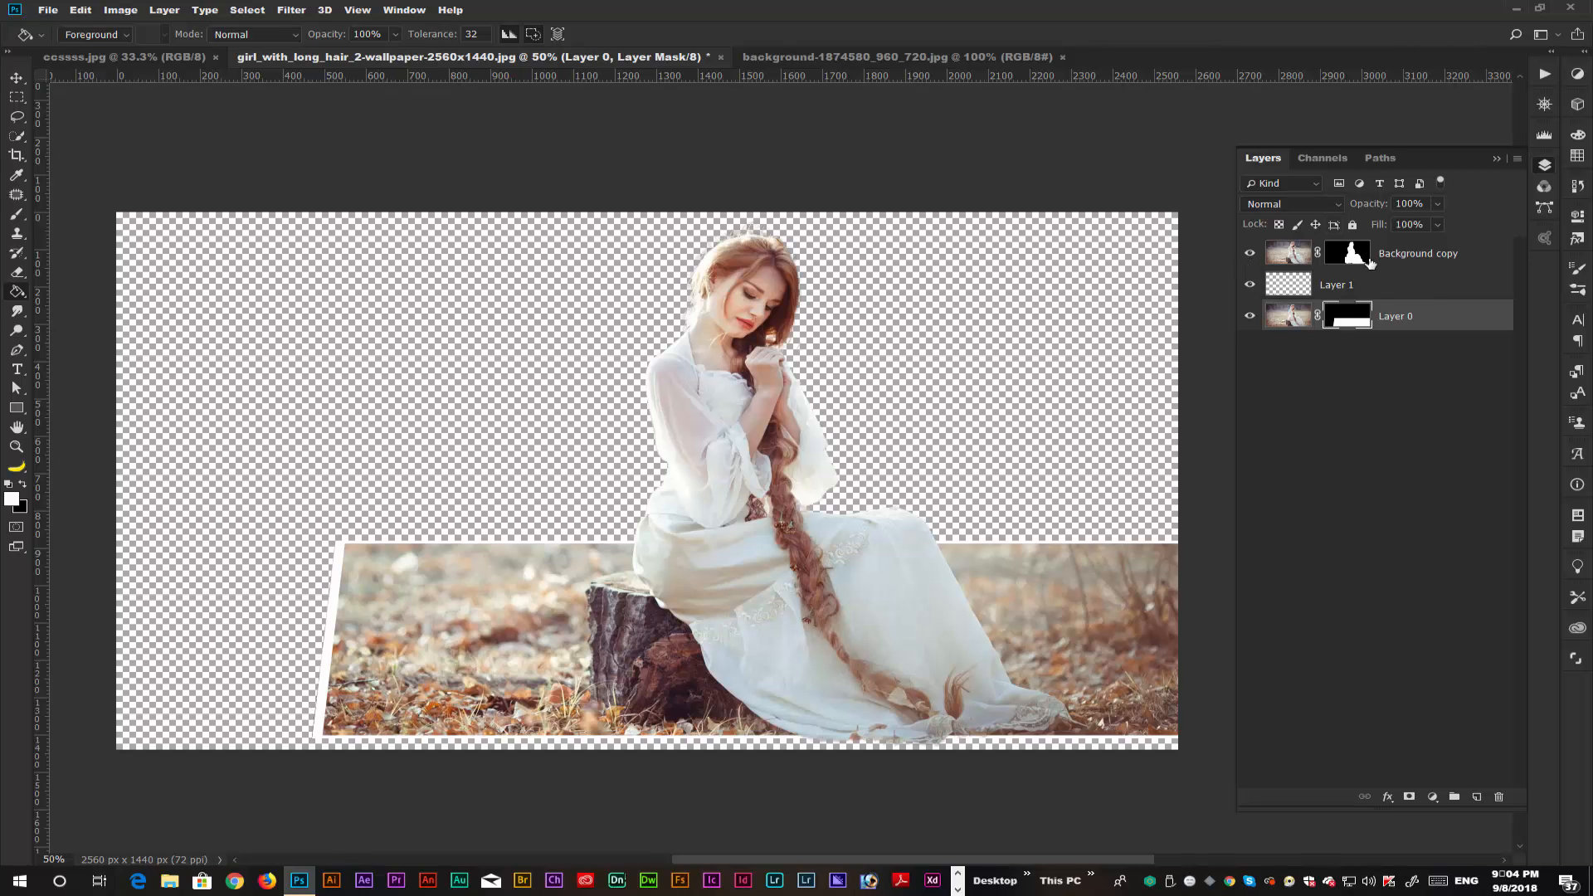
Try moving Layer 0 and Background copy separately, undoing each move.
{"action": "left_click", "coordinate": [16, 77]}
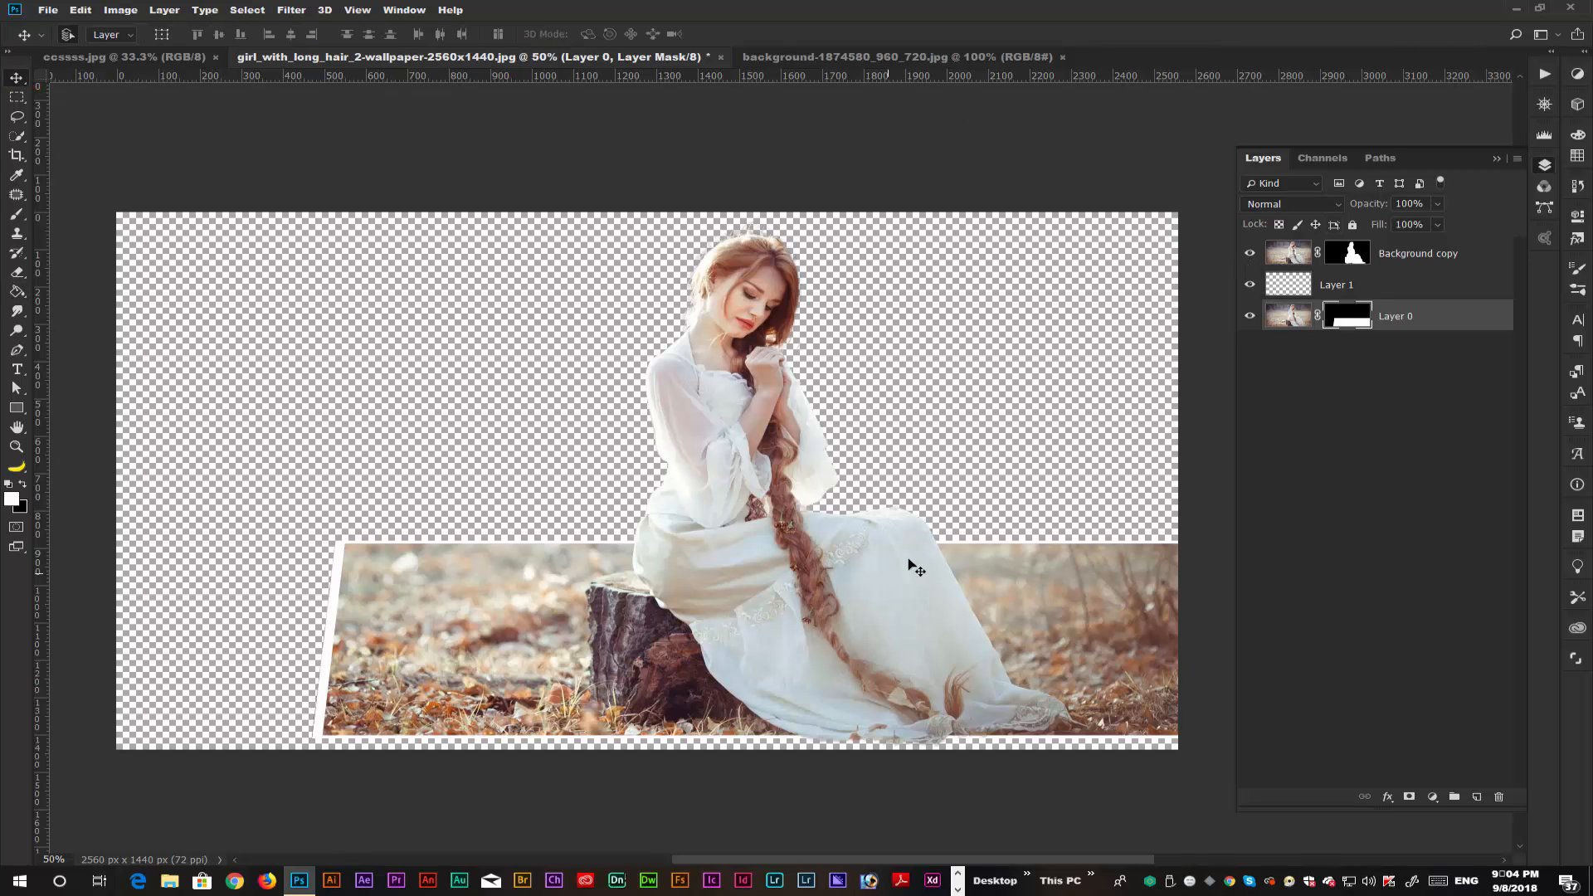
{"action": "left_click_drag", "start_coordinate": [989, 594], "coordinate": [931, 580]}
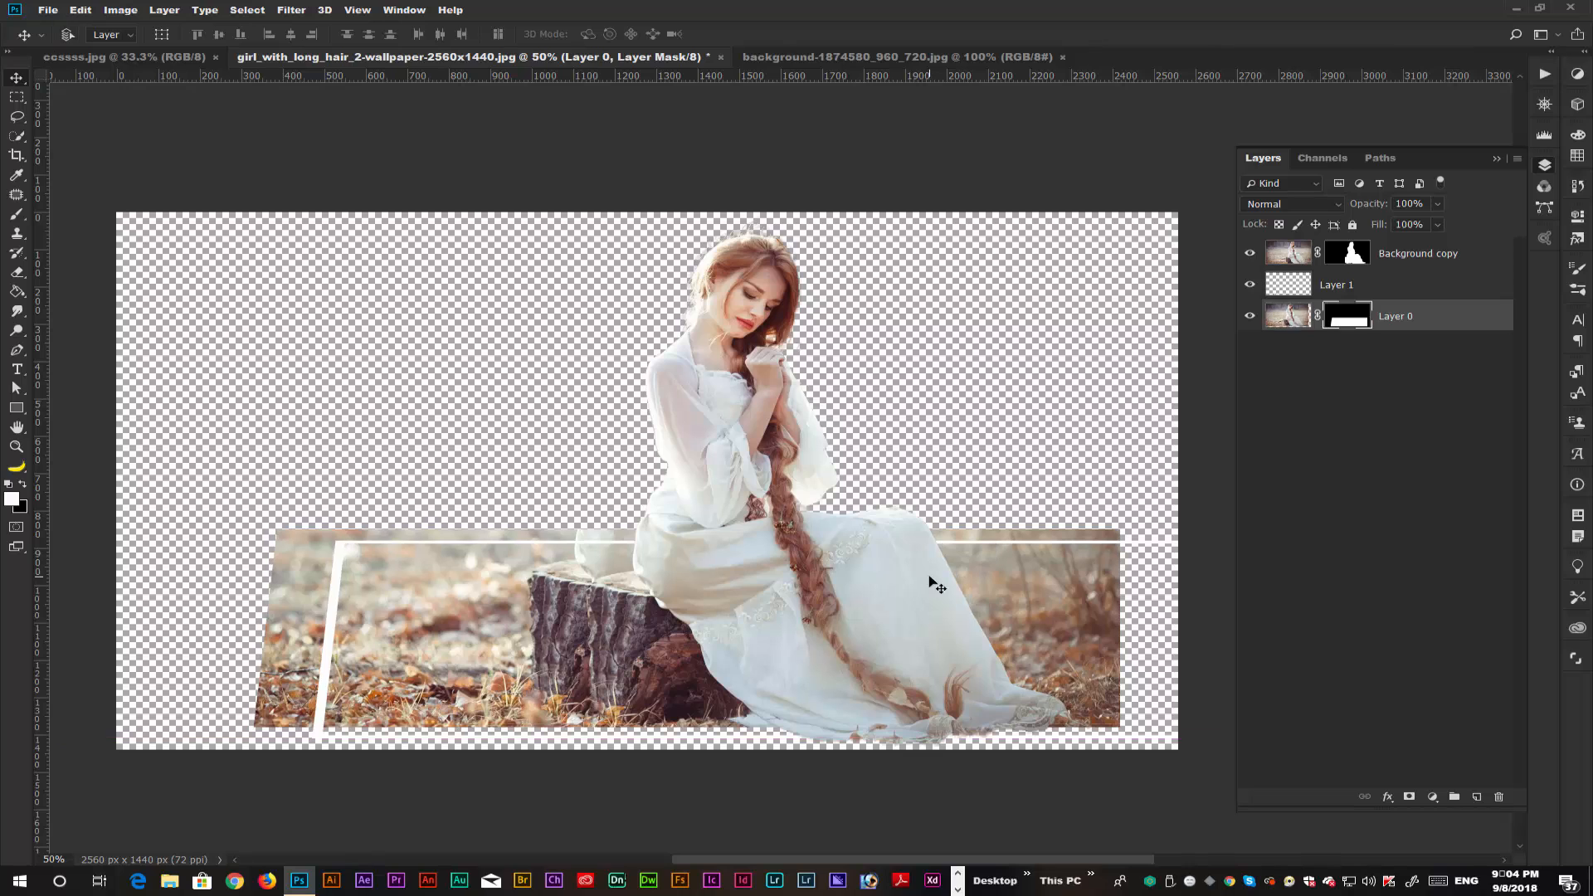
{"action": "key", "text": "ctrl+z"}
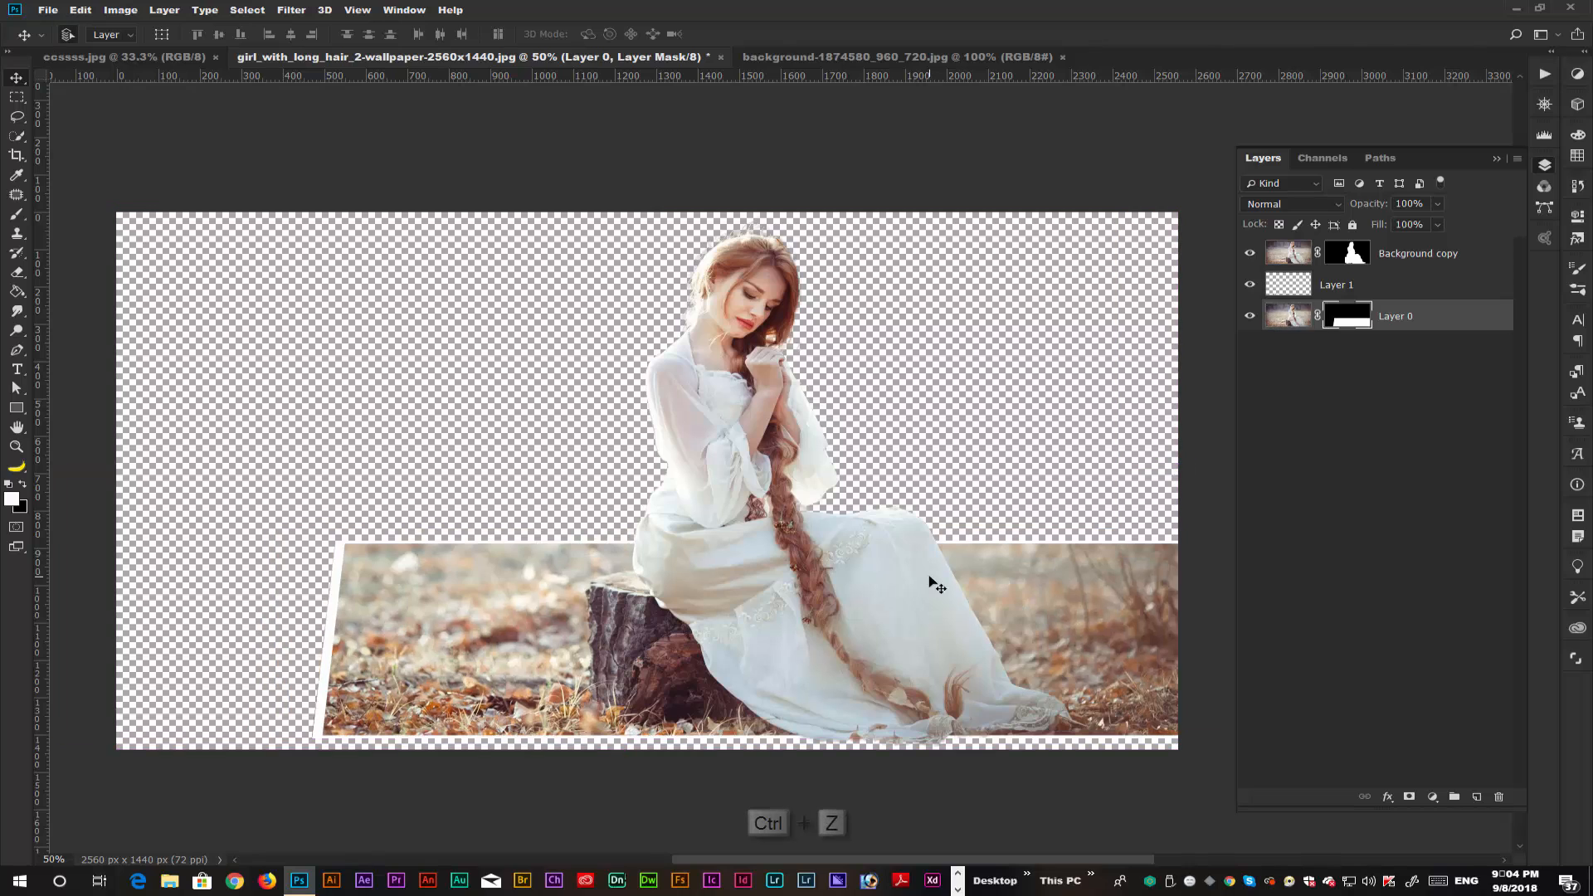
{"action": "left_click", "coordinate": [1424, 293], "text": "ctrl"}
{"action": "left_click_drag", "start_coordinate": [879, 538], "coordinate": [832, 525]}
{"action": "key", "text": "ctrl+z"}
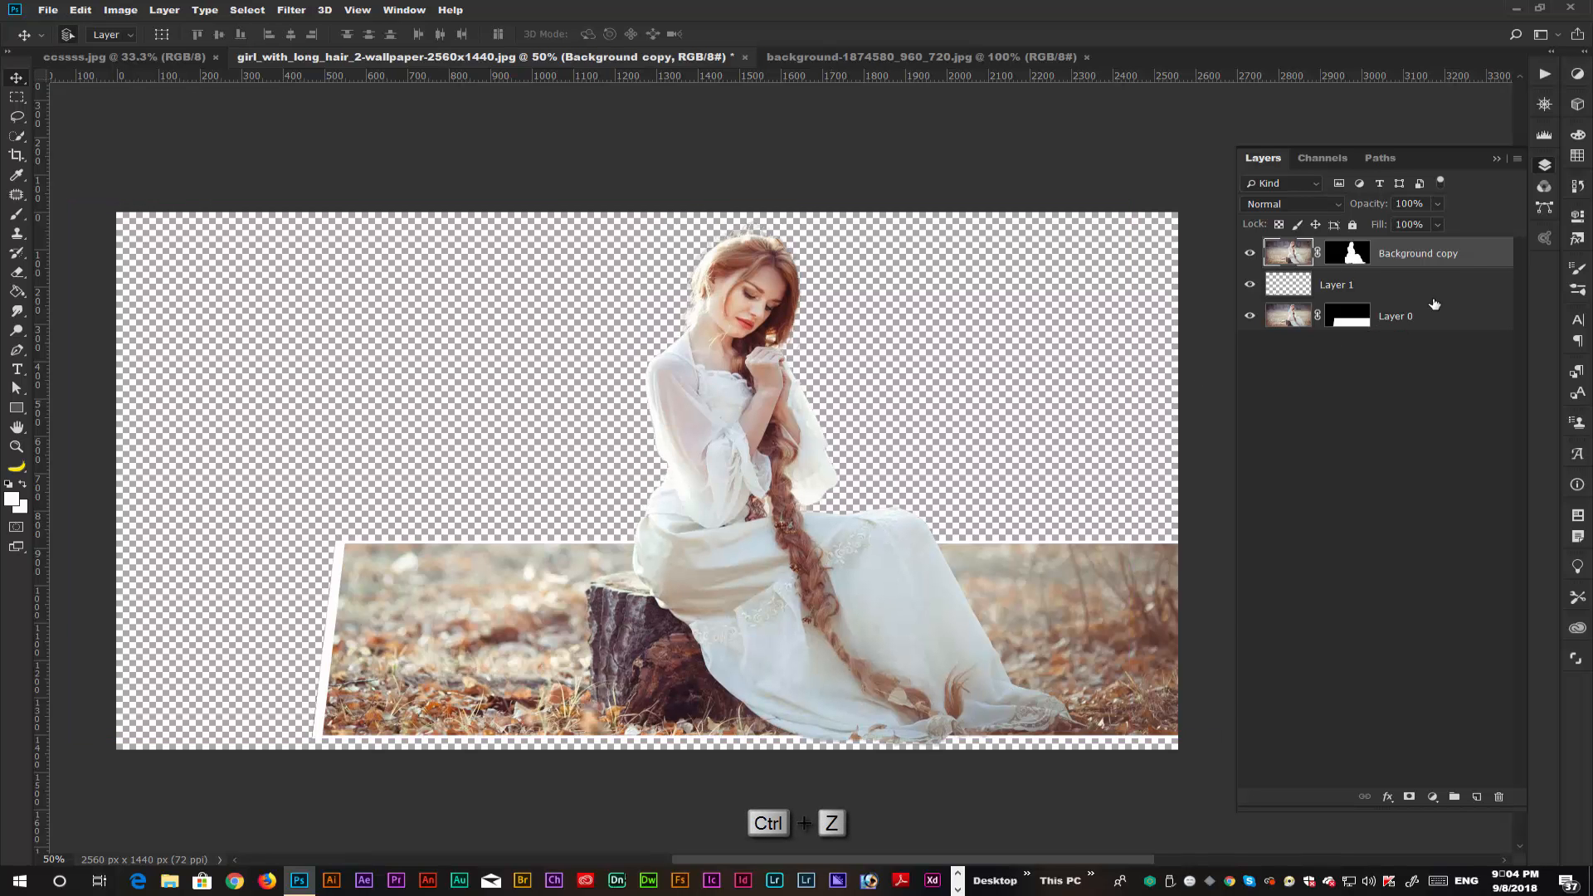
Move all three layers together left and slightly up, and narrow the white frame on Layer 1 to about 93.4% width.
{"action": "left_click", "coordinate": [1453, 319], "text": "shift"}
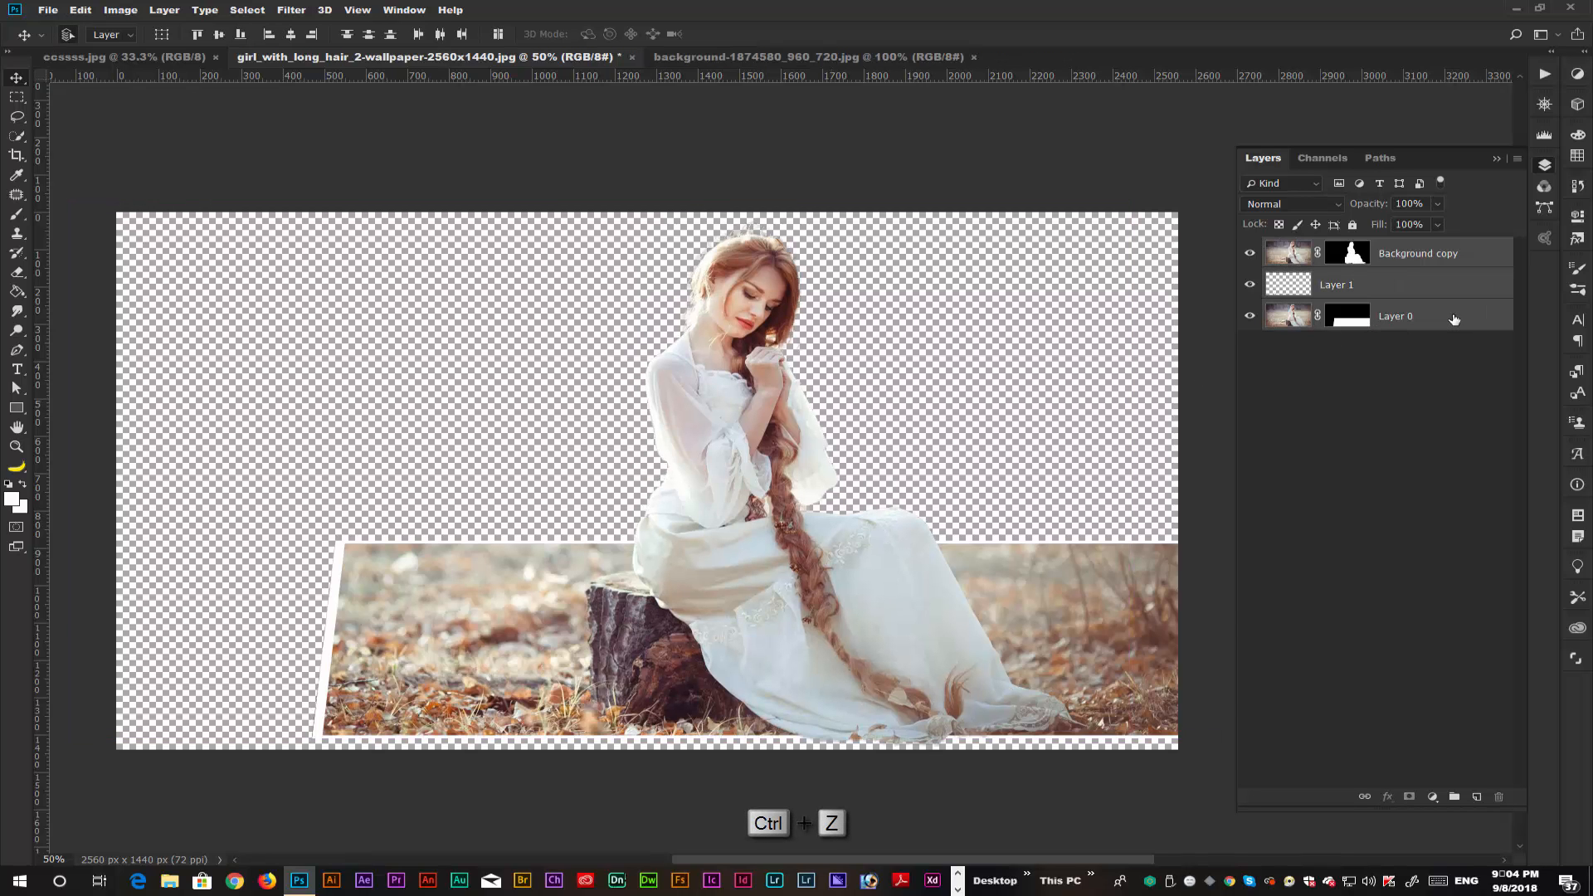
{"action": "left_click_drag", "start_coordinate": [1023, 579], "coordinate": [938, 572]}
{"action": "left_click", "coordinate": [1335, 287]}
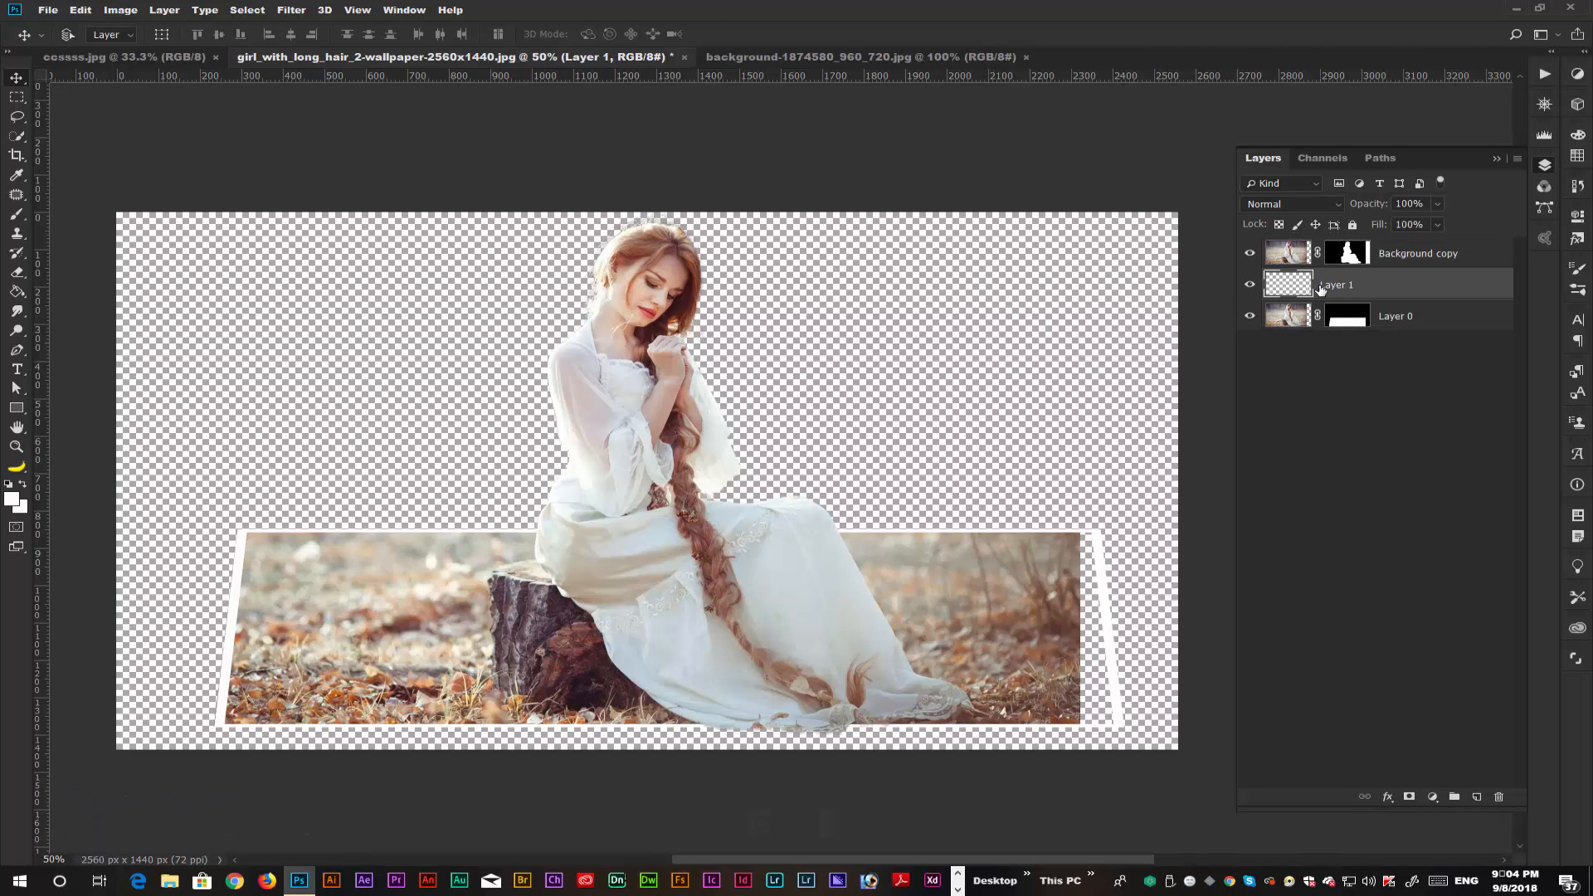
{"action": "key", "text": "ctrl+t"}
{"action": "left_click_drag", "start_coordinate": [1104, 629], "coordinate": [1081, 629]}
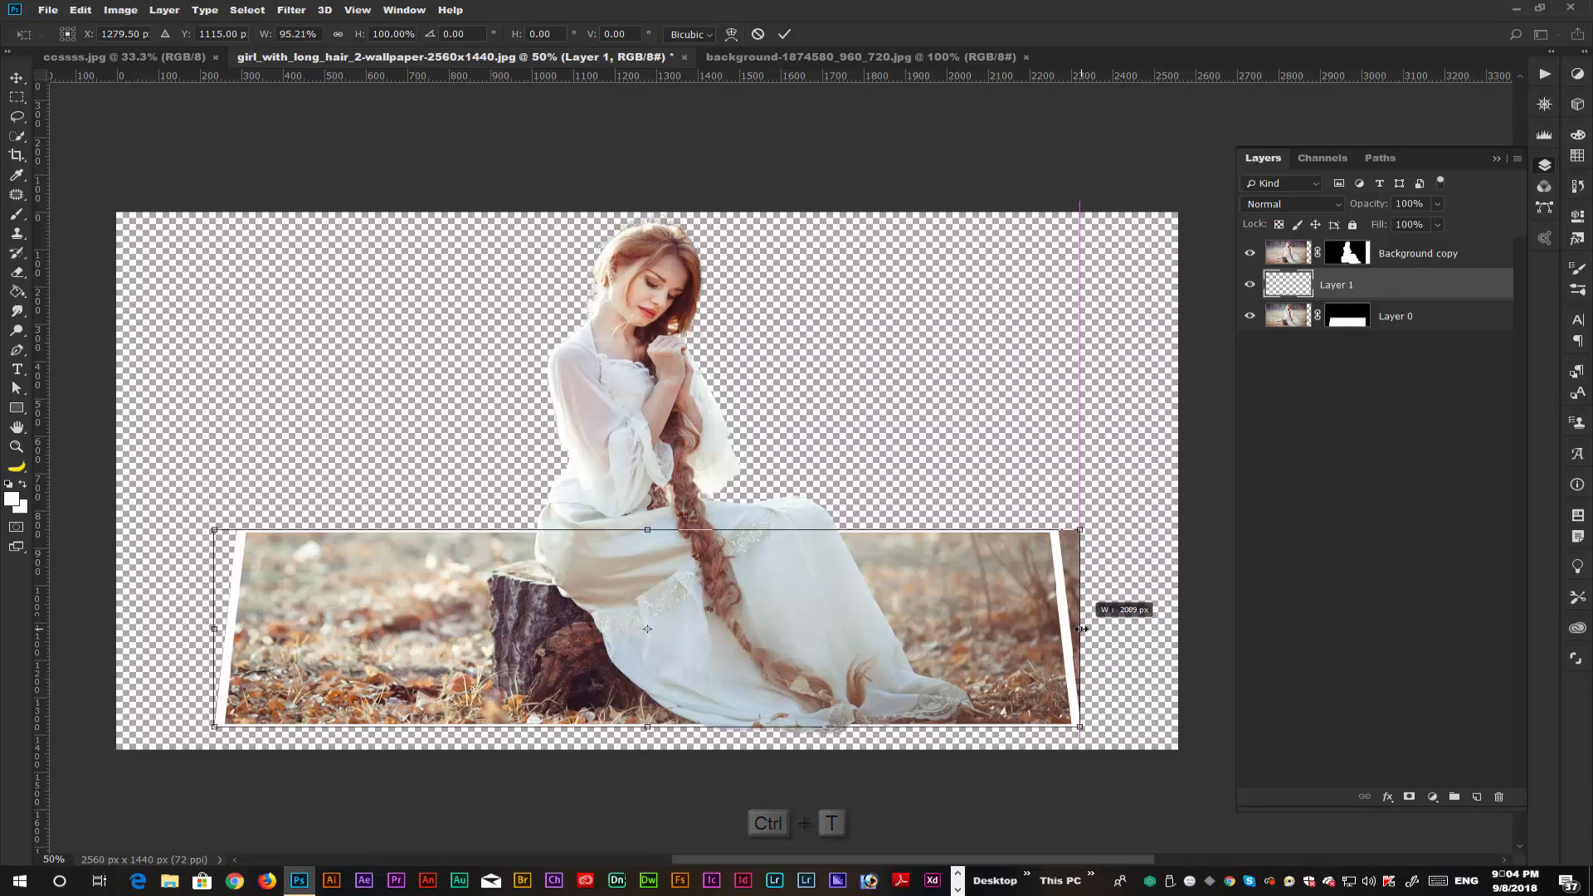
{"action": "left_click_drag", "start_coordinate": [216, 633], "coordinate": [233, 635]}
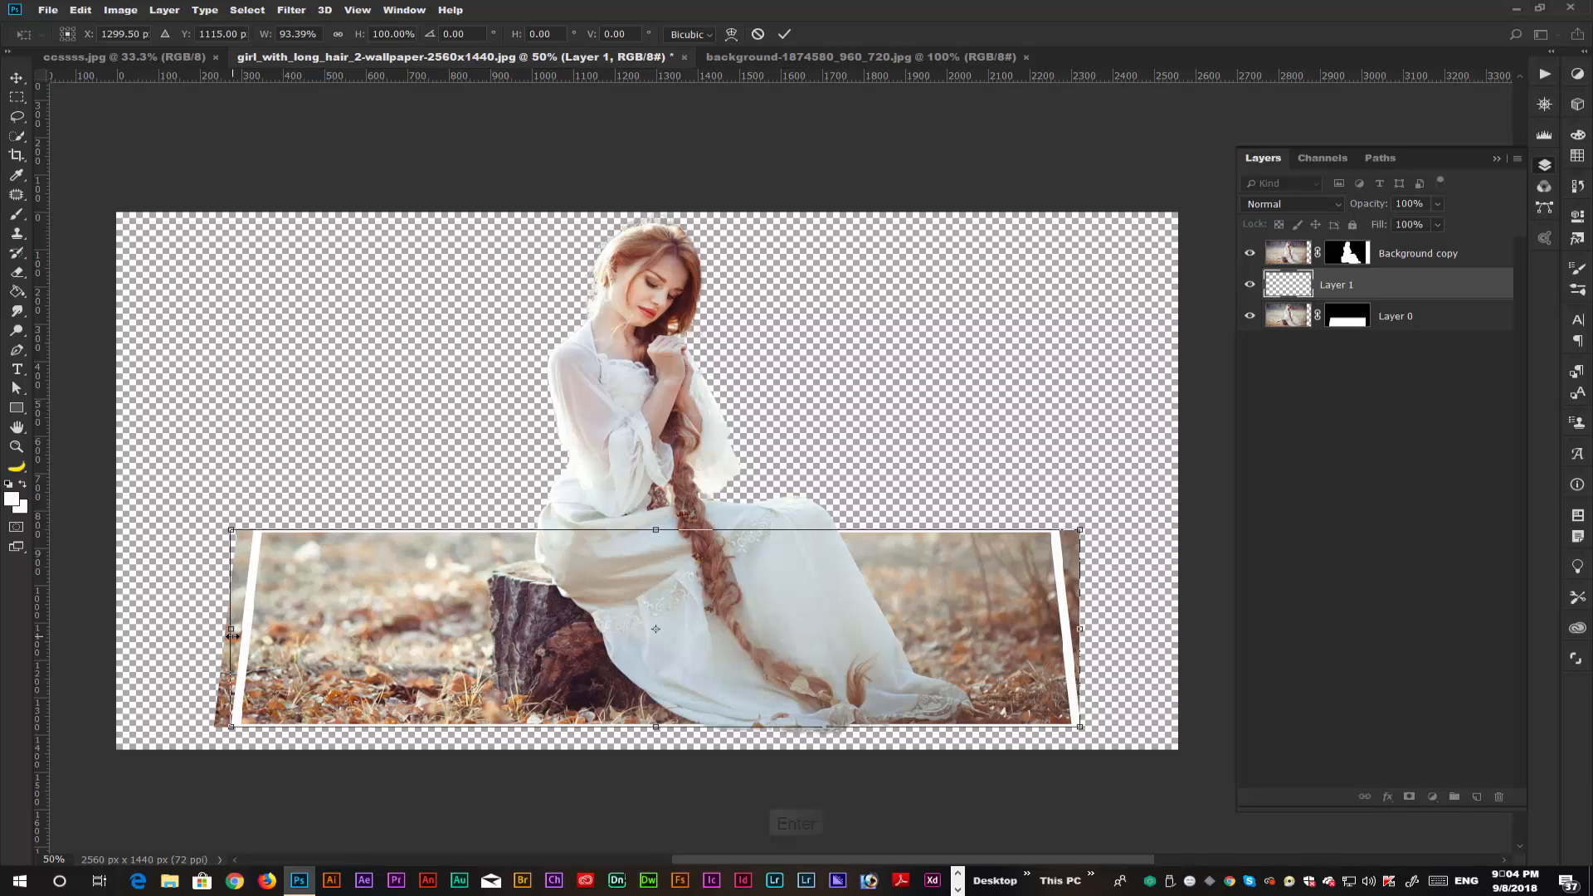
{"action": "key", "text": "Return"}
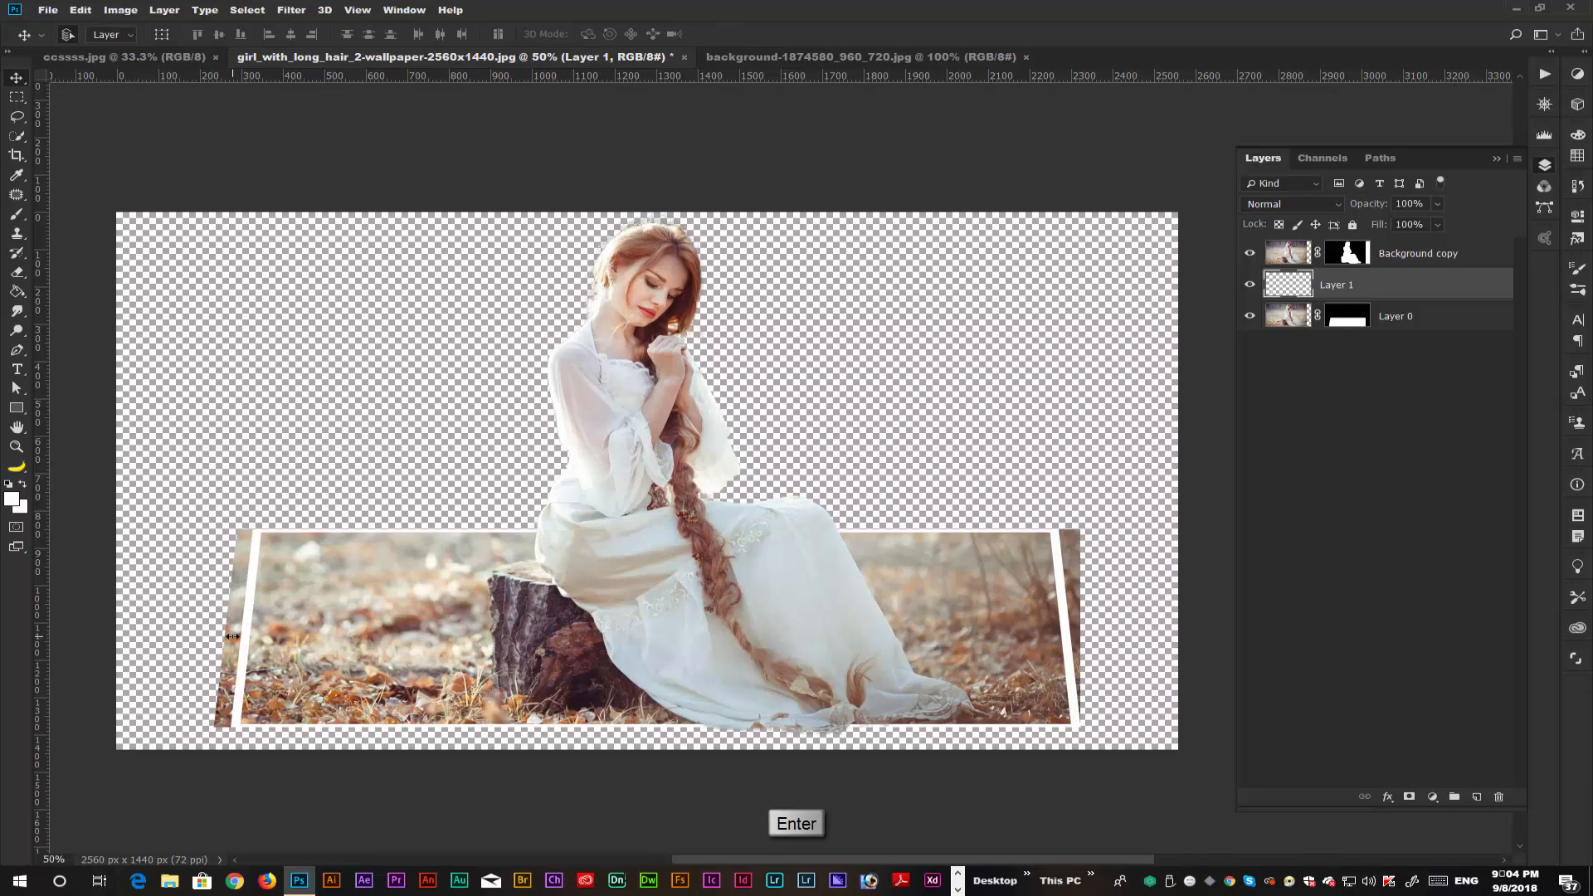
Load Layer 1's outline as a selection, try erasing along the frame's right side with a 45 px Eraser, undo it and deselect.
{"action": "left_click", "coordinate": [1288, 284], "text": "ctrl"}
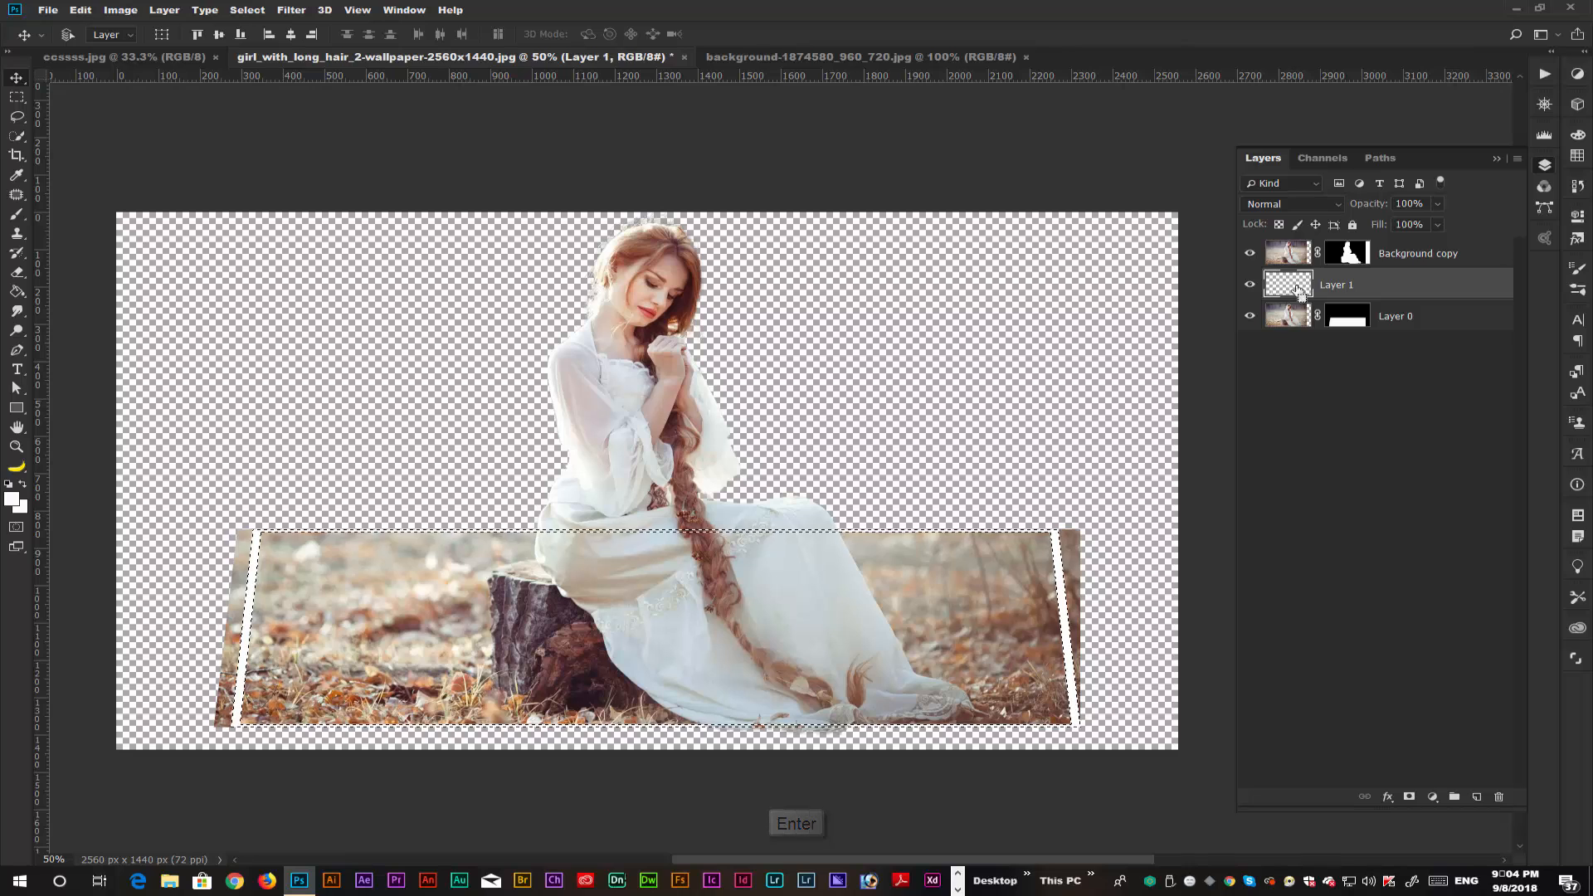
{"action": "left_click", "coordinate": [17, 273]}
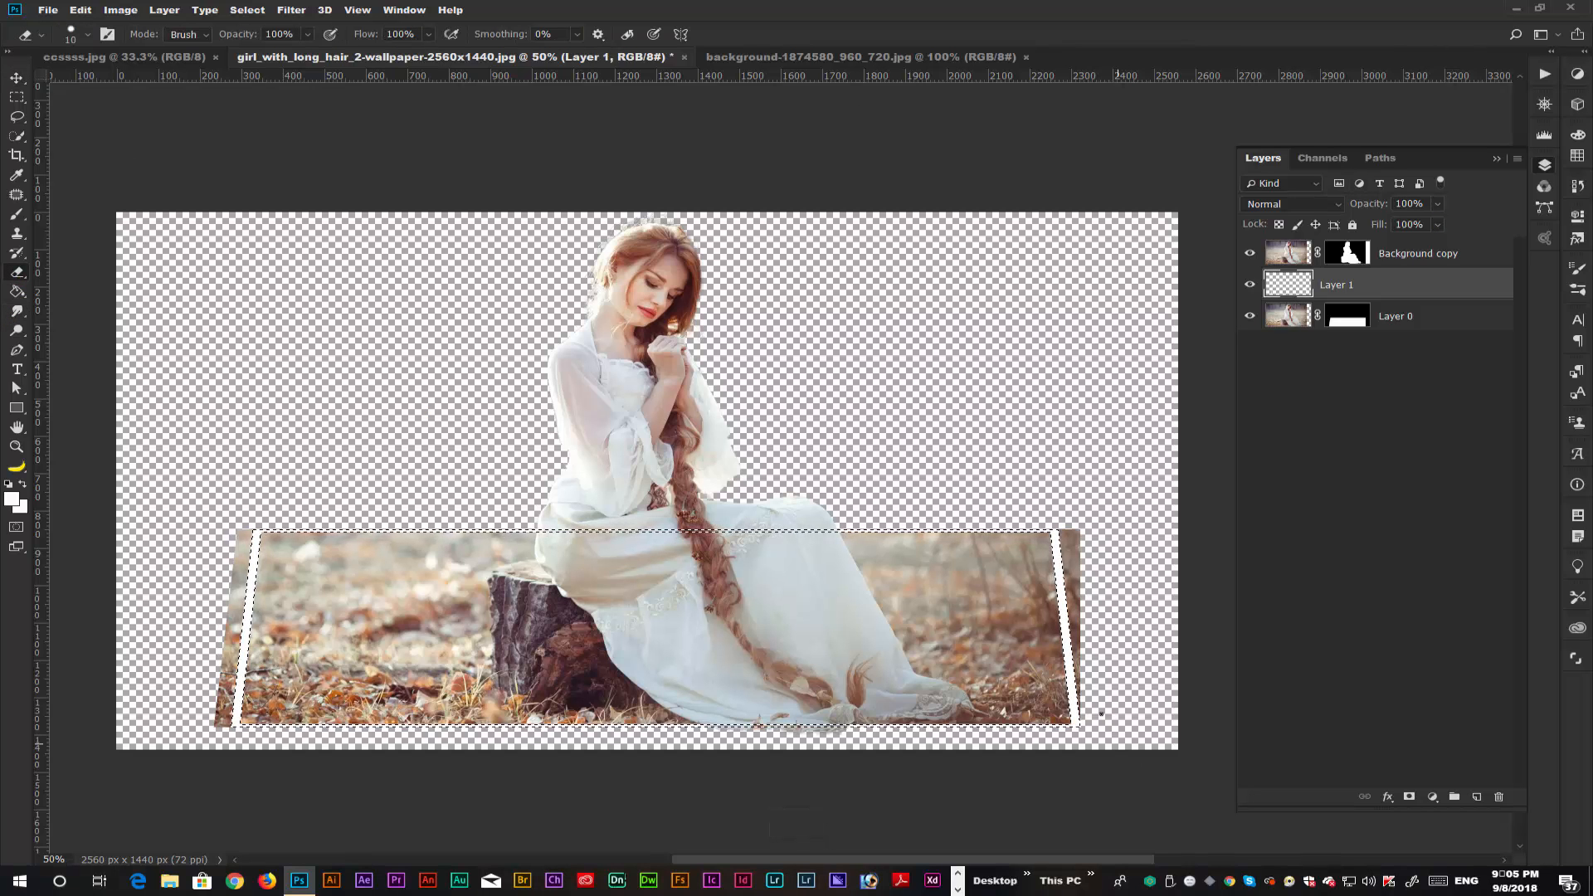
{"action": "key", "text": "bracketright"}
{"action": "key", "text": "bracketright"}
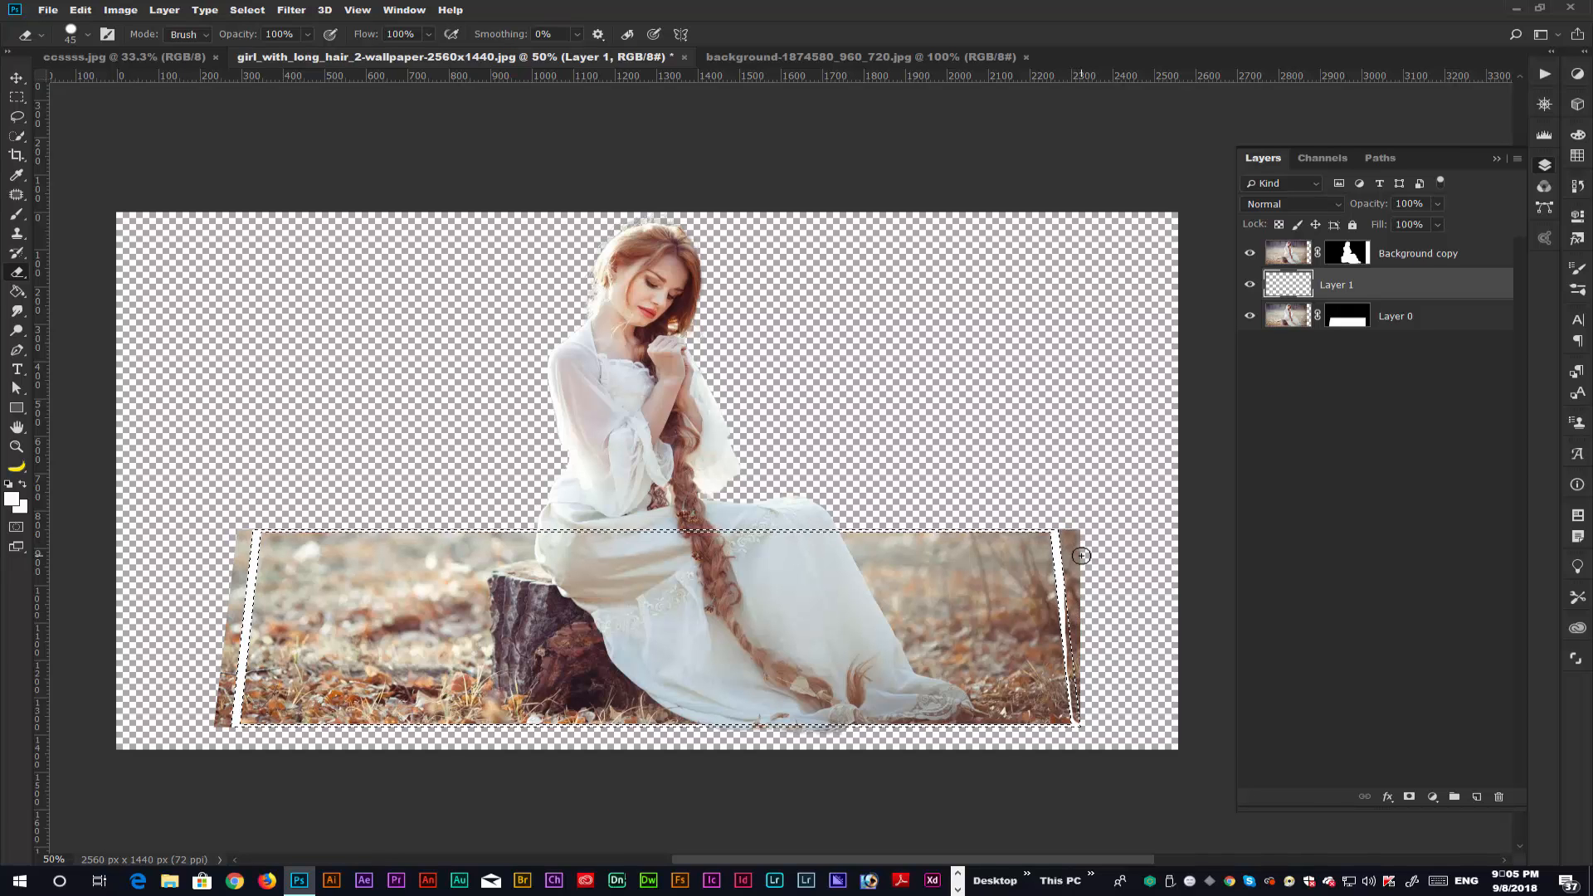
{"action": "key", "text": "ctrl+alt+z"}
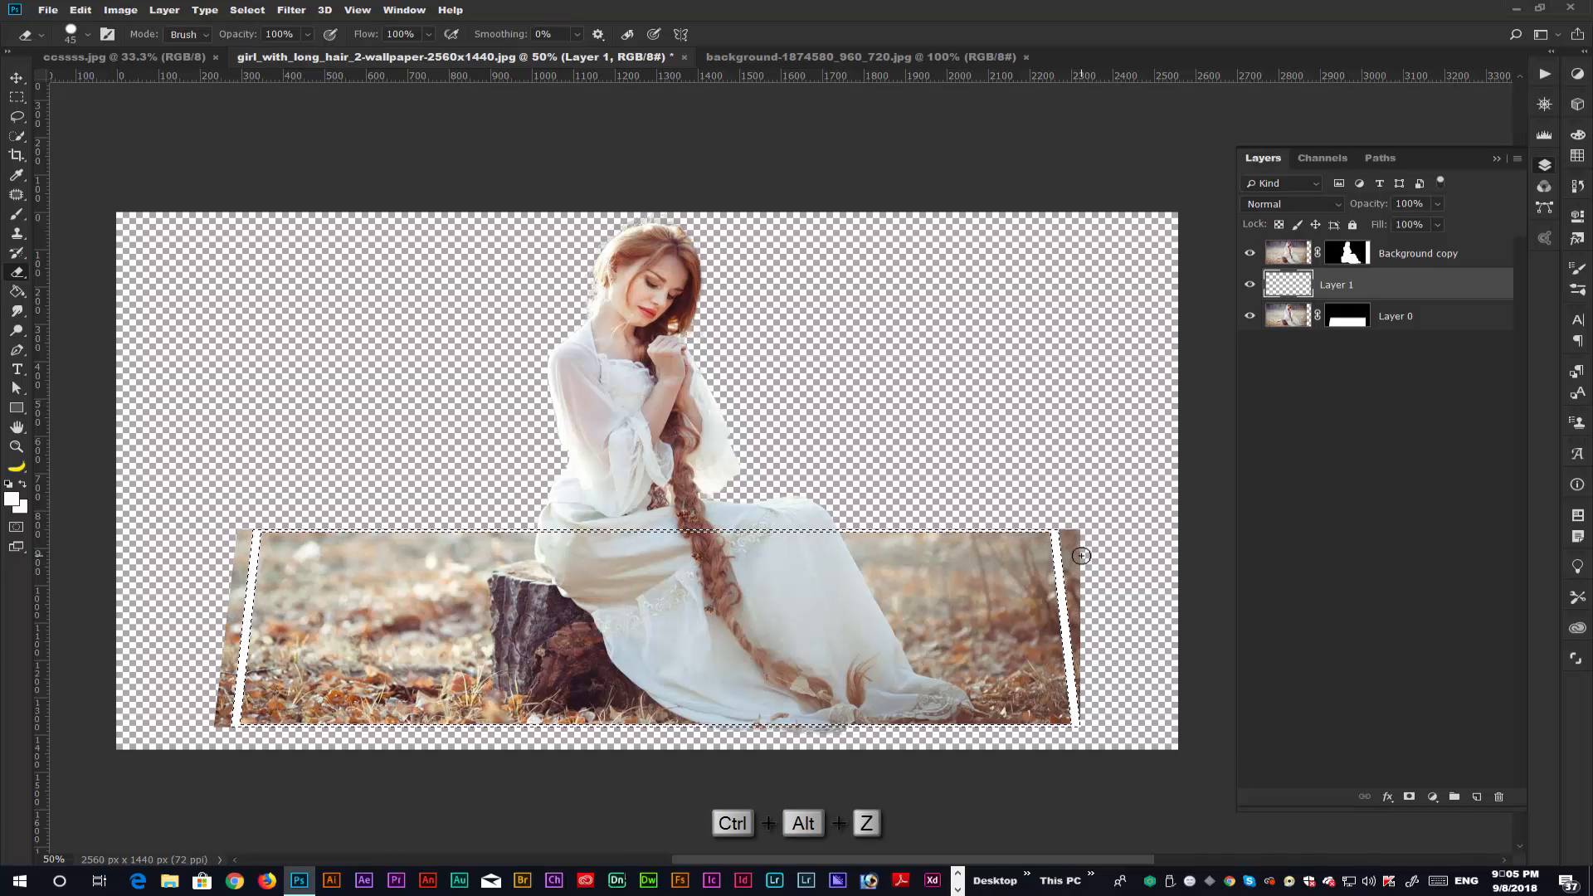
{"action": "key", "text": "ctrl+d"}
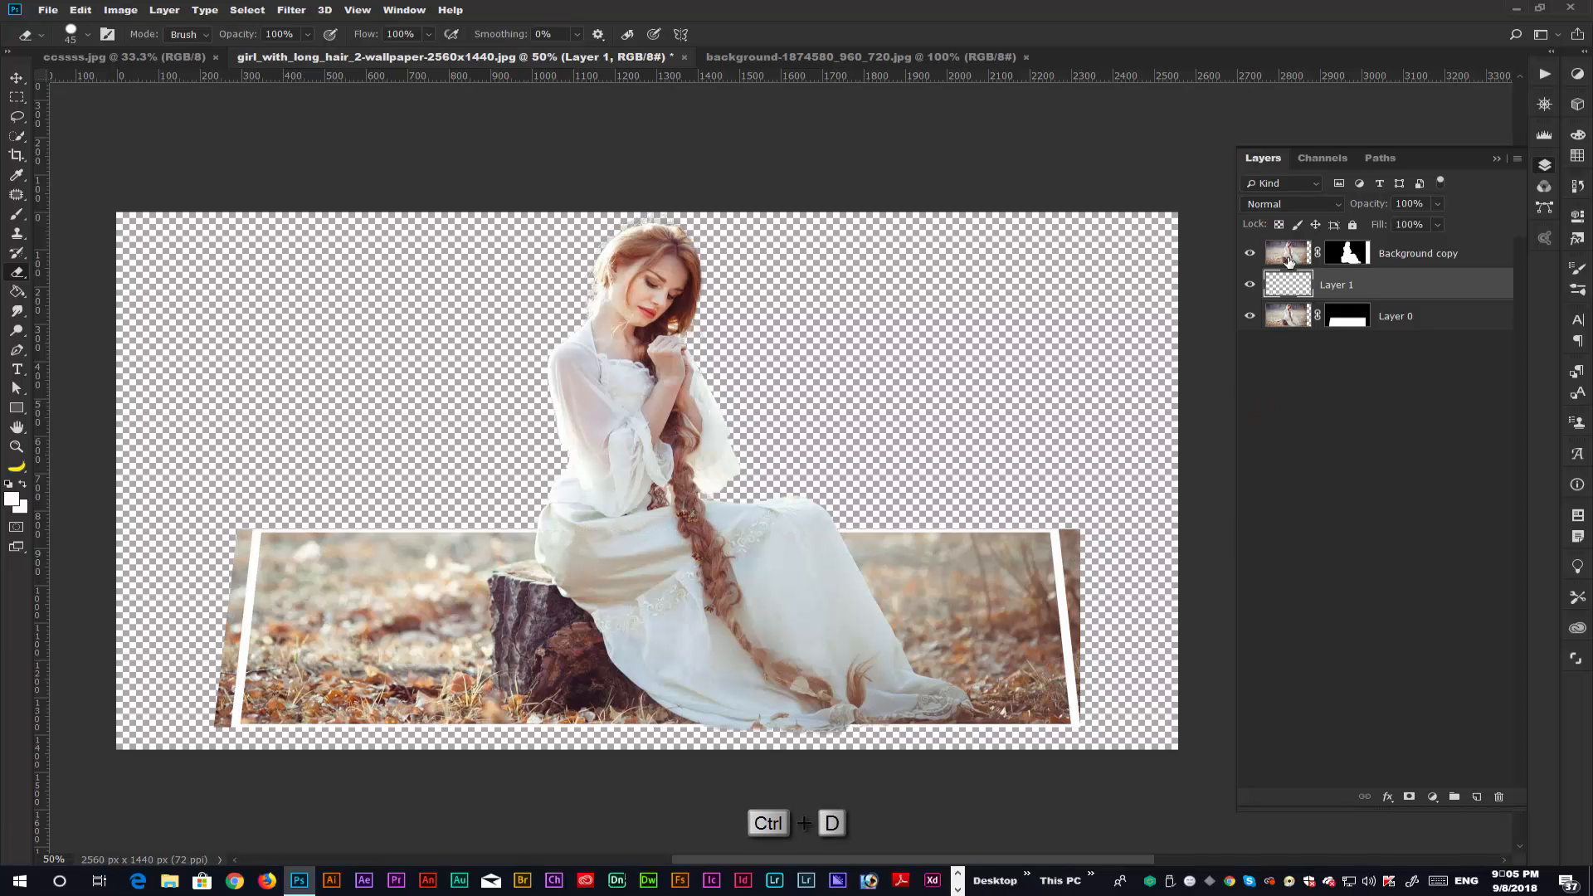
Erase the parts of Layer 0 that stick out beyond the frame's right and left sides with the 45 px Eraser.
{"action": "left_click", "coordinate": [1348, 317]}
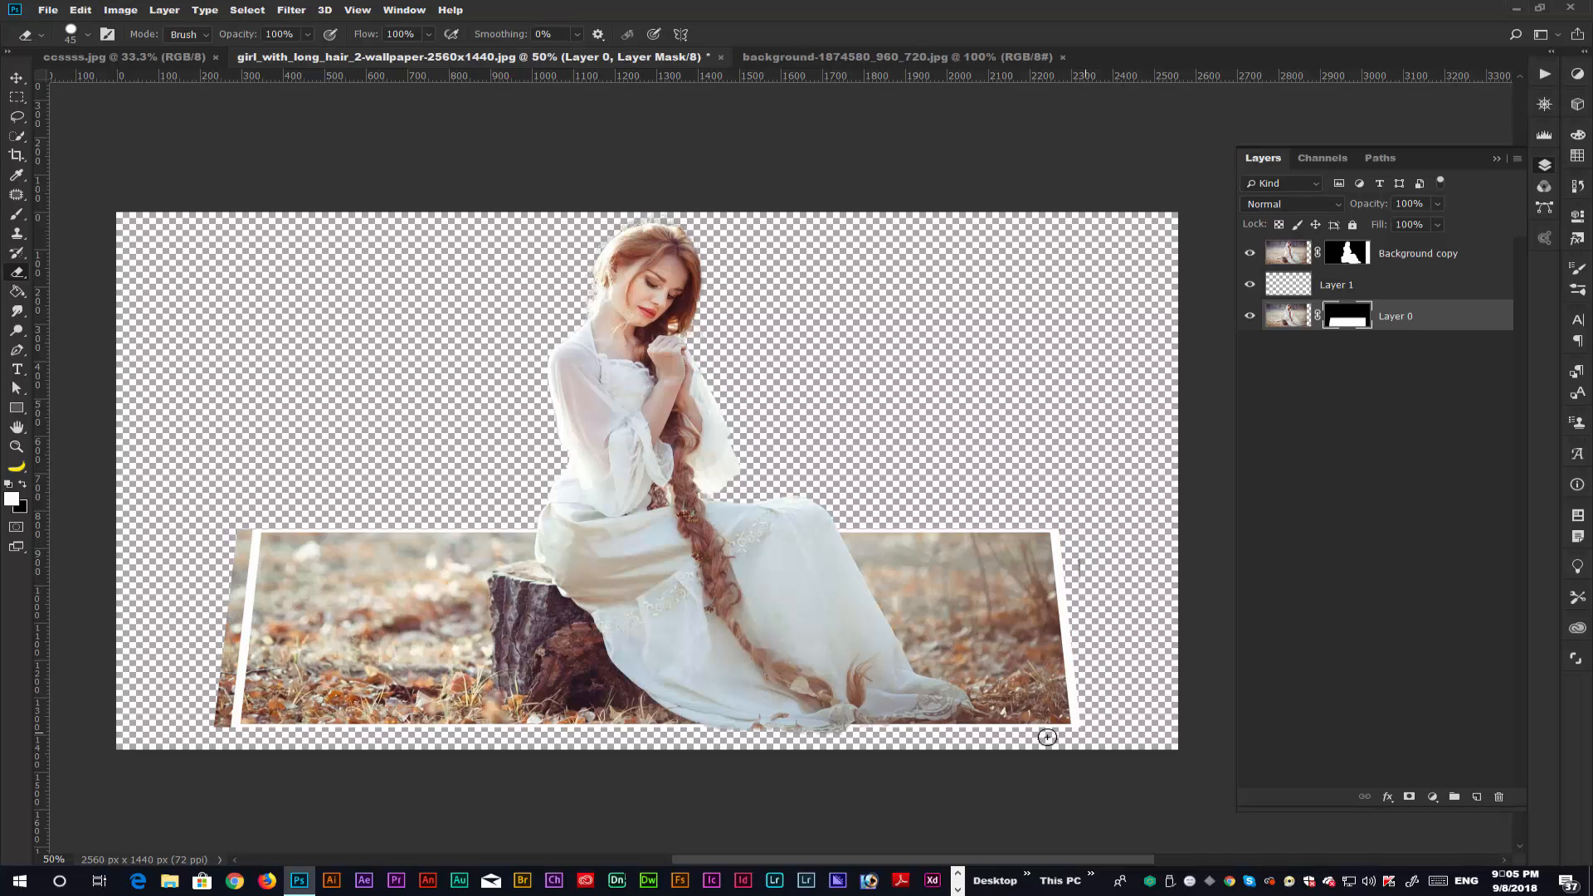
{"action": "left_click_drag", "start_coordinate": [493, 736], "coordinate": [176, 719]}
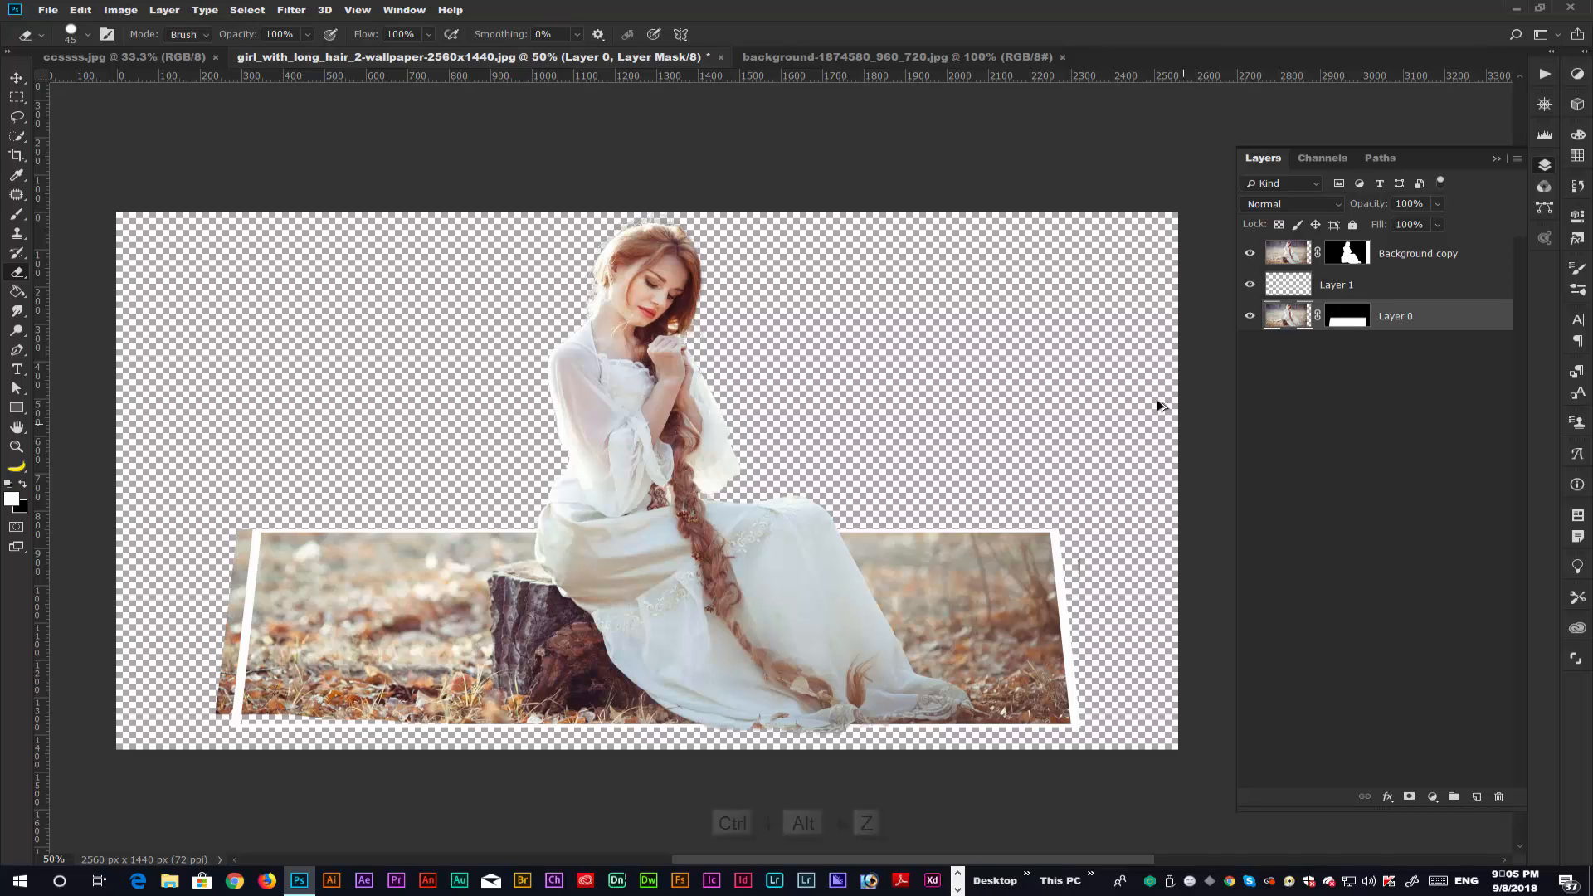
{"action": "key", "text": "ctrl+alt+z"}
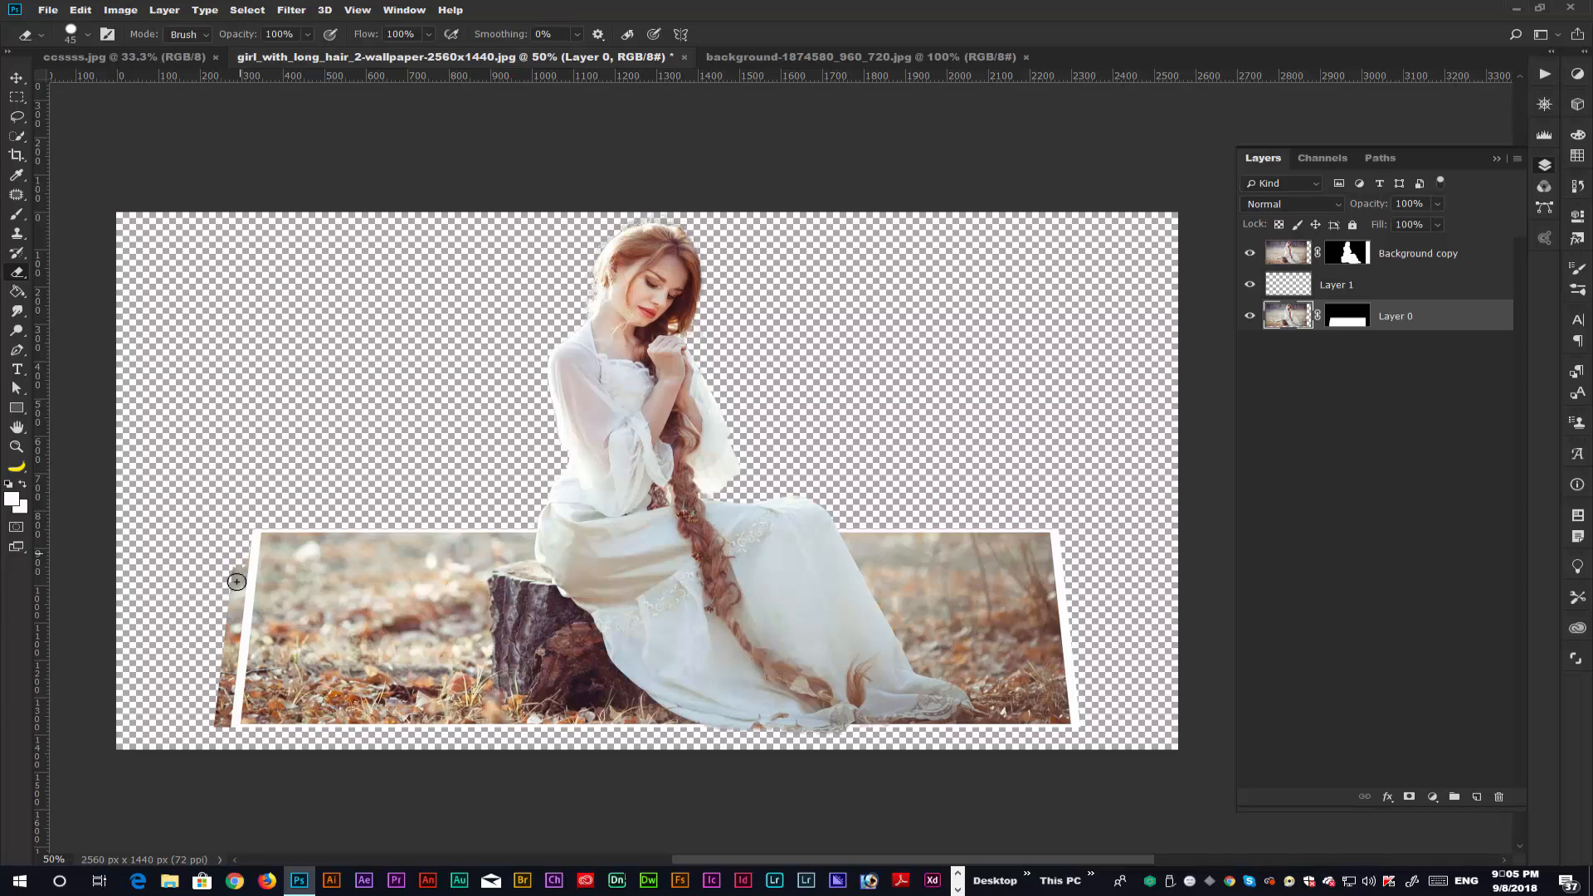
{"action": "left_click_drag", "start_coordinate": [226, 734], "coordinate": [228, 608]}
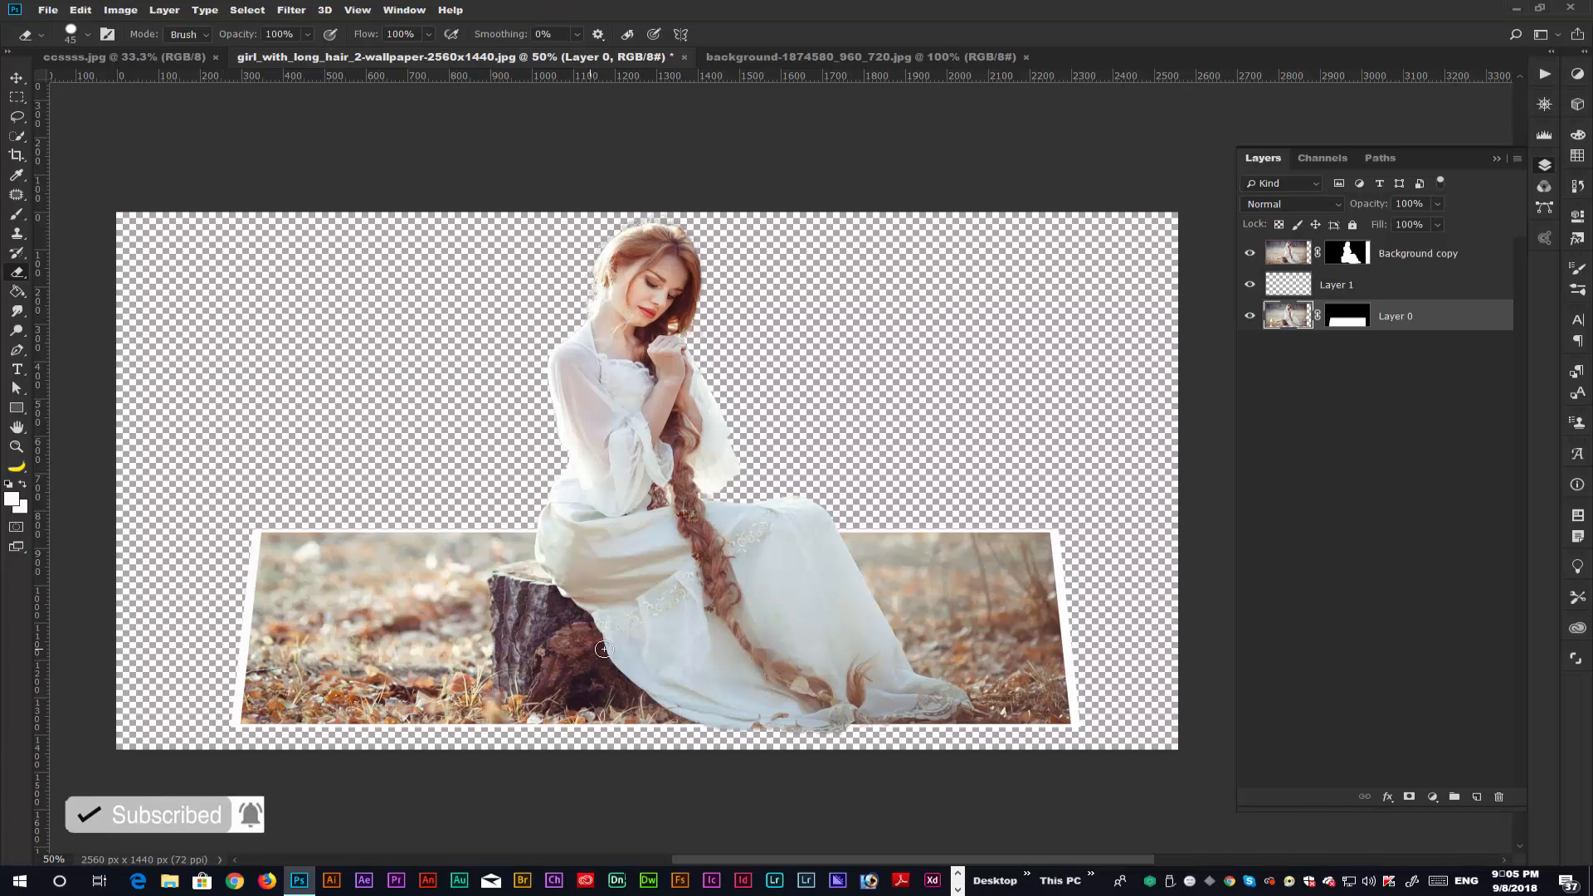
Merge all three layers into one and move the merged picture slightly to the right.
{"action": "left_click", "coordinate": [1469, 256], "text": "shift"}
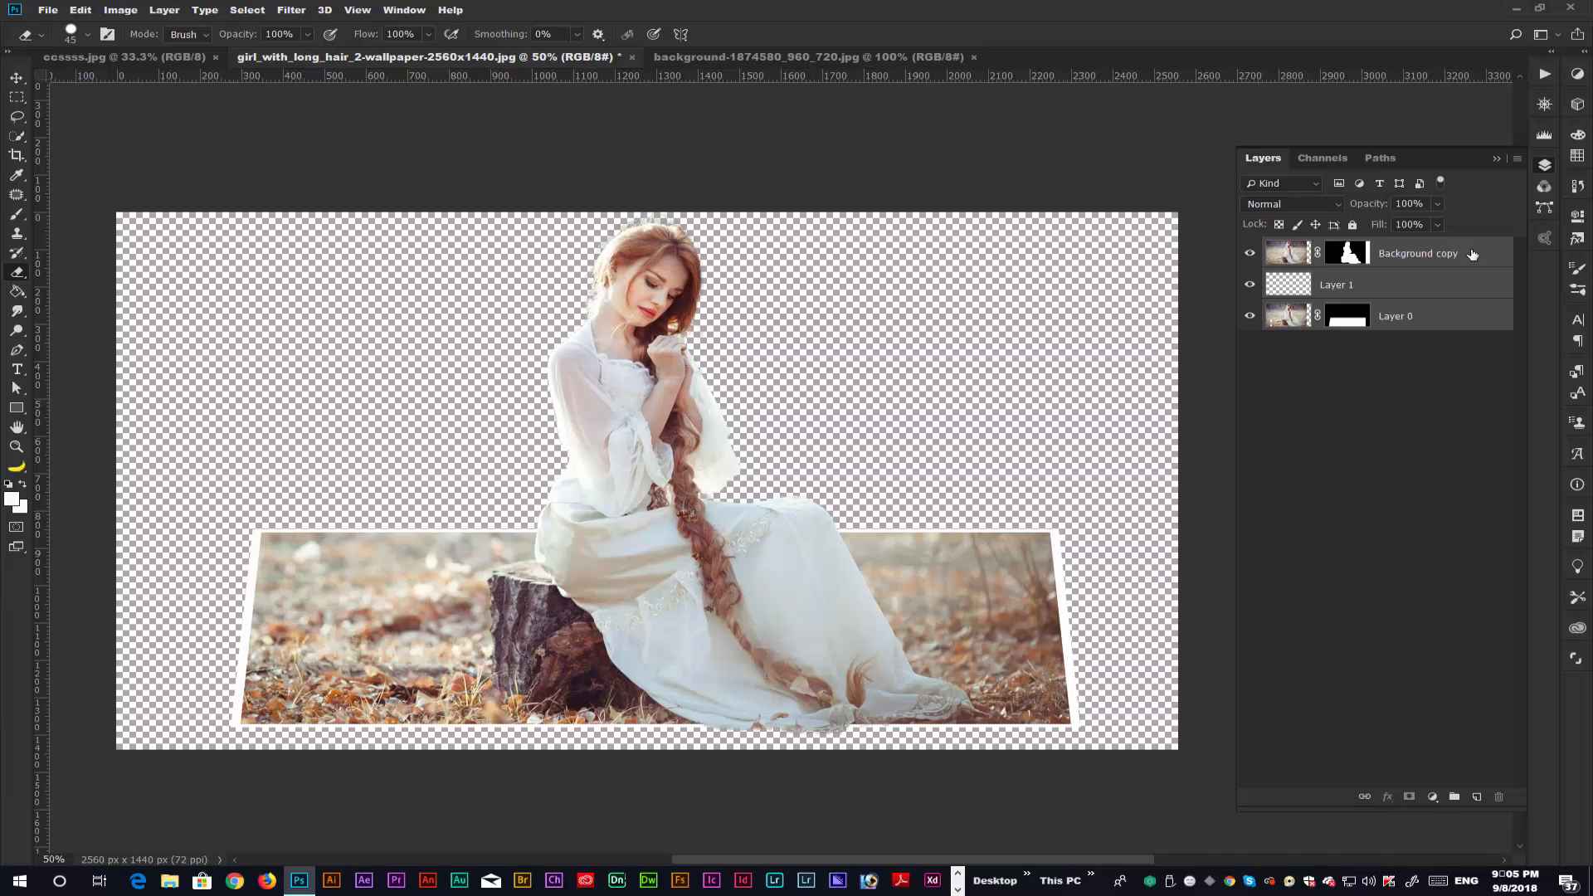
{"action": "key", "text": "ctrl+e"}
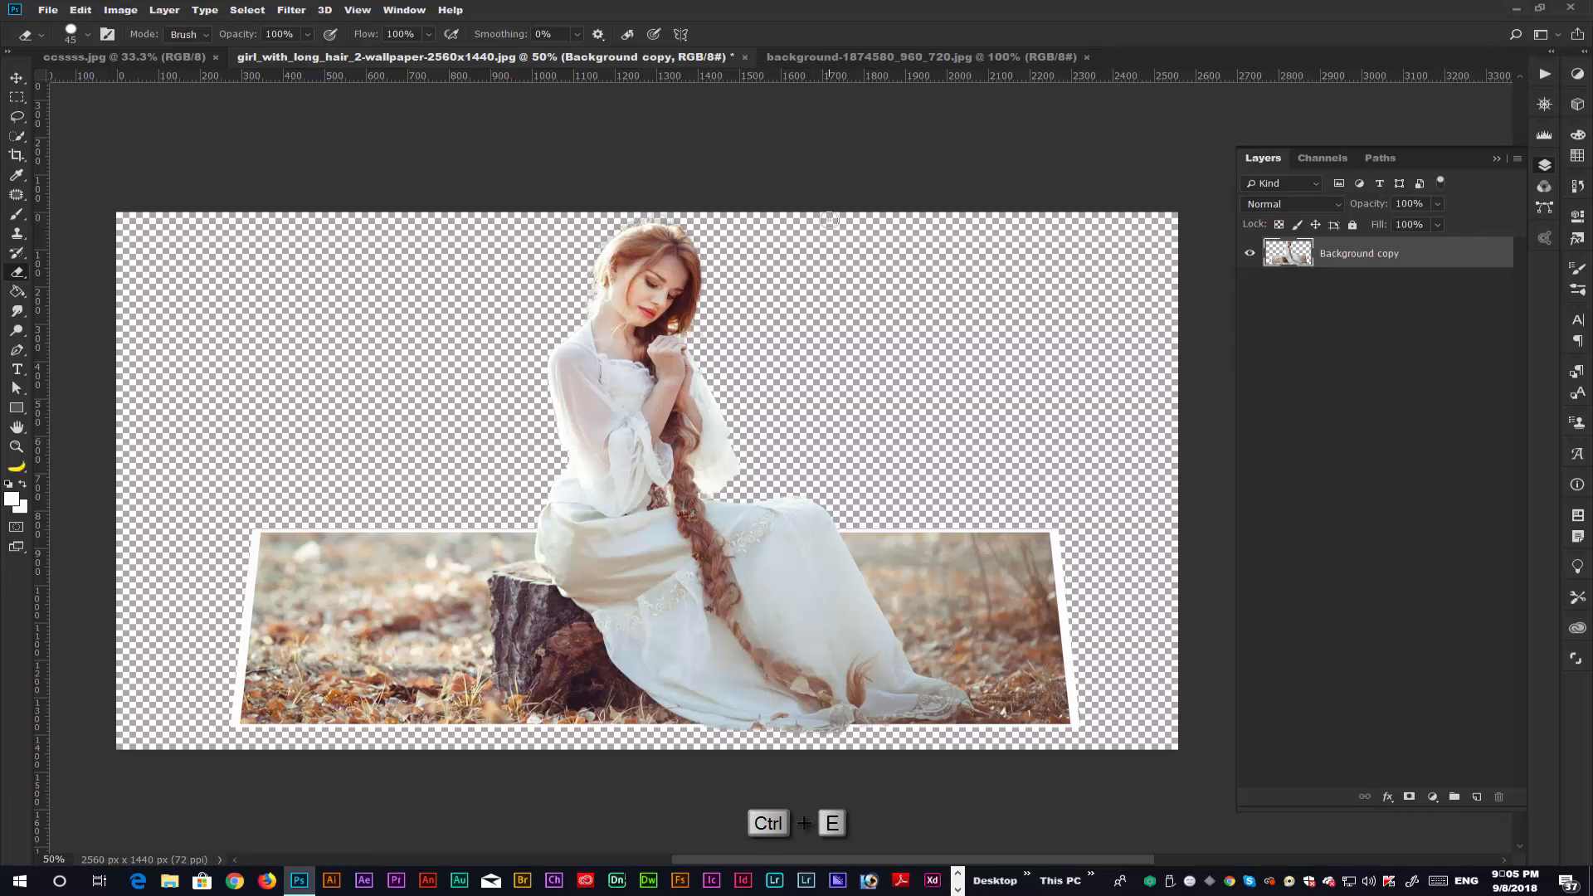
{"action": "key", "text": "v"}
{"action": "mouse_move", "coordinate": [685, 426]}
{"action": "left_mouse_down"}
{"action": "mouse_move", "coordinate": [575, 538]}
{"action": "mouse_move", "coordinate": [739, 531]}
{"action": "mouse_move", "coordinate": [703, 548]}
{"action": "left_mouse_up"}
Scale the merged picture to about 96.7% width and 86.8% height.
{"action": "key", "text": "ctrl+t"}
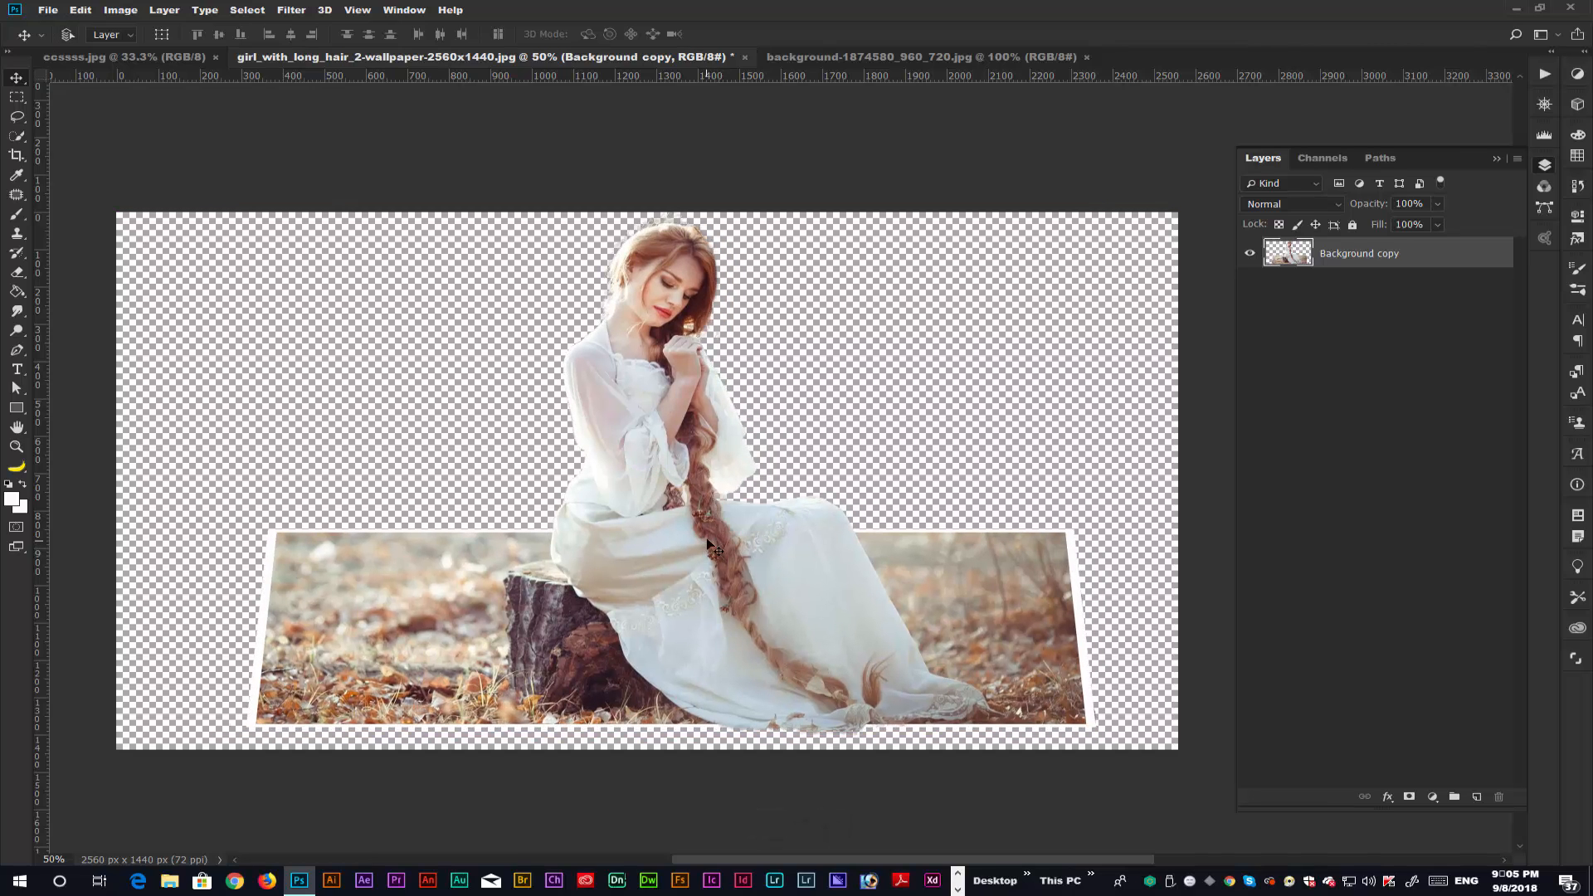
{"action": "left_click_drag", "start_coordinate": [663, 204], "coordinate": [658, 277]}
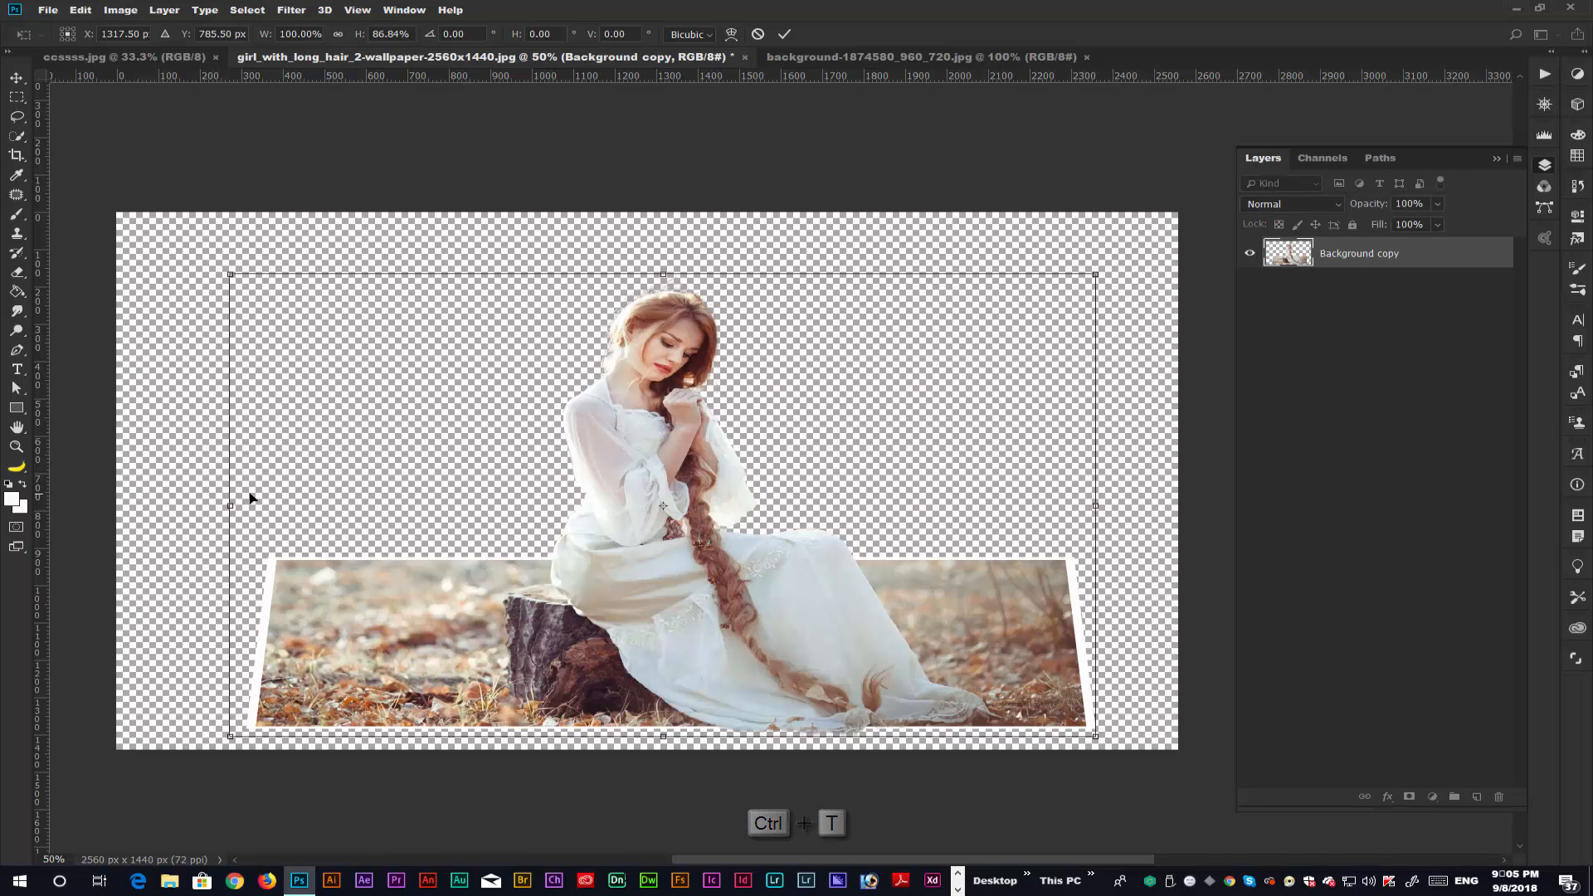
{"action": "left_click_drag", "start_coordinate": [230, 506], "coordinate": [260, 508]}
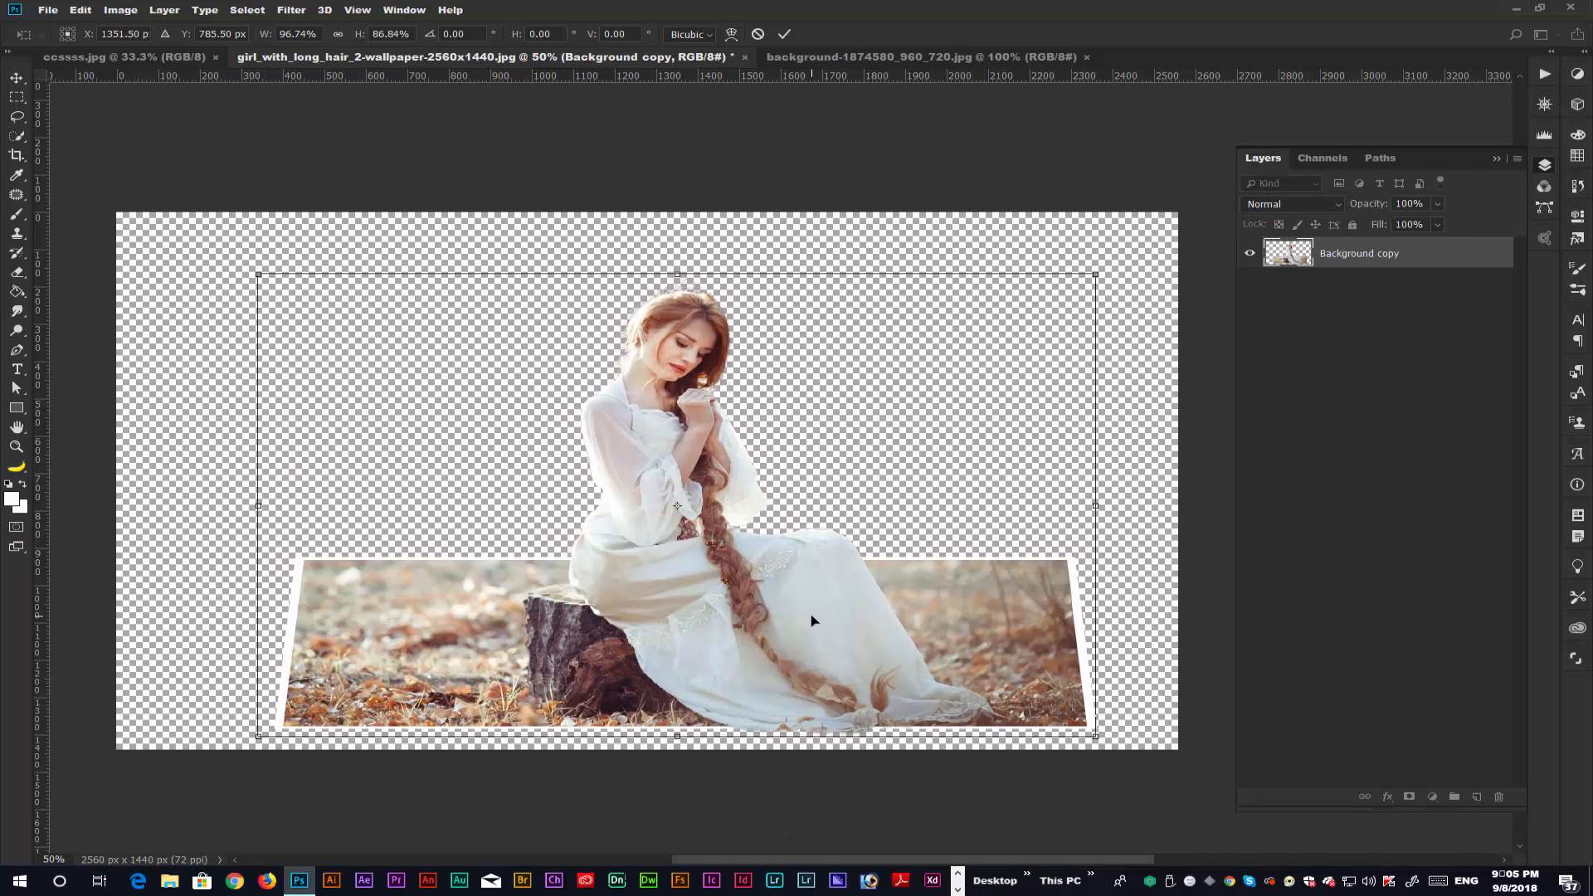
{"action": "left_click_drag", "start_coordinate": [822, 619], "coordinate": [780, 619]}
{"action": "key", "text": "ctrl+z"}
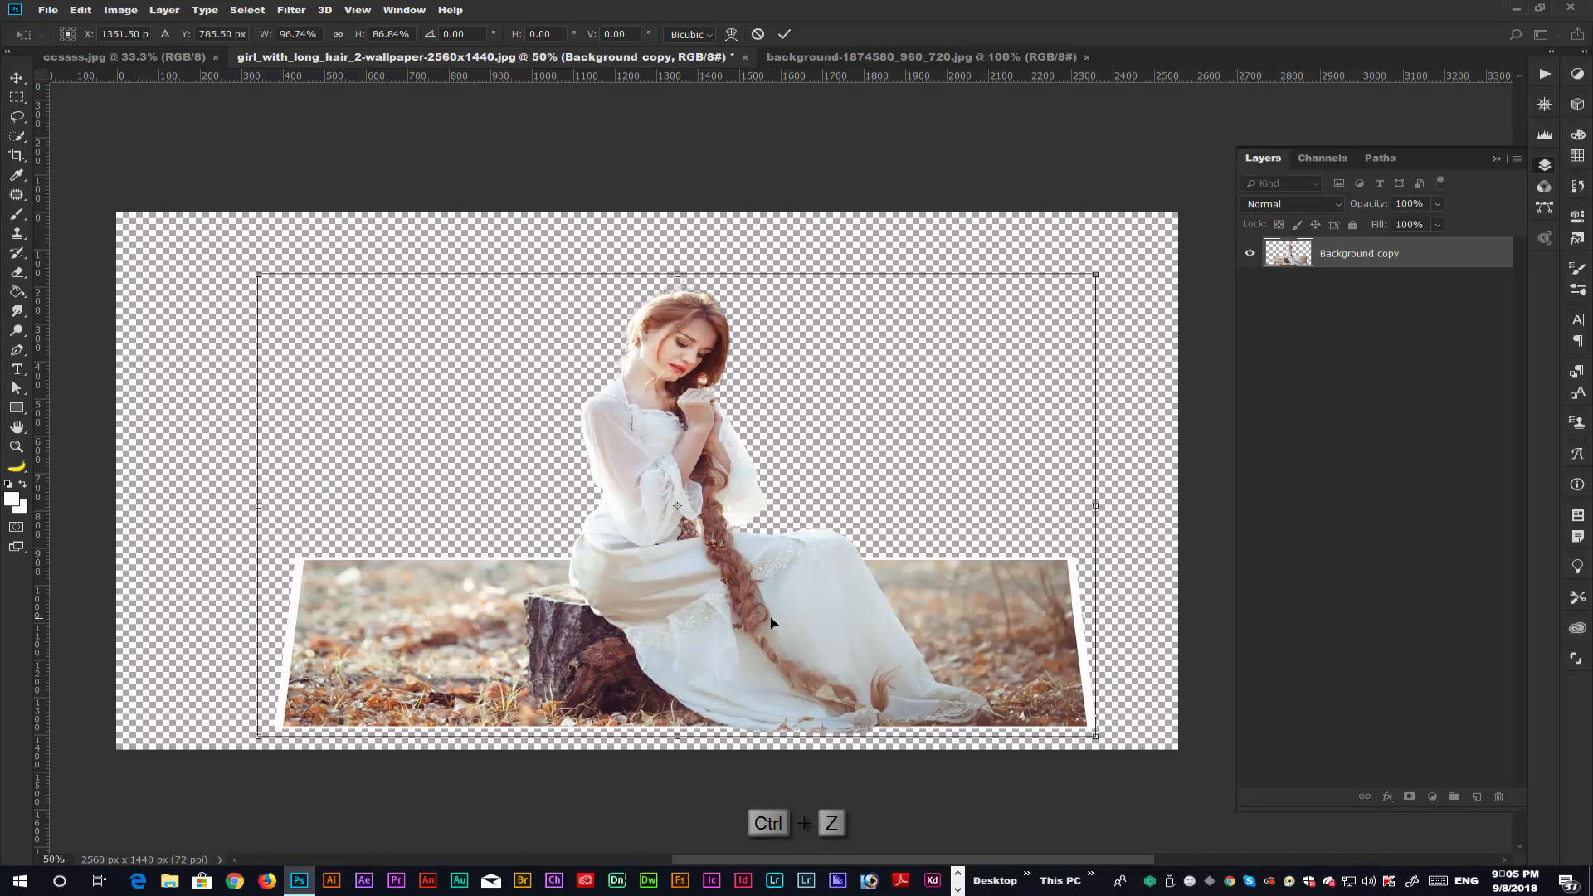
{"action": "key", "text": "ctrl+alt+z"}
{"action": "key", "text": "Return"}
Undo the scaling, the move and the layer merge to restore the three separate layers.
{"action": "key", "text": "ctrl+alt+z"}
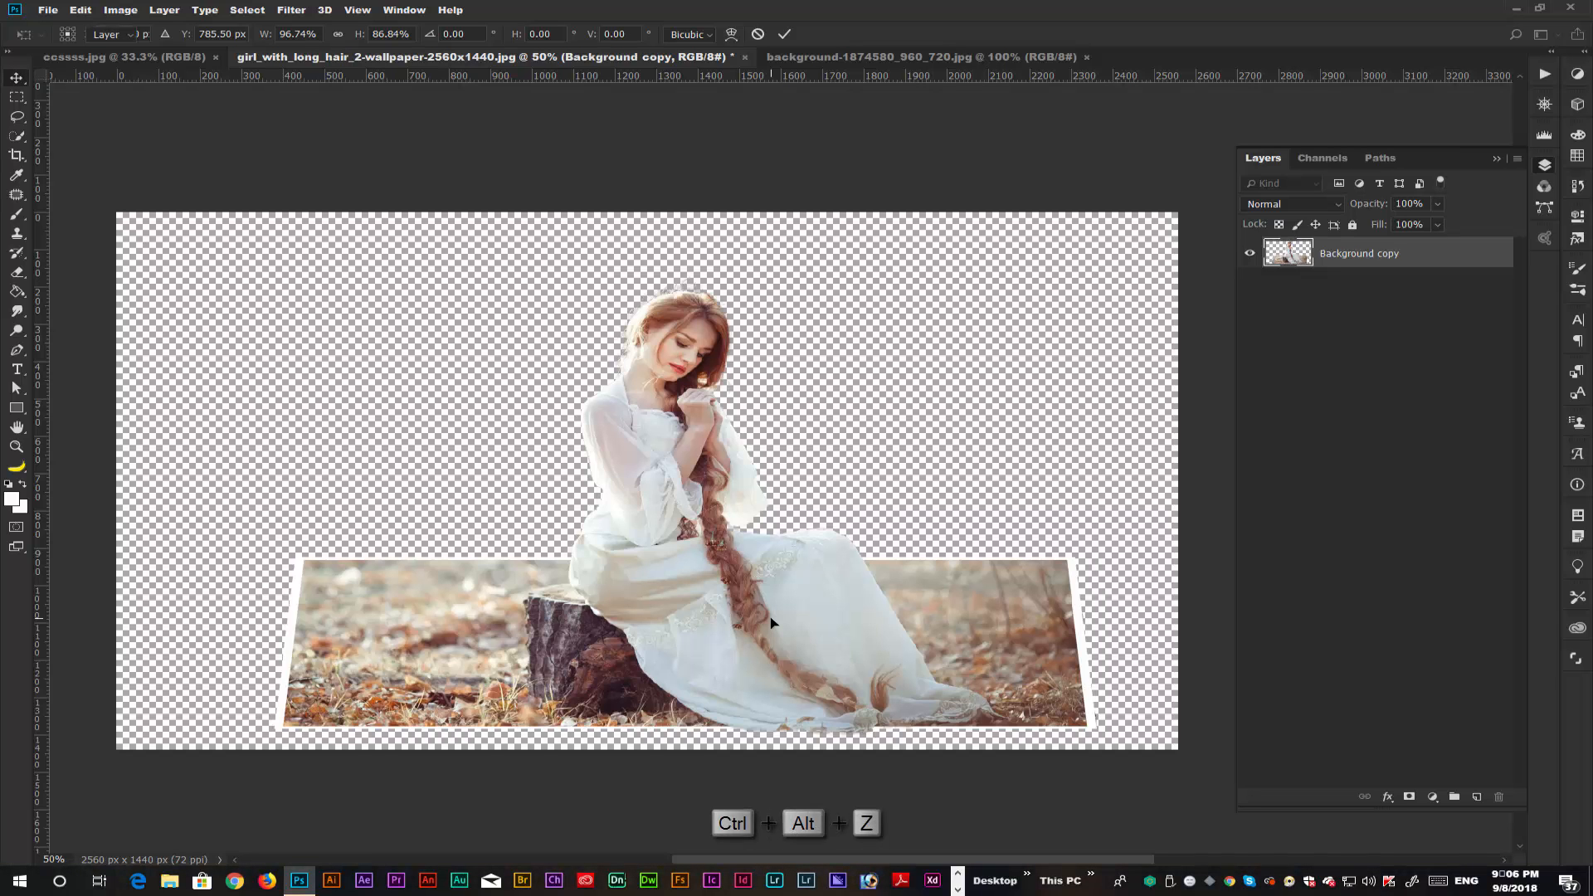
{"action": "key", "text": "ctrl+z"}
{"action": "key", "text": "ctrl+z"}
{"action": "key", "text": "ctrl+alt+z"}
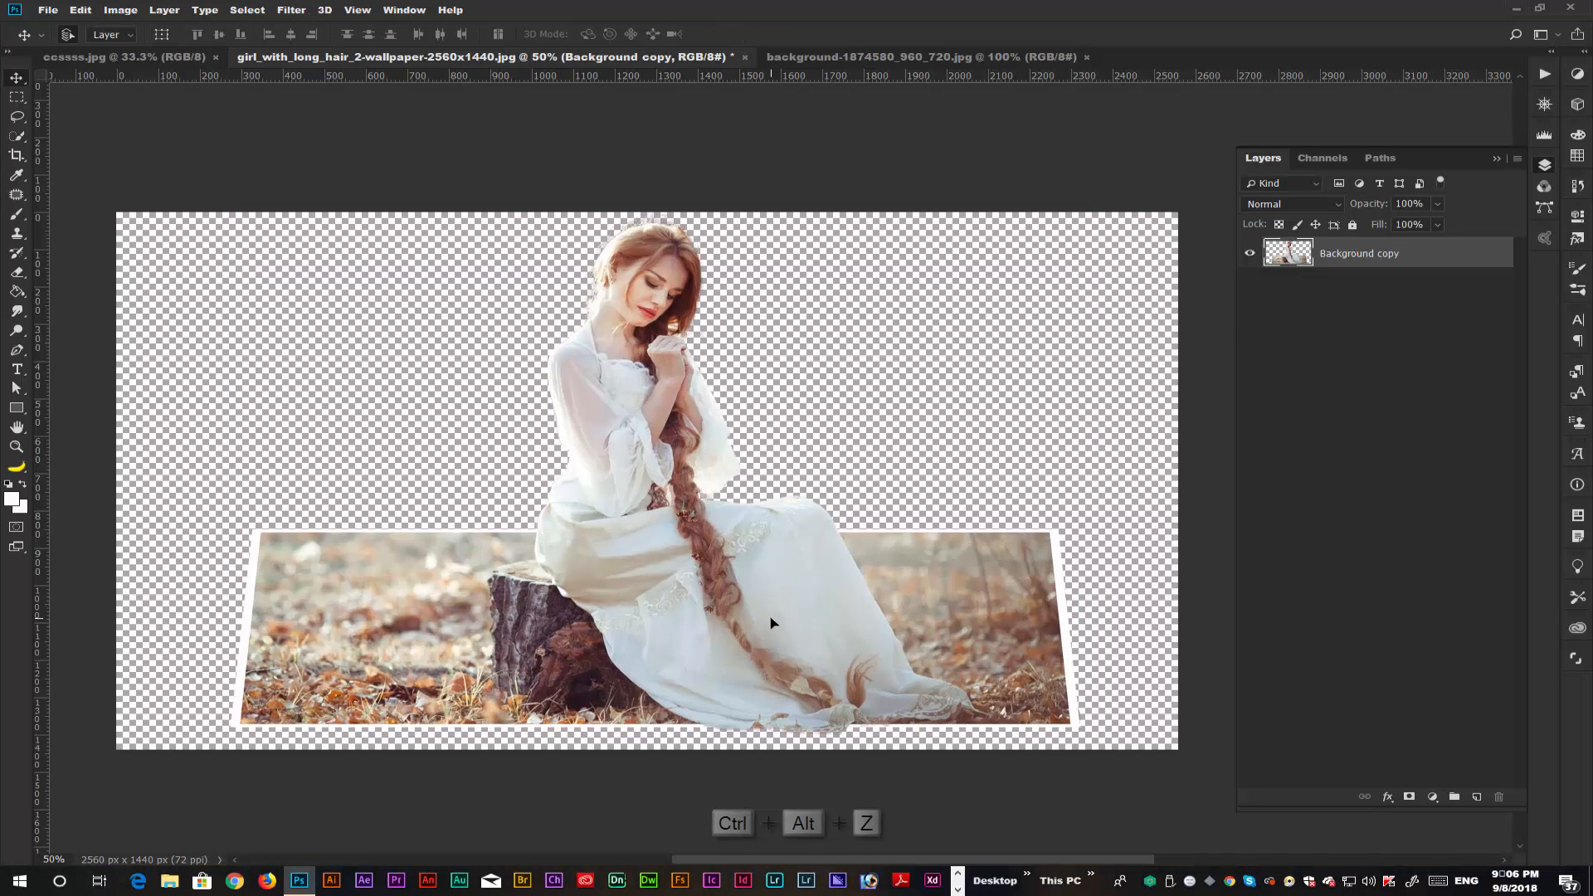
{"action": "key", "text": "ctrl+alt+z"}
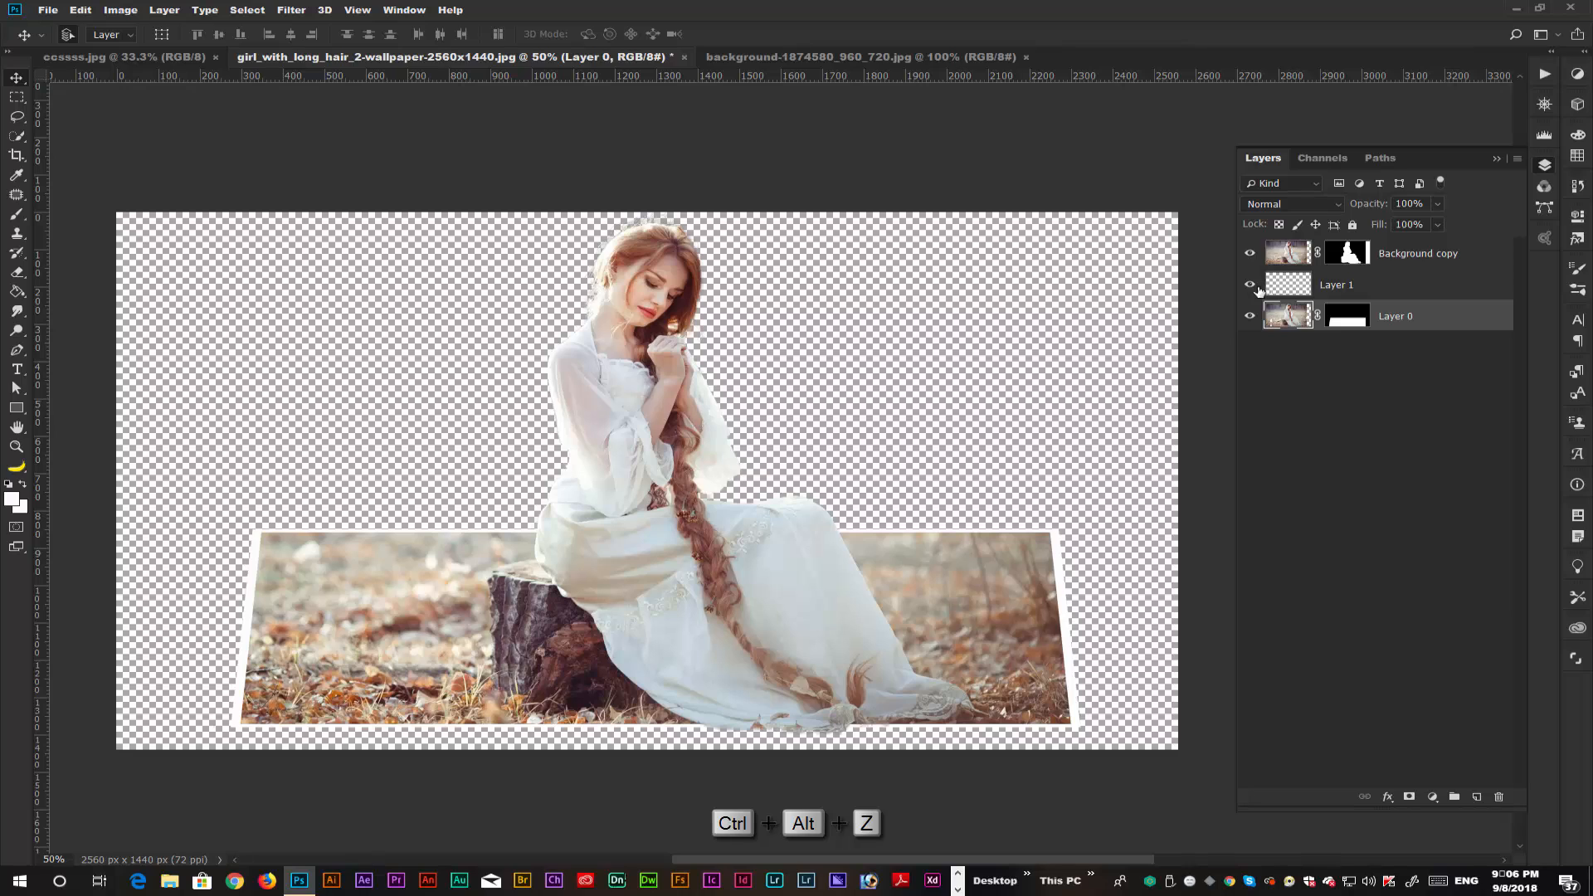
Add a Drop Shadow layer style to Layer 1, which holds the white perspective frame.
{"action": "left_click", "coordinate": [1358, 288]}
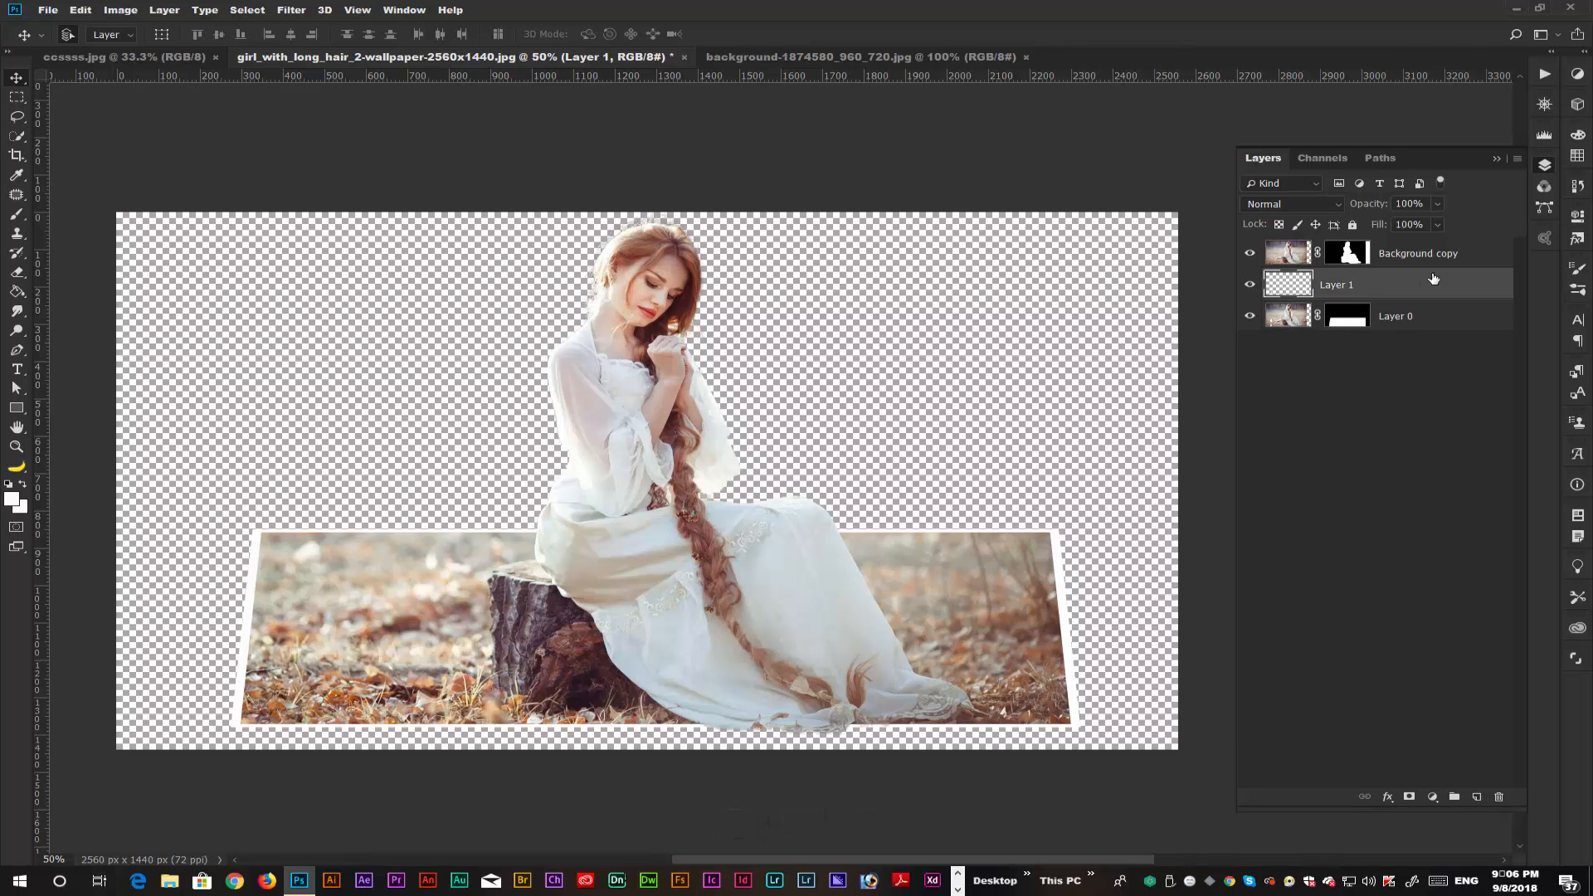
{"action": "left_click", "coordinate": [1386, 799]}
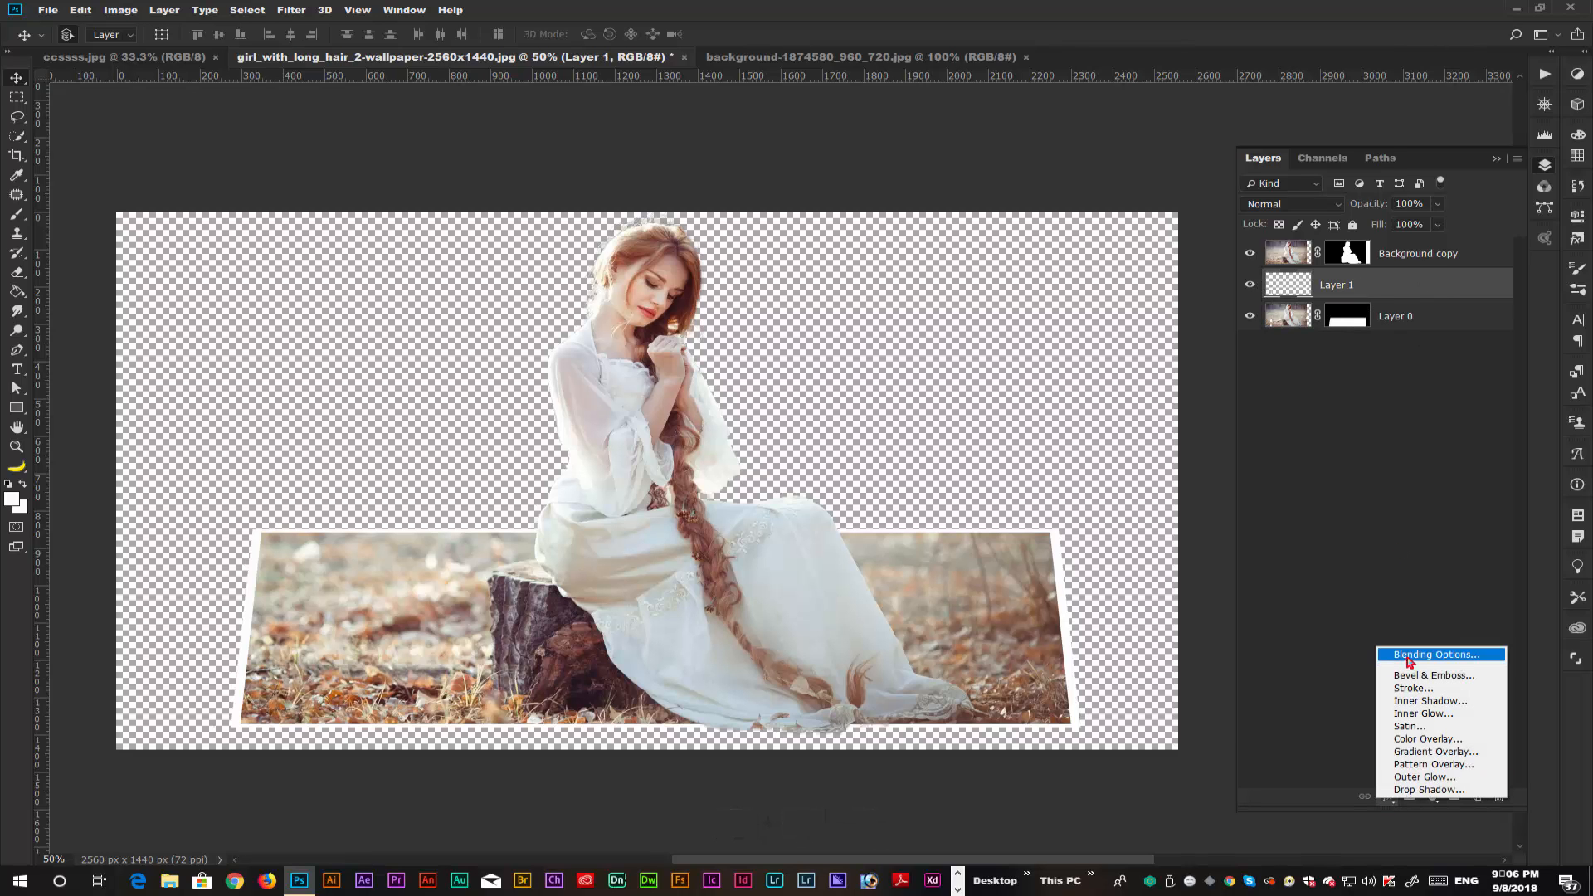
{"action": "left_click", "coordinate": [1444, 657]}
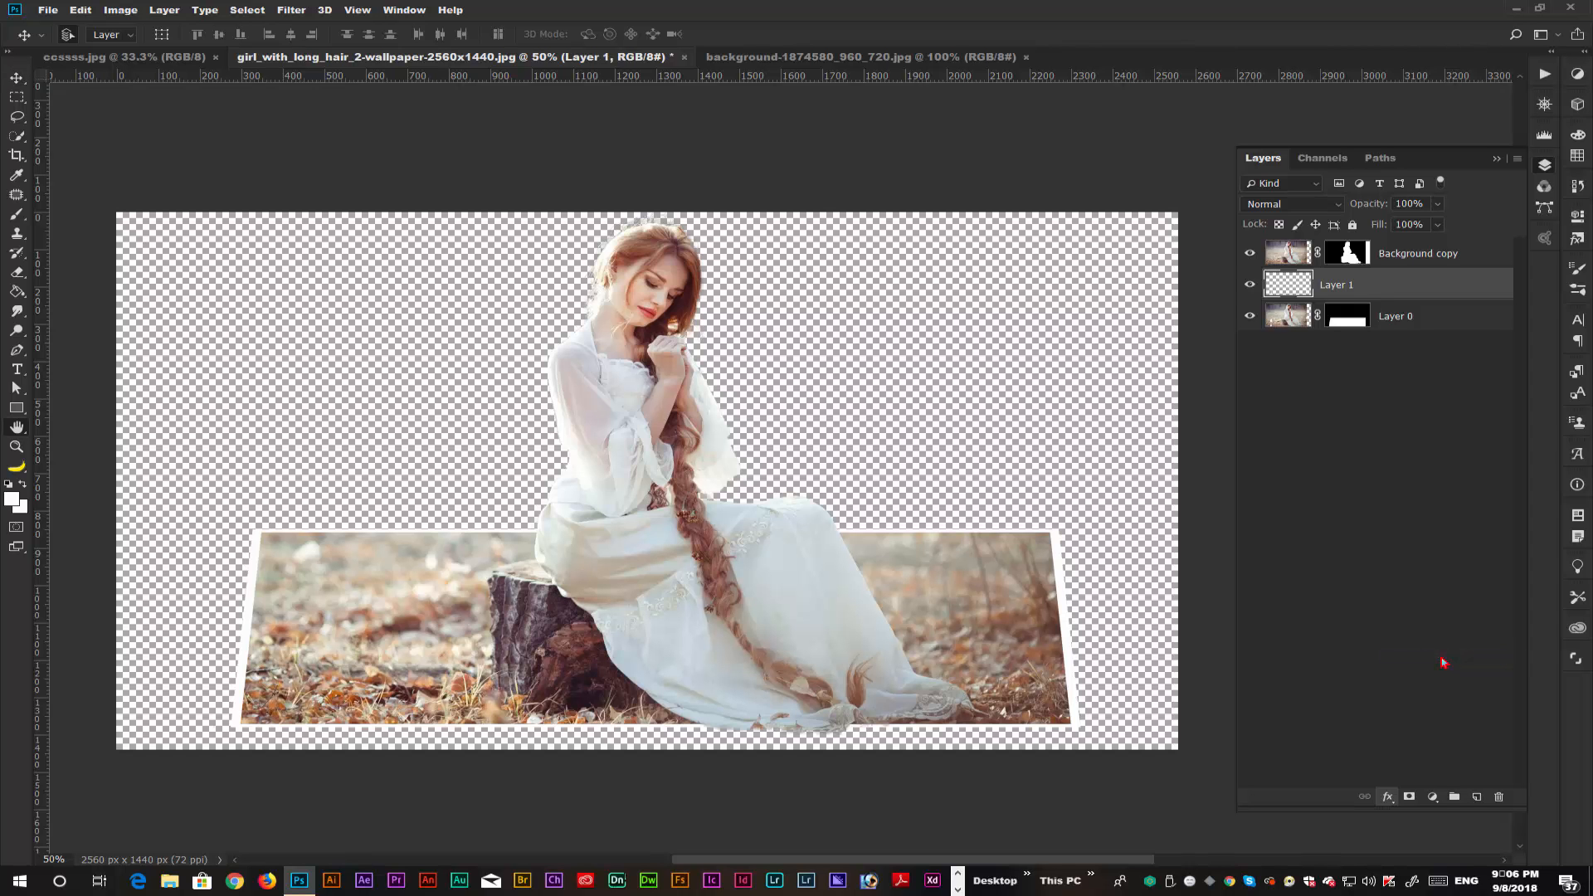
{"action": "left_click_drag", "start_coordinate": [580, 118], "coordinate": [1252, 154]}
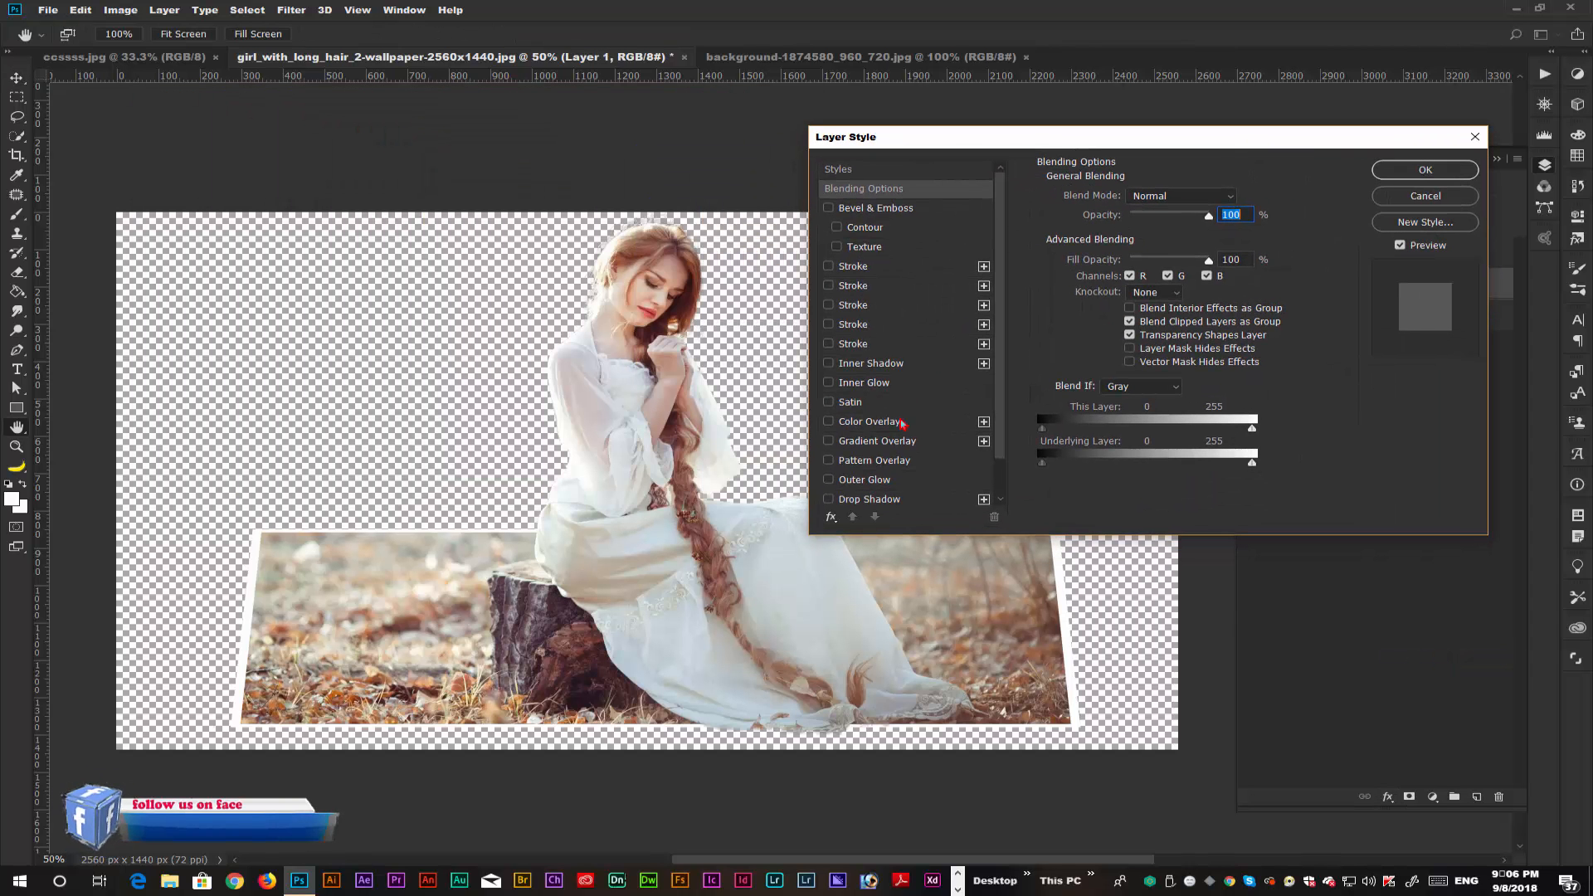
{"action": "scroll", "coordinate": [884, 501], "scroll_direction": "down", "scroll_amount": 2}
{"action": "left_click", "coordinate": [887, 500]}
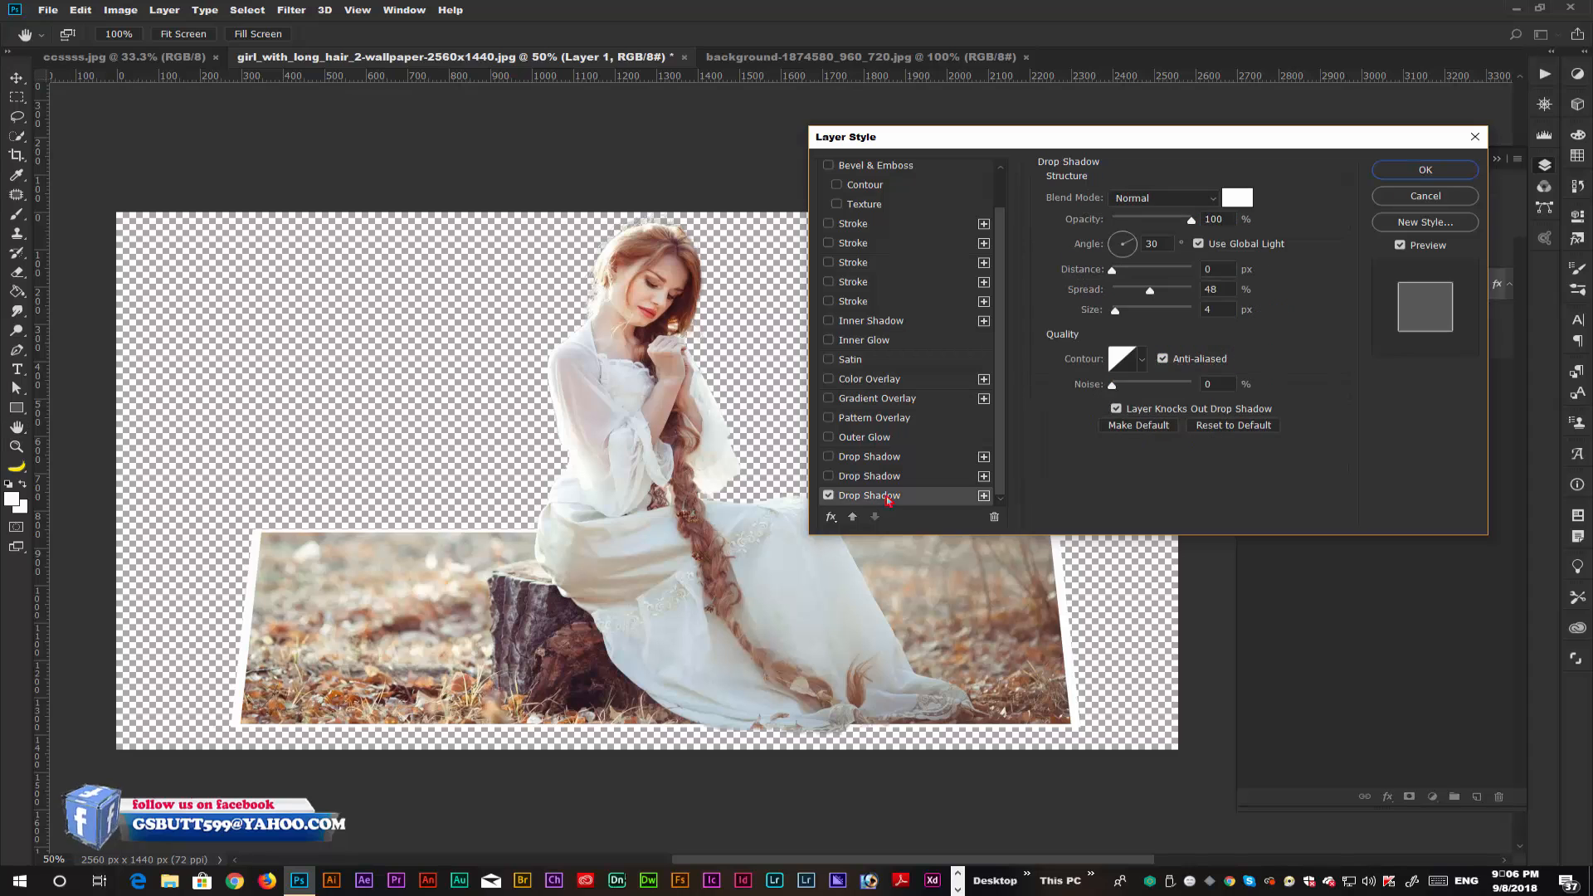
Make the frame's drop shadow black with 22% spread and 40 px size, and apply the style.
{"action": "left_click", "coordinate": [1235, 202]}
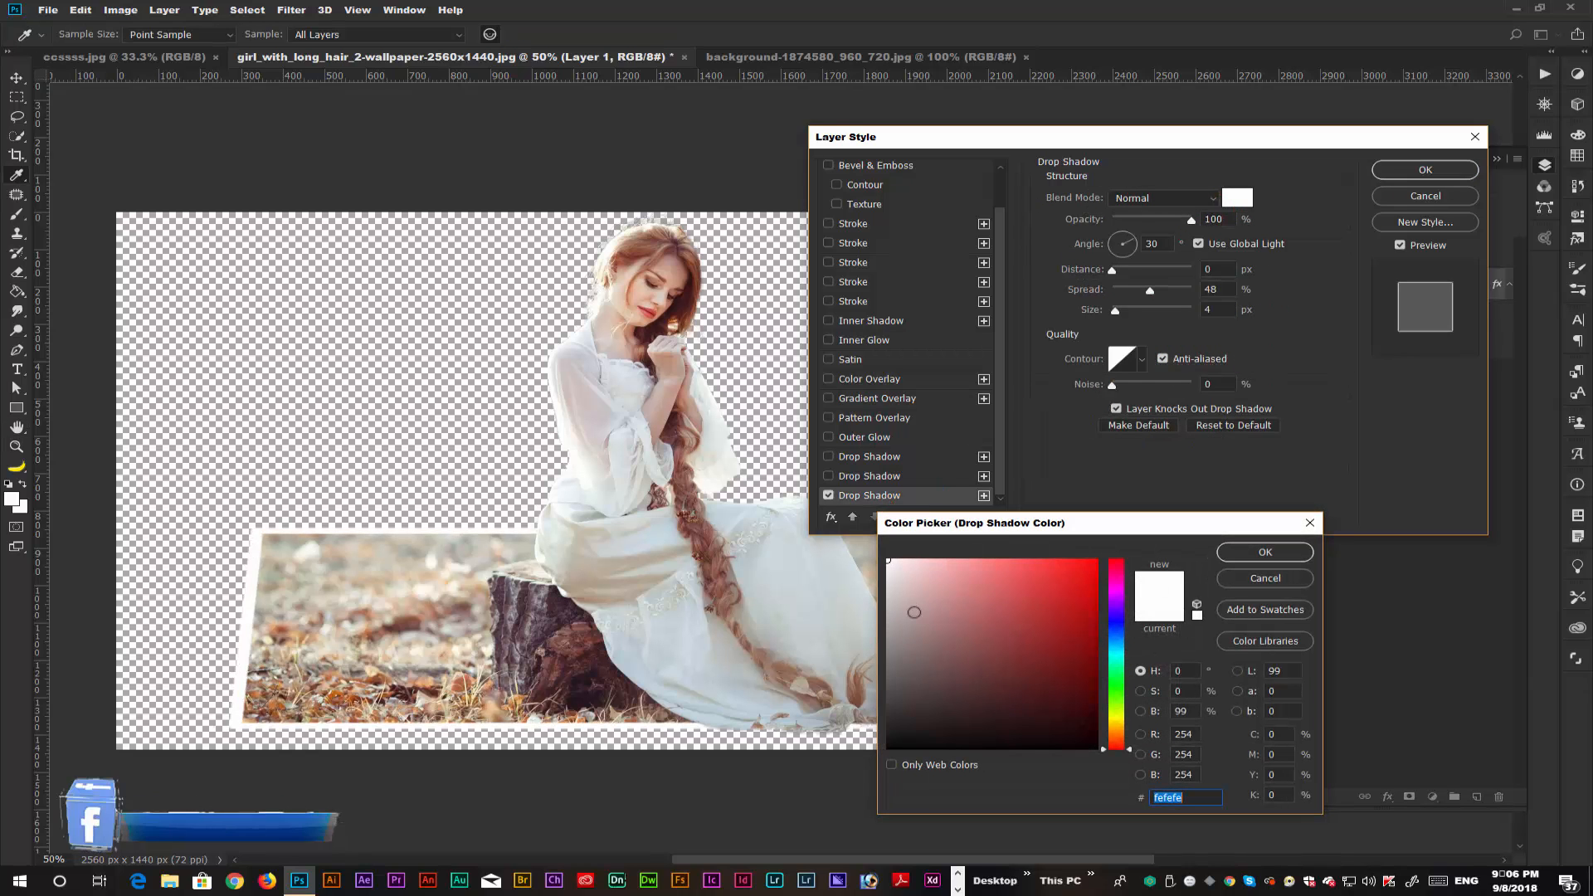
{"action": "left_click_drag", "start_coordinate": [913, 611], "coordinate": [886, 750]}
{"action": "left_click", "coordinate": [1261, 551]}
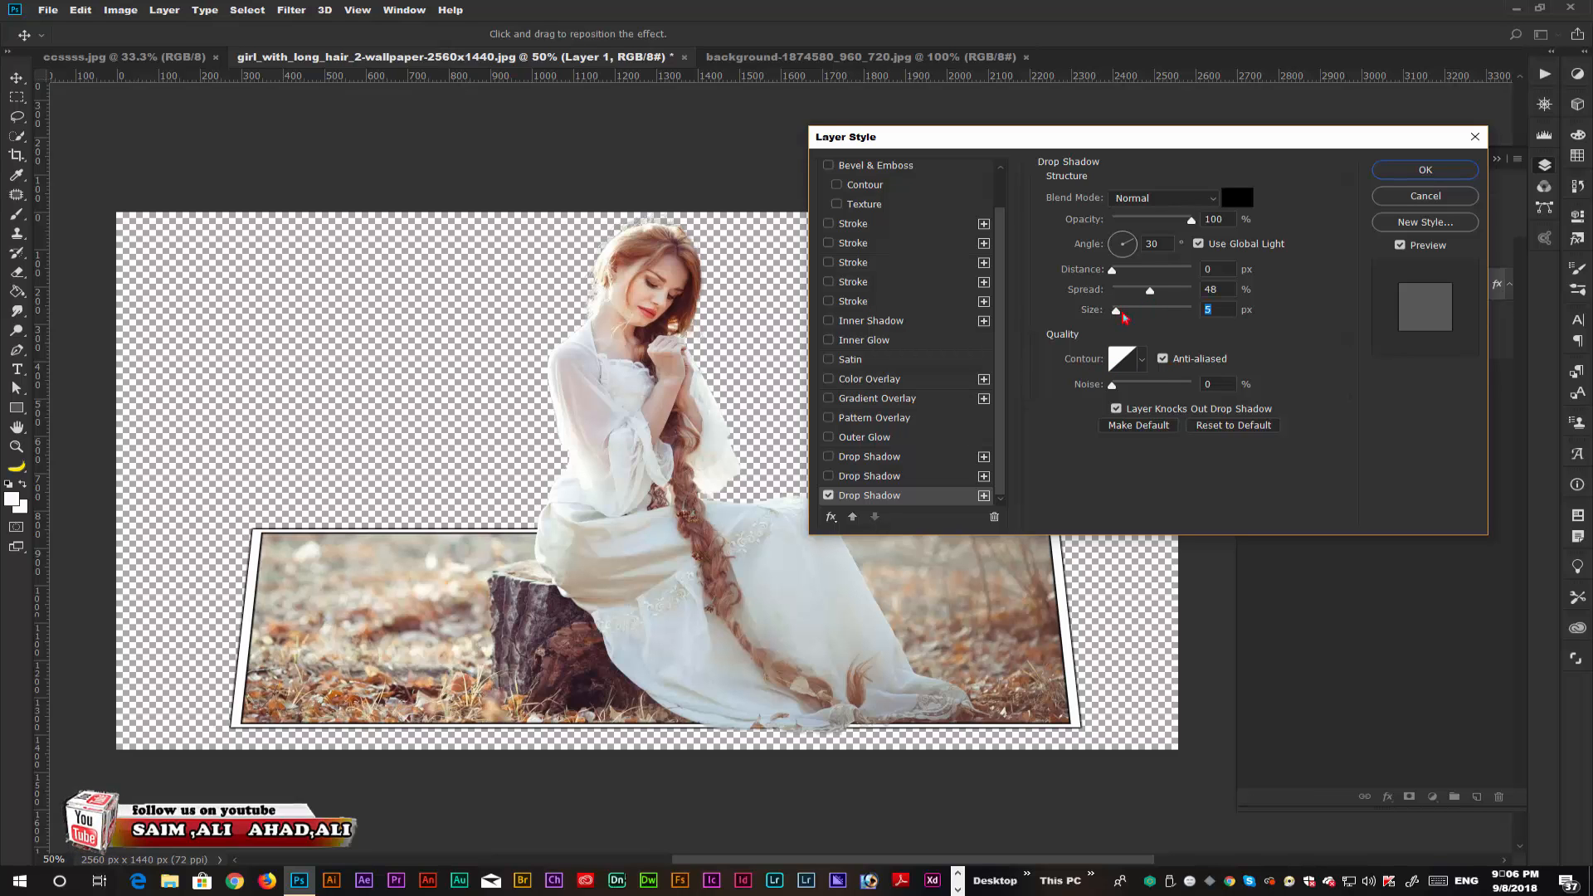
{"action": "left_click_drag", "start_coordinate": [1121, 313], "coordinate": [1132, 296]}
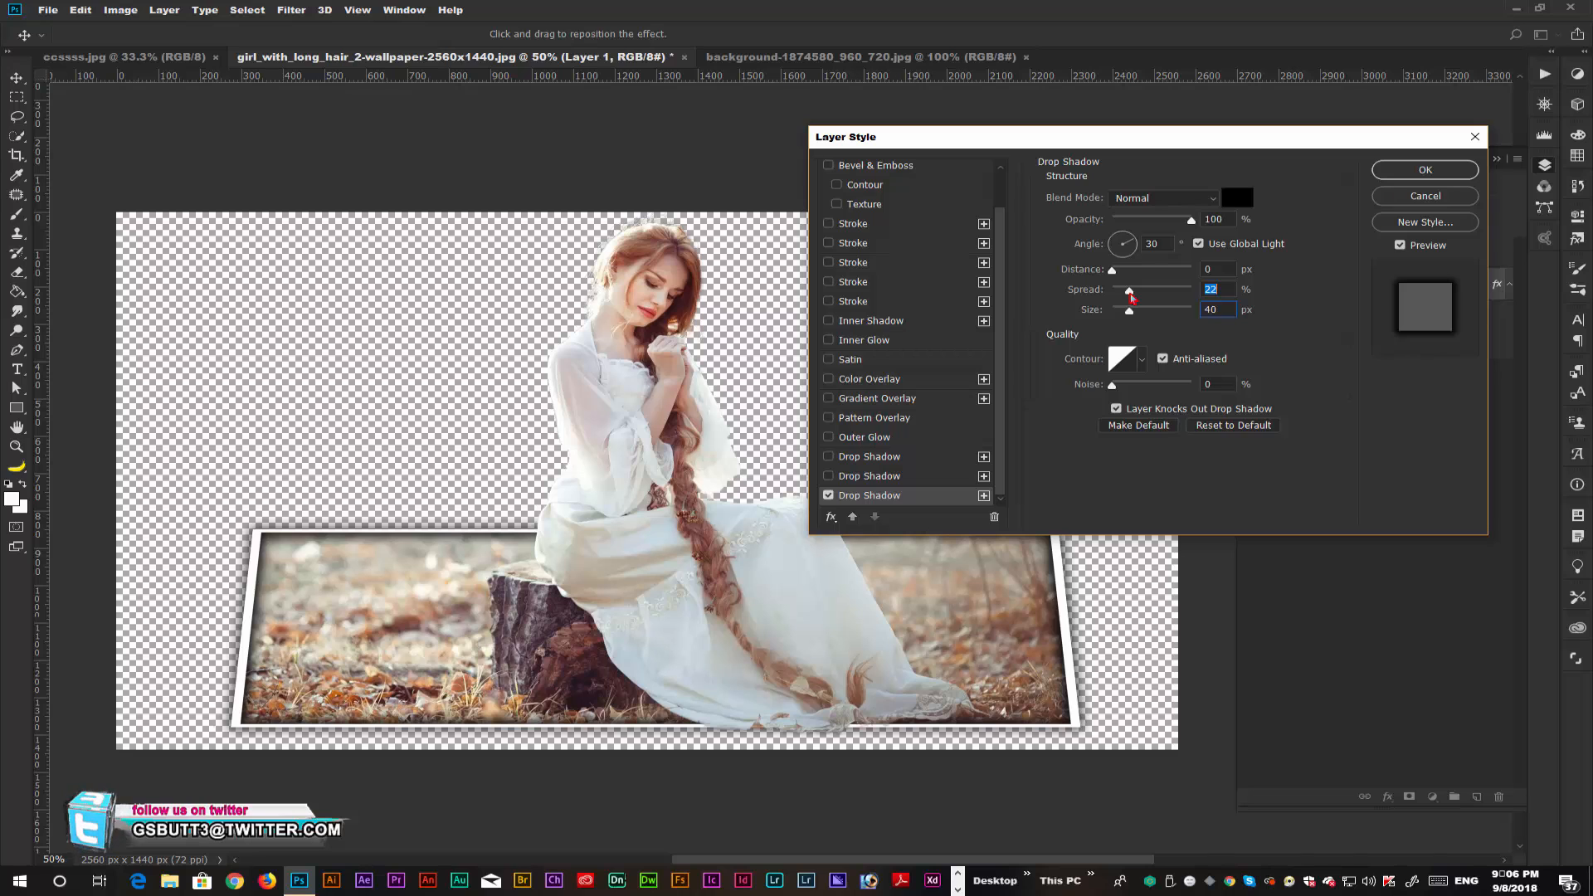
{"action": "left_click", "coordinate": [1444, 171]}
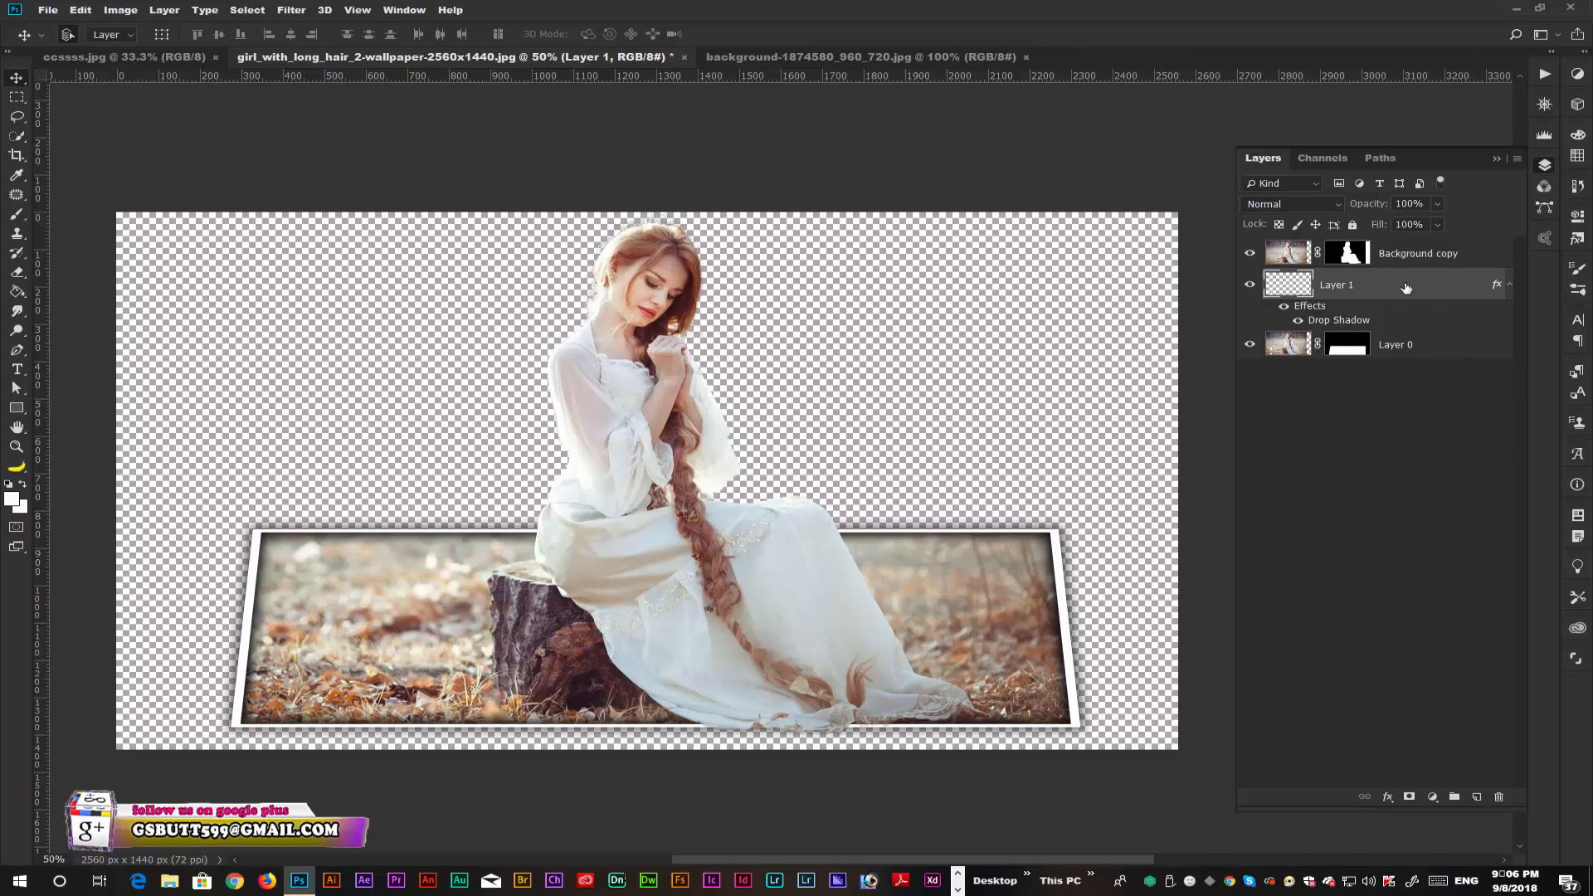
Copy the cracked wall texture from background-1874580_960_720.jpg into the girl document and put it beneath all other layers.
{"action": "left_click", "coordinate": [852, 60]}
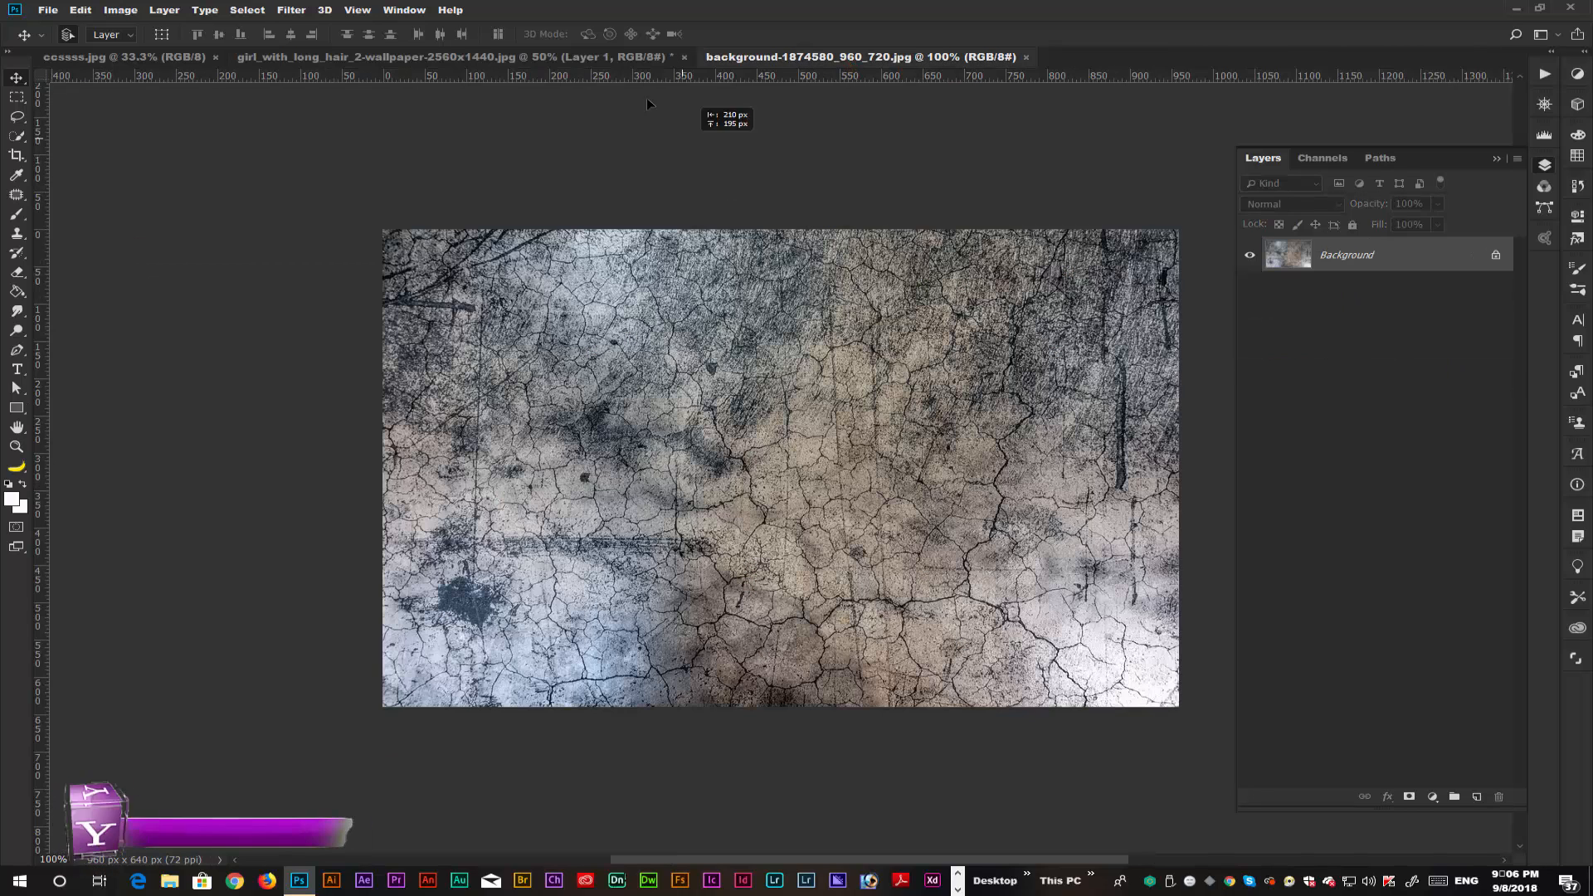
{"action": "left_click_drag", "start_coordinate": [610, 58], "coordinate": [668, 378]}
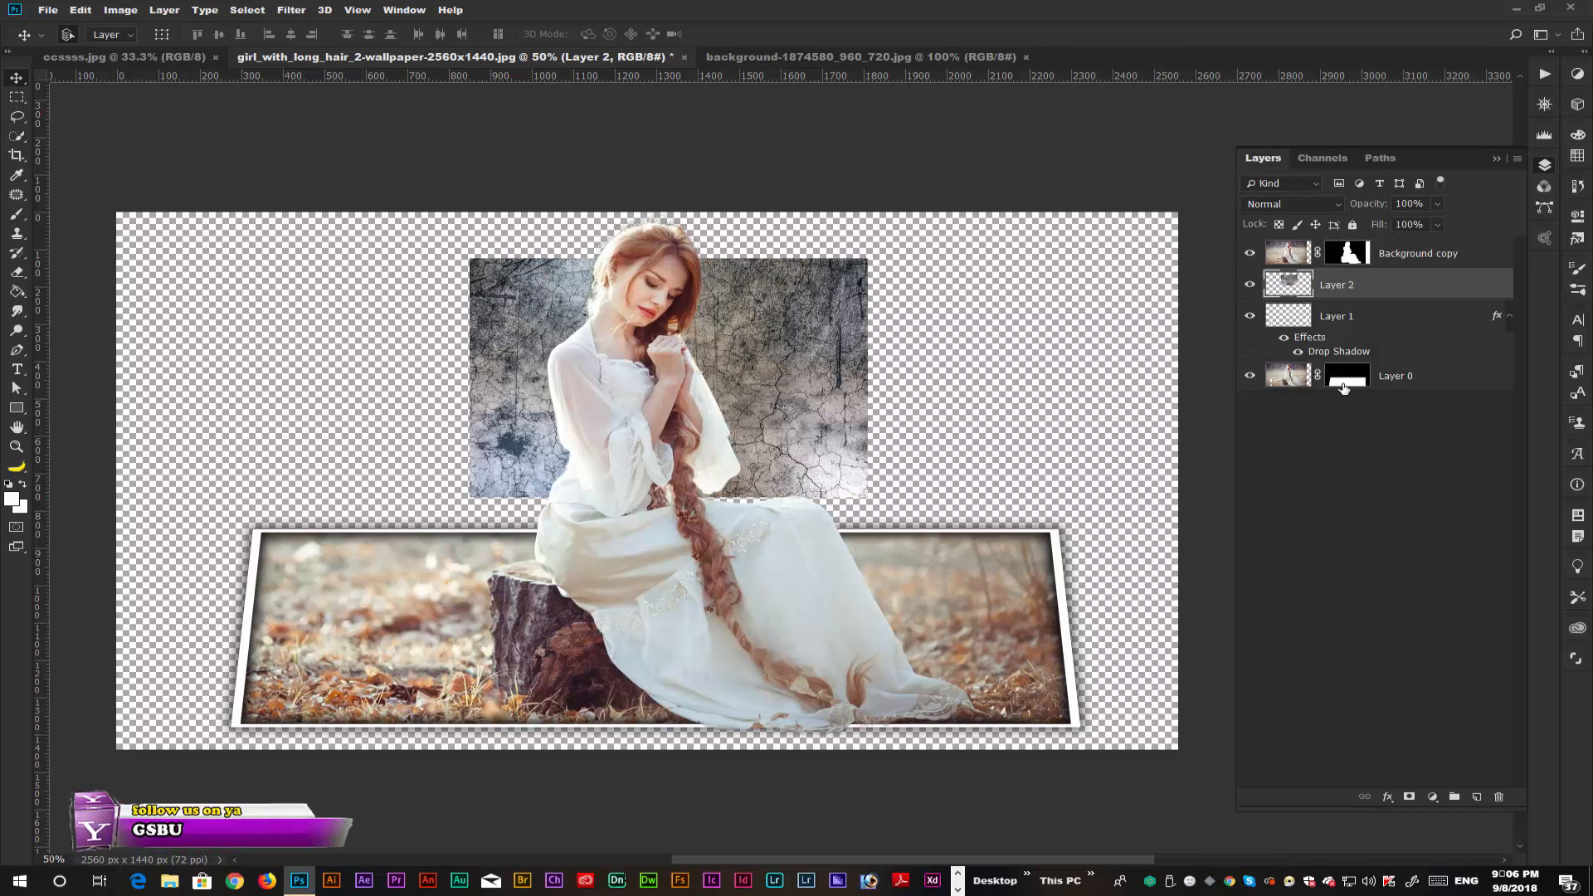
{"action": "left_click_drag", "start_coordinate": [1399, 285], "coordinate": [1421, 372]}
Stretch the cracked wall texture with Free Transform until it covers the whole canvas.
{"action": "key", "text": "ctrl+t"}
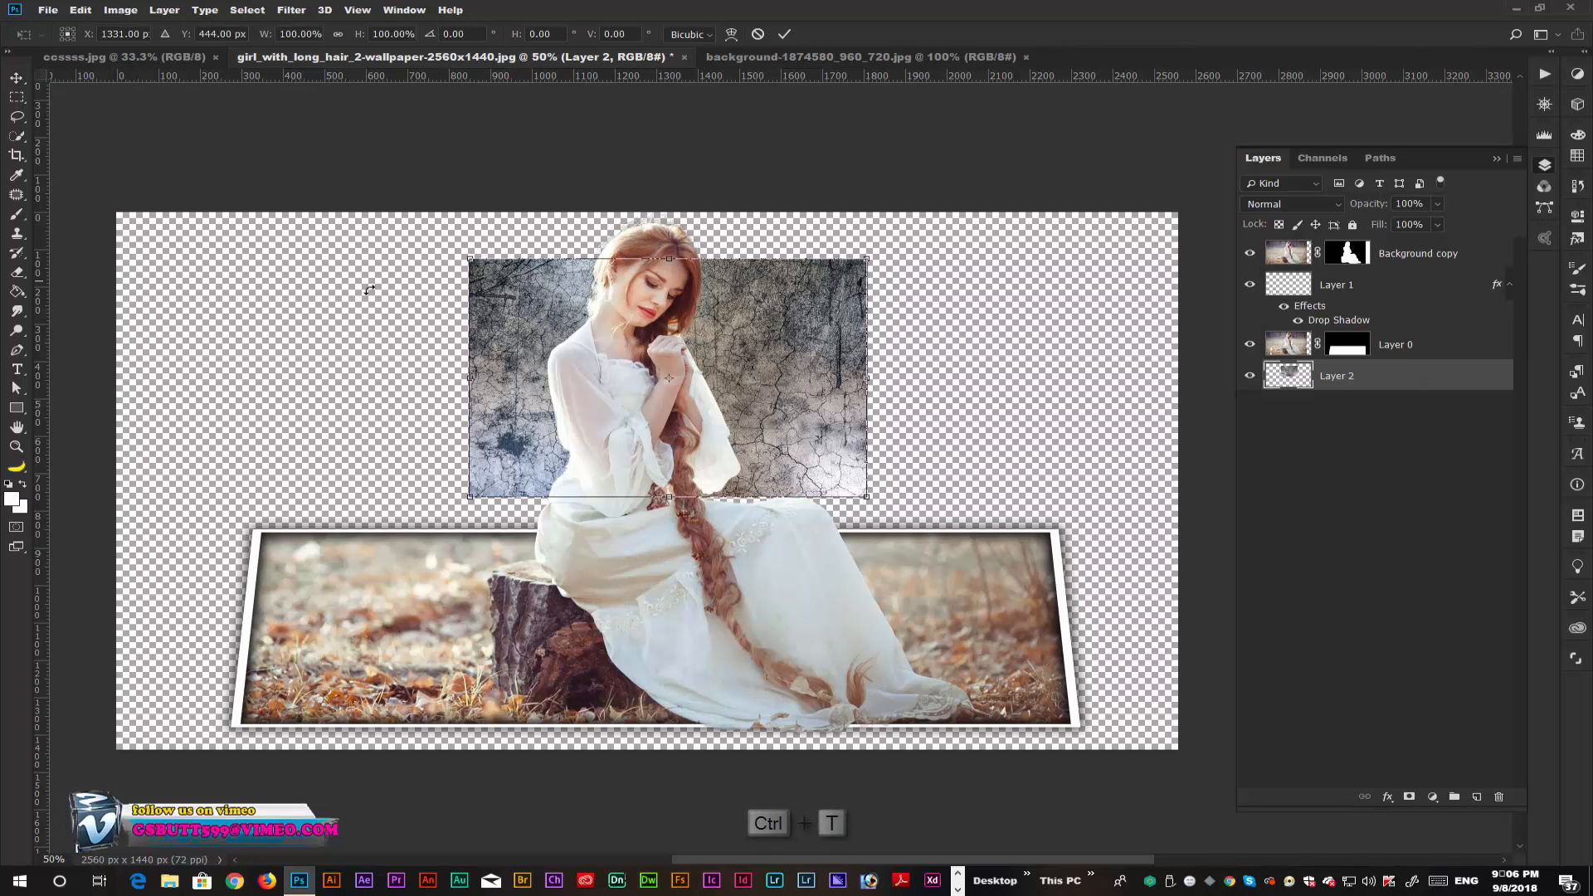
{"action": "left_click_drag", "start_coordinate": [470, 259], "coordinate": [98, 205]}
{"action": "left_click_drag", "start_coordinate": [868, 497], "coordinate": [1197, 760]}
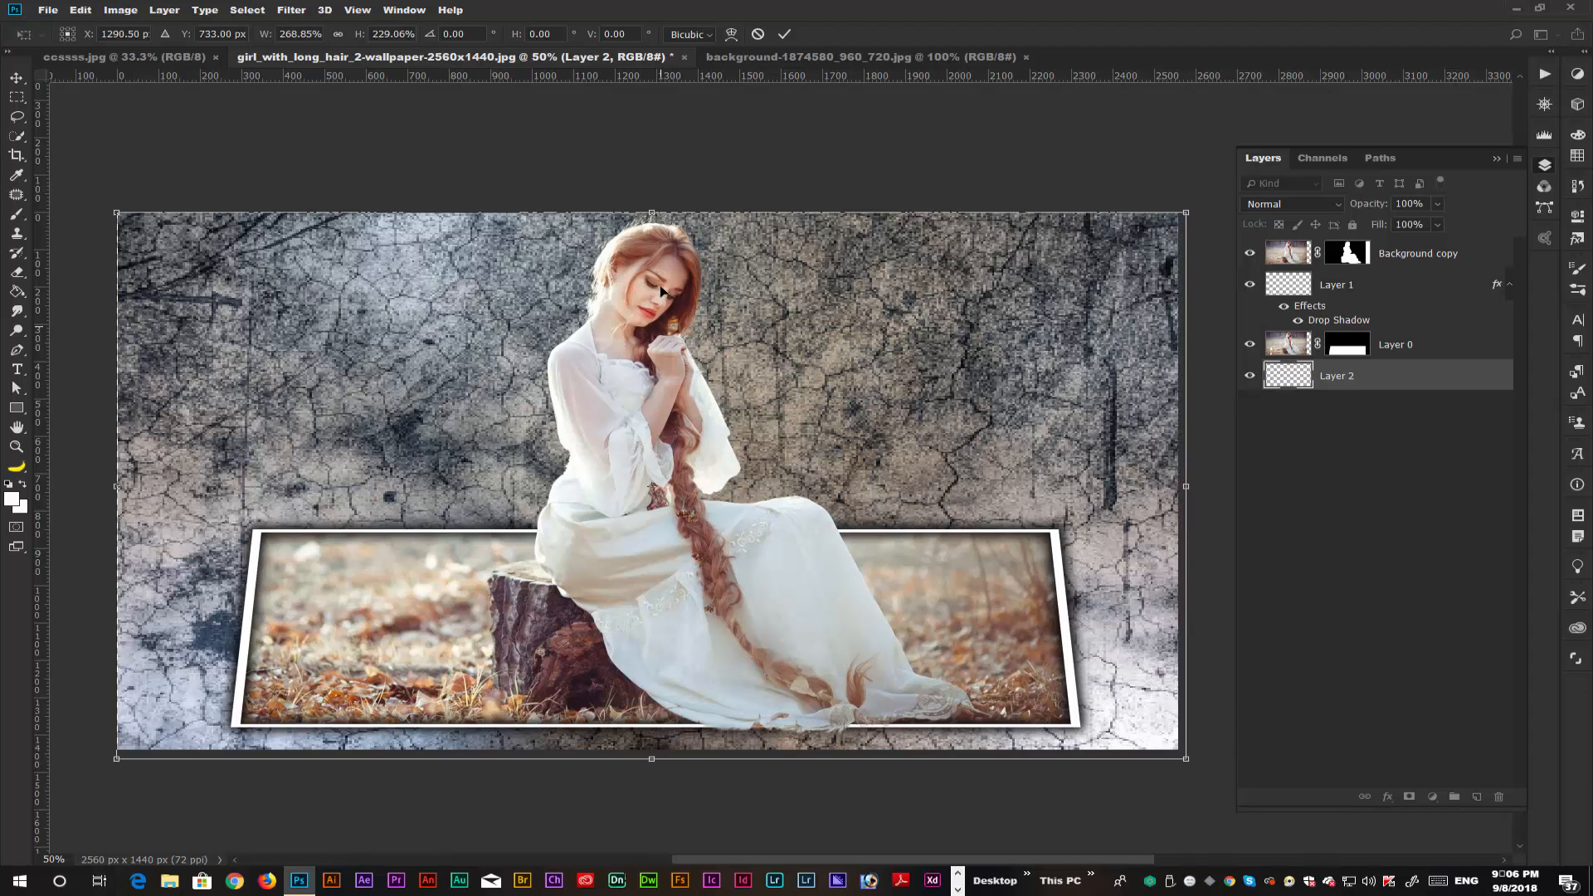
{"action": "left_click_drag", "start_coordinate": [650, 212], "coordinate": [650, 204]}
{"action": "key", "text": "Return"}
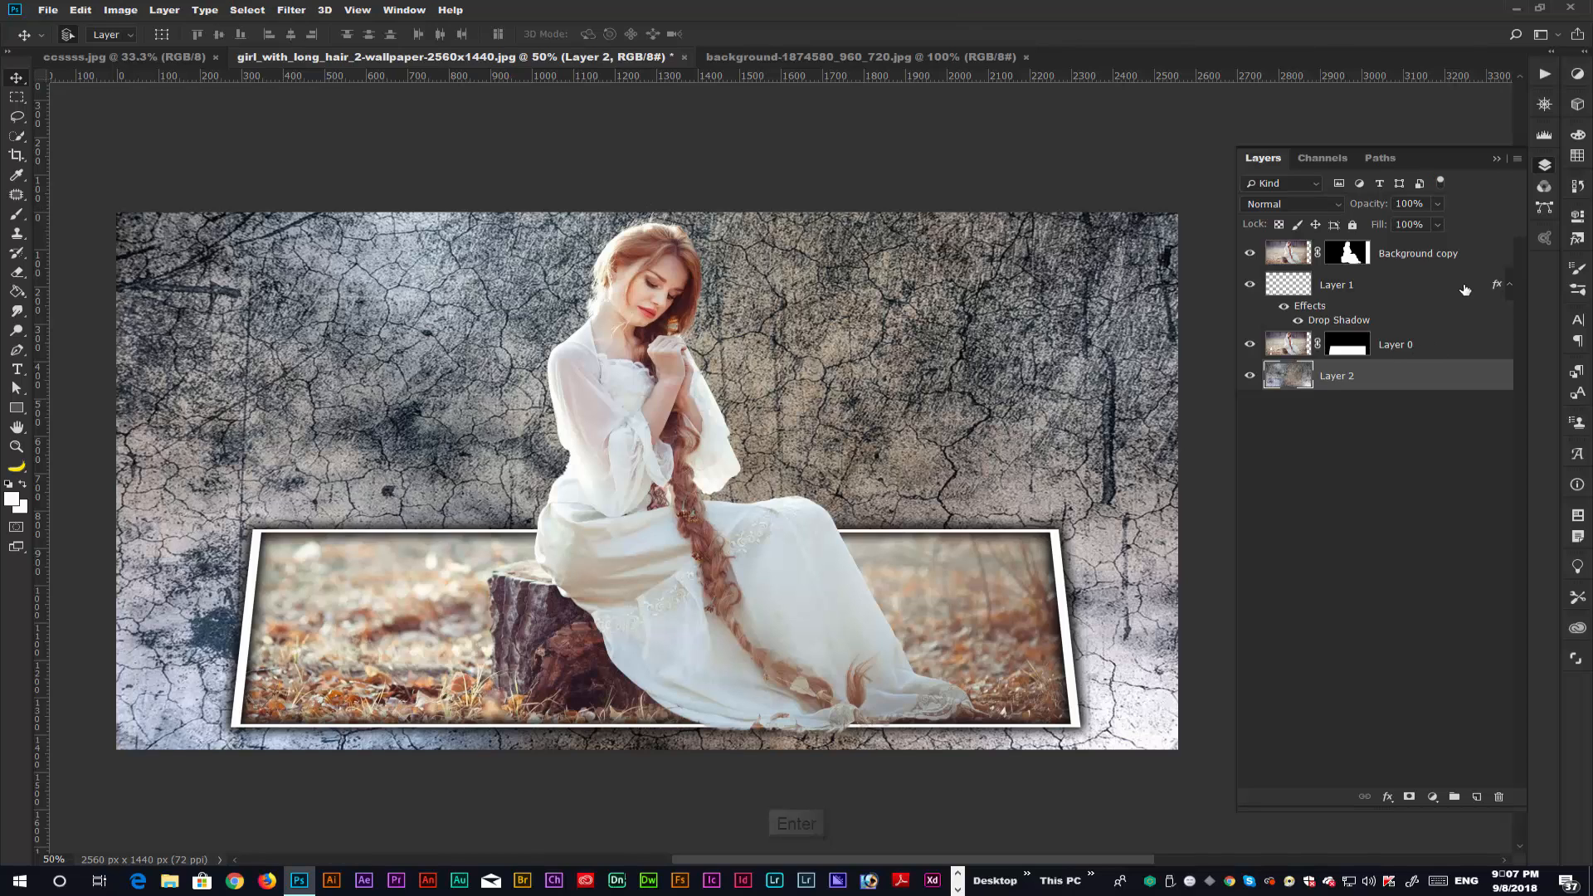
Scale Background copy, Layer 1 and Layer 0 together to about 86.6% width and 90.3% height, centred lower on the wall.
{"action": "left_click", "coordinate": [1481, 261], "text": "shift"}
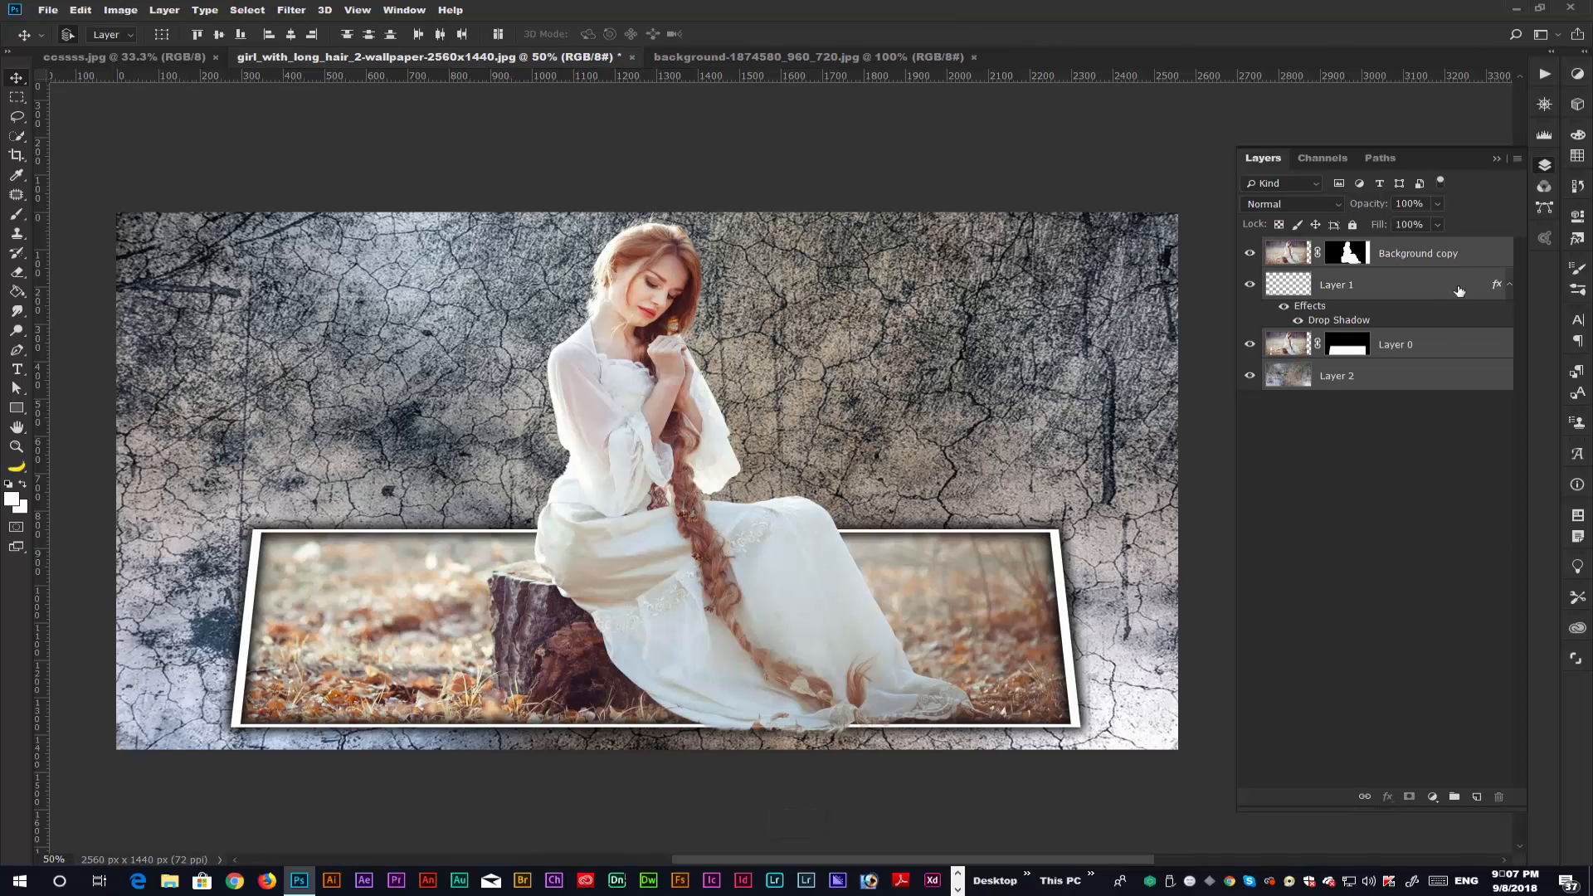
{"action": "left_click", "coordinate": [1389, 388], "text": "ctrl"}
{"action": "key", "text": "ctrl+t"}
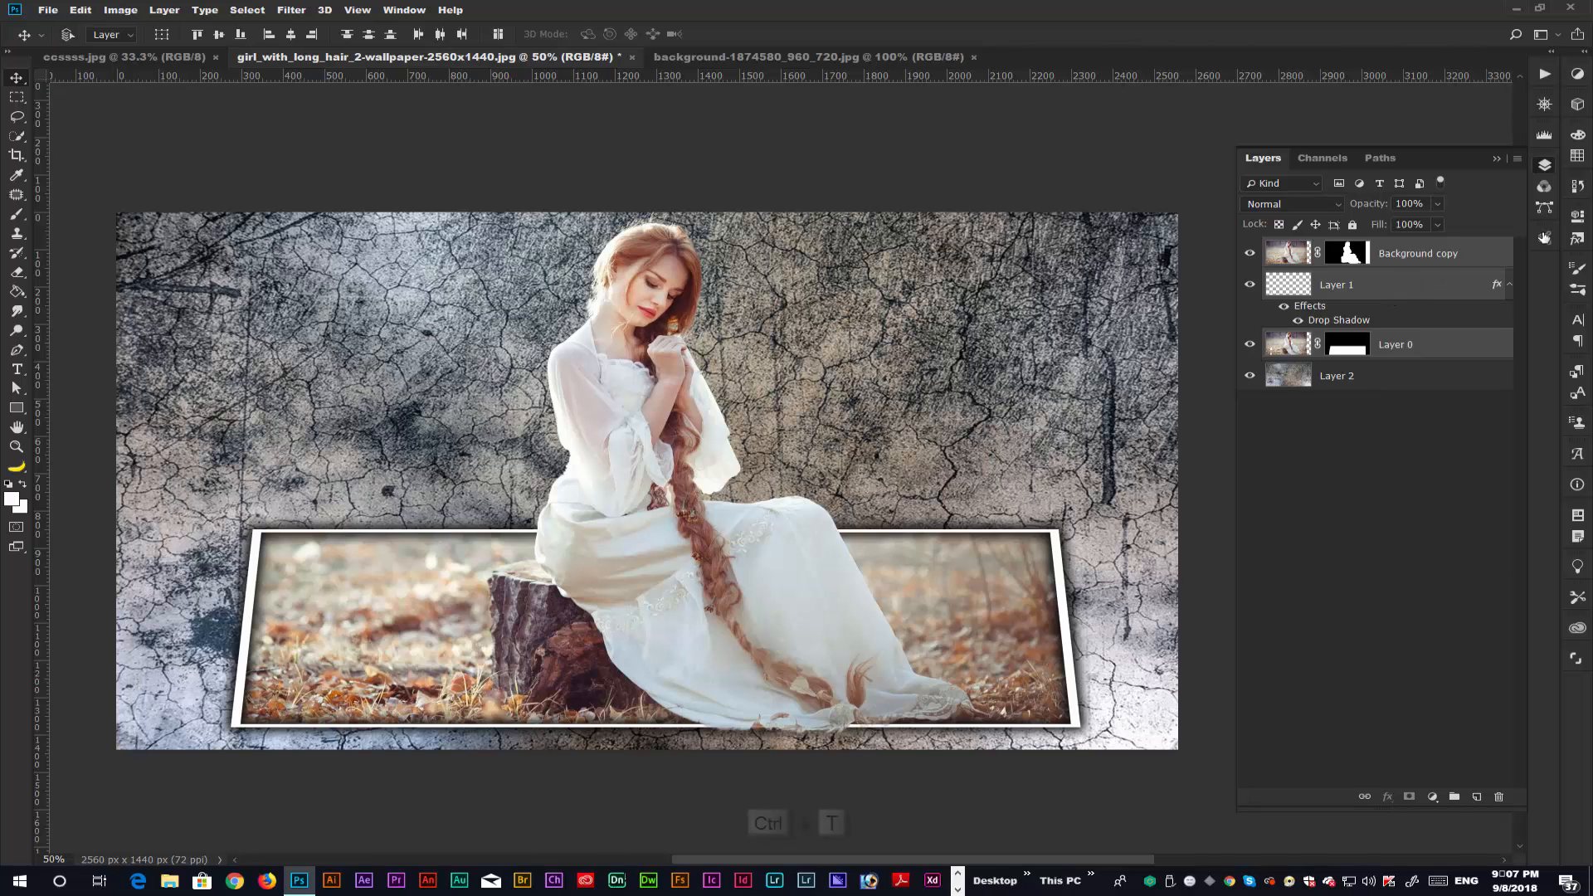
{"action": "left_click_drag", "start_coordinate": [552, 206], "coordinate": [553, 213]}
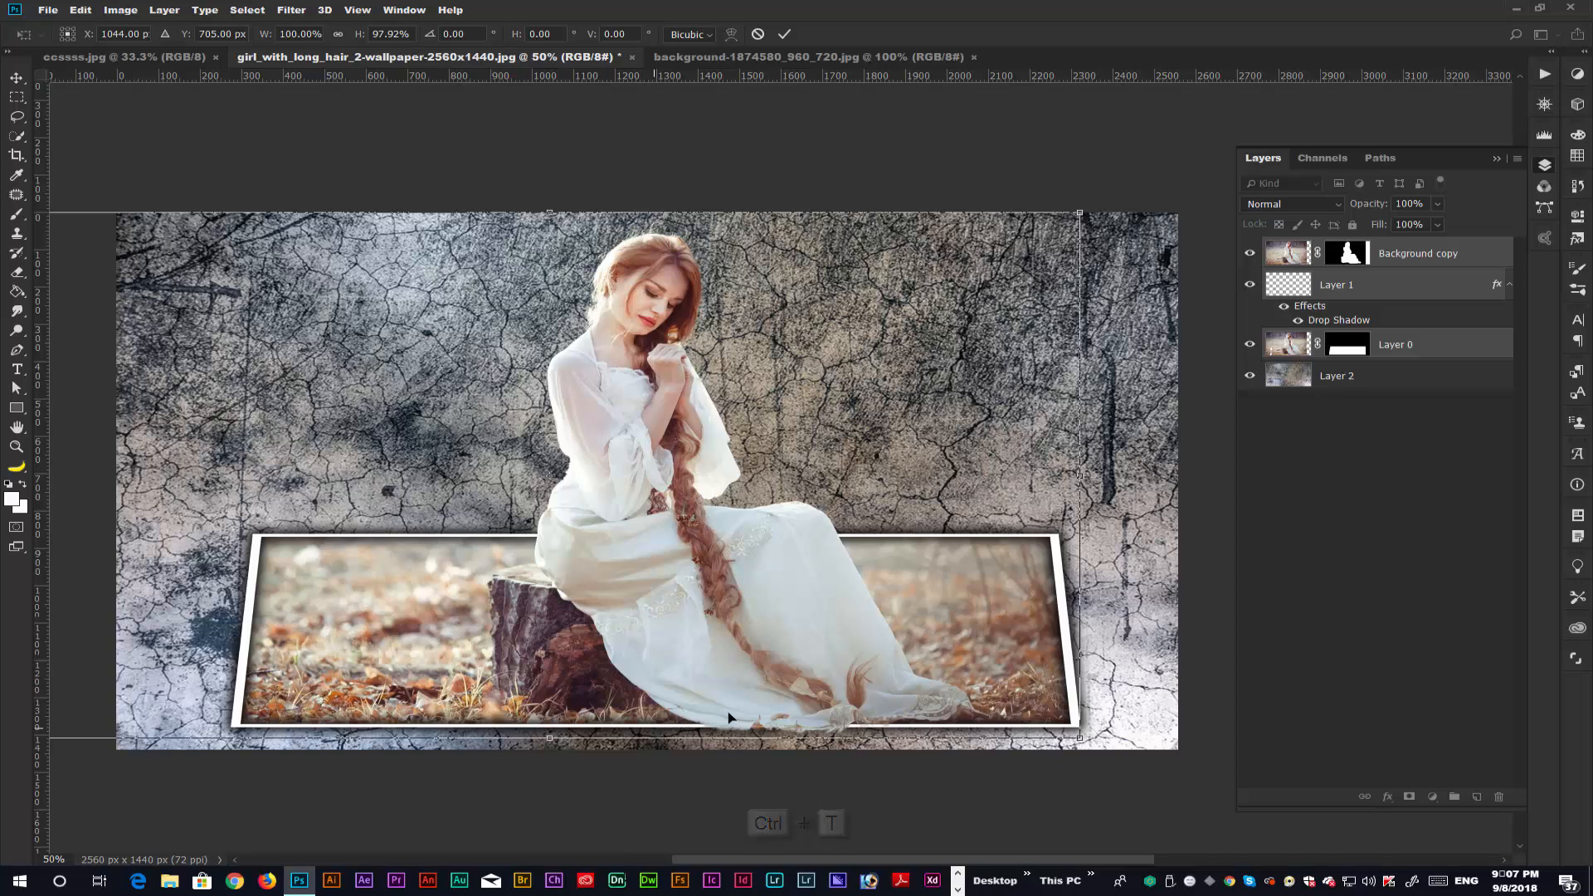
{"action": "left_click_drag", "start_coordinate": [1081, 738], "coordinate": [1037, 716]}
{"action": "left_click_drag", "start_coordinate": [942, 682], "coordinate": [951, 688]}
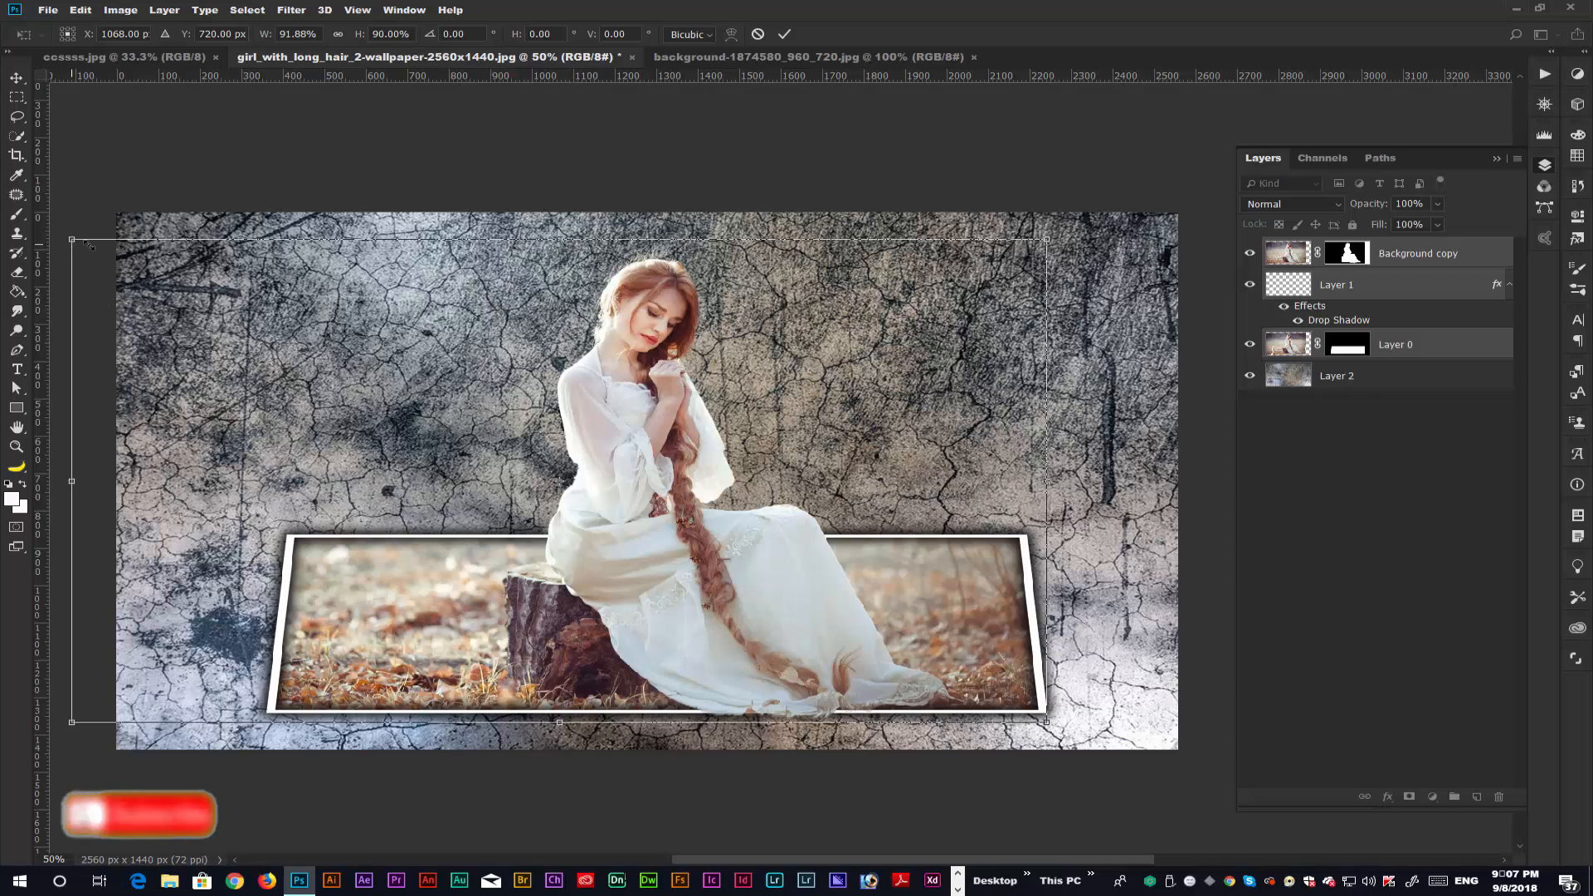
{"action": "left_click_drag", "start_coordinate": [72, 239], "coordinate": [129, 241]}
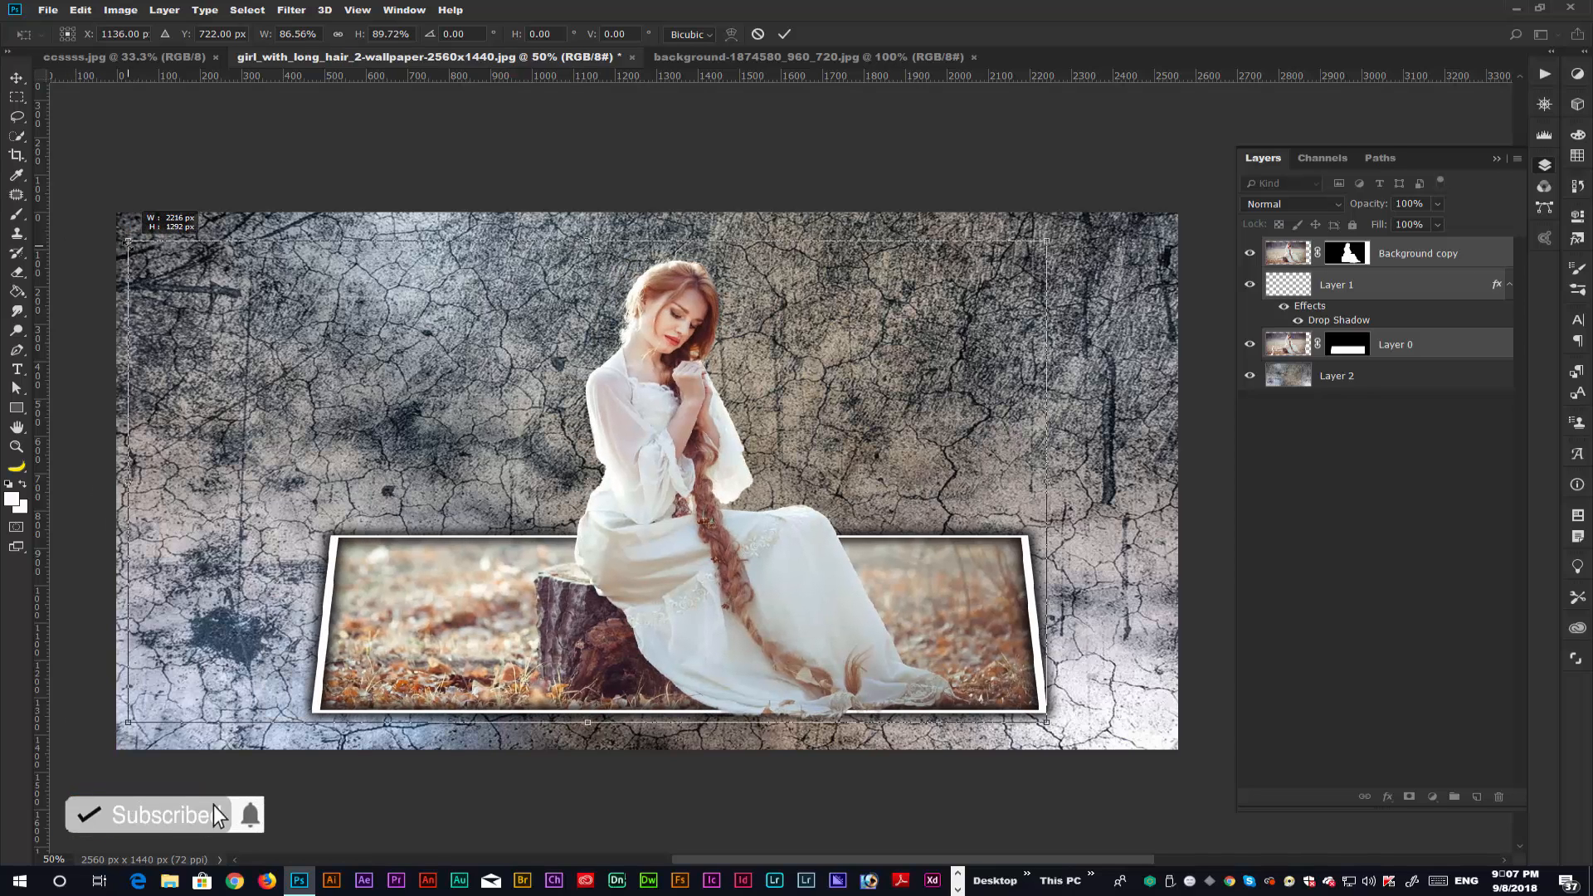
{"action": "mouse_move", "coordinate": [953, 667]}
{"action": "left_mouse_down"}
{"action": "mouse_move", "coordinate": [896, 662]}
{"action": "mouse_move", "coordinate": [992, 669]}
{"action": "mouse_move", "coordinate": [951, 670]}
{"action": "left_mouse_up"}
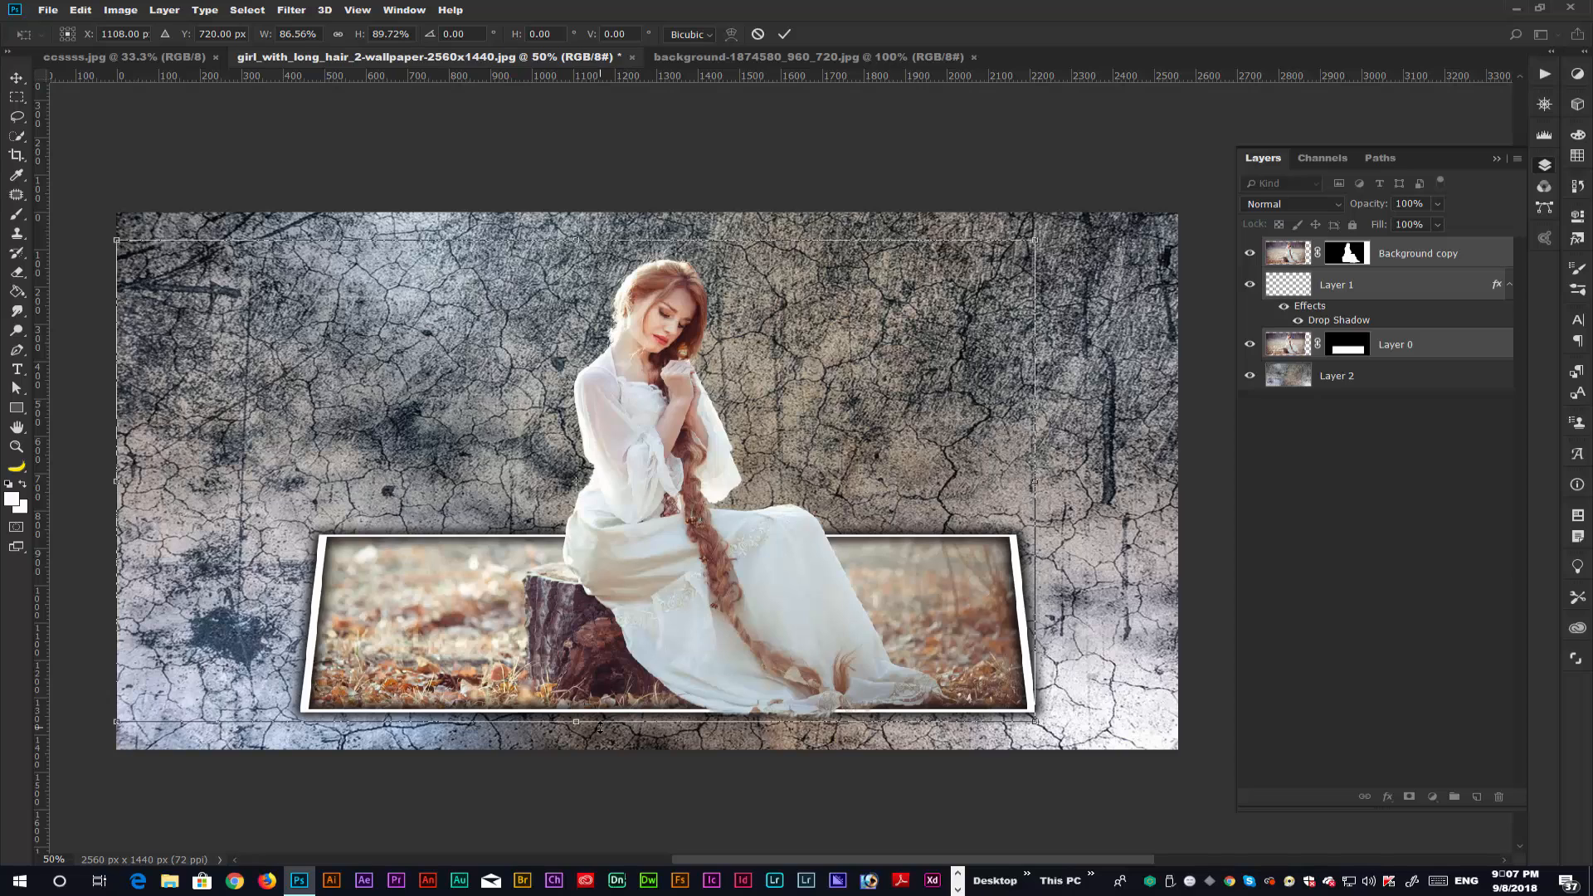
{"action": "left_click_drag", "start_coordinate": [599, 727], "coordinate": [600, 730]}
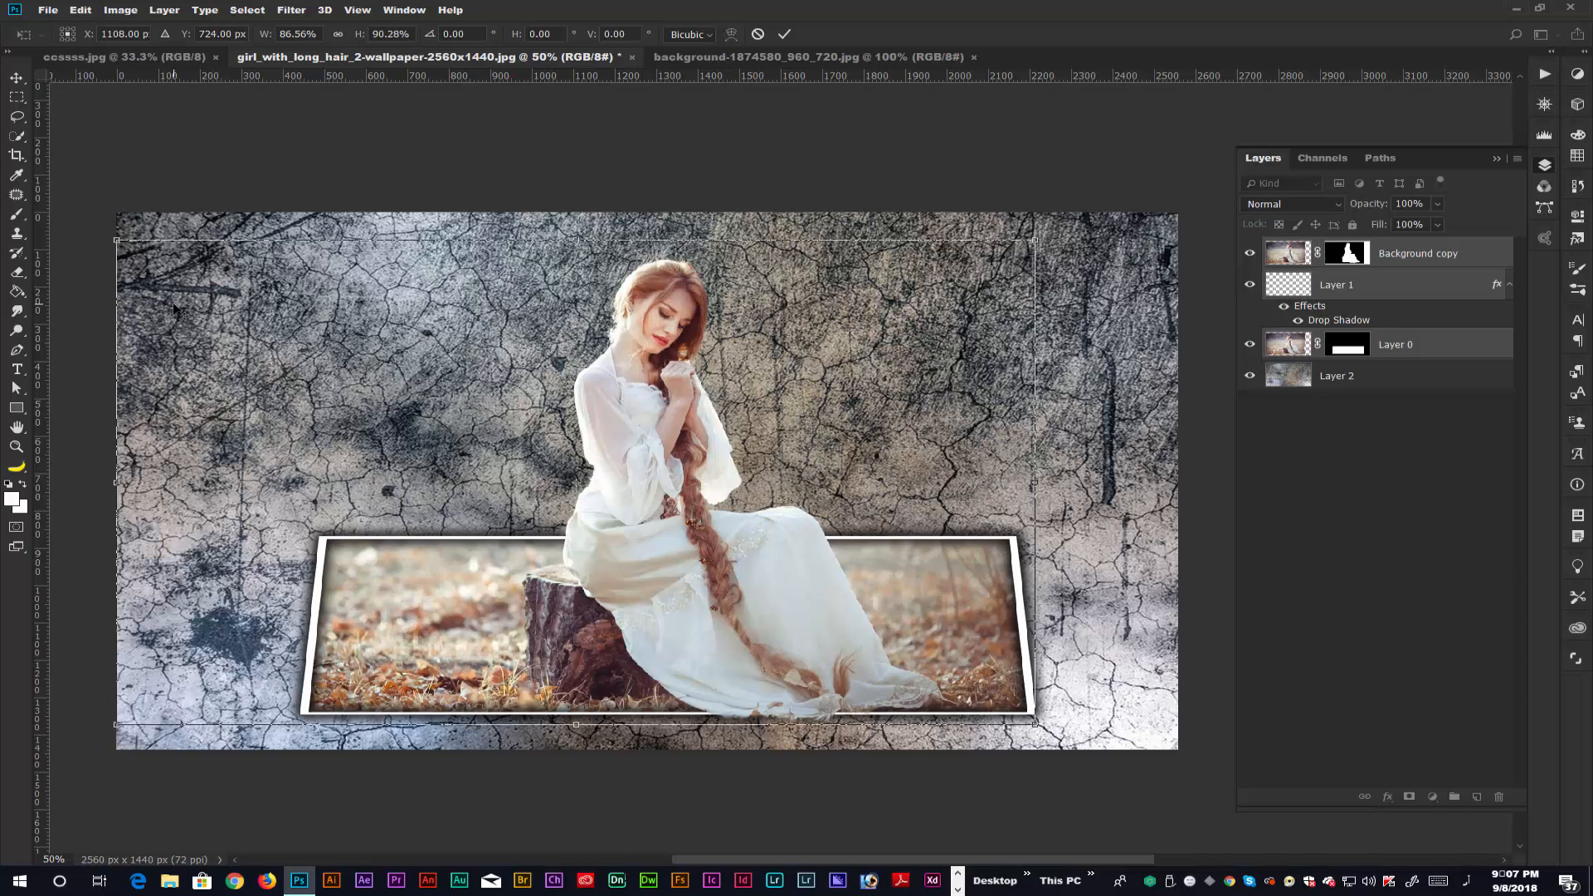
{"action": "key", "text": "Return"}
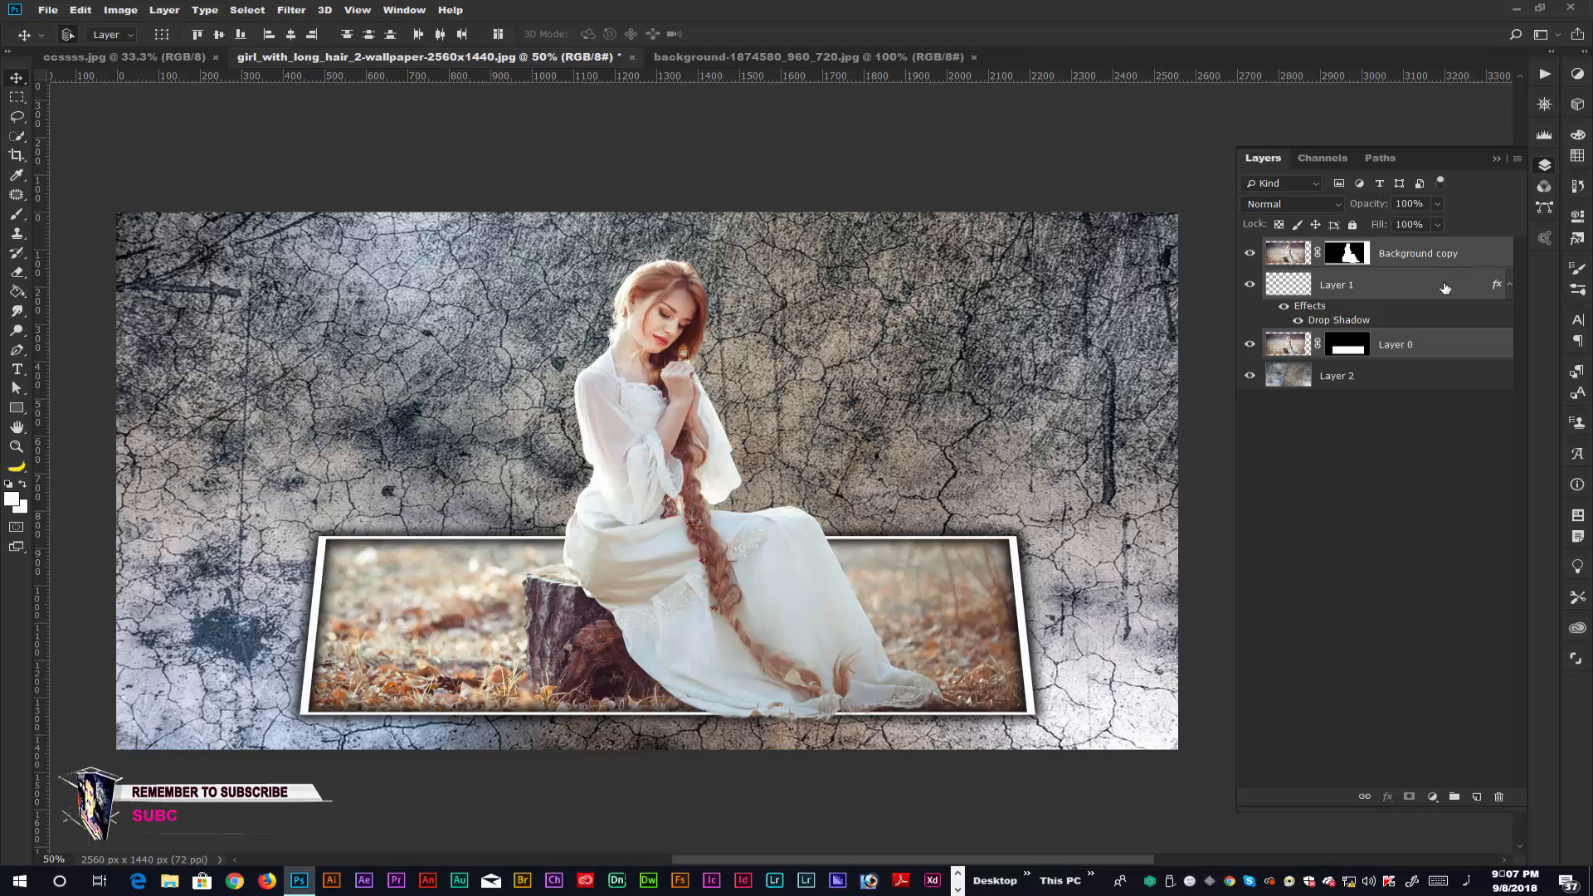
Place the embedded image S.R (16) from the coler folder of "1500+ PNG FILE S.R. EDITING" in Downloads, directly above Layer 2.
{"action": "left_click", "coordinate": [1402, 383]}
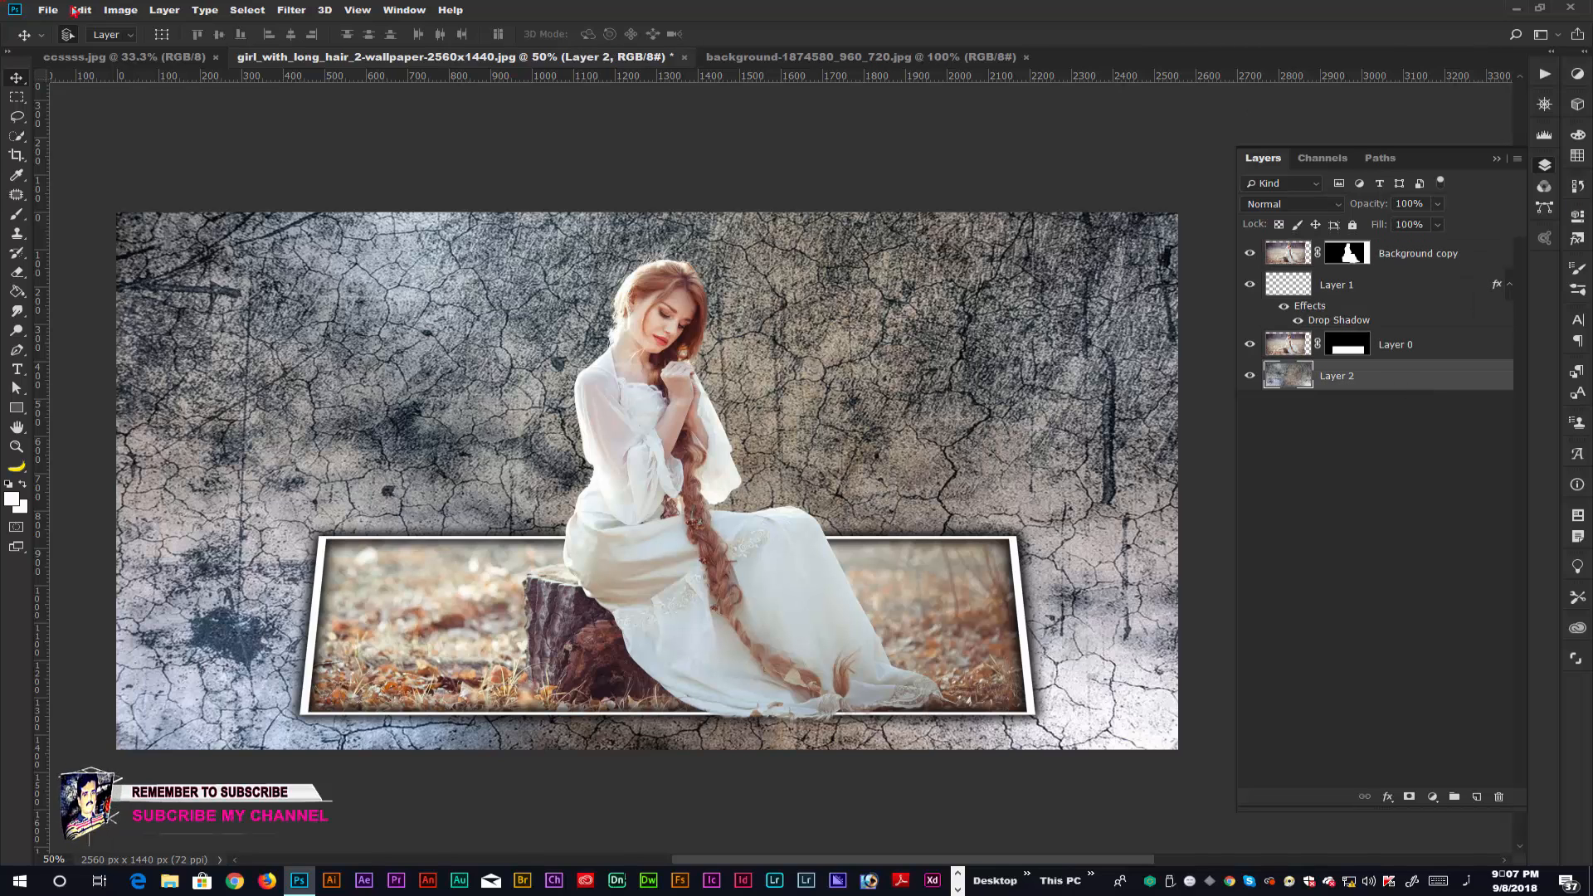
{"action": "left_click", "coordinate": [61, 10]}
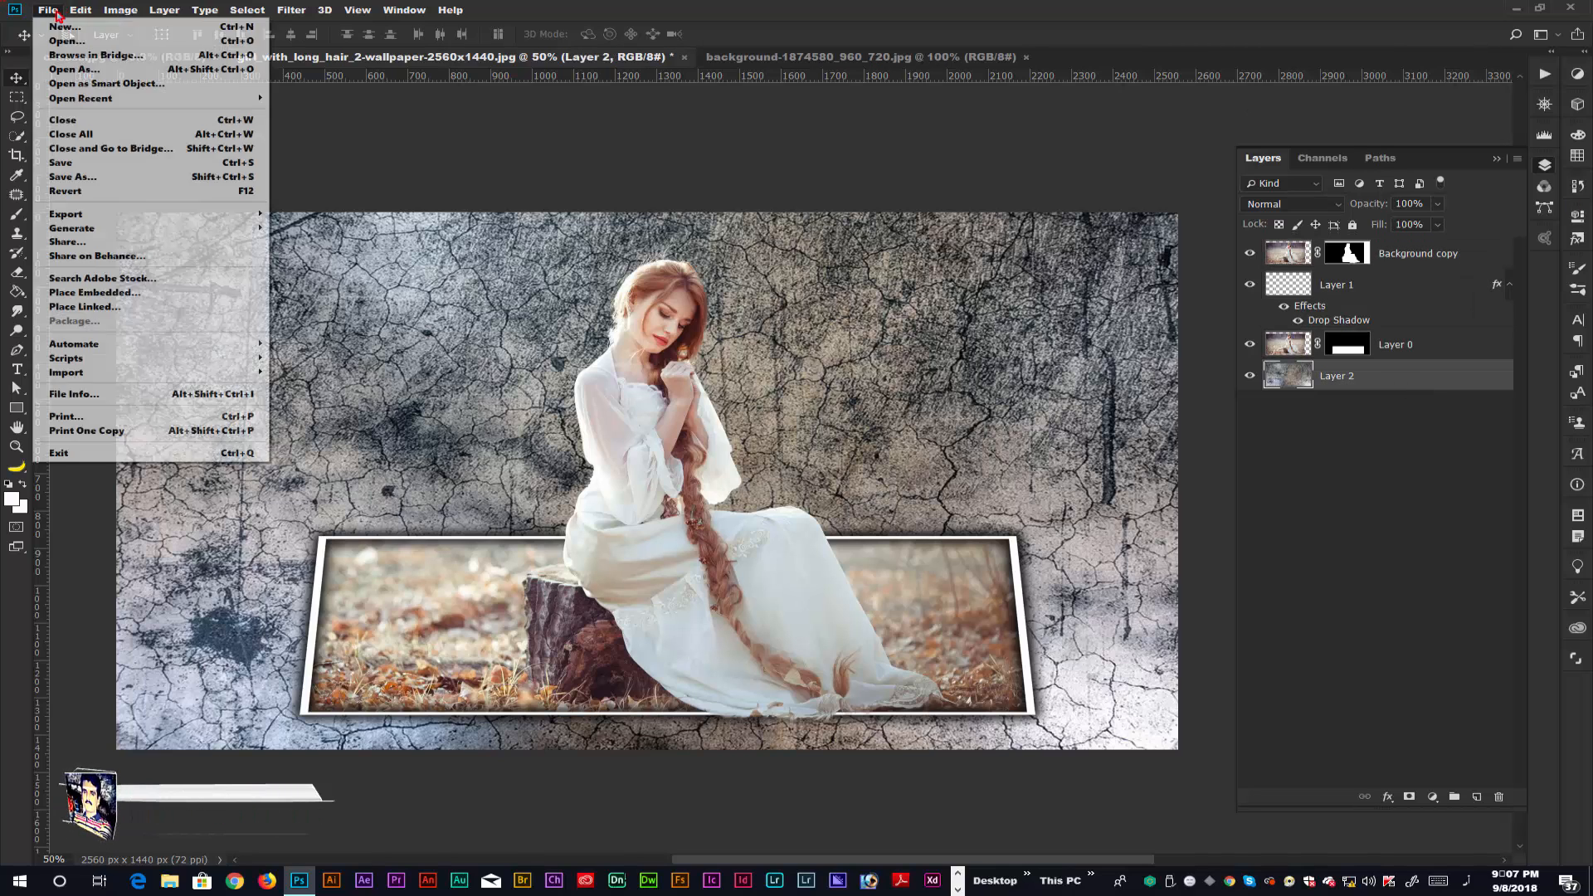
{"action": "left_click", "coordinate": [98, 293]}
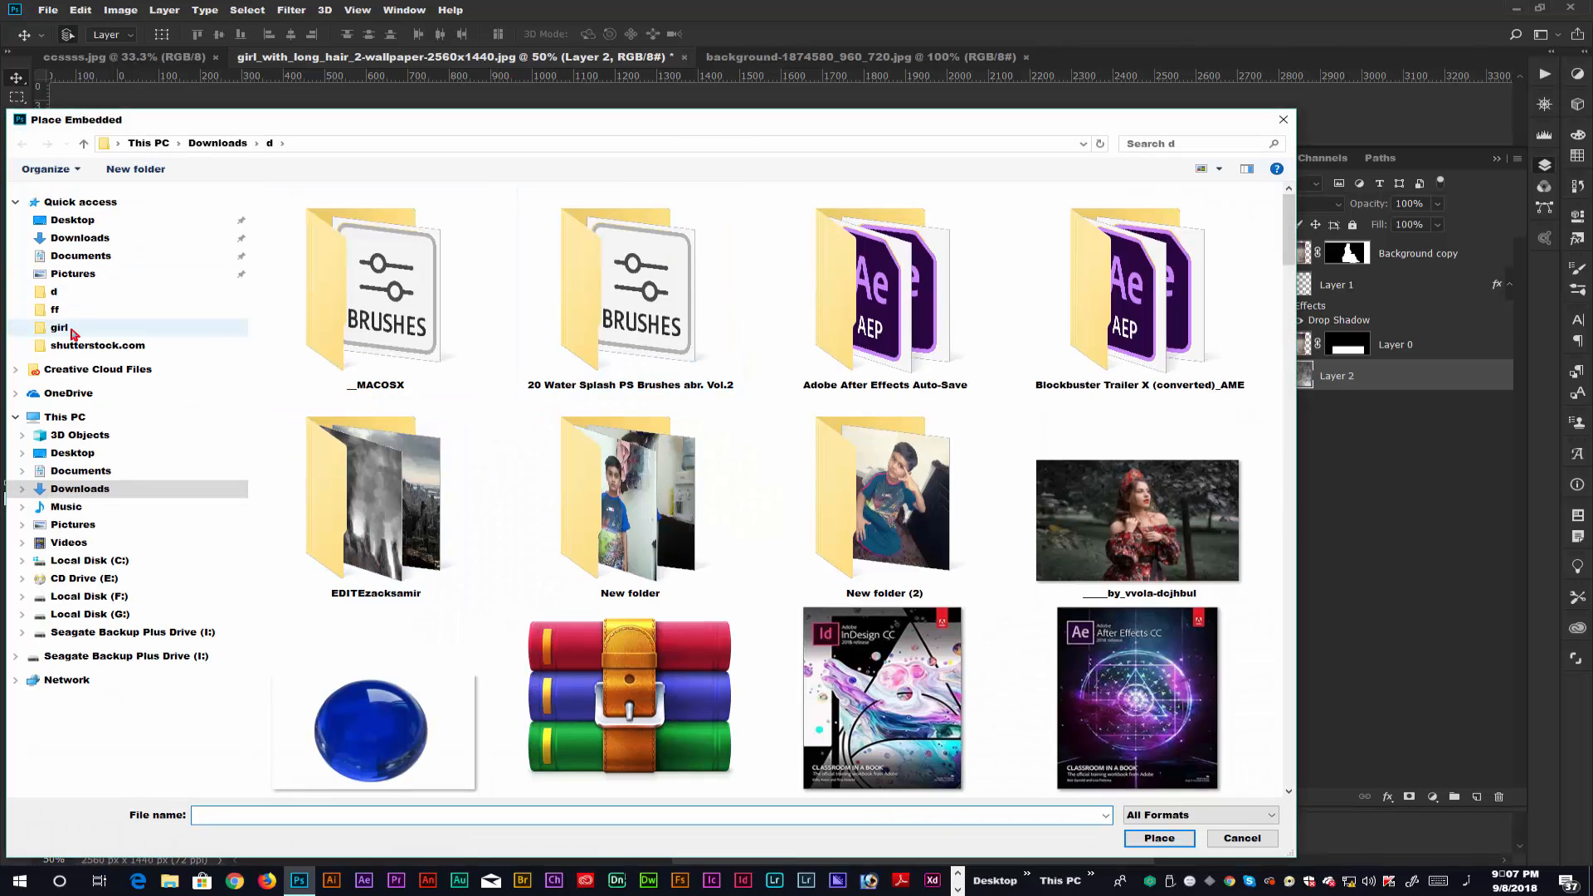
{"action": "left_click", "coordinate": [80, 238]}
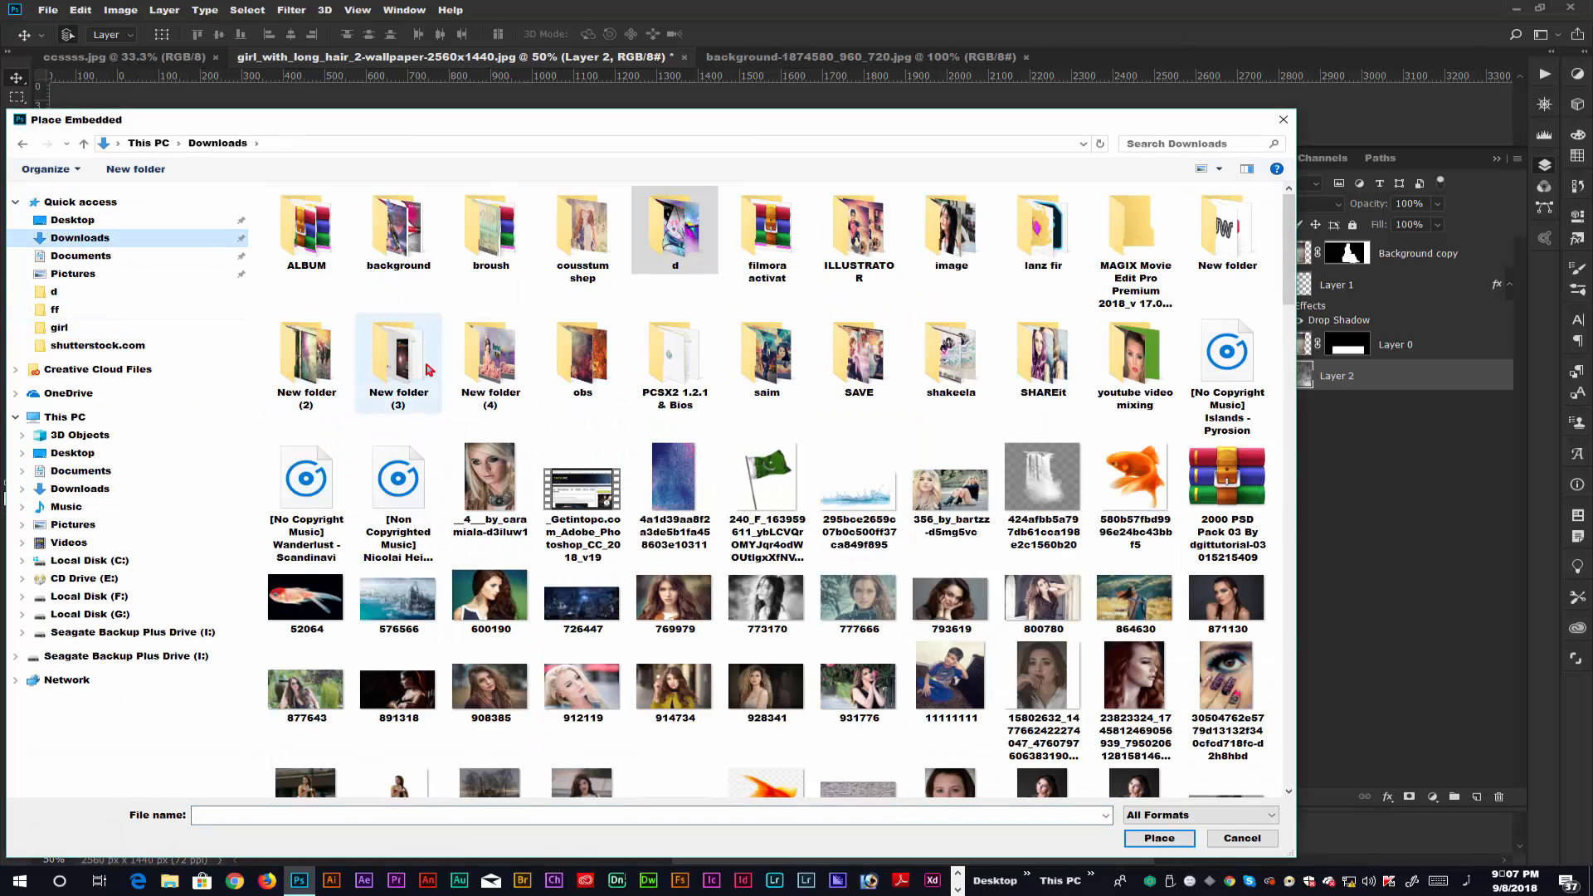
{"action": "double_click", "coordinate": [395, 247]}
{"action": "double_click", "coordinate": [382, 214]}
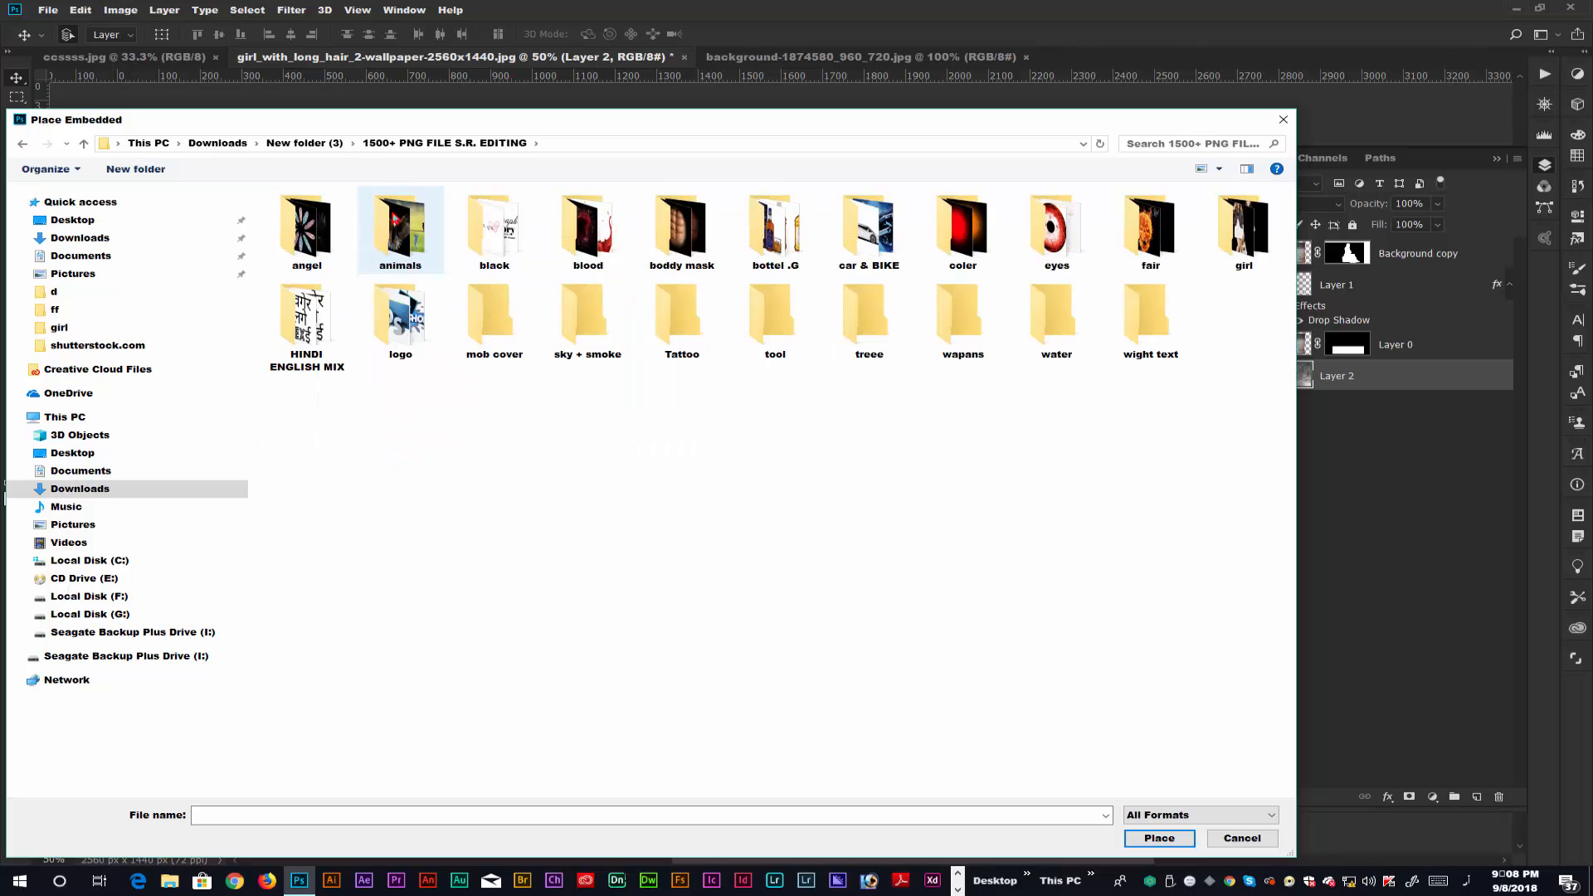
{"action": "double_click", "coordinate": [963, 231]}
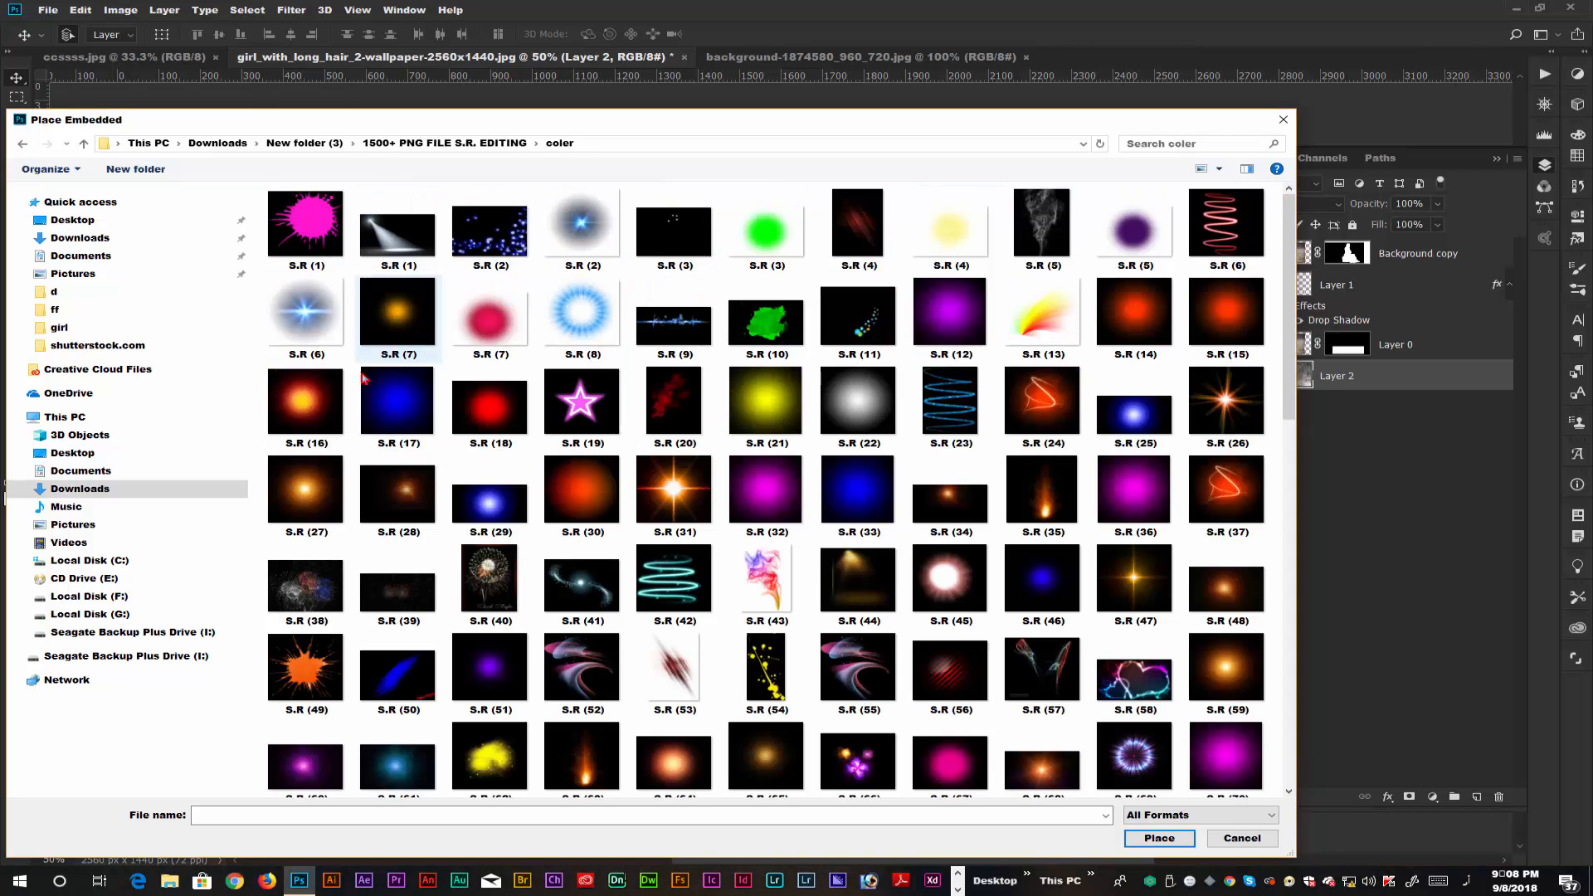
{"action": "left_click", "coordinate": [306, 405]}
{"action": "left_click", "coordinate": [1188, 836]}
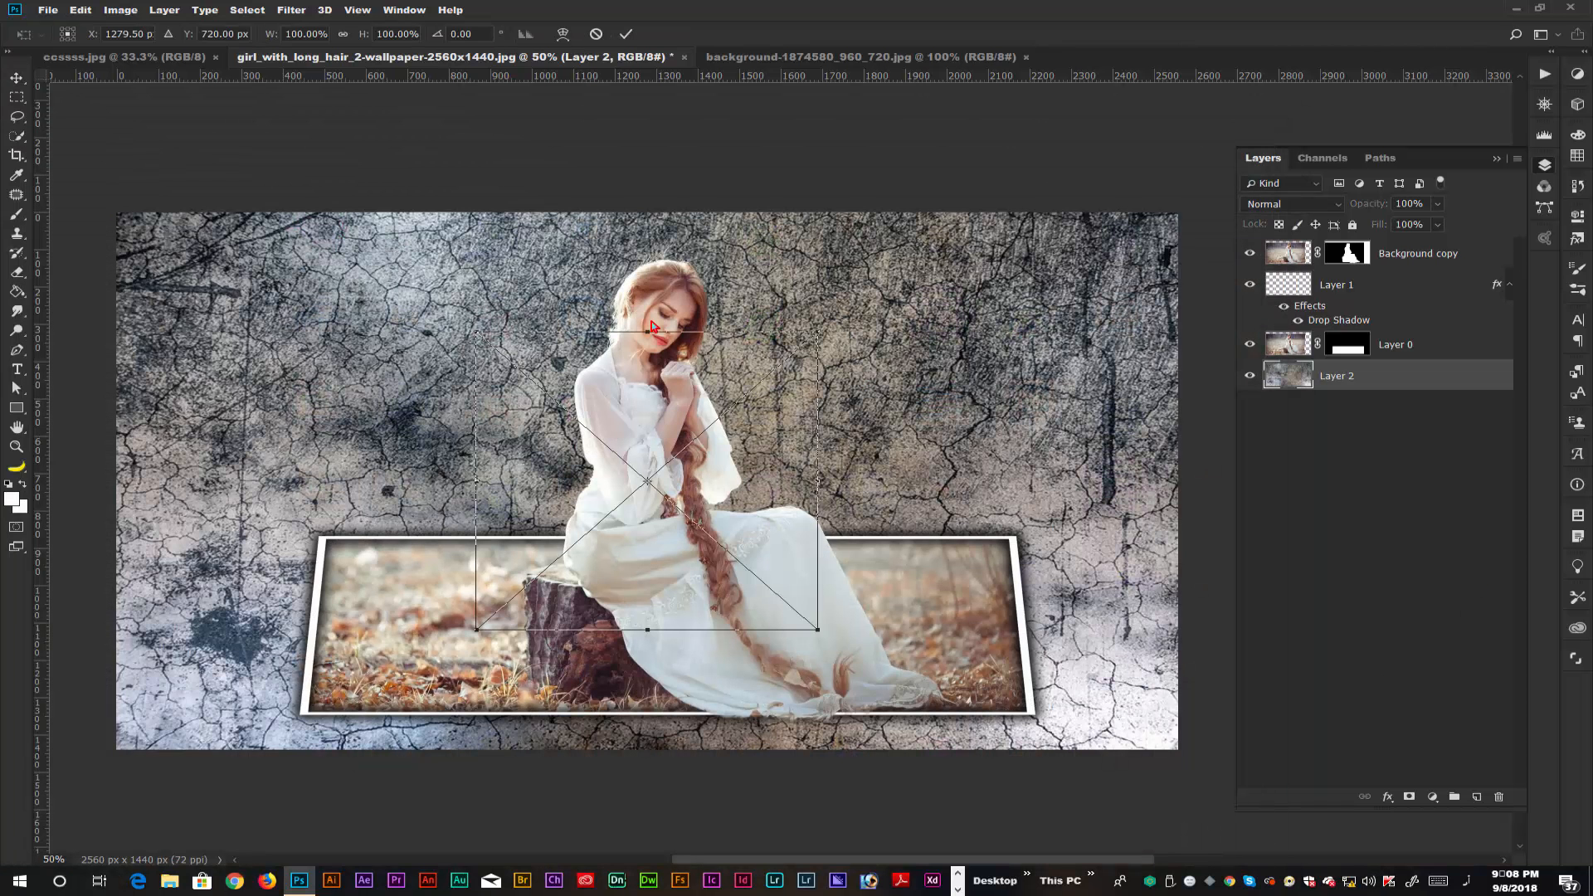
Set the placed glow's blend mode to Screen and enlarge it to about 157% around its centre.
{"action": "left_click", "coordinate": [1292, 204]}
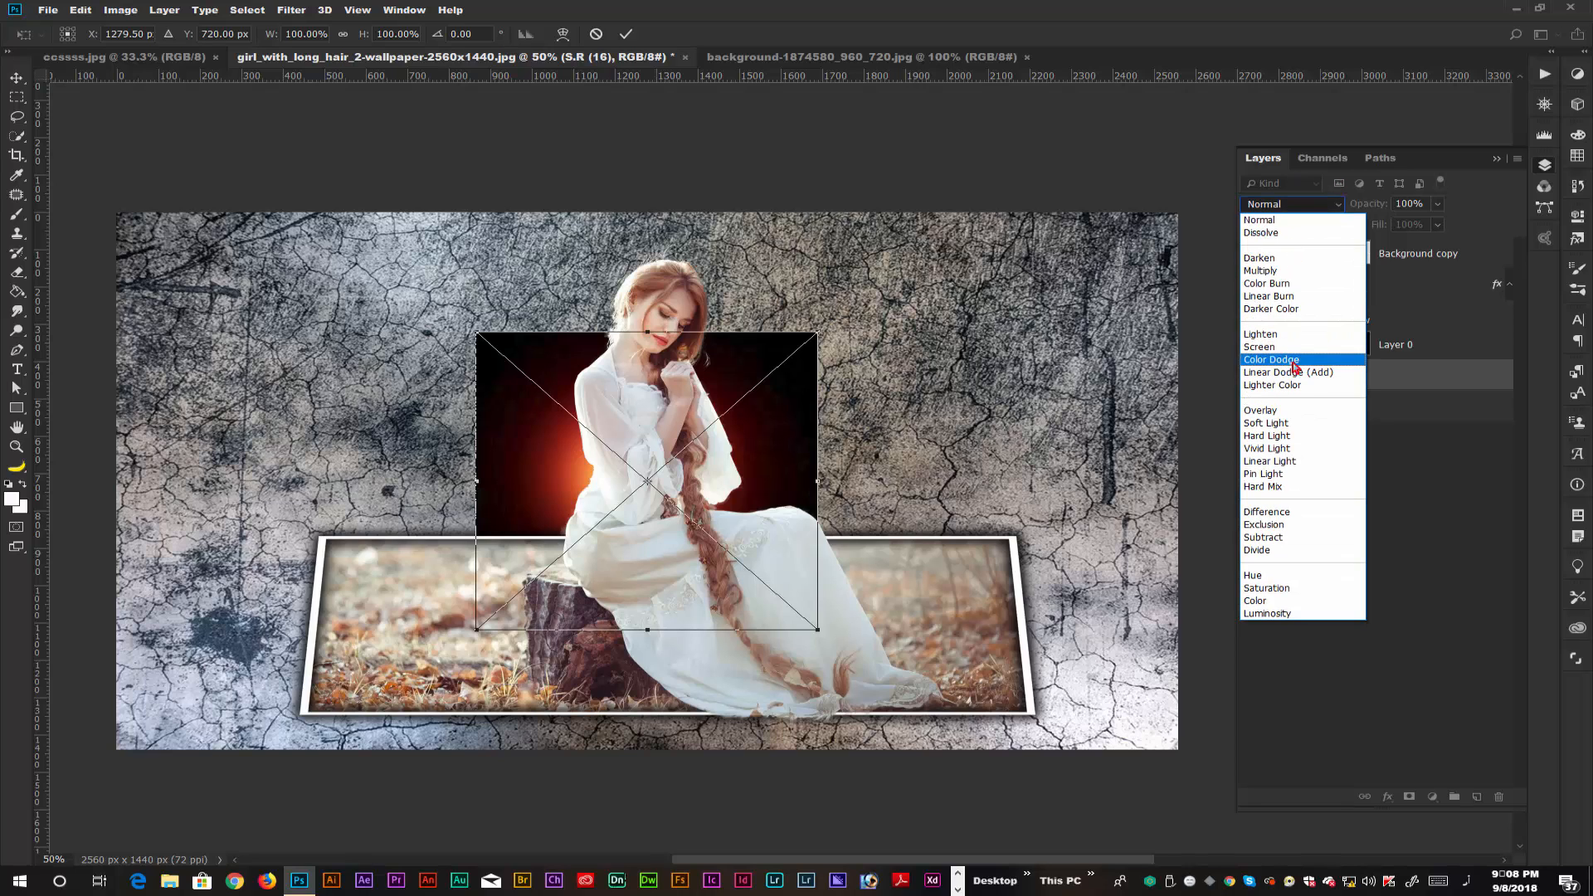
{"action": "left_click", "coordinate": [1290, 366]}
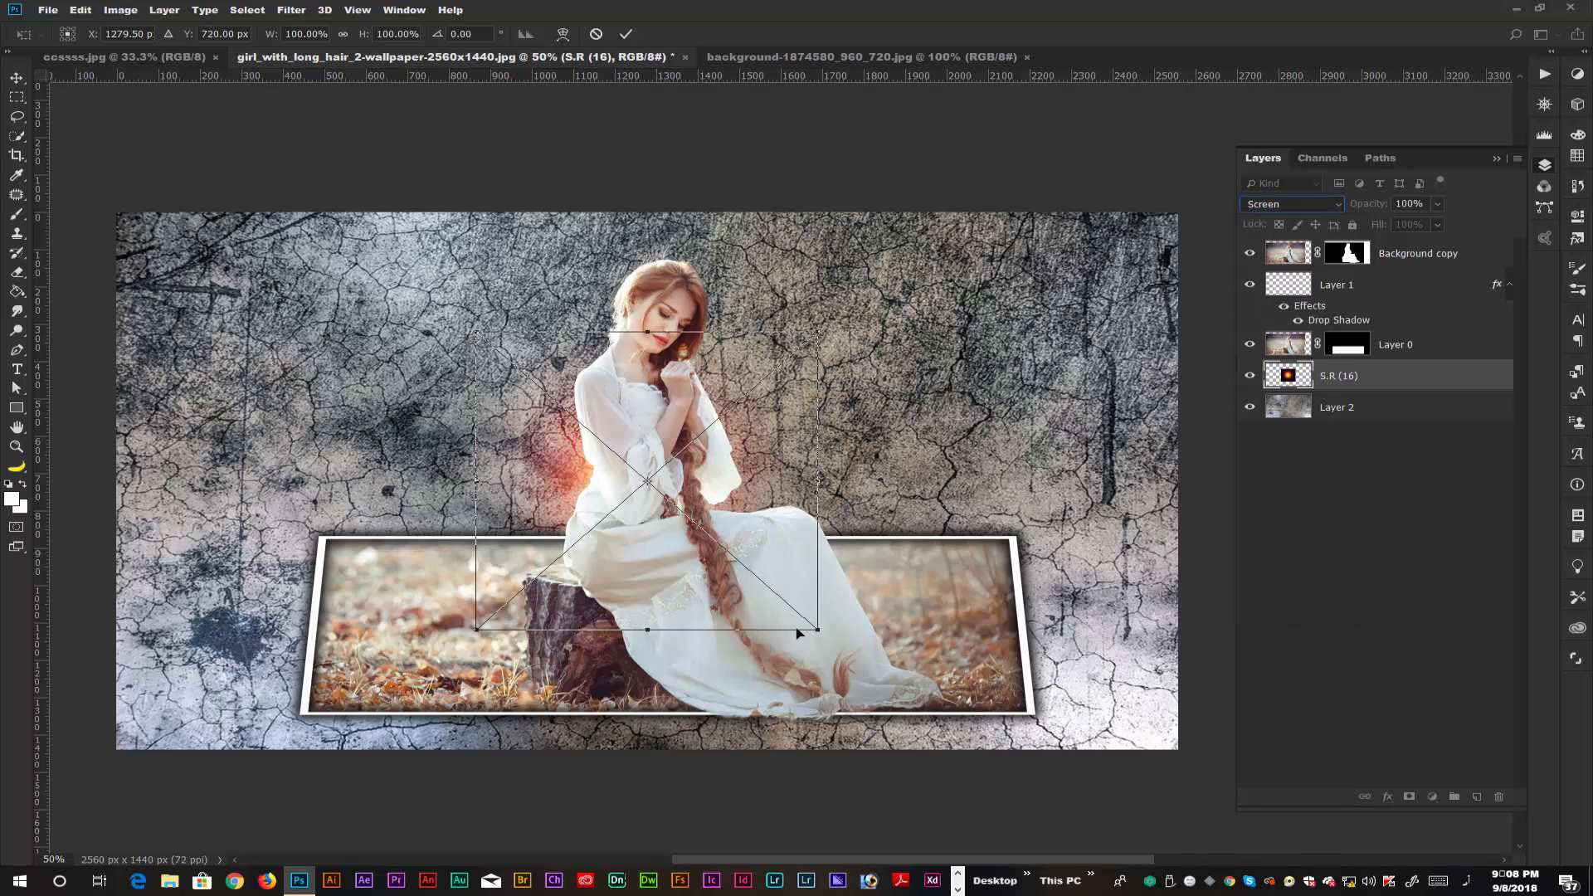
{"action": "left_click_drag", "start_coordinate": [822, 631], "coordinate": [944, 694]}
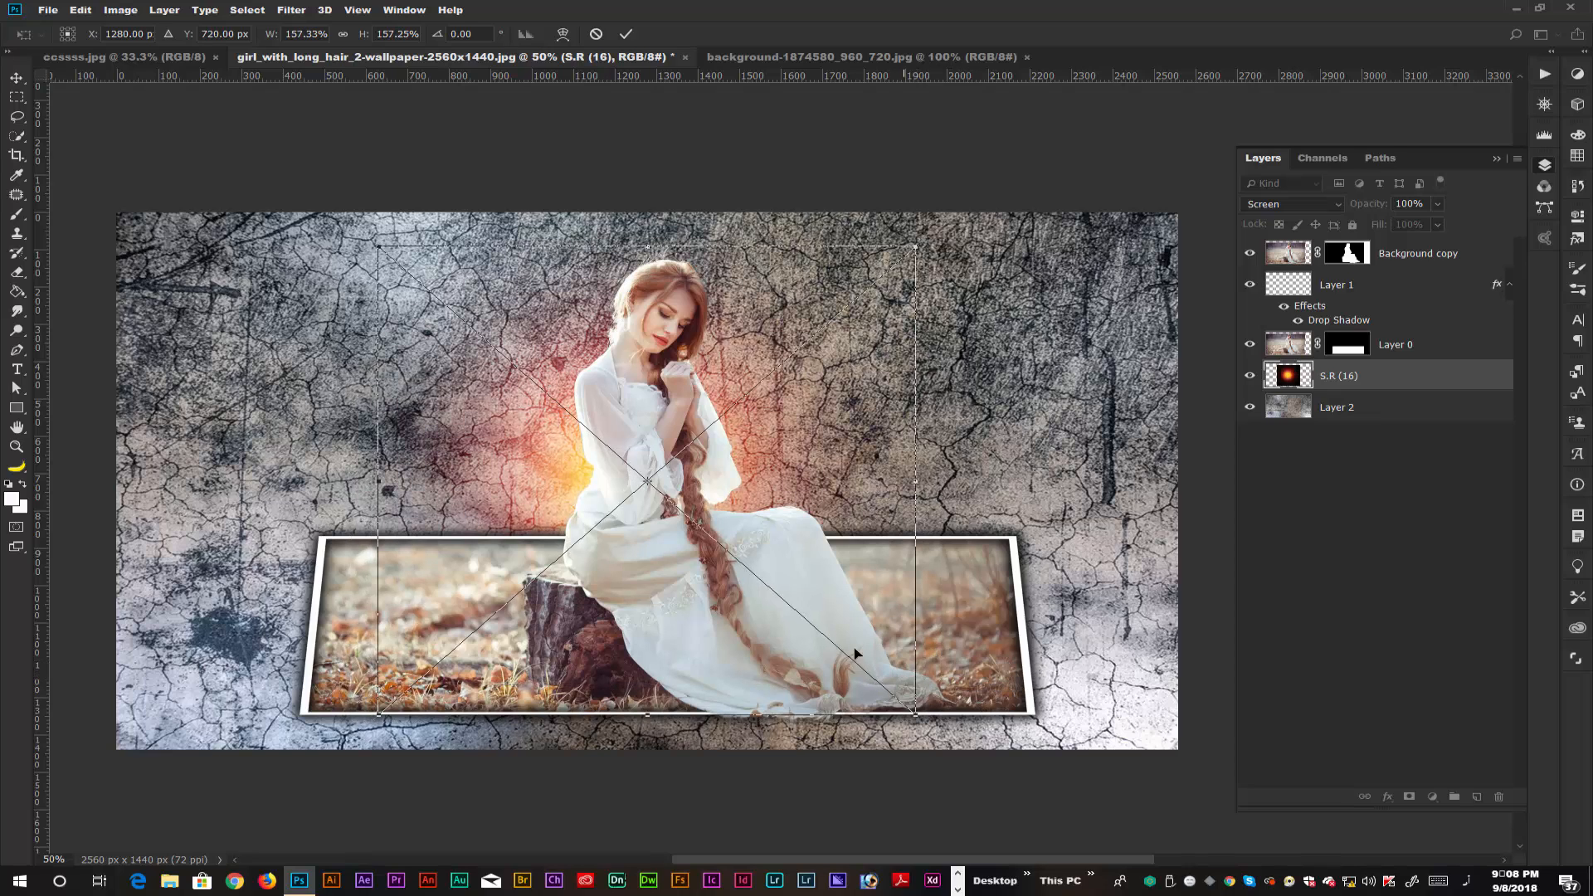
{"action": "key", "text": "Return"}
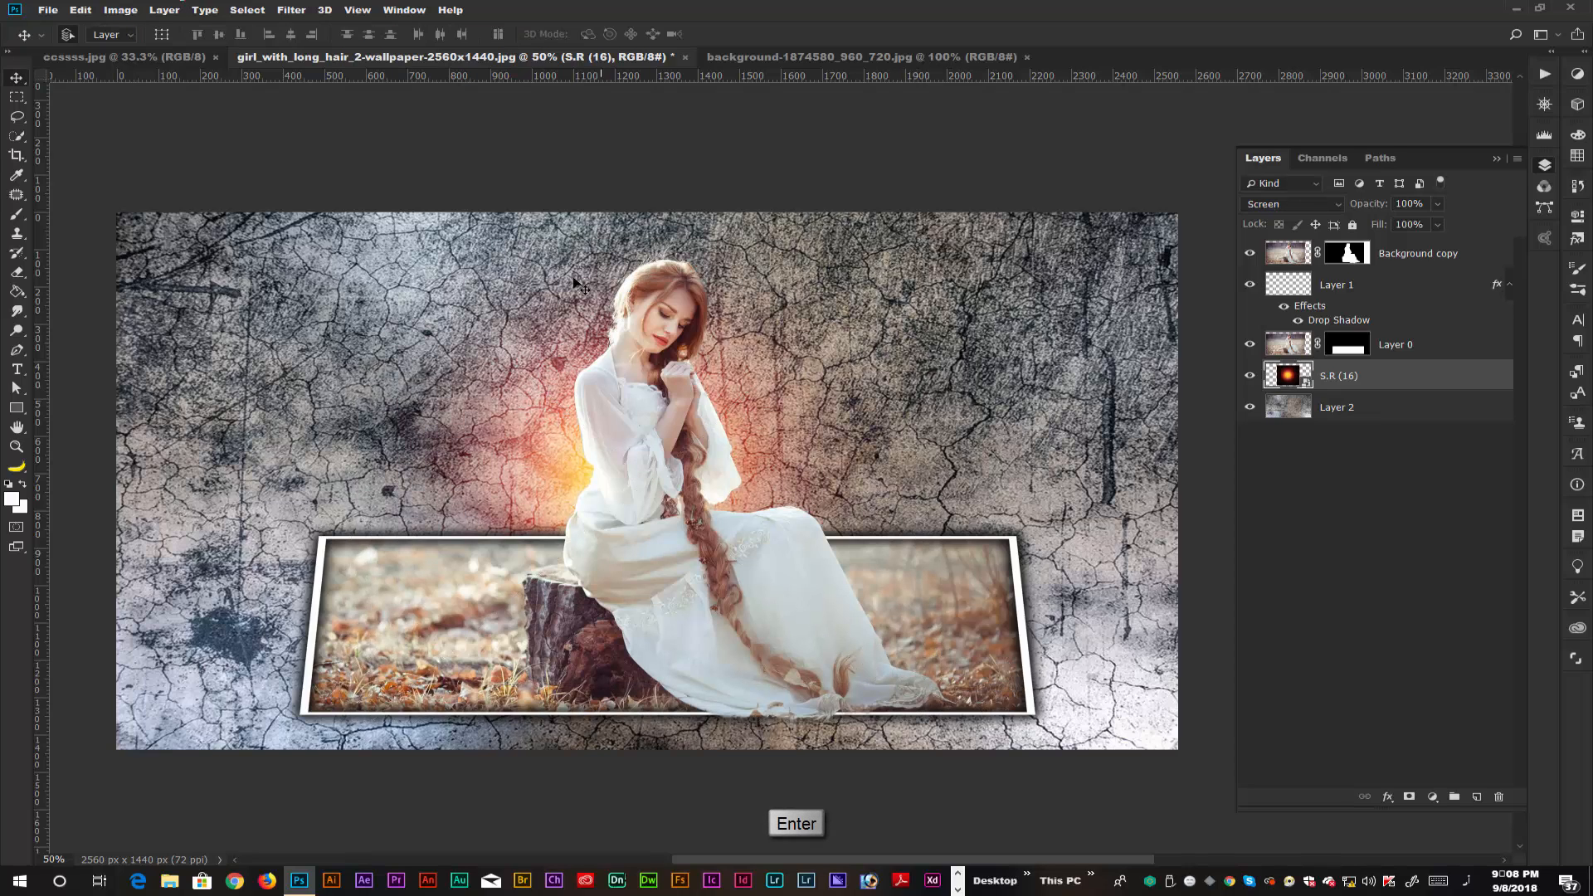
Duplicate the S.R (16) glow with the copy shifted slightly to the right behind the woman, and select Layer 0.
{"action": "left_click_drag", "start_coordinate": [563, 510], "coordinate": [615, 511]}
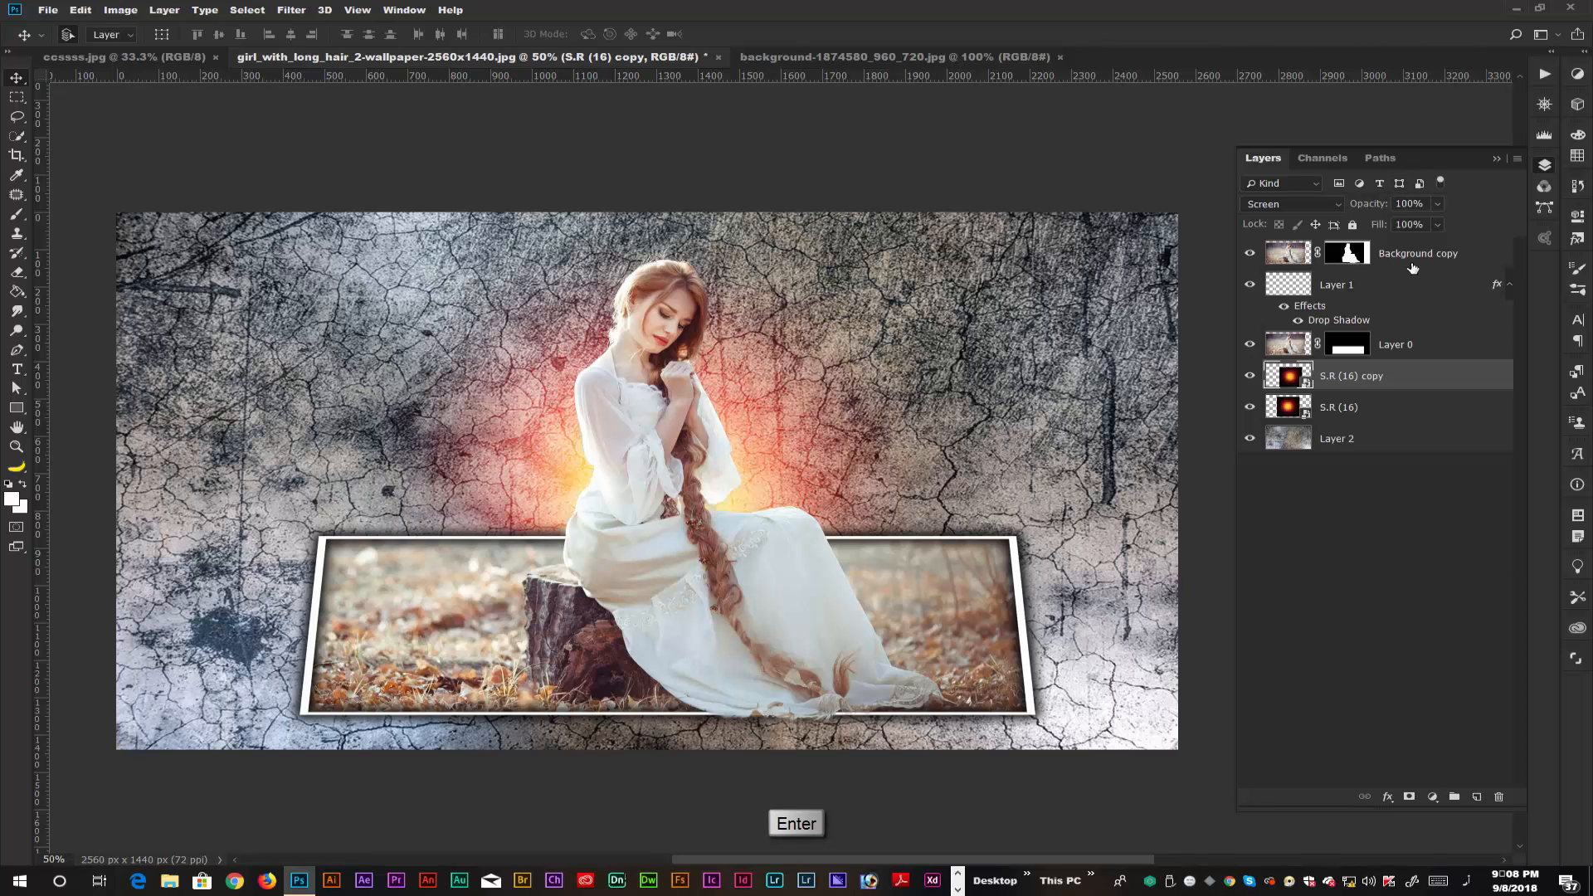
{"action": "left_click", "coordinate": [1444, 350], "text": "shift"}
{"action": "left_click", "coordinate": [1444, 350]}
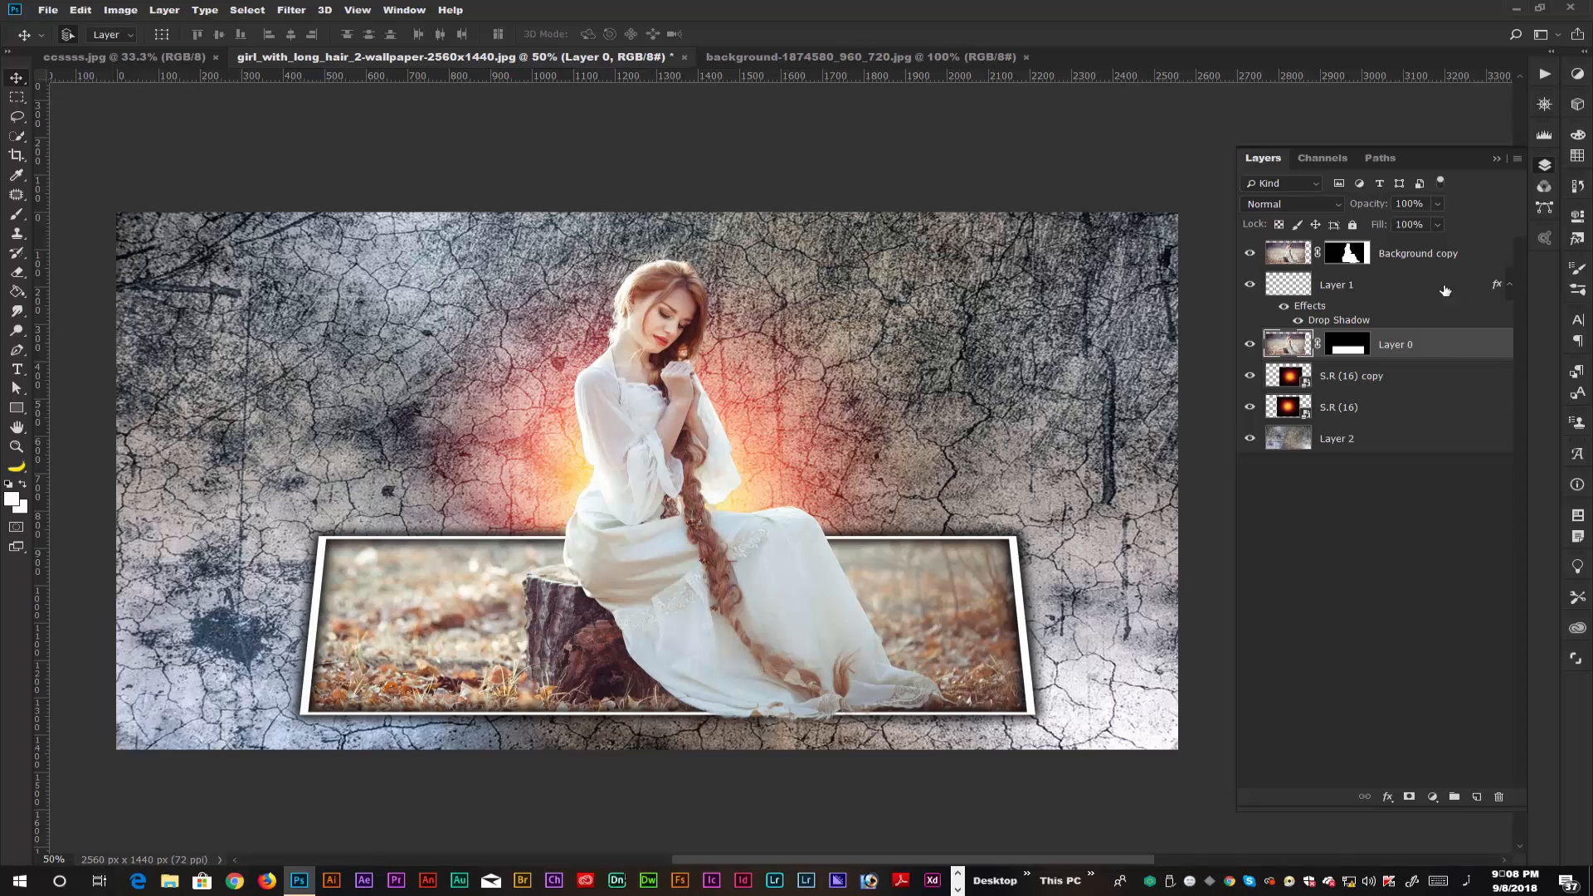
Merge the Background copy, Layer 1 and Layer 0 layers into a single layer.
{"action": "left_click", "coordinate": [1480, 260], "text": "shift"}
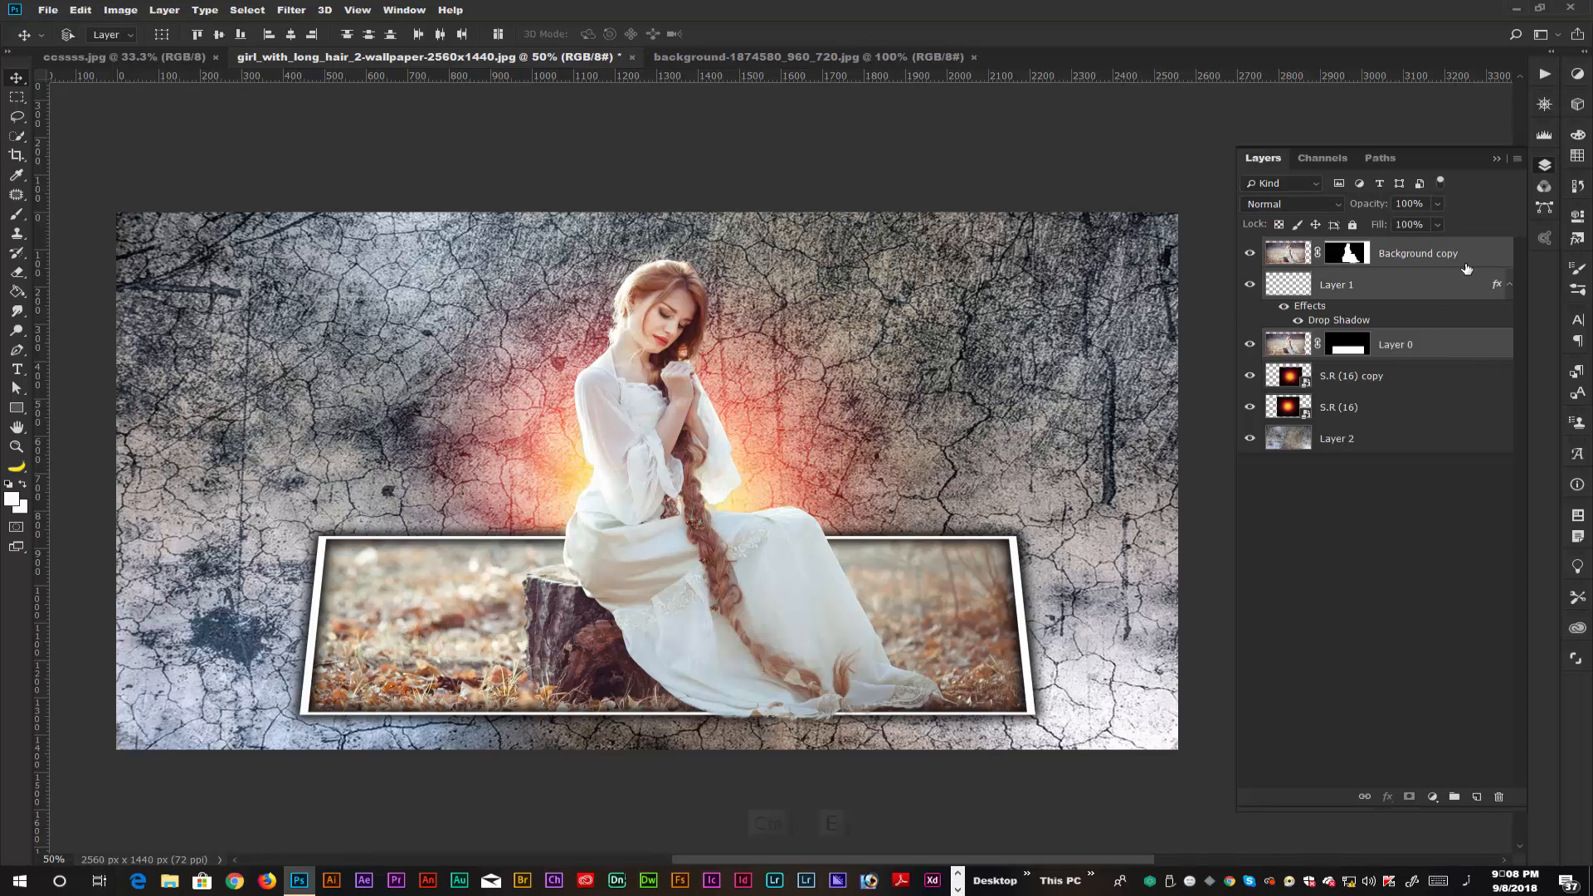
{"action": "key", "text": "ctrl+e"}
In the Camera Raw filter, set Exposure +0.30, Contrast +11, Highlights -18, Whites -11, Blacks -14, Clarity -9, Dehaze +4 and Vibrance -1.
{"action": "left_click", "coordinate": [292, 11]}
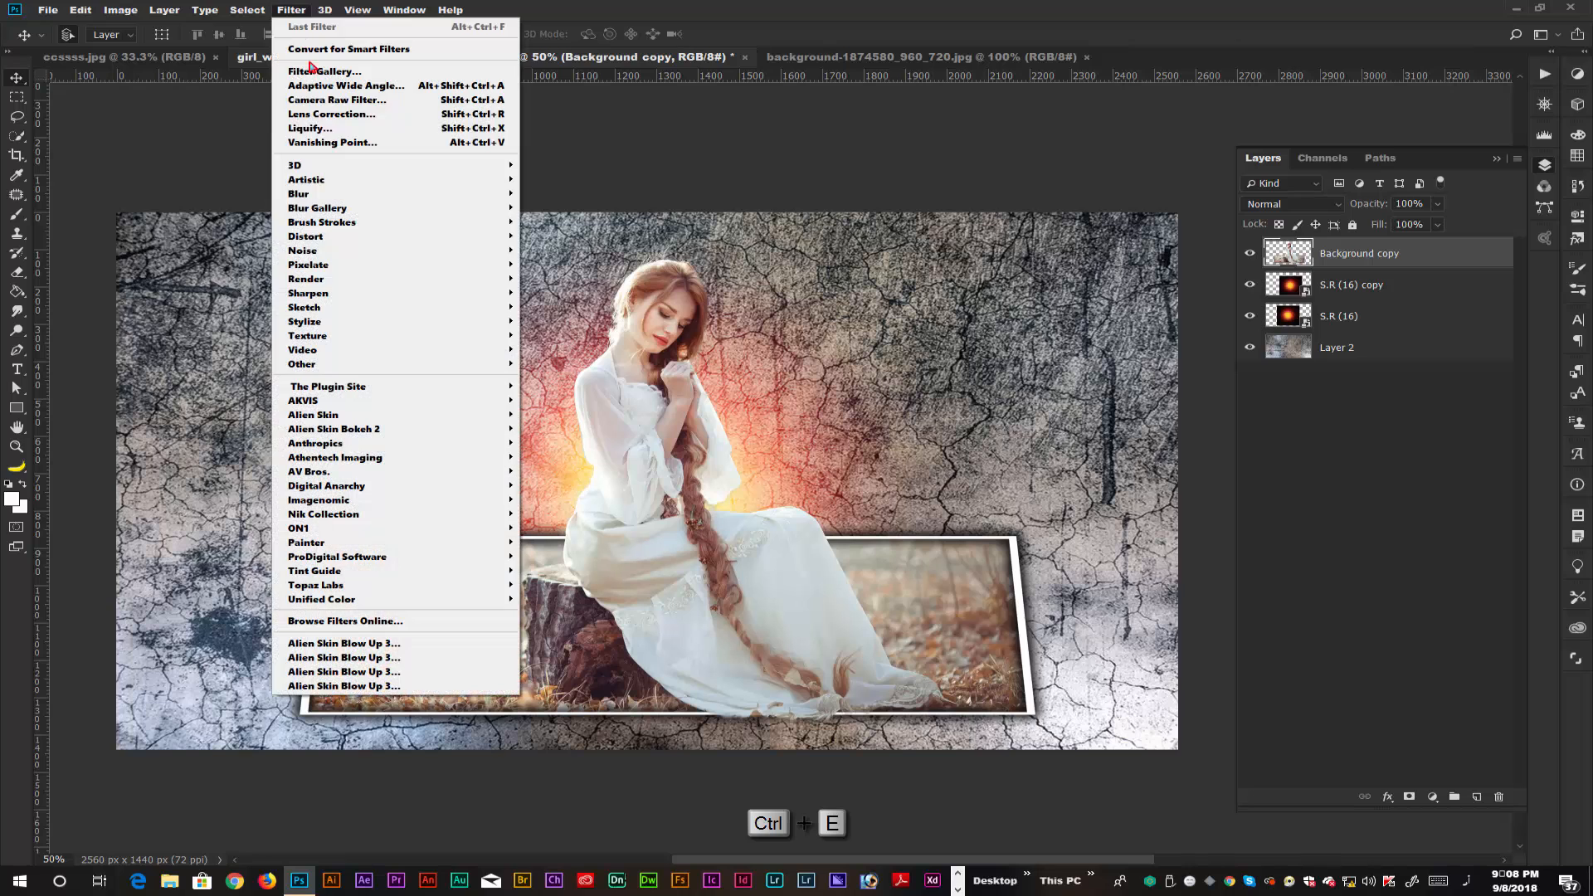
{"action": "left_click", "coordinate": [369, 109]}
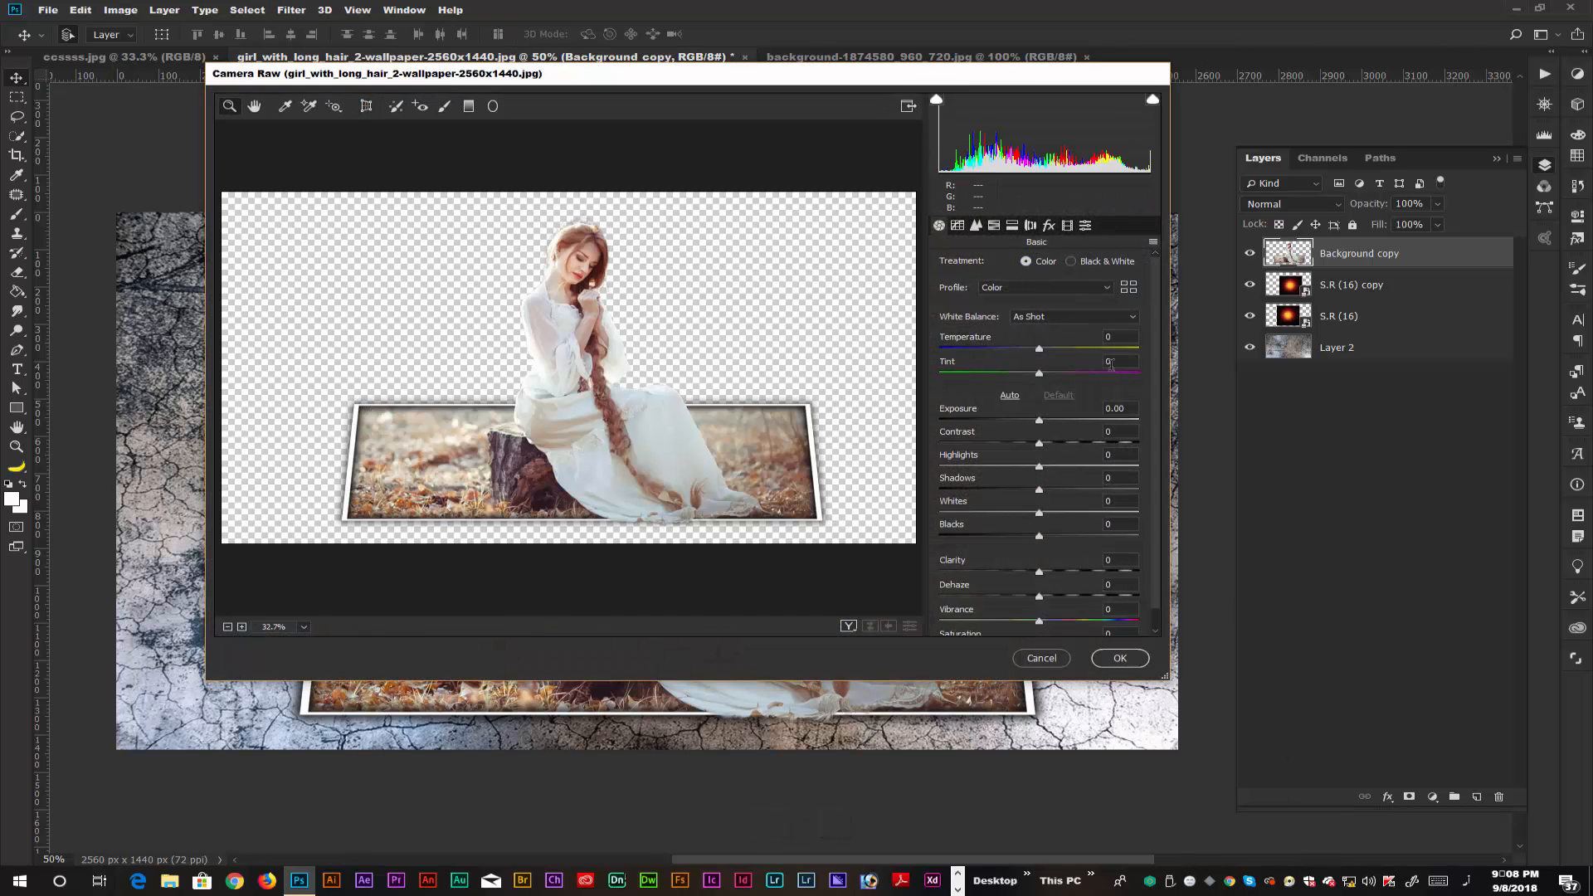
{"action": "left_click_drag", "start_coordinate": [1039, 422], "coordinate": [1044, 599]}
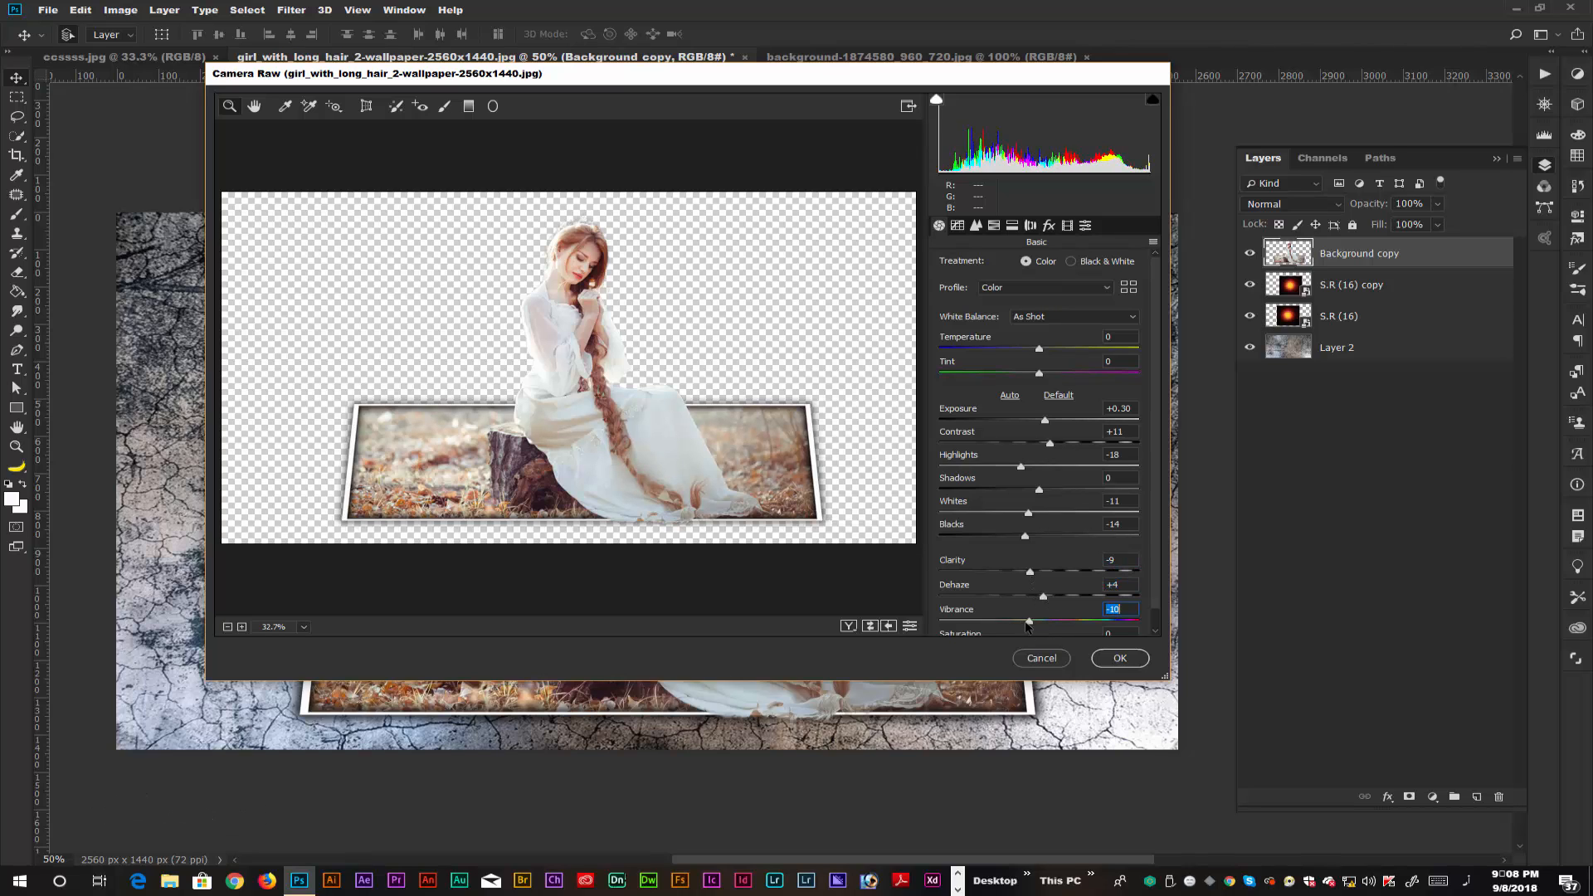
{"action": "left_click_drag", "start_coordinate": [1038, 623], "coordinate": [1036, 629]}
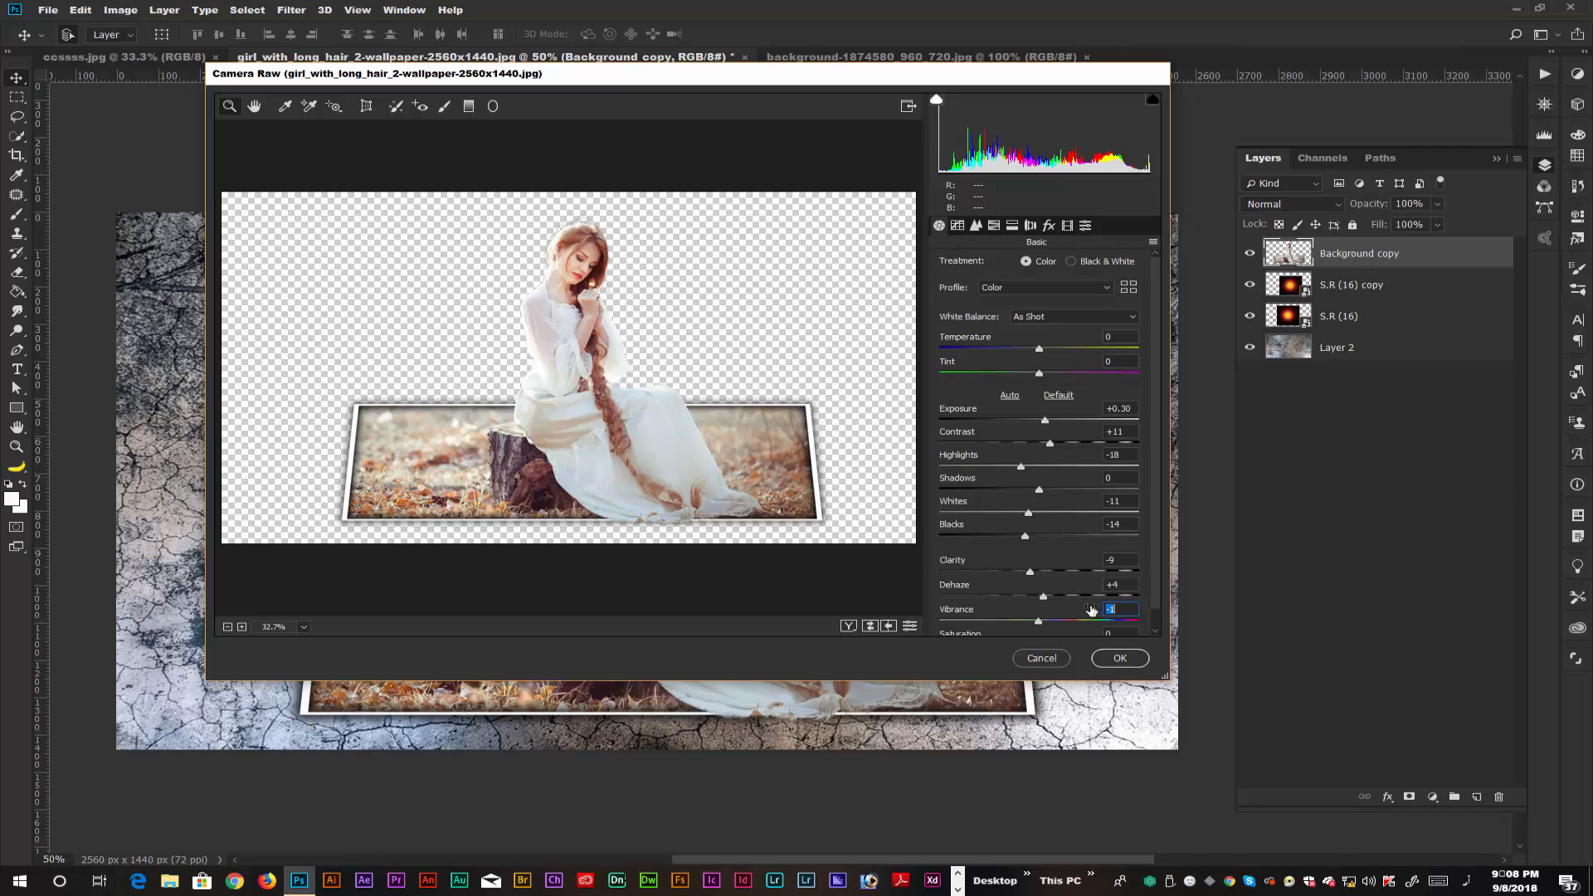
Set the Camera Raw hues to Reds -31, Greens +8, Aquas +18, Blues -15, Purples +19 and Magentas +2, and apply the filter.
{"action": "left_click", "coordinate": [1012, 226]}
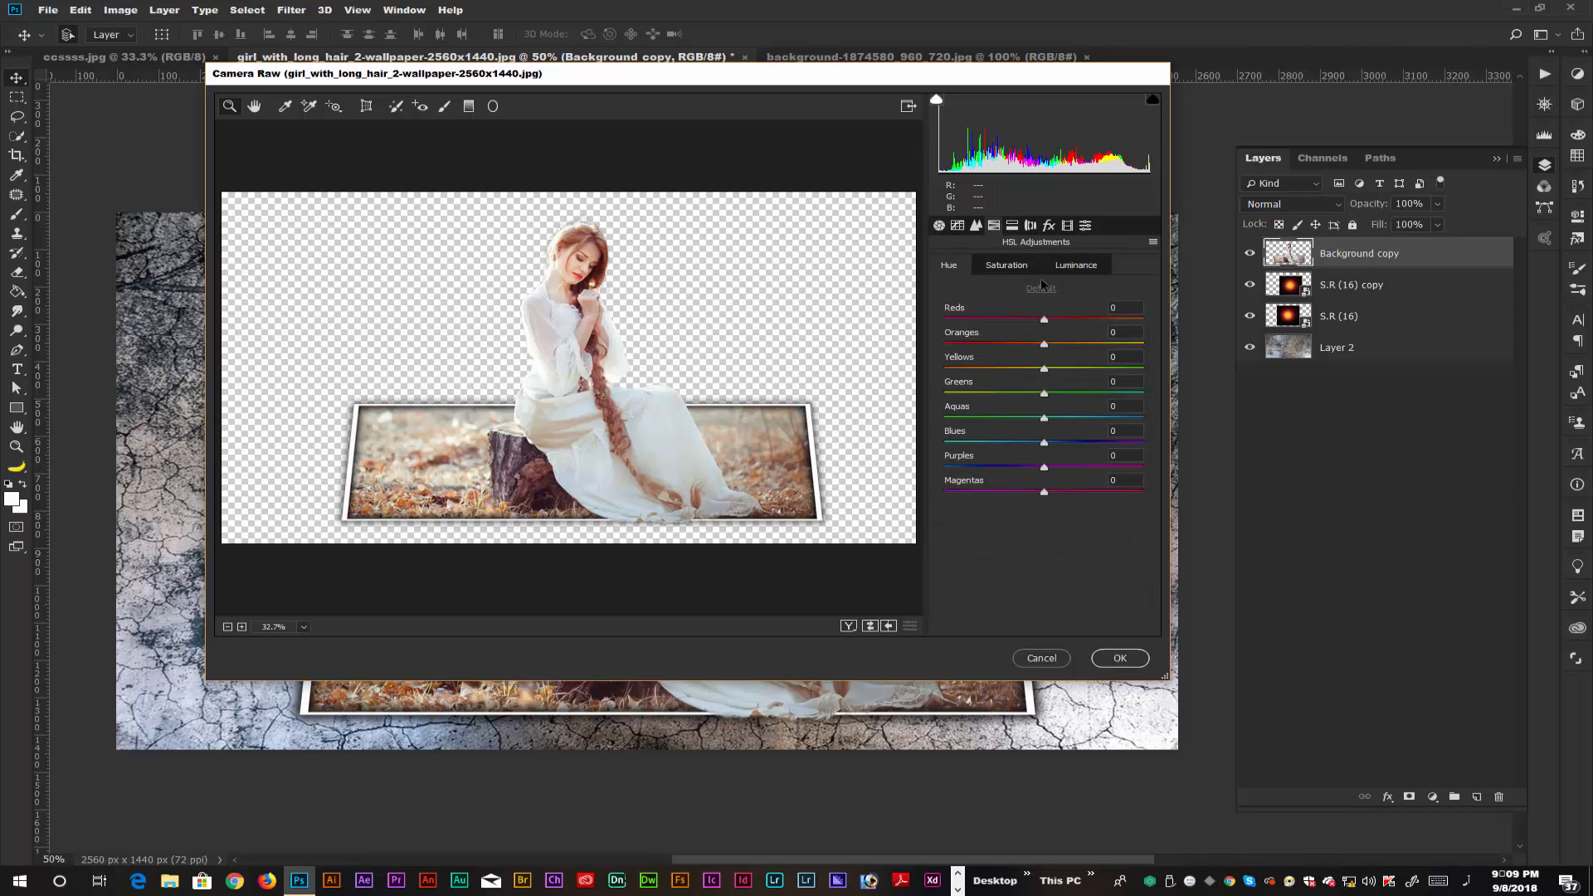
{"action": "left_click_drag", "start_coordinate": [1019, 319], "coordinate": [1013, 319]}
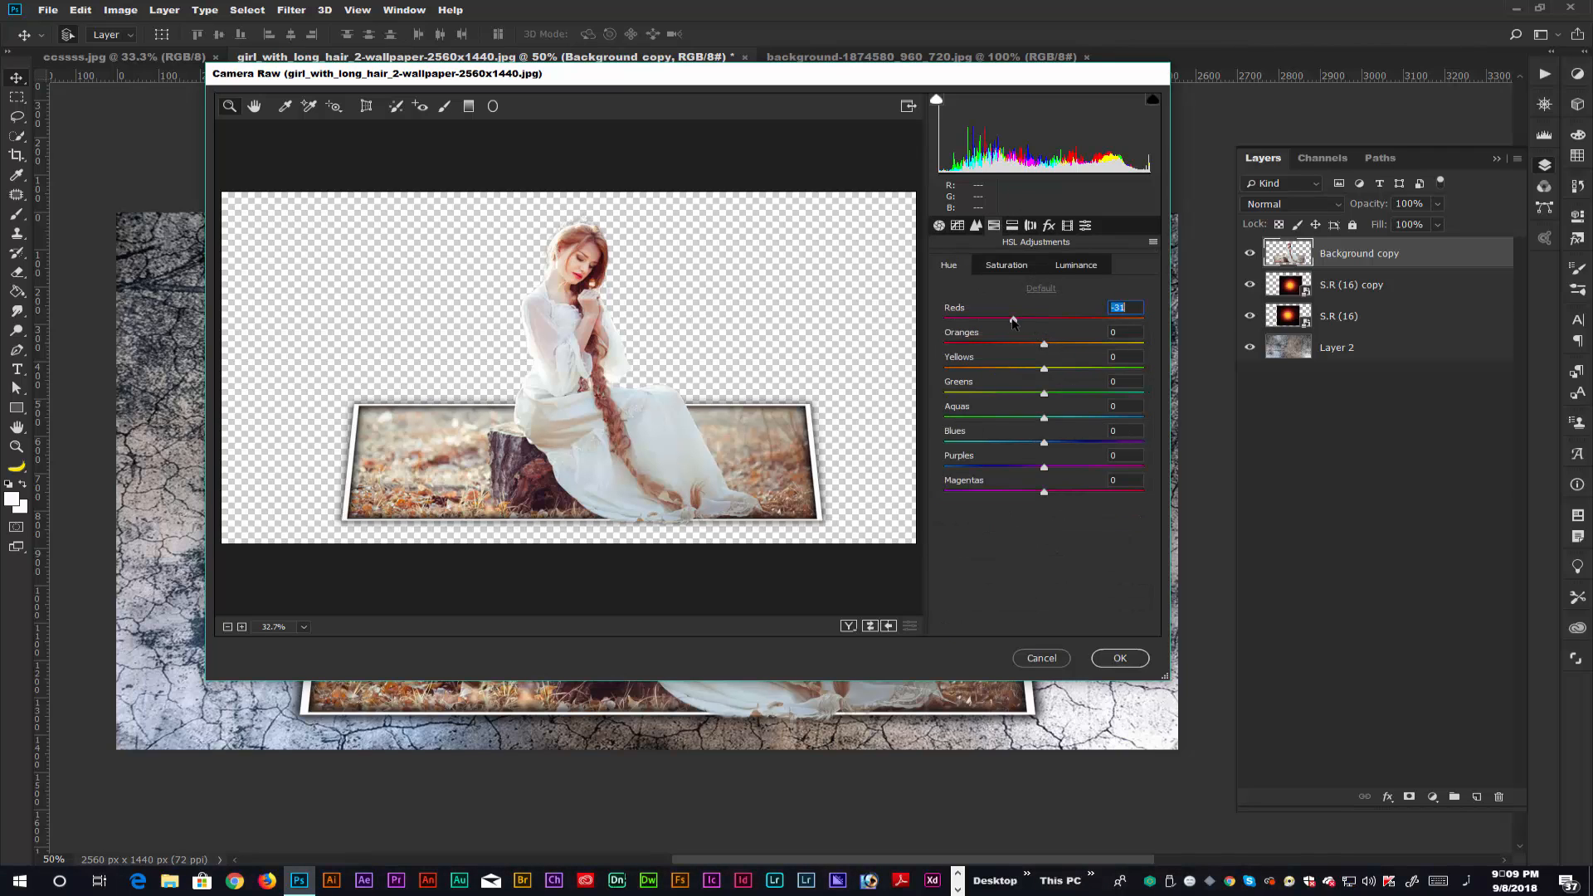
{"action": "left_click_drag", "start_coordinate": [1049, 396], "coordinate": [1047, 492]}
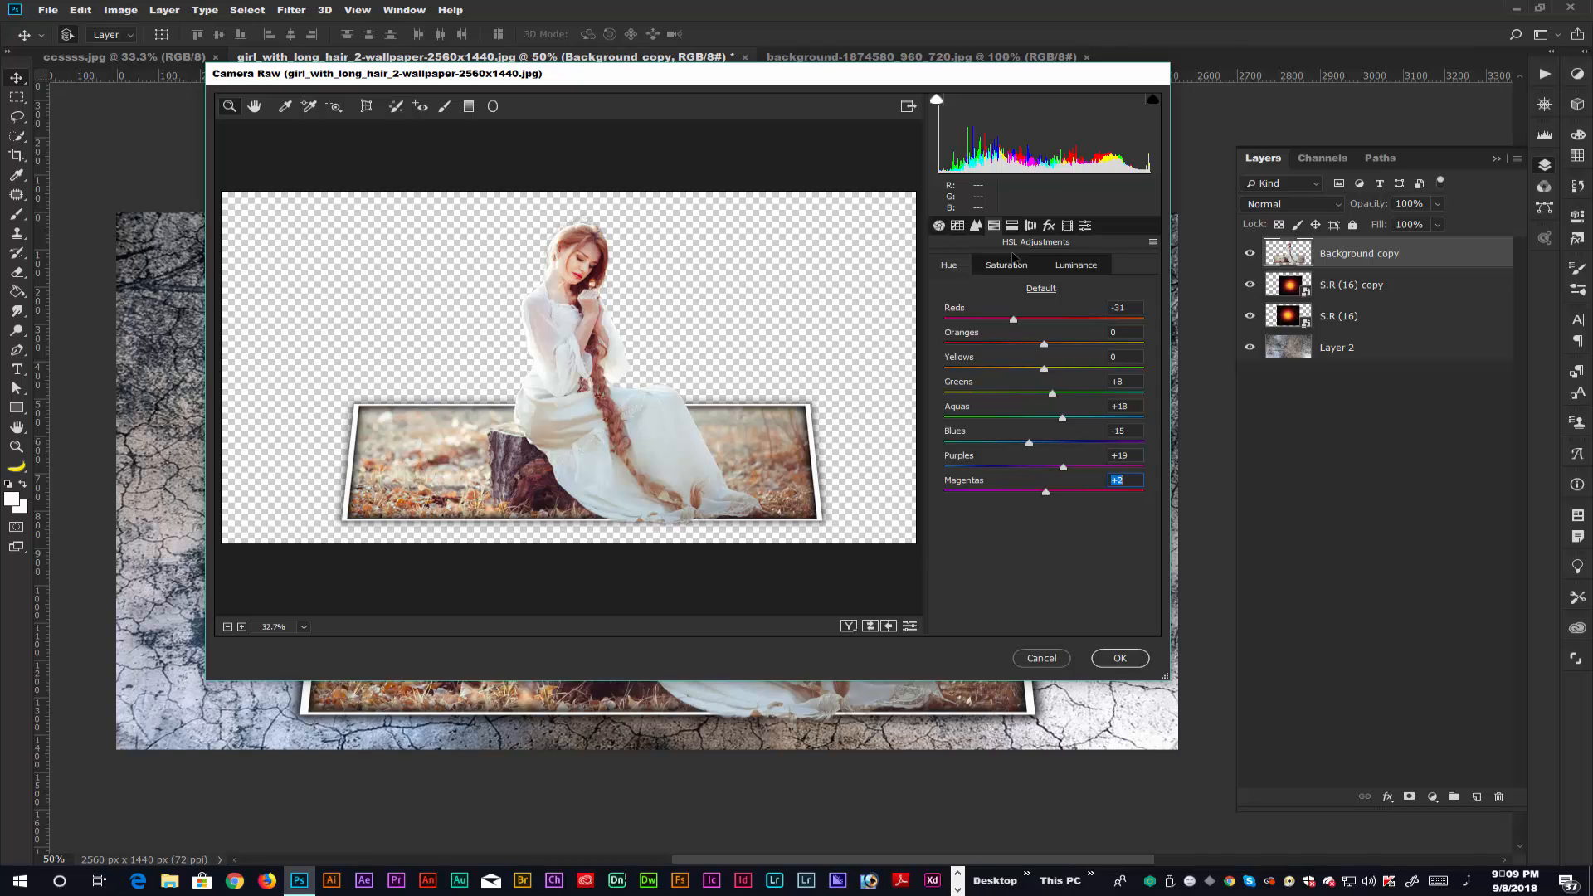
{"action": "left_click", "coordinate": [1120, 659]}
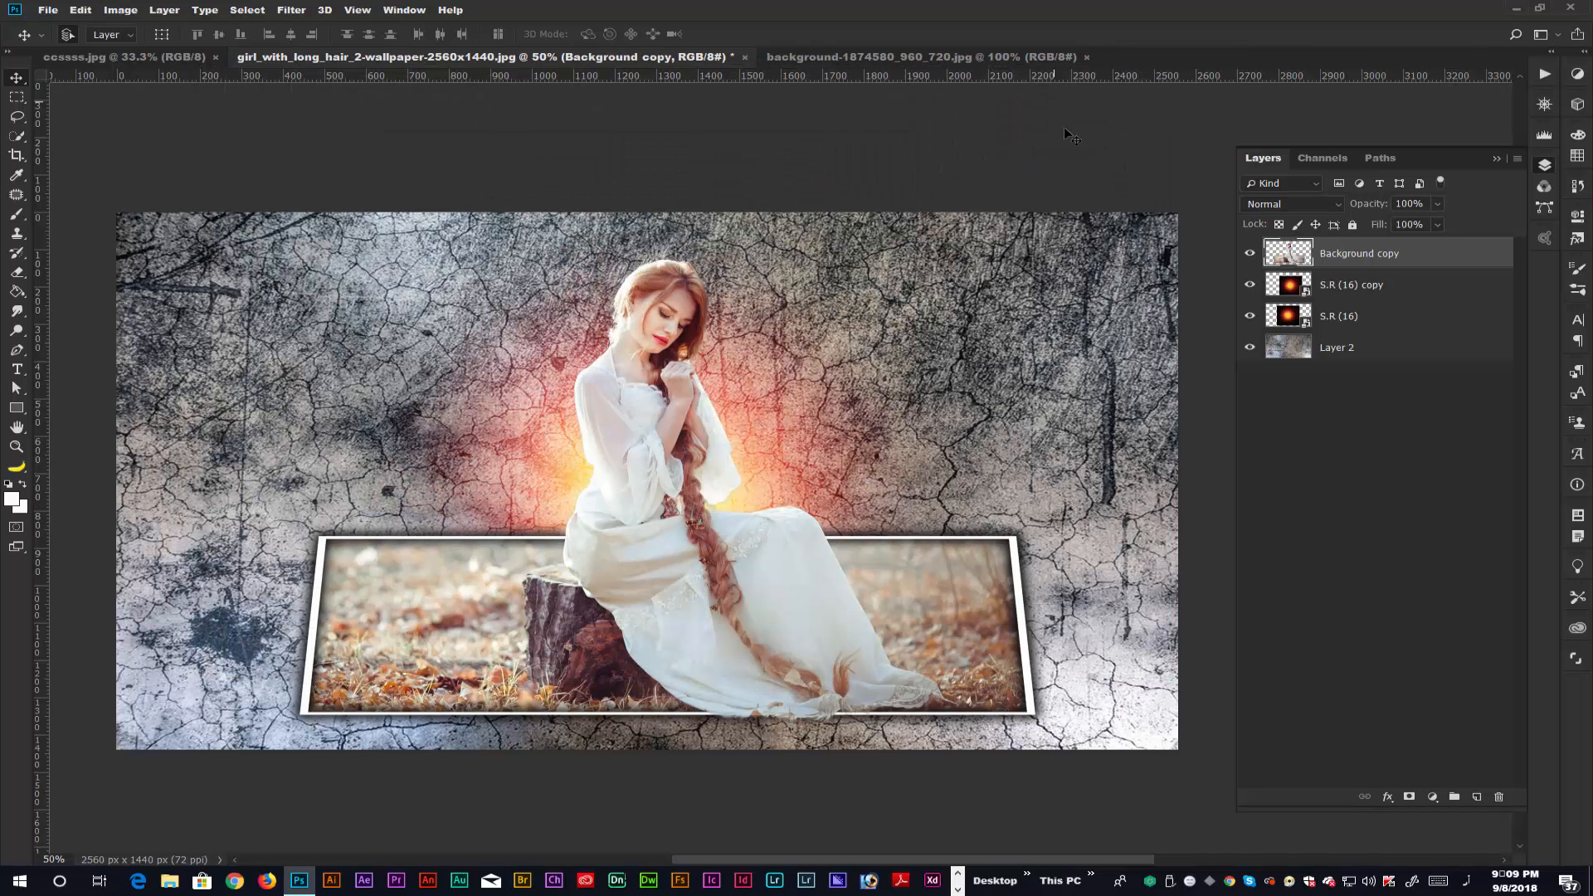
Place the embedded image S.R (58), the glowing heart, from the "1500+ PNG FILE S.R. EDITING" collection directly above Layer 2.
{"action": "left_click", "coordinate": [1424, 291]}
{"action": "left_click", "coordinate": [1351, 359]}
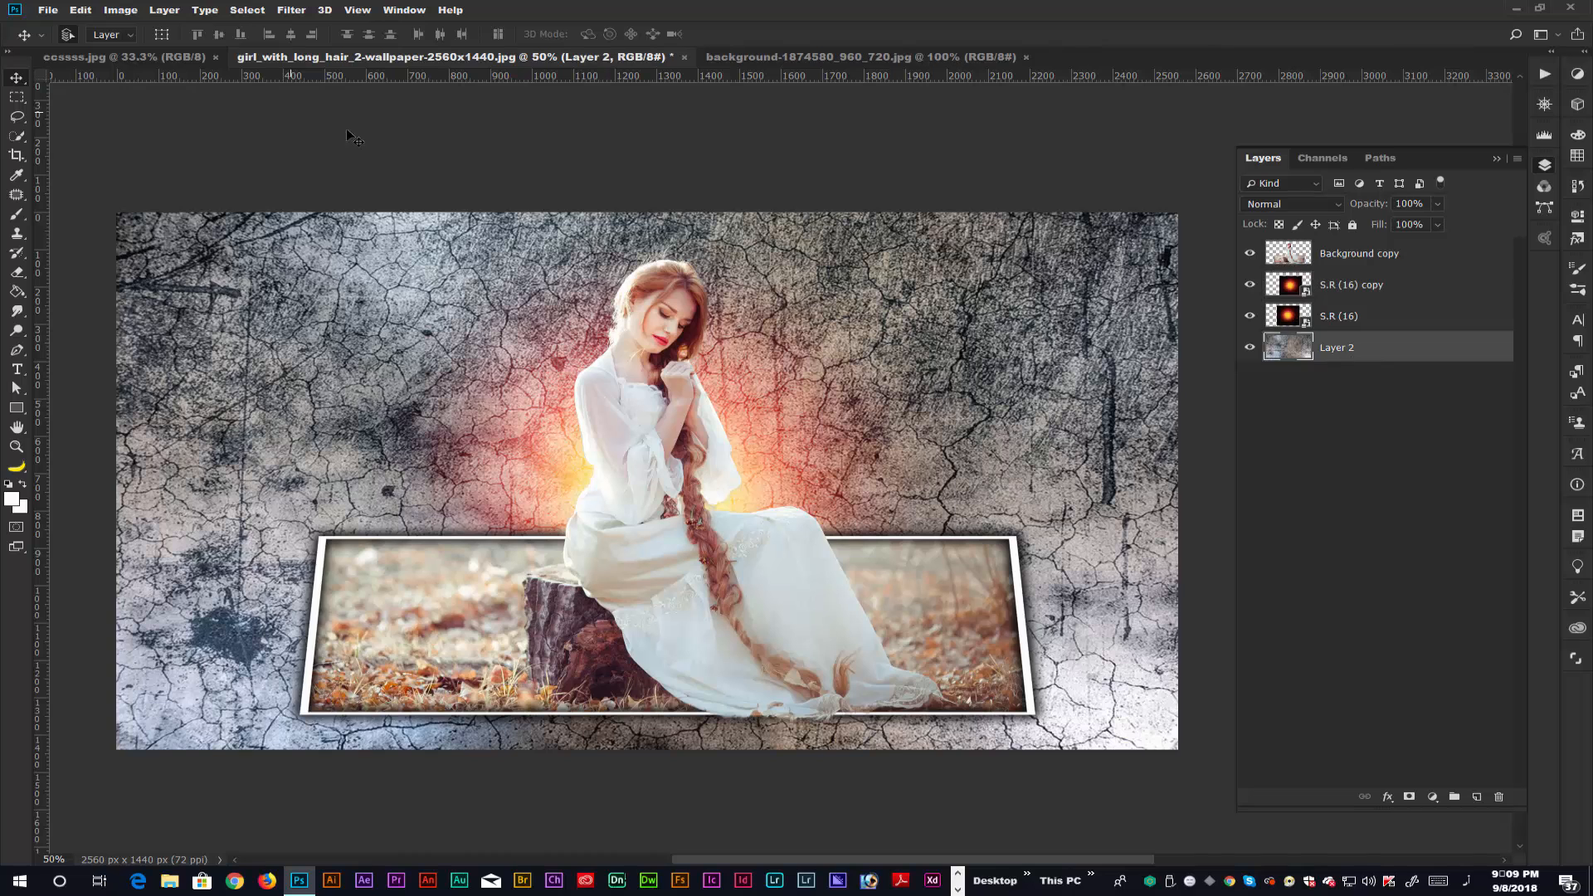
{"action": "left_click", "coordinate": [49, 11]}
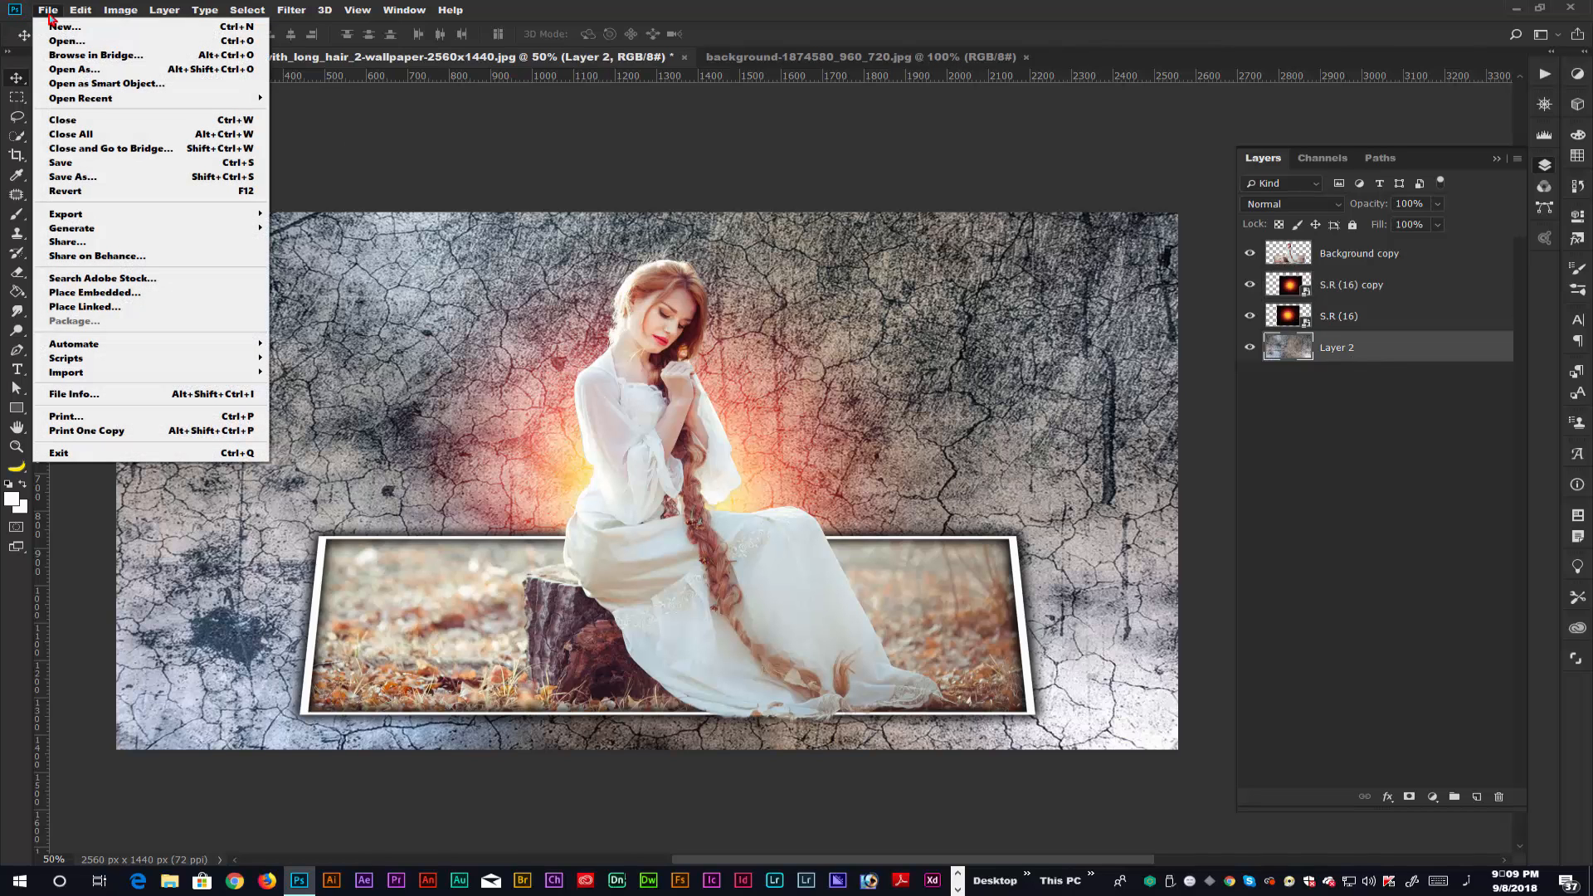
{"action": "left_click", "coordinate": [99, 292]}
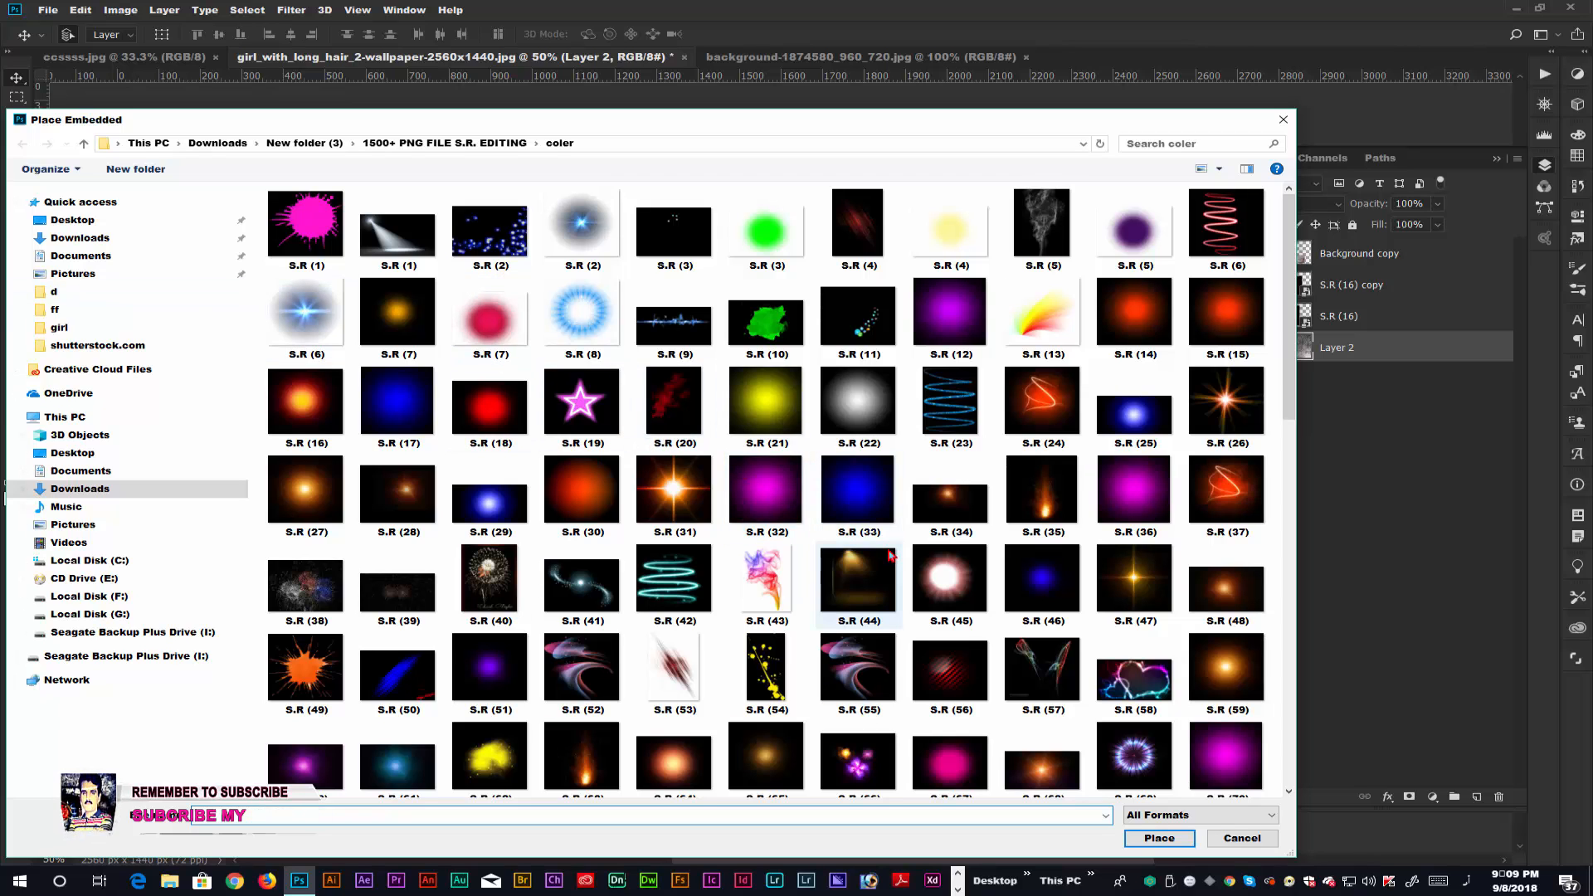
{"action": "left_click", "coordinate": [1131, 676]}
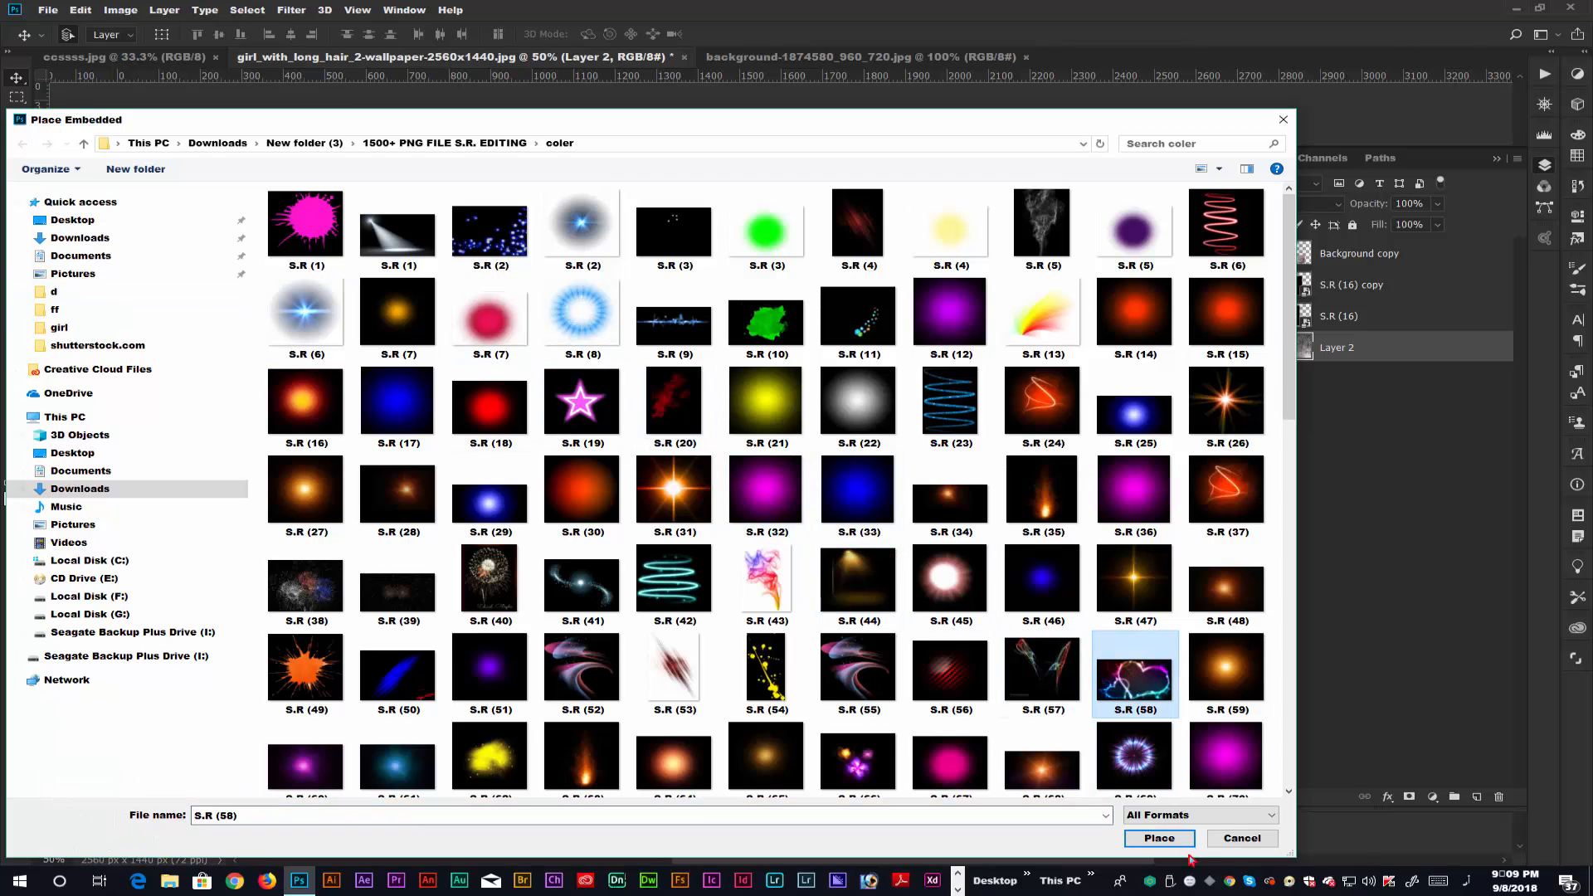
{"action": "left_click", "coordinate": [1159, 838]}
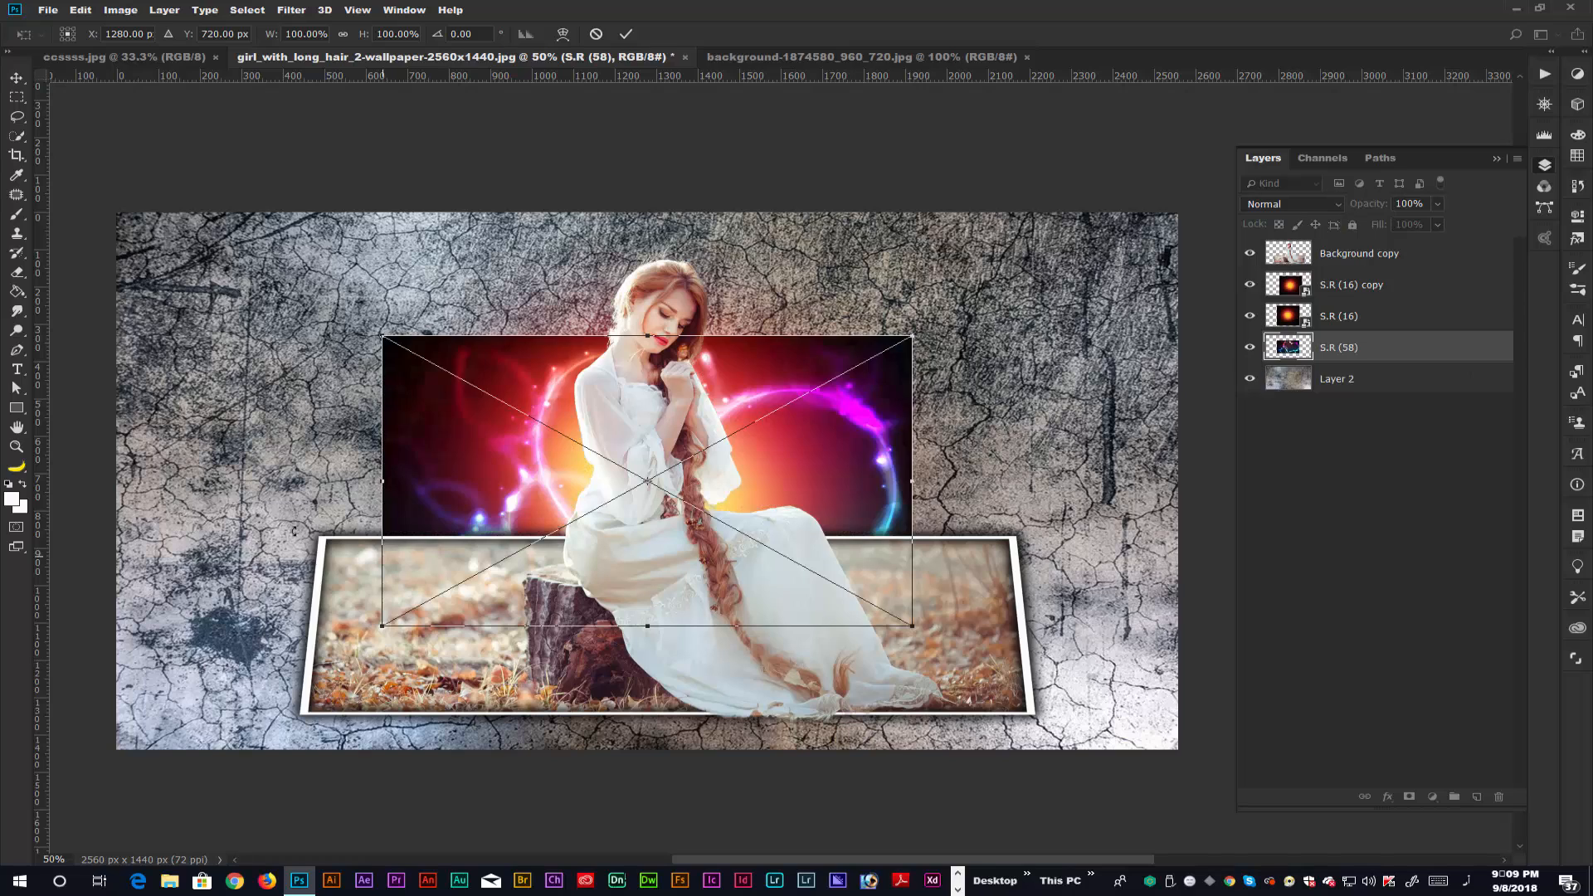
Set the placed heart's blend mode to Screen and enlarge it to about 195% width and 192.6% height across the wall.
{"action": "left_click", "coordinate": [1305, 206]}
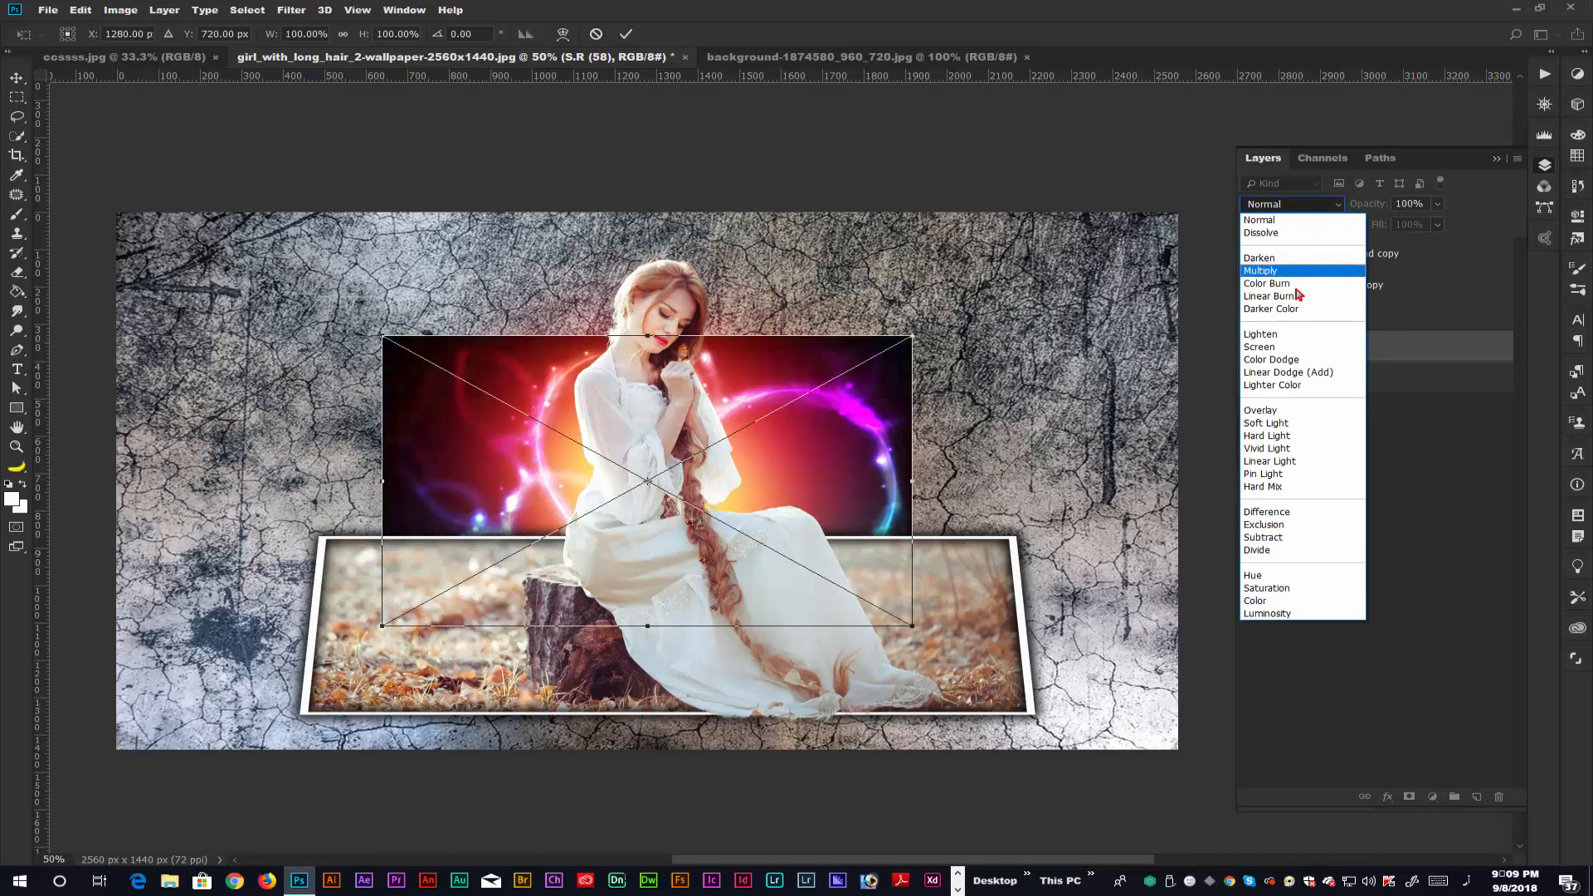
{"action": "left_click", "coordinate": [1295, 348]}
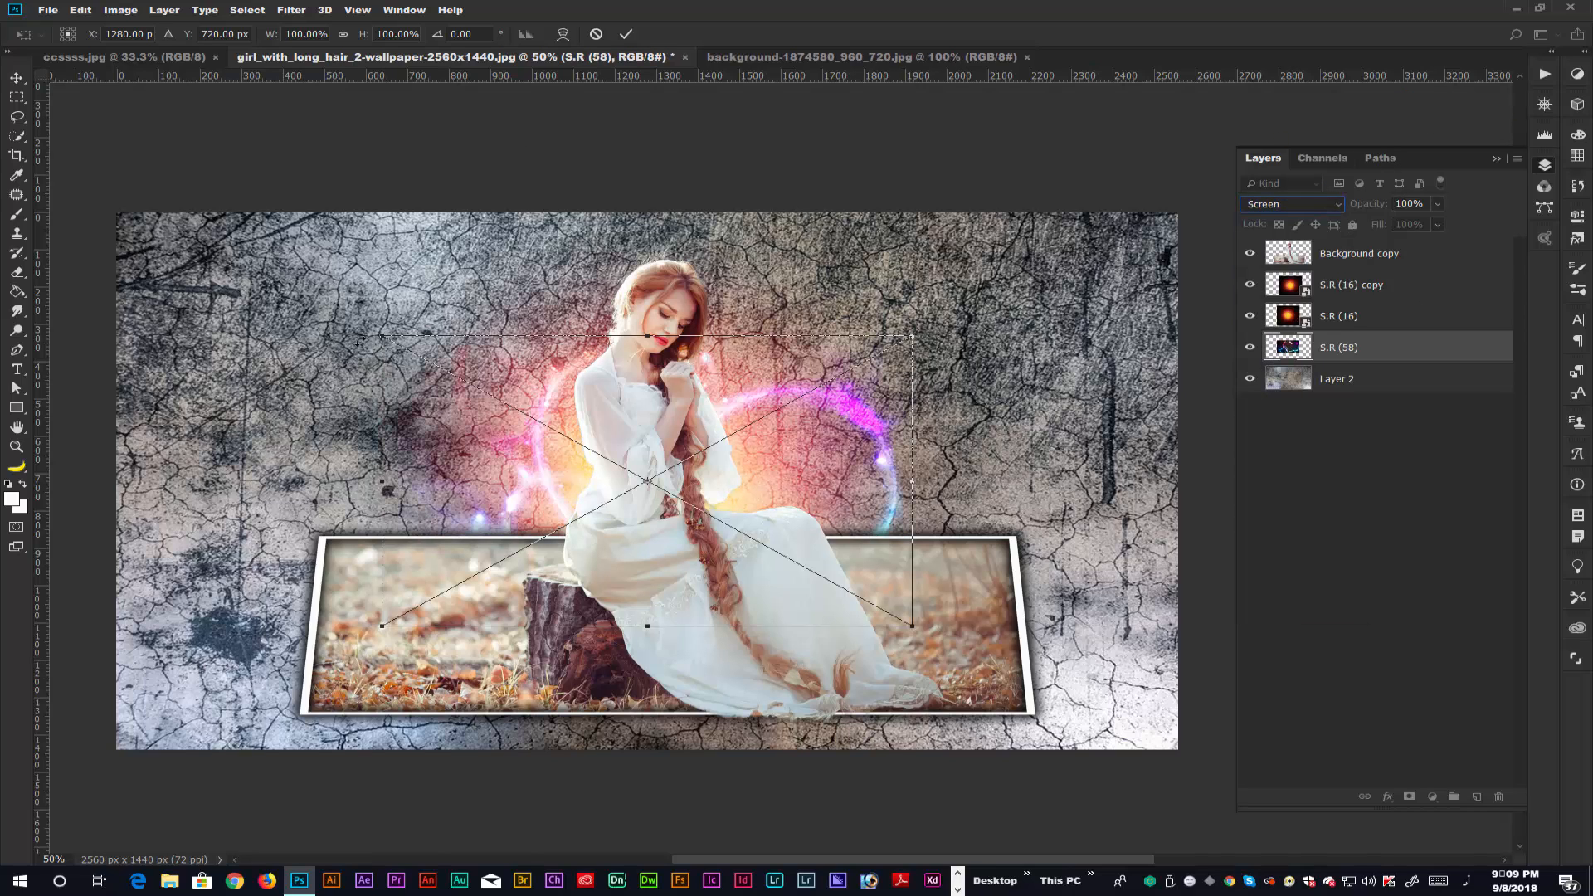
{"action": "left_click_drag", "start_coordinate": [382, 336], "coordinate": [73, 207]}
{"action": "left_click_drag", "start_coordinate": [826, 320], "coordinate": [799, 302]}
{"action": "left_click_drag", "start_coordinate": [60, 166], "coordinate": [97, 187]}
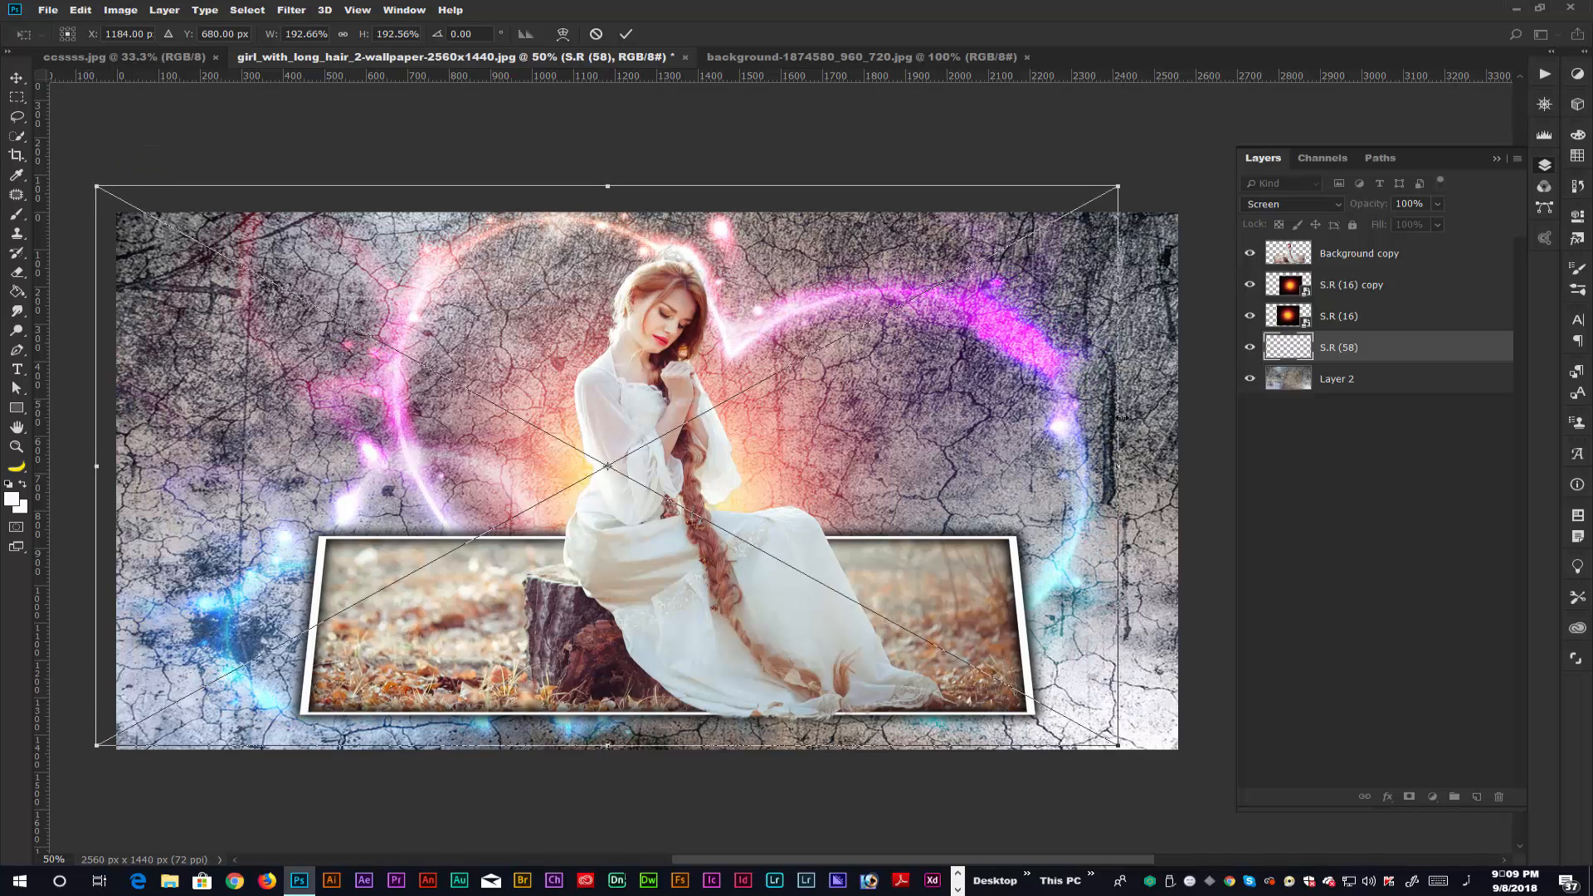
{"action": "left_click_drag", "start_coordinate": [1124, 493], "coordinate": [1136, 493]}
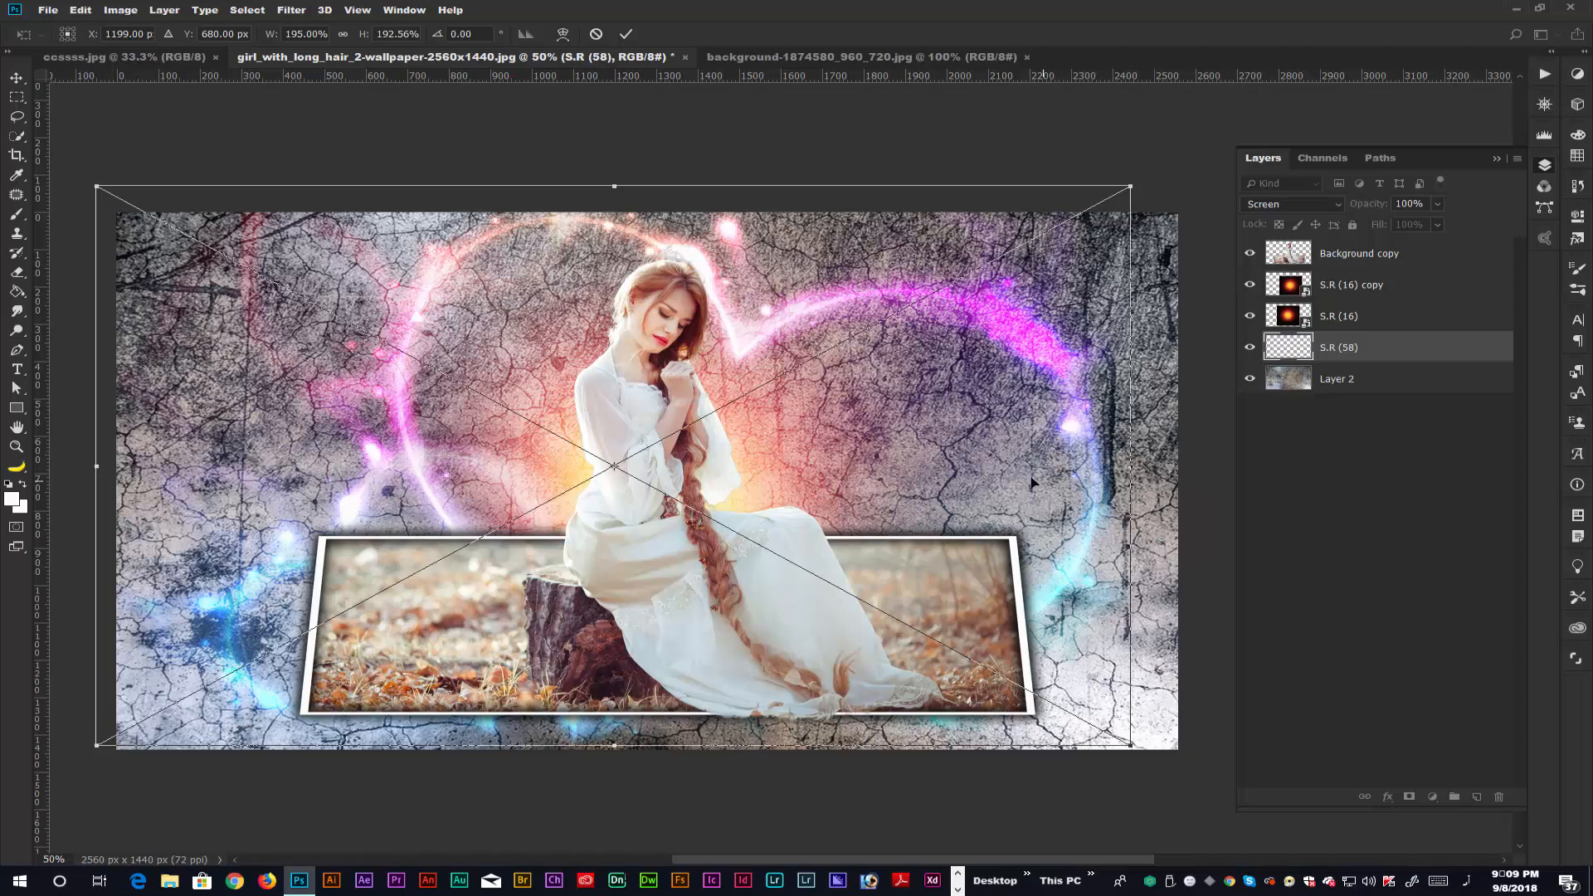
Rotate the heart to about -13.8°, scale it to about 188.5% by 186.2% behind the woman, and lower its fill to 62%.
{"action": "mouse_move", "coordinate": [1024, 476]}
{"action": "left_mouse_down"}
{"action": "mouse_move", "coordinate": [989, 471]}
{"action": "mouse_move", "coordinate": [1041, 470]}
{"action": "left_mouse_up"}
{"action": "left_click_drag", "start_coordinate": [565, 143], "coordinate": [499, 172]}
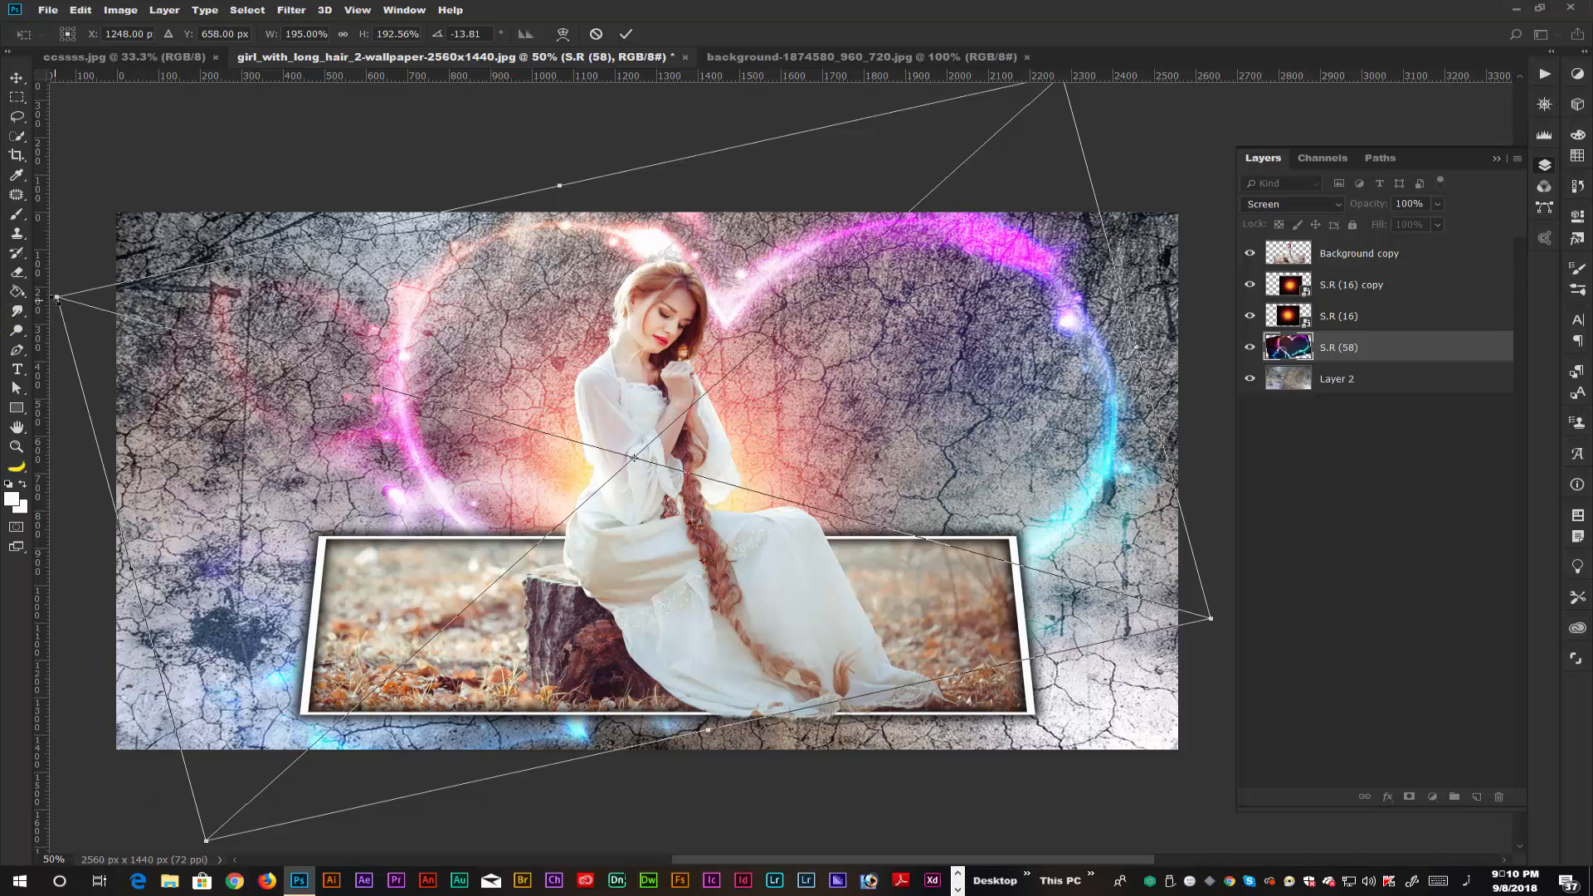
{"action": "left_click_drag", "start_coordinate": [56, 298], "coordinate": [77, 303]}
{"action": "left_click_drag", "start_coordinate": [389, 366], "coordinate": [354, 363]}
{"action": "key", "text": "Return"}
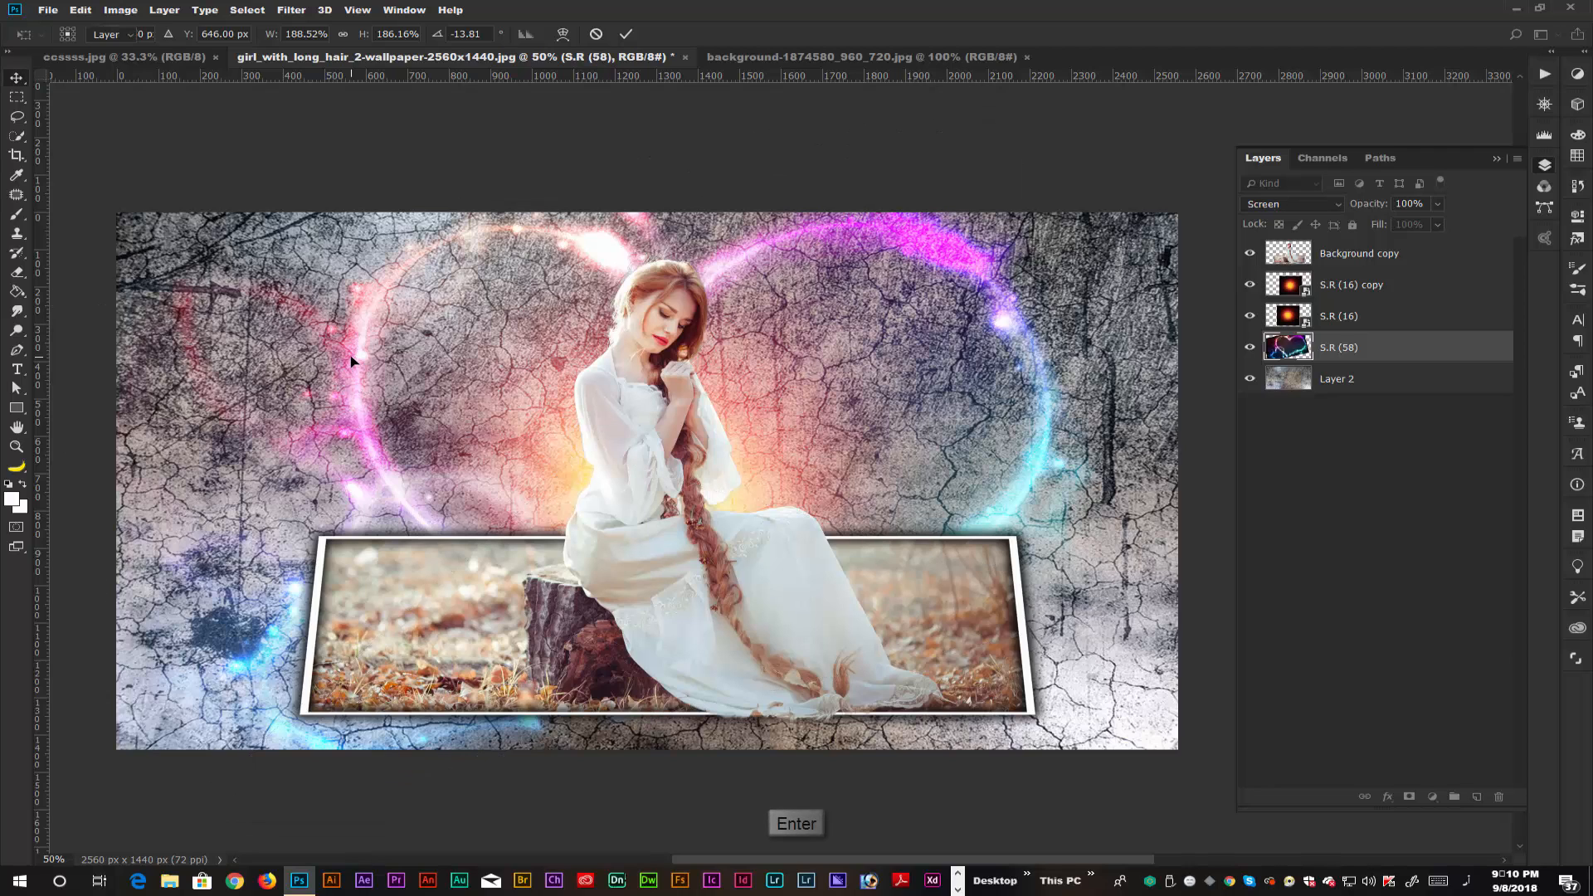
{"action": "left_click_drag", "start_coordinate": [1383, 226], "coordinate": [1352, 230]}
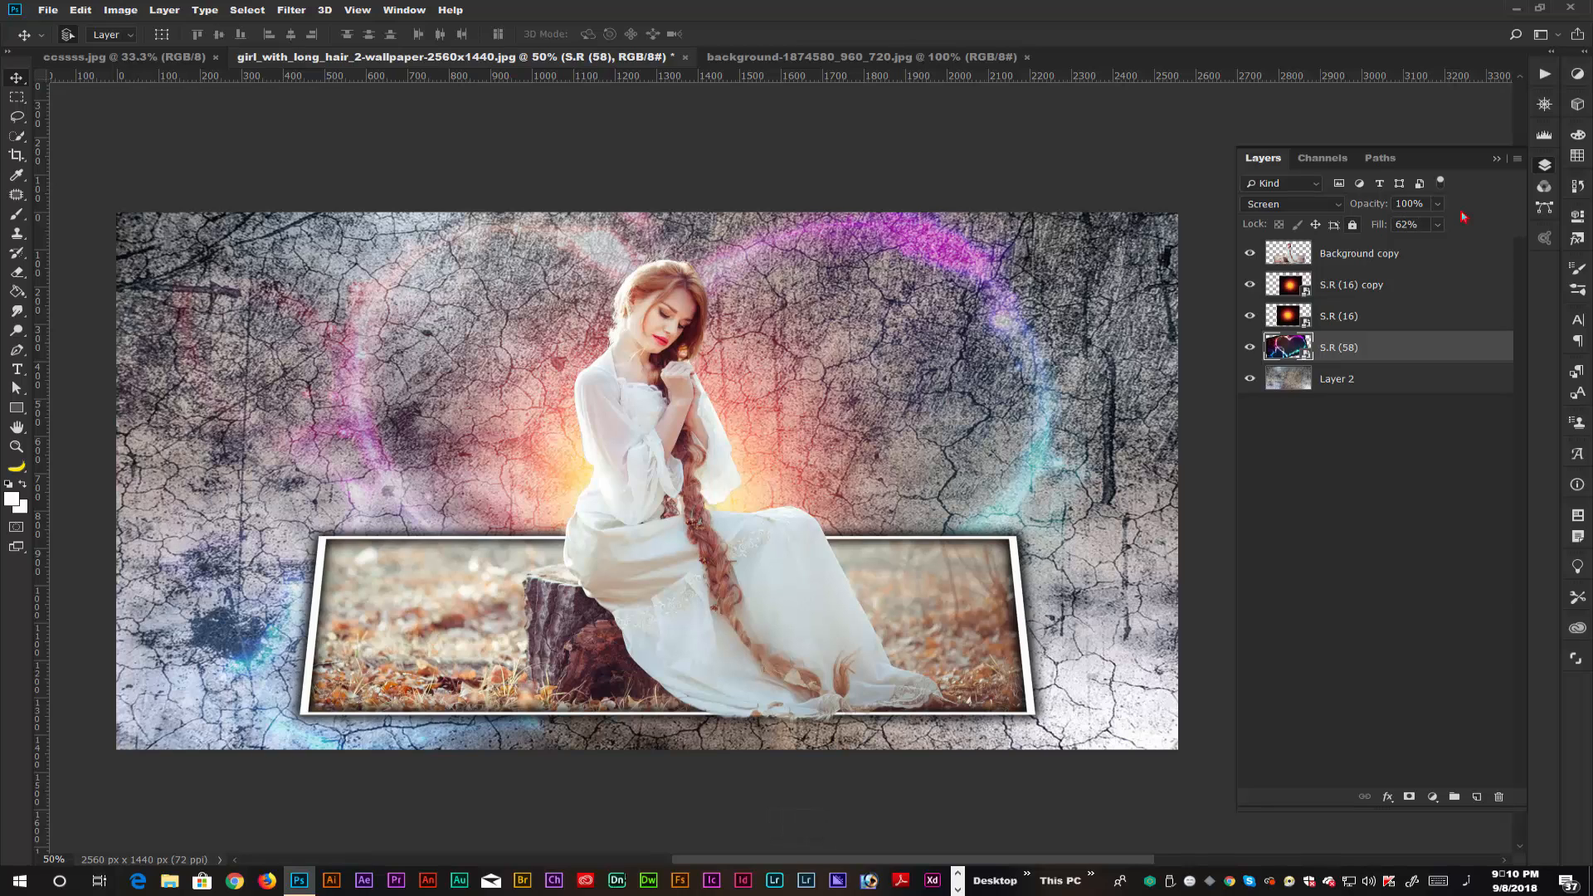
Select all layers from Background copy down to Layer 2 and stamp the visible image onto a new layer on top.
{"action": "left_click", "coordinate": [1452, 258]}
{"action": "left_click", "coordinate": [1415, 357], "text": "shift"}
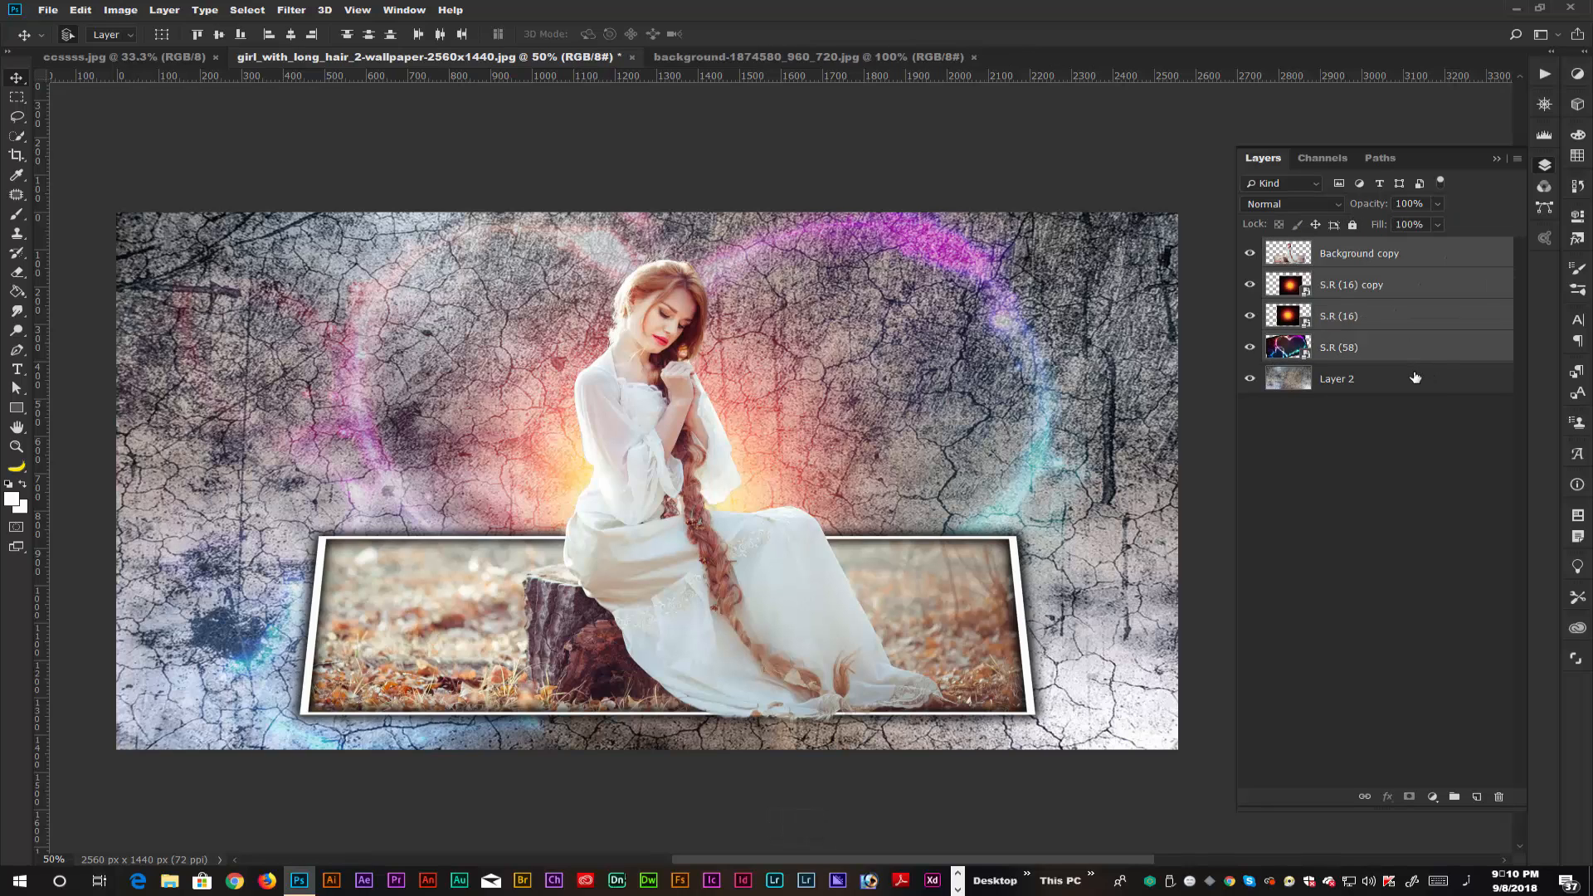
{"action": "left_click", "coordinate": [1415, 378], "text": "shift"}
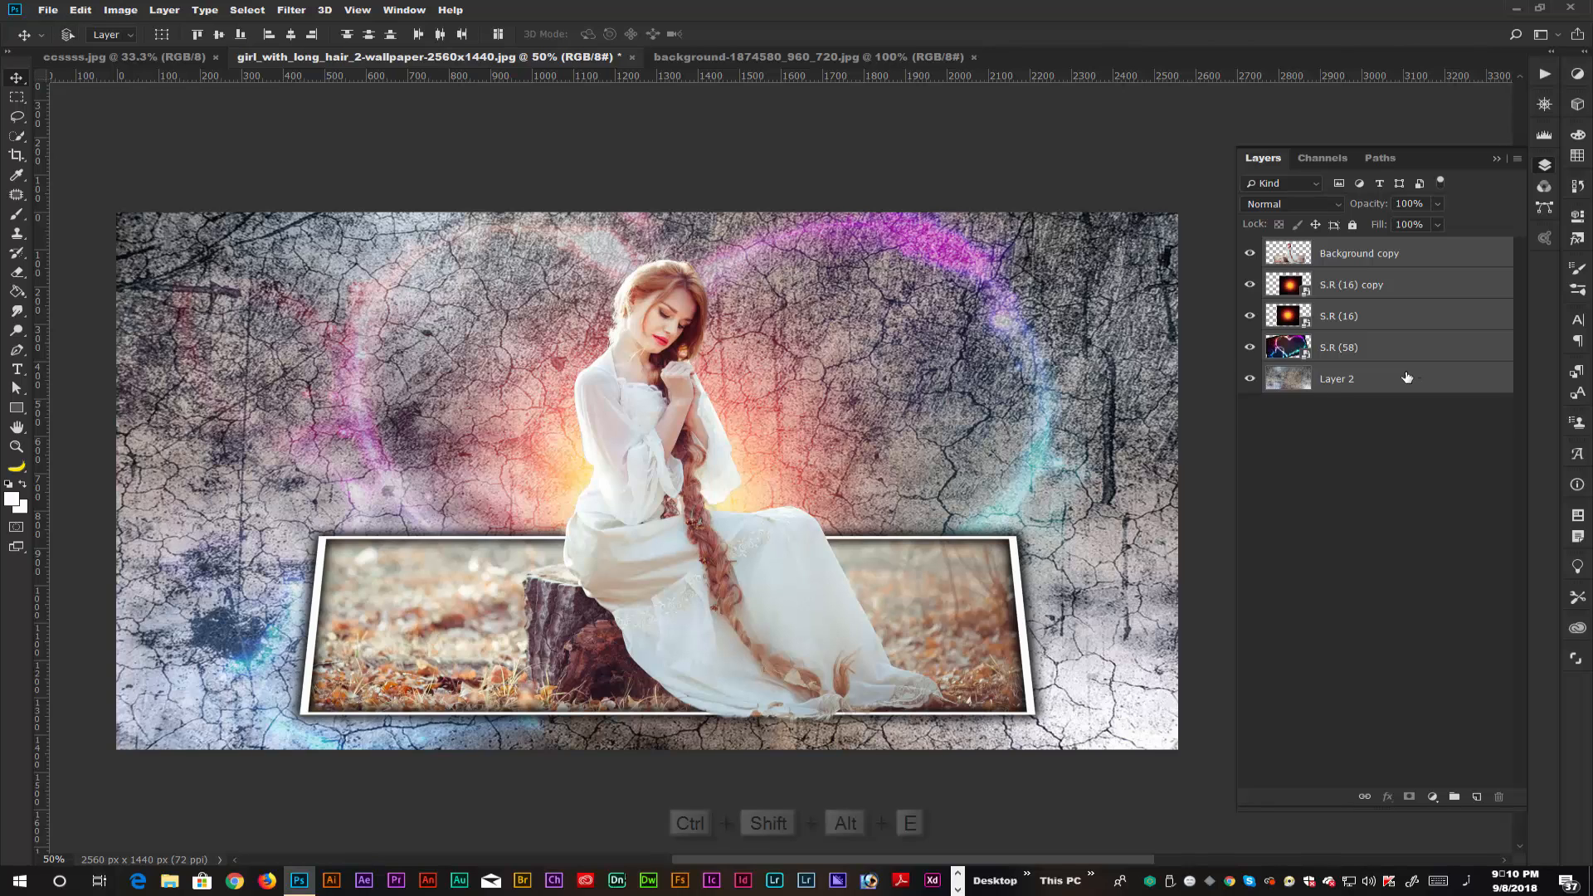
{"action": "key", "text": "ctrl+shift+alt+e"}
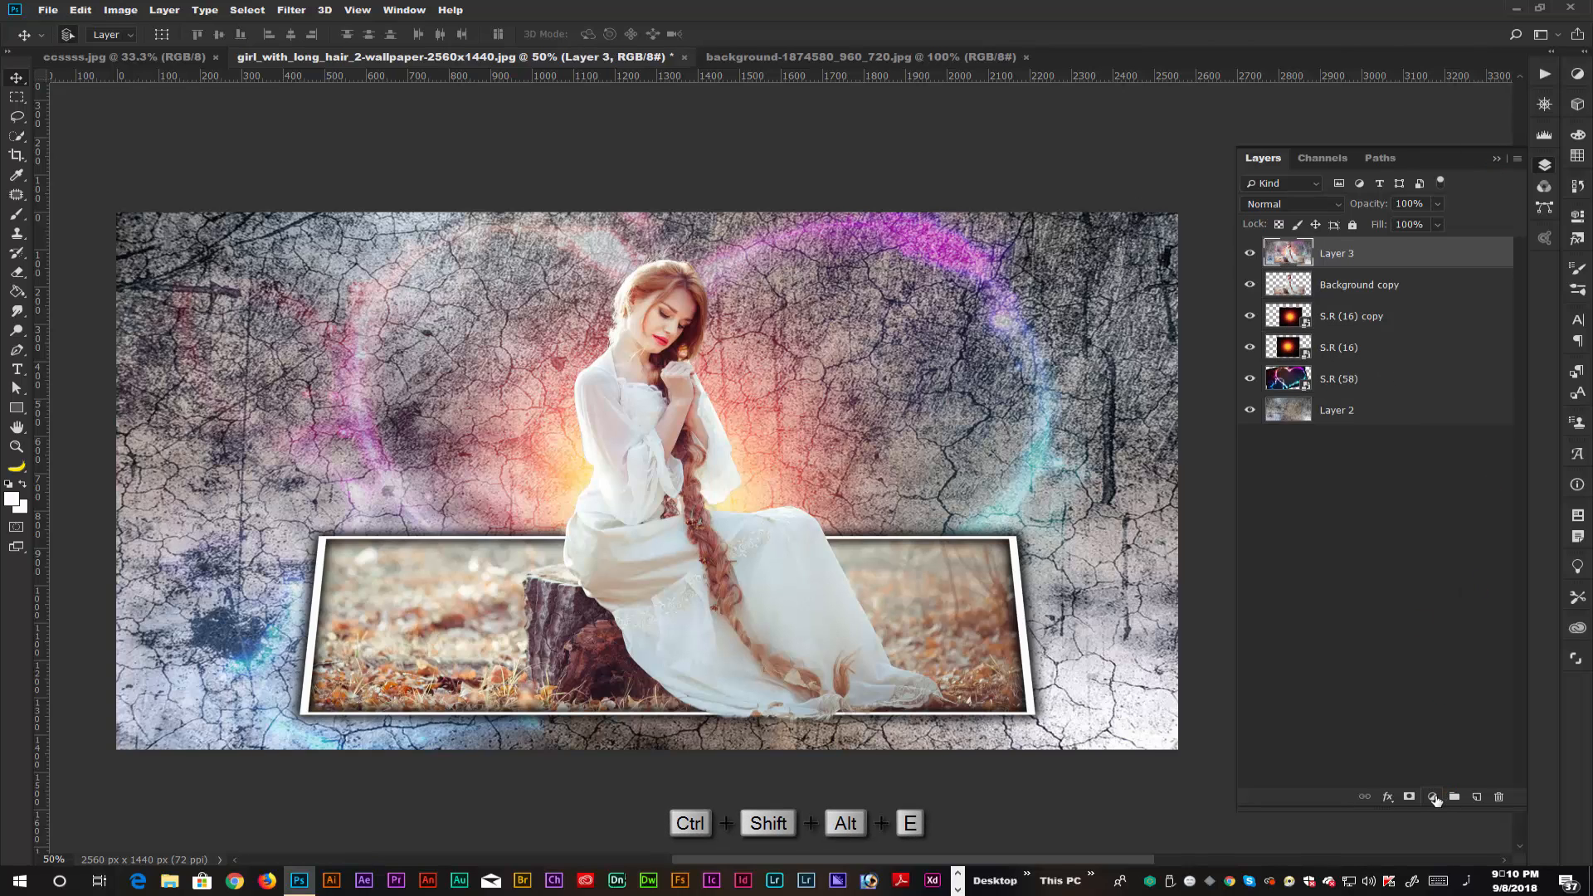
Add a Selective Color adjustment with Reds at Cyan -14, Magenta -10, Yellow -12 and Black -18.
{"action": "left_click", "coordinate": [1434, 798]}
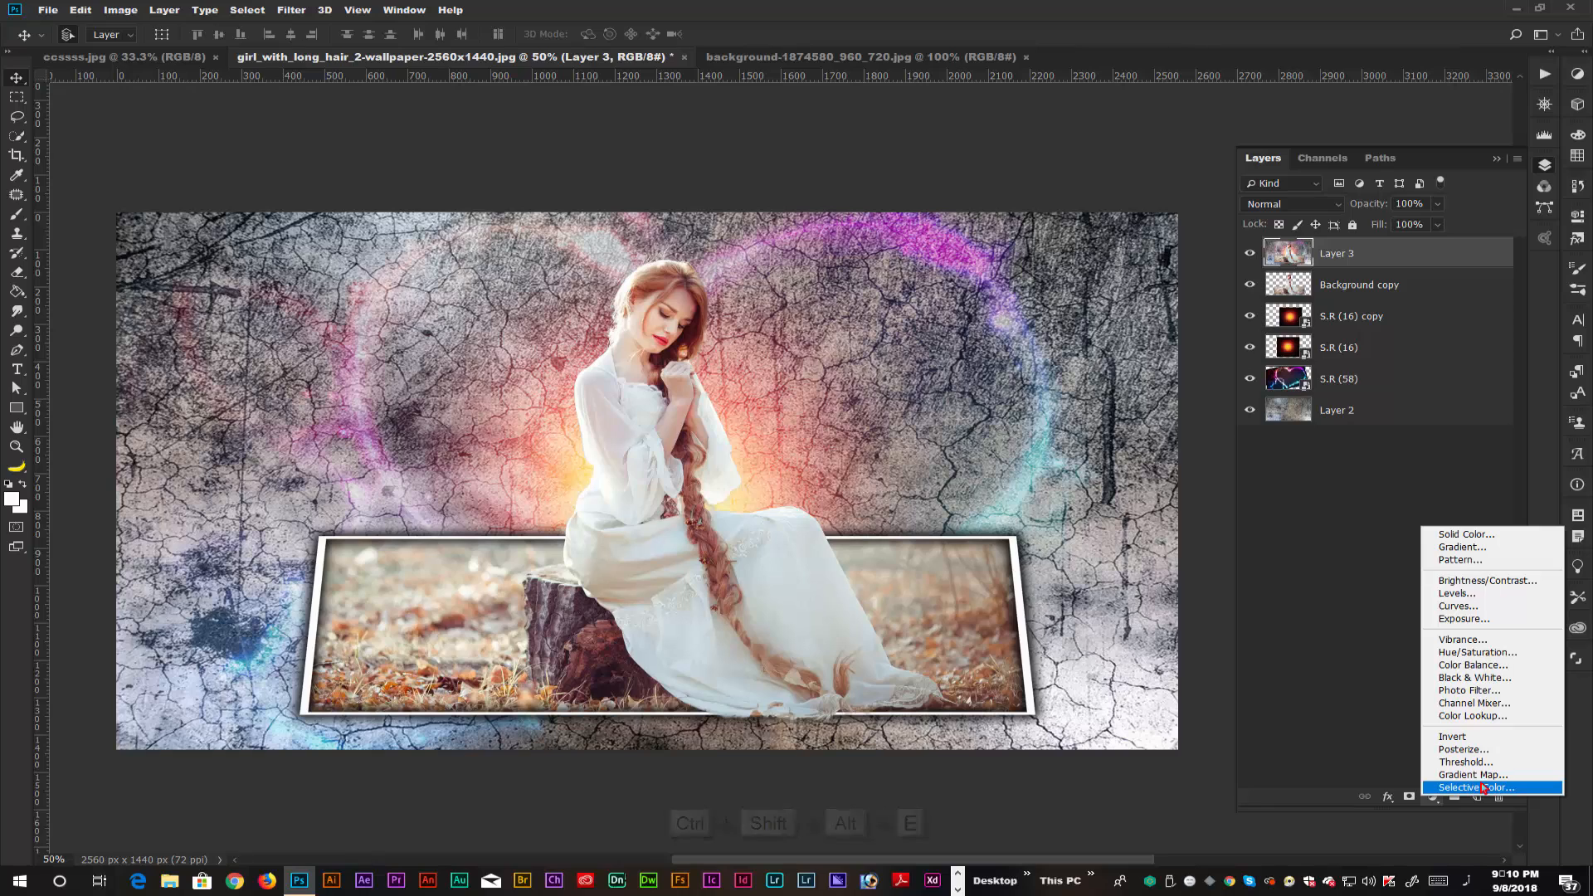
{"action": "left_click", "coordinate": [1483, 787]}
{"action": "left_click_drag", "start_coordinate": [1427, 316], "coordinate": [1409, 321]}
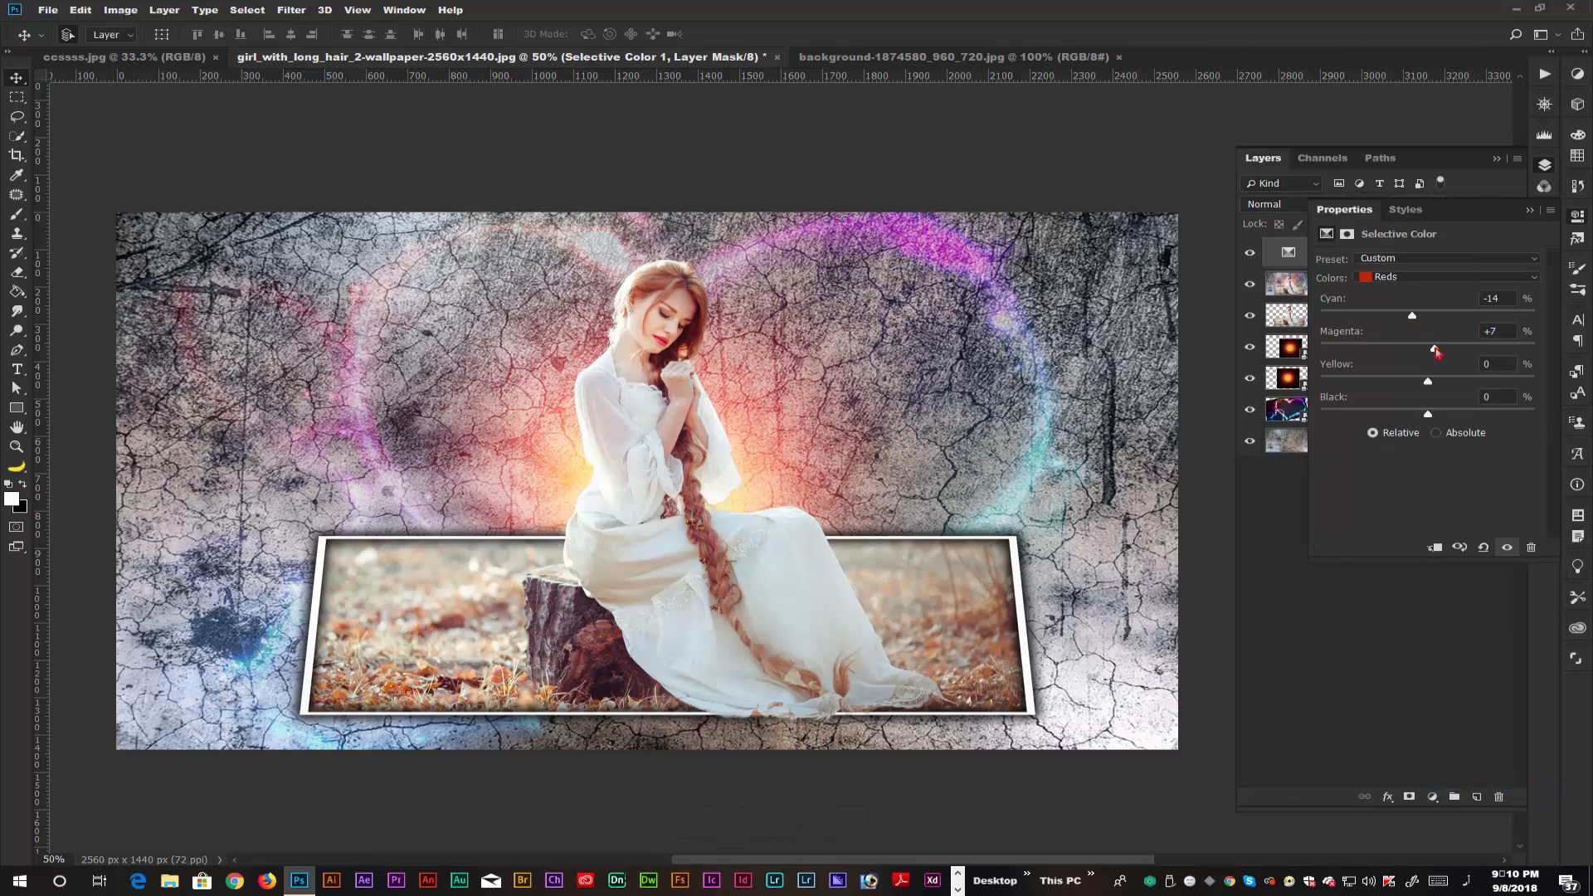
{"action": "left_click_drag", "start_coordinate": [1429, 381], "coordinate": [1408, 414]}
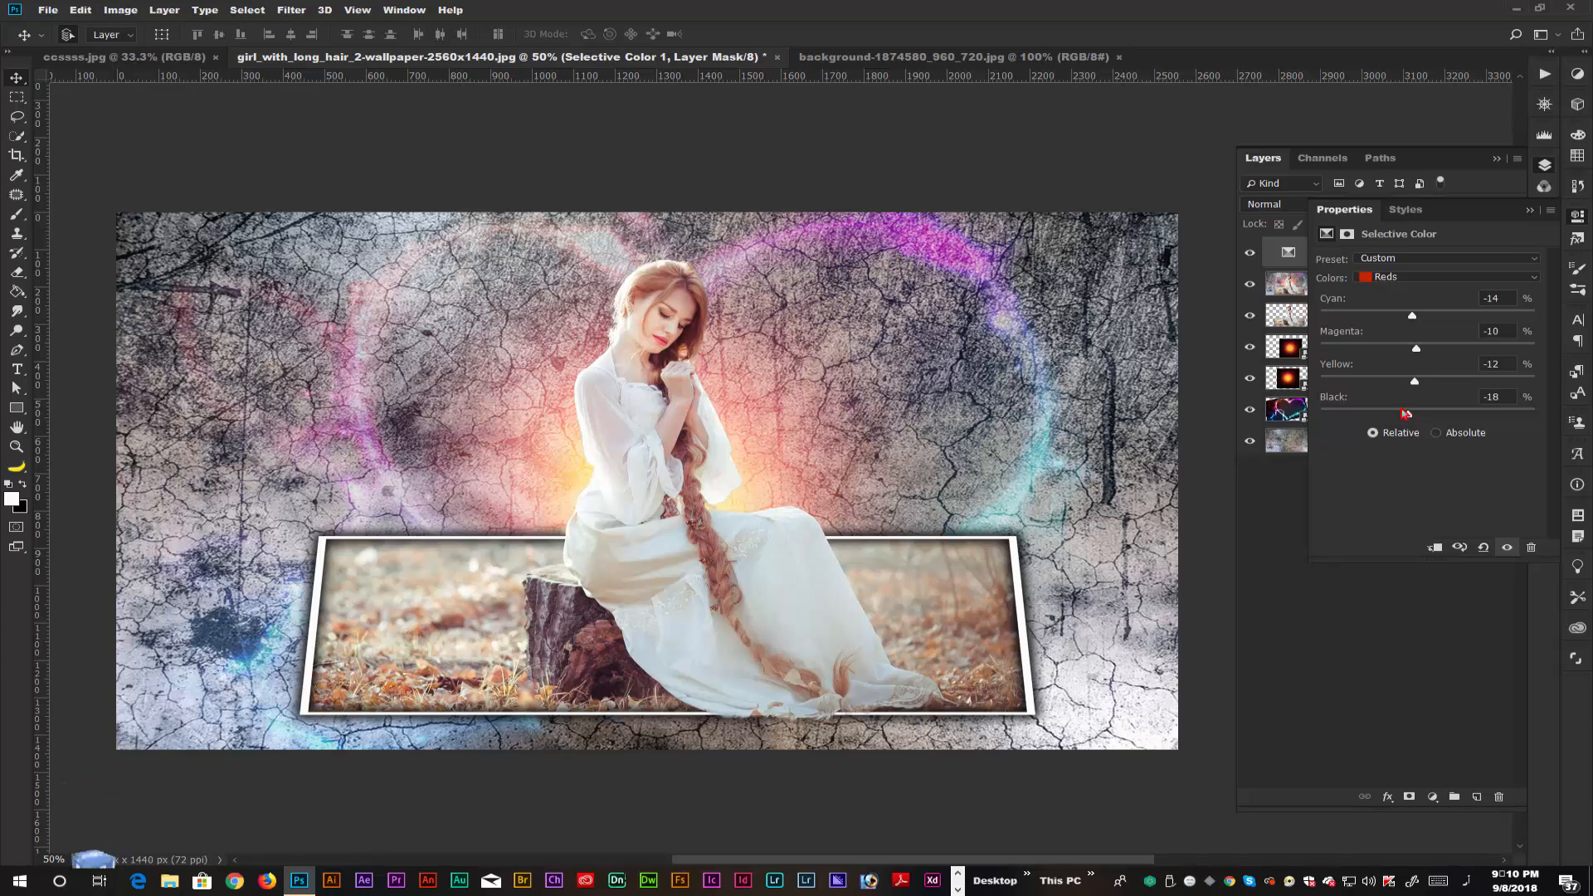
Set the Selective Color Magentas to Cyan +47, Magenta -33 and Yellow +30, and raise their Black slightly.
{"action": "left_click", "coordinate": [1377, 277]}
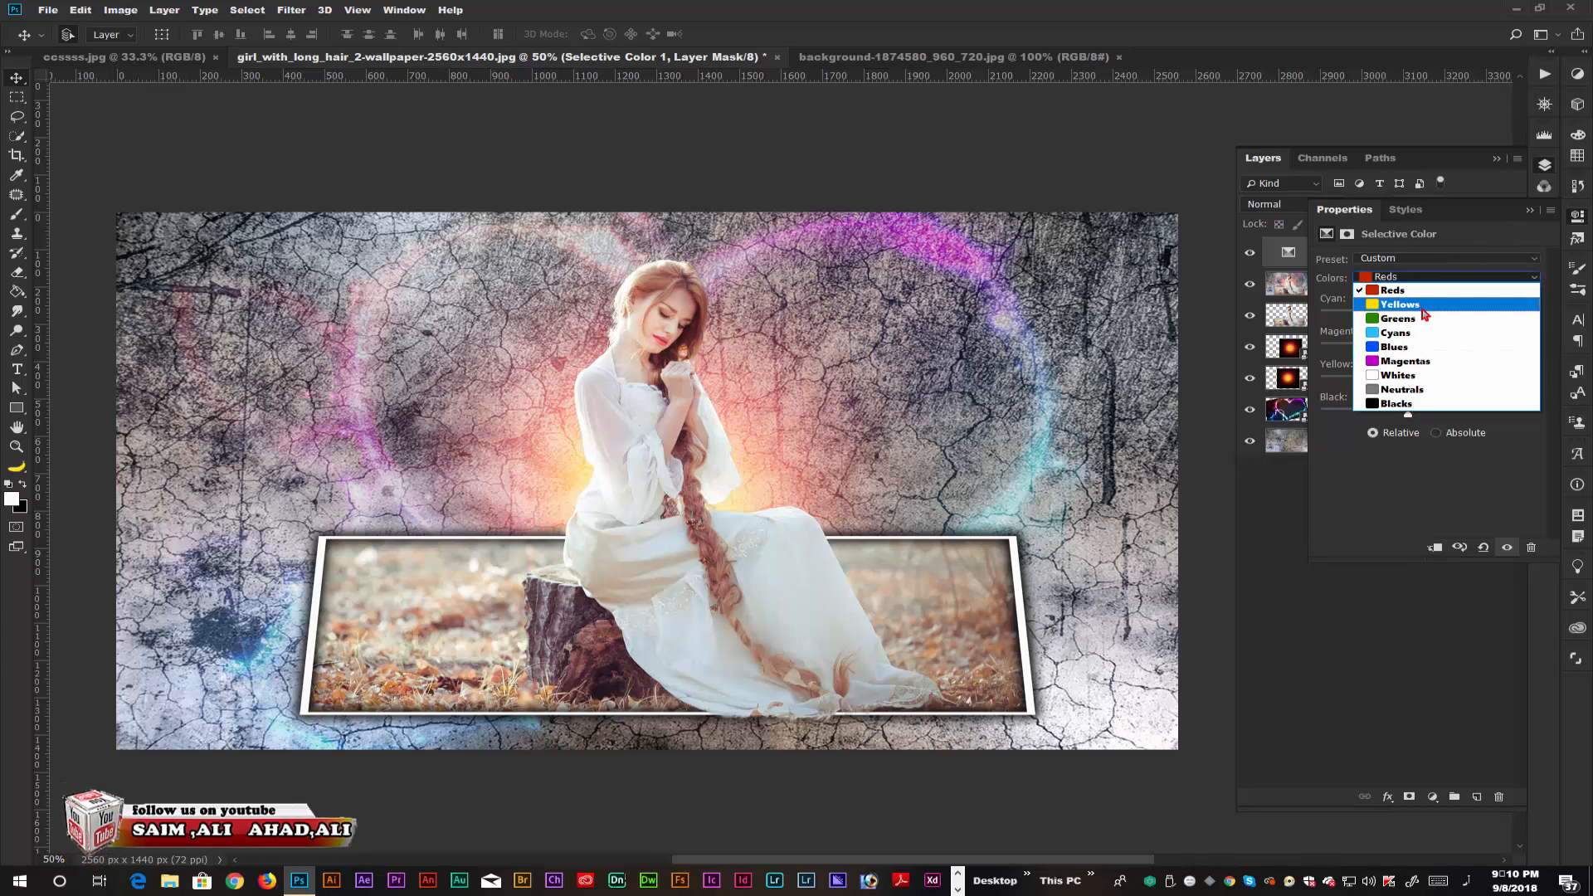
{"action": "left_click", "coordinate": [1404, 361]}
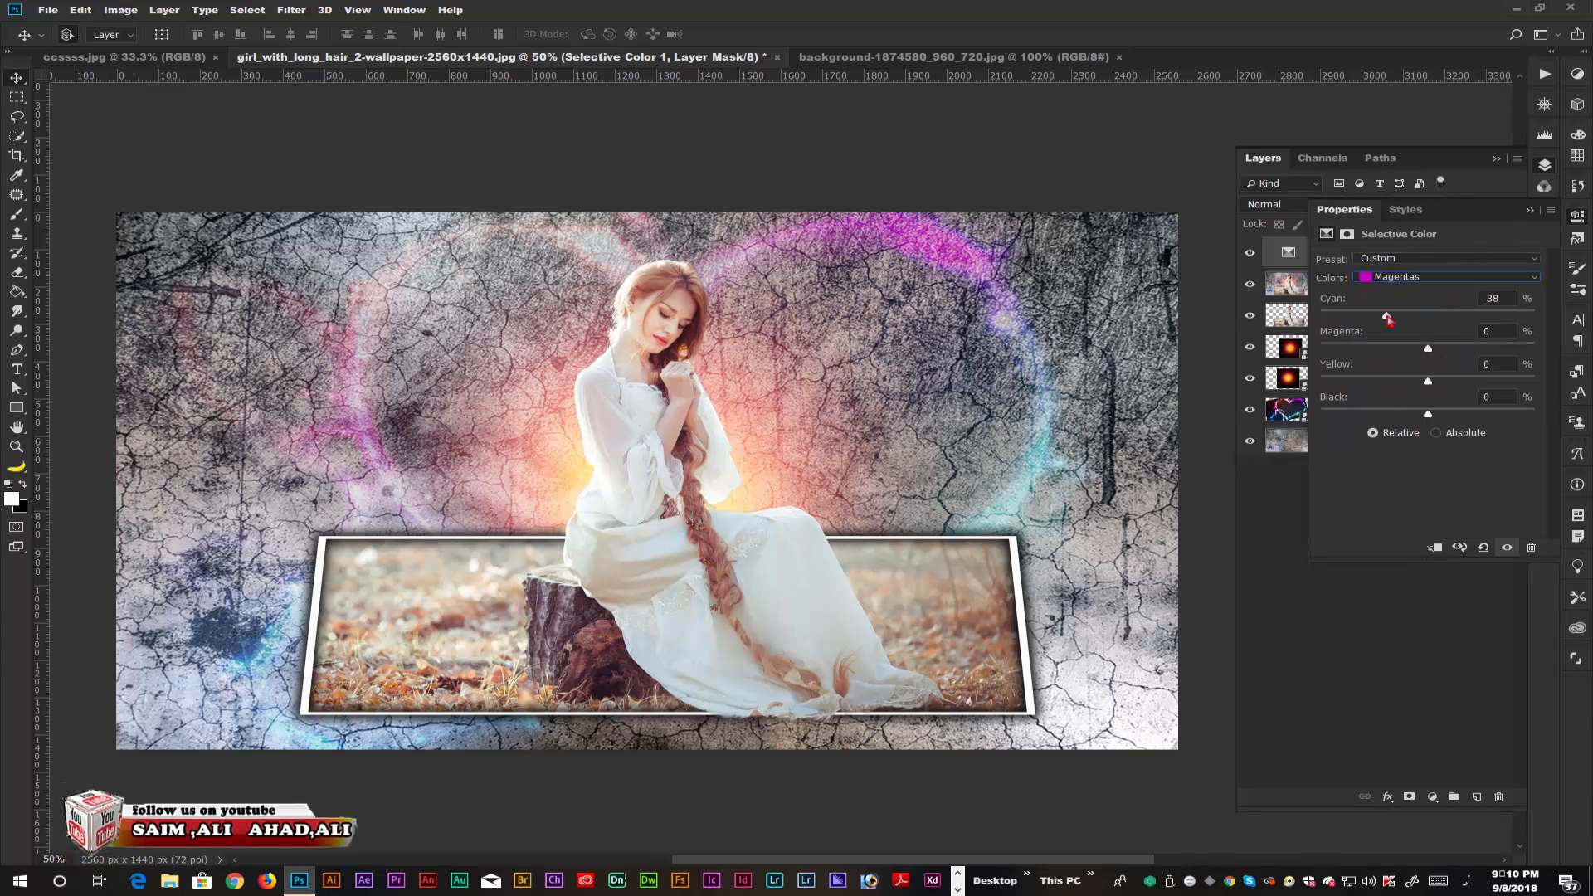
{"action": "left_click_drag", "start_coordinate": [1387, 318], "coordinate": [1393, 353]}
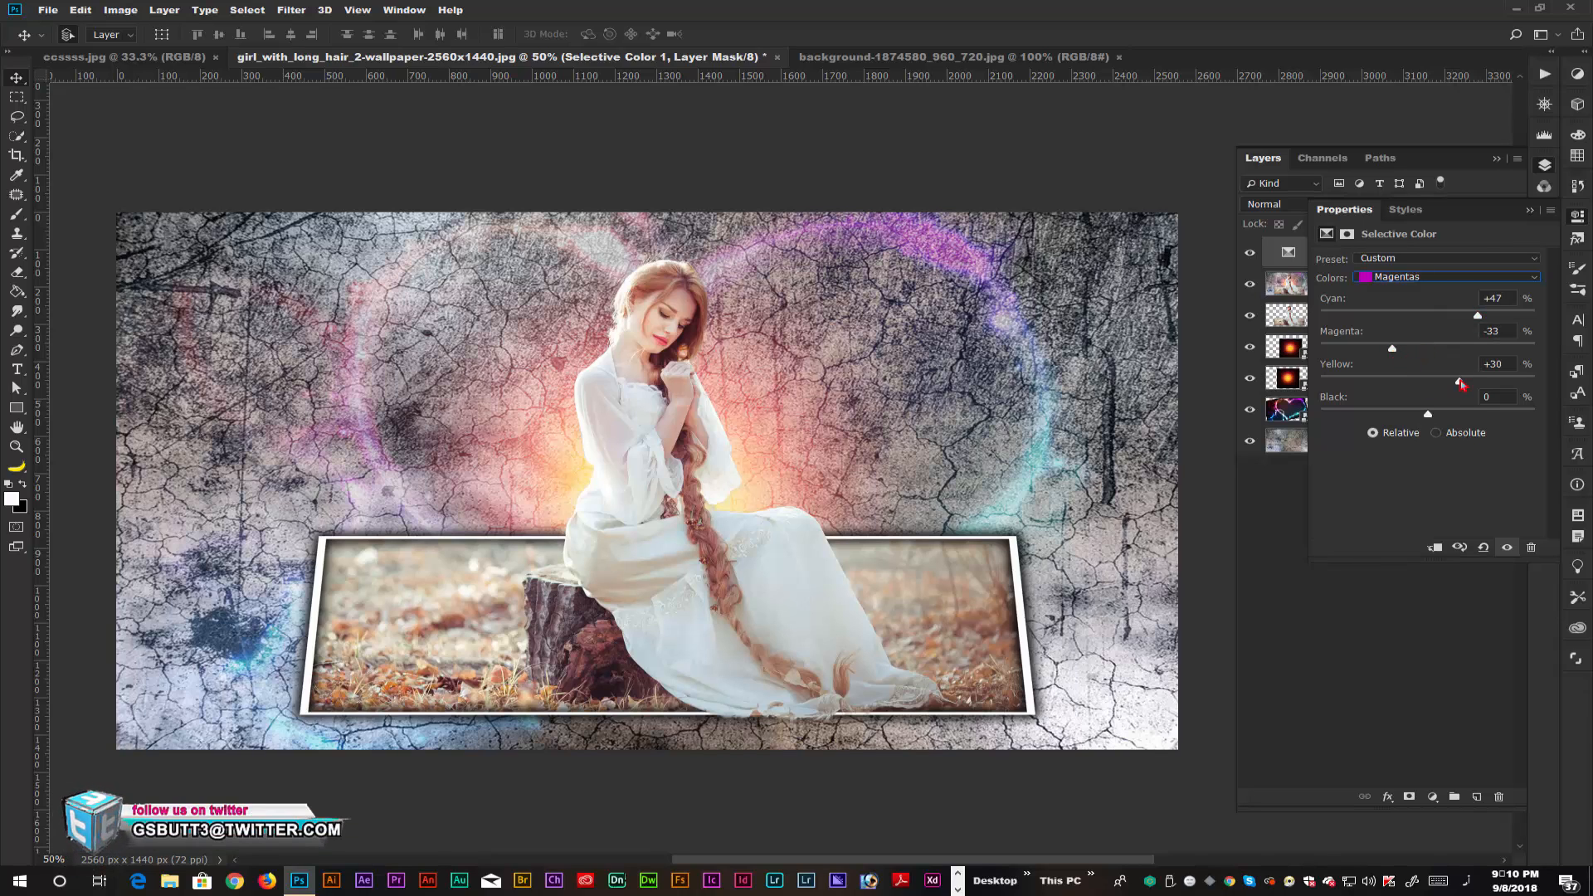
{"action": "mouse_move", "coordinate": [1428, 416]}
{"action": "left_mouse_down"}
{"action": "mouse_move", "coordinate": [1415, 417]}
{"action": "mouse_move", "coordinate": [1464, 417]}
{"action": "mouse_move", "coordinate": [1449, 417]}
{"action": "left_mouse_up"}
{"action": "left_click", "coordinate": [1529, 210]}
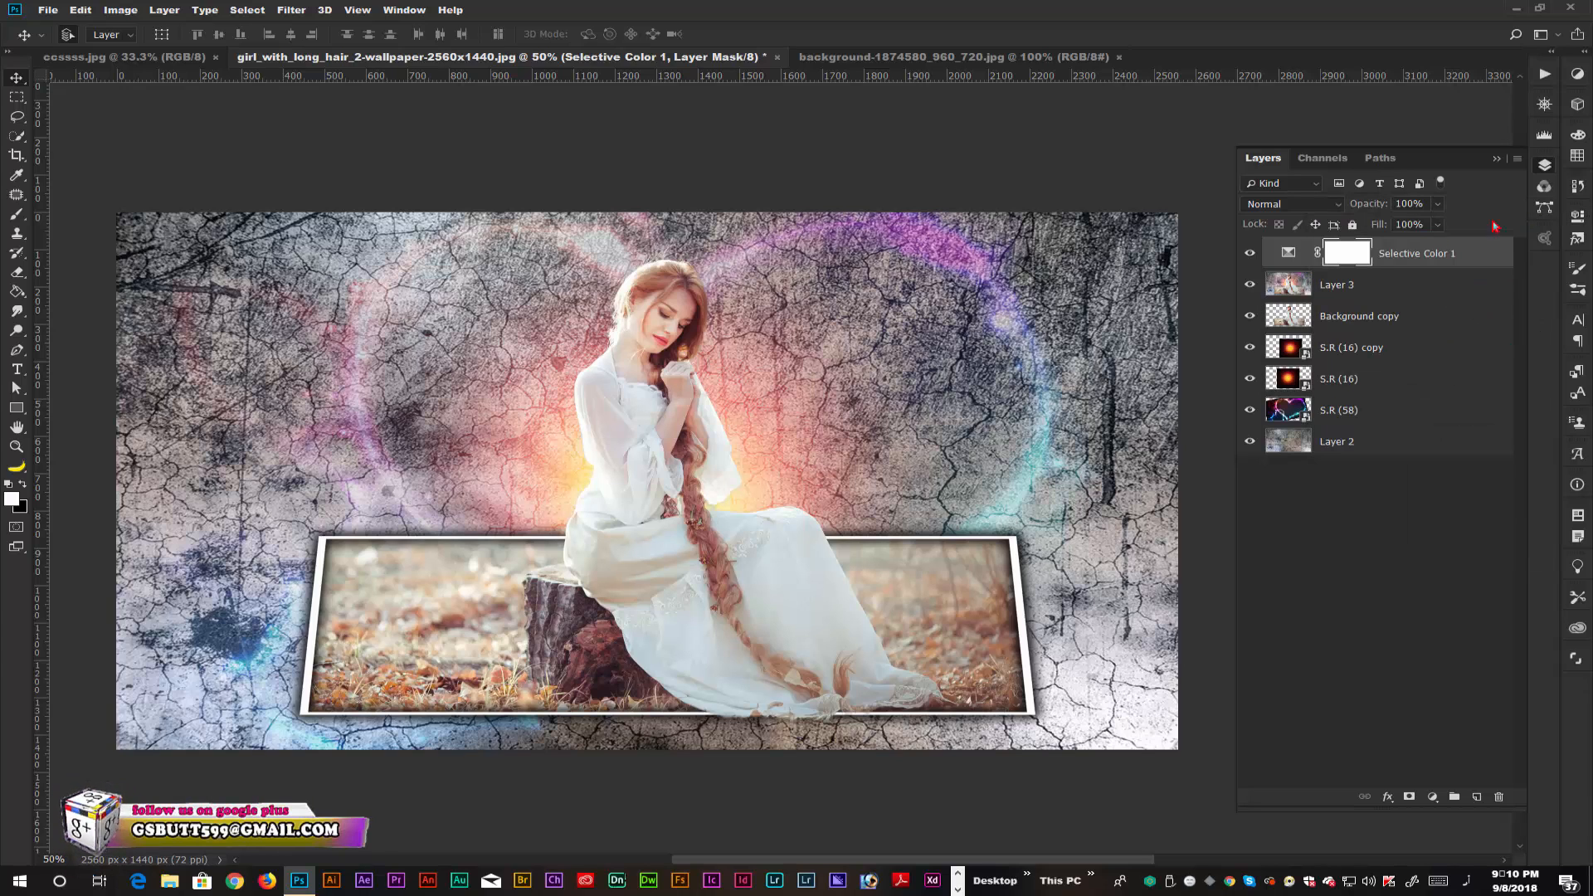
Add a Levels adjustment with the input levels at 42, 1.26 and 249.
{"action": "left_click", "coordinate": [1433, 796]}
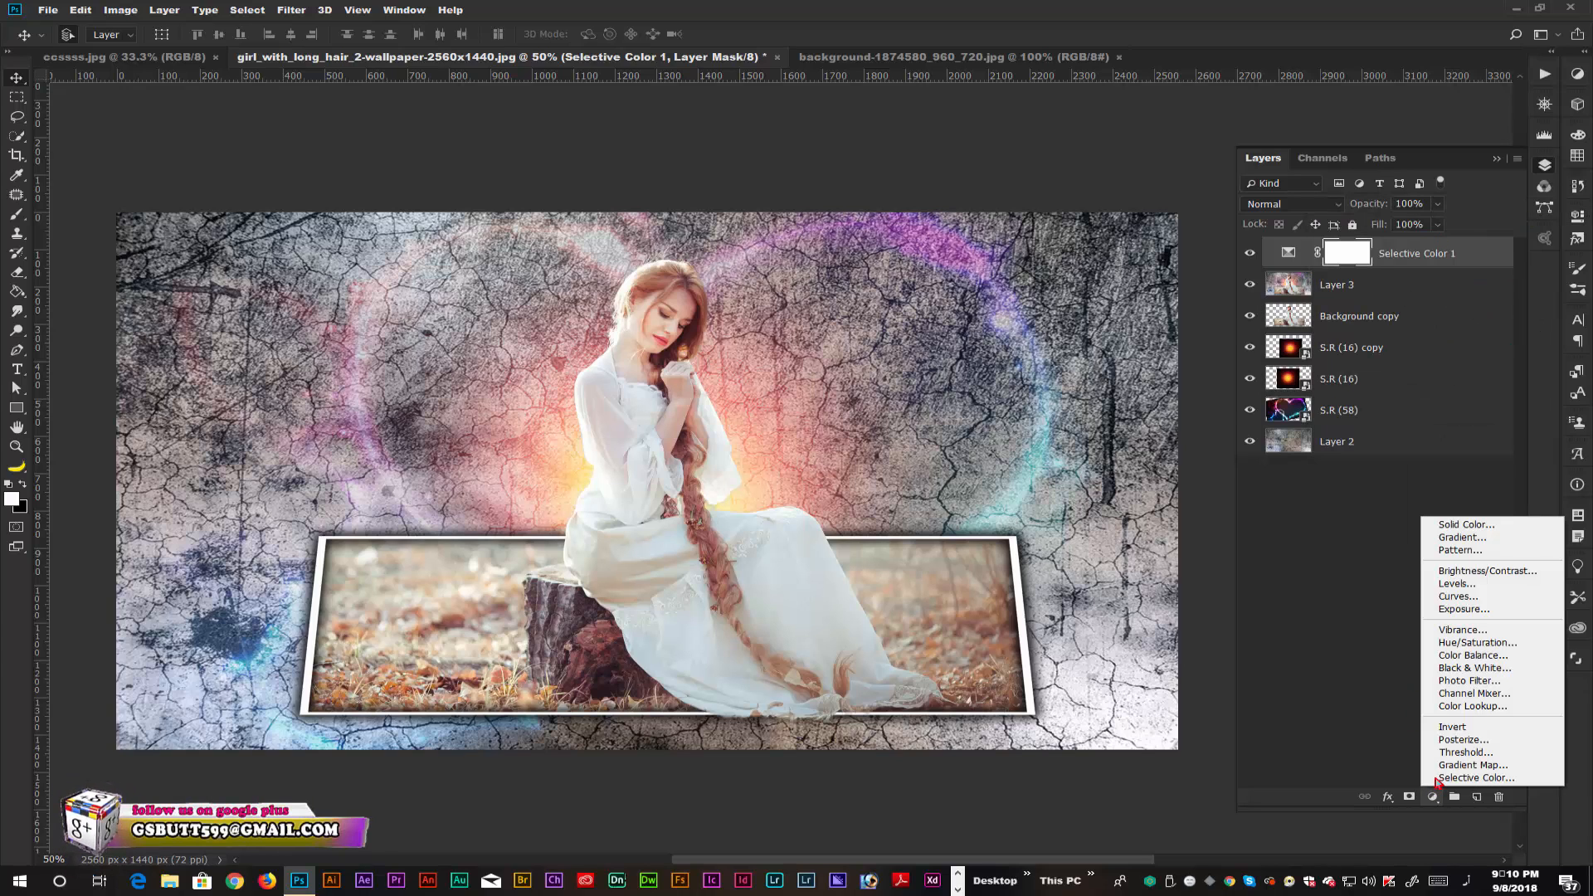
{"action": "left_click", "coordinate": [1451, 585]}
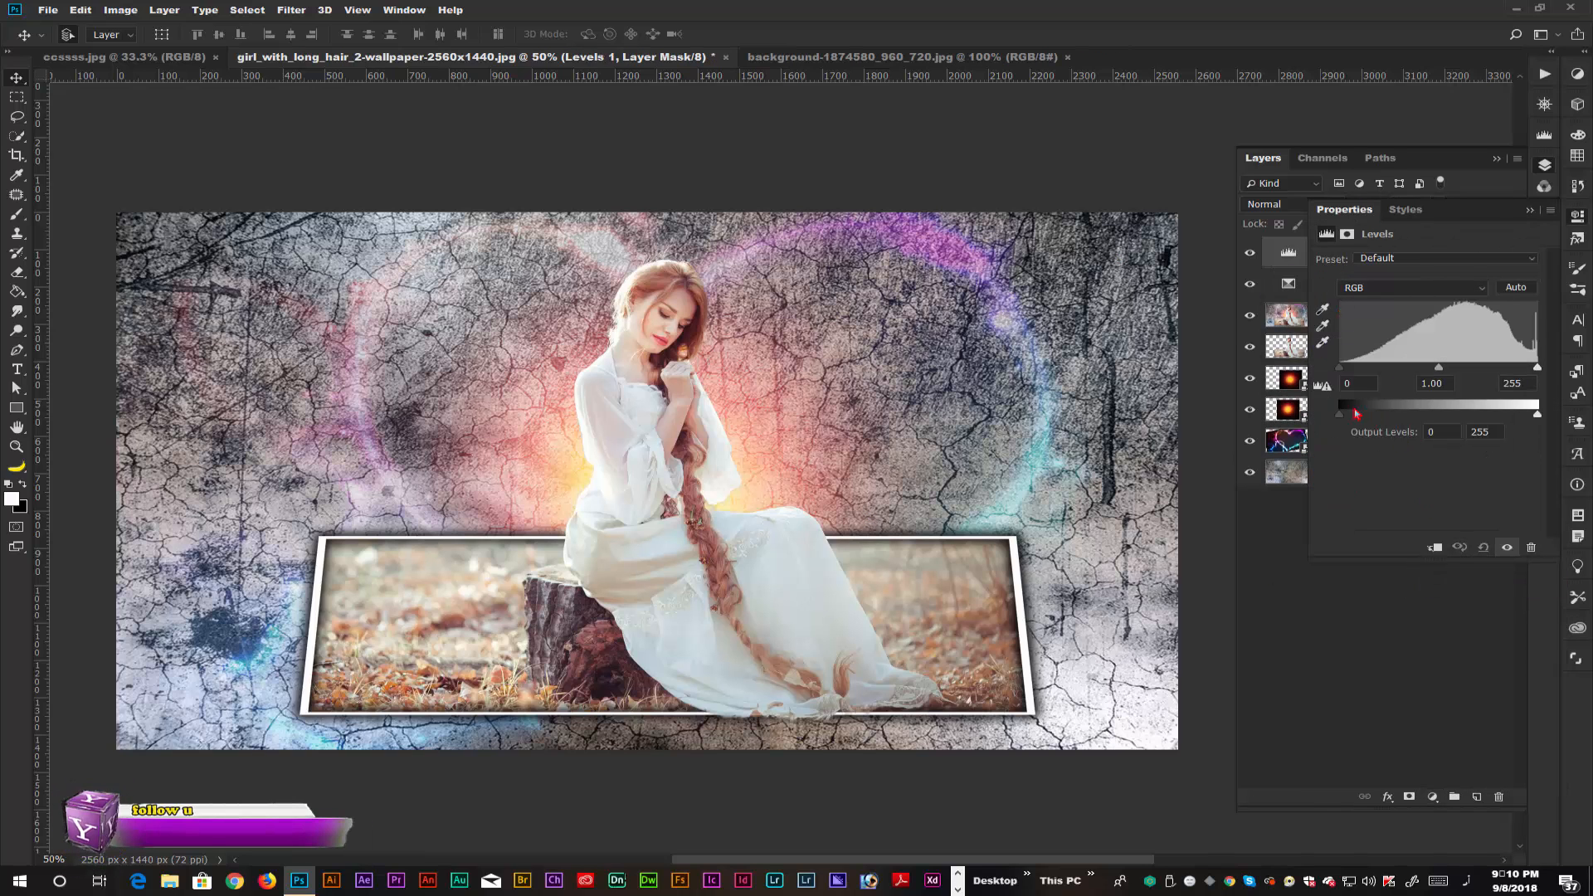
{"action": "left_click_drag", "start_coordinate": [1340, 372], "coordinate": [1438, 374]}
{"action": "left_click_drag", "start_coordinate": [1536, 369], "coordinate": [1535, 374]}
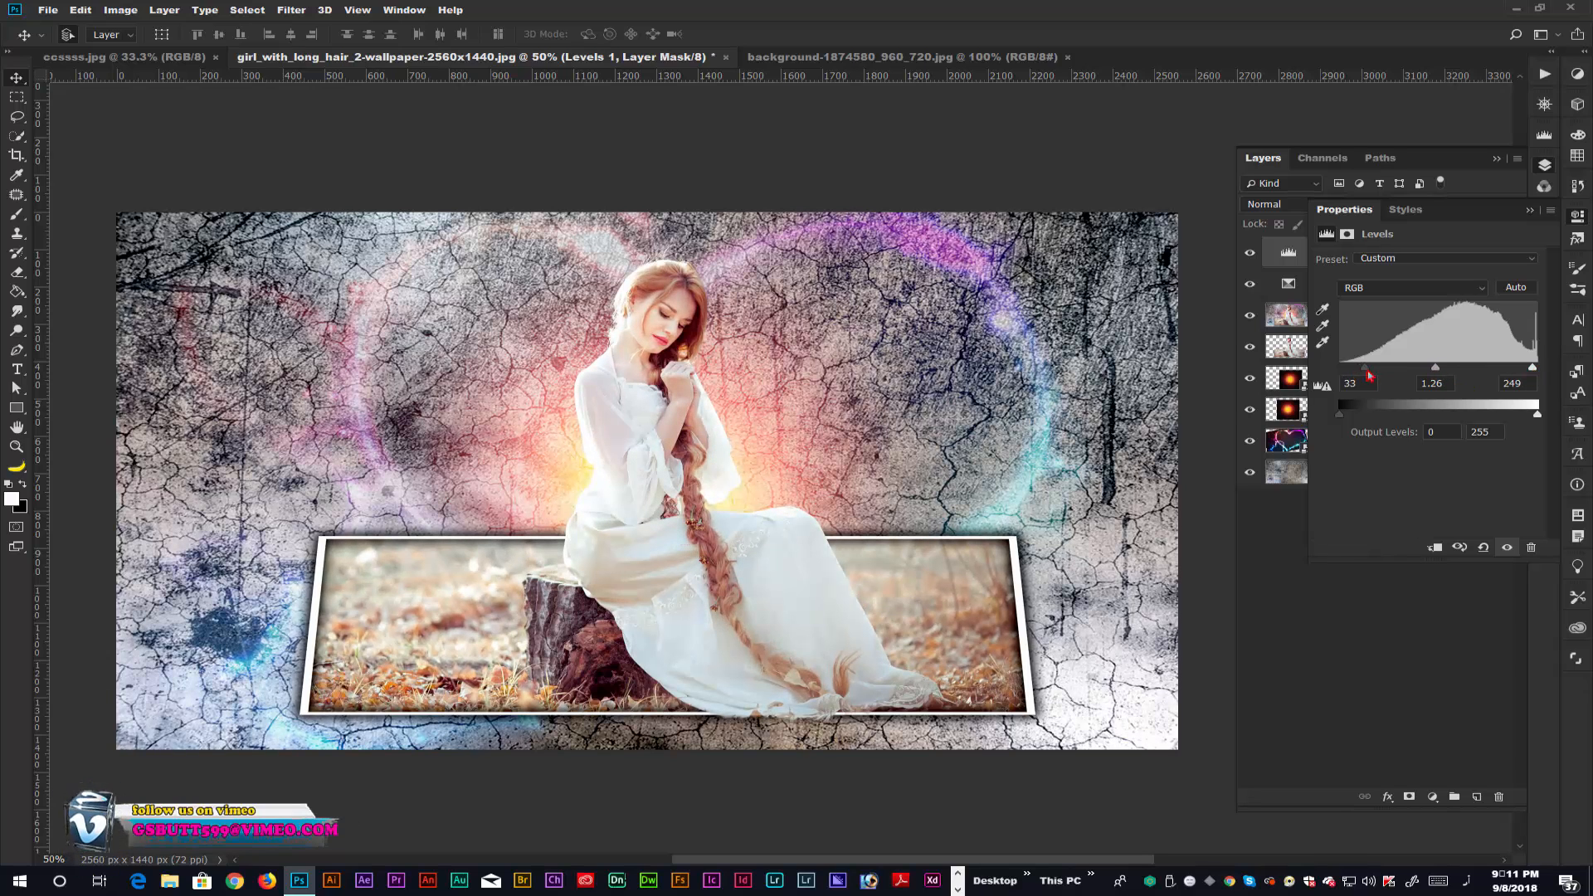
{"action": "left_click_drag", "start_coordinate": [1369, 376], "coordinate": [1375, 376]}
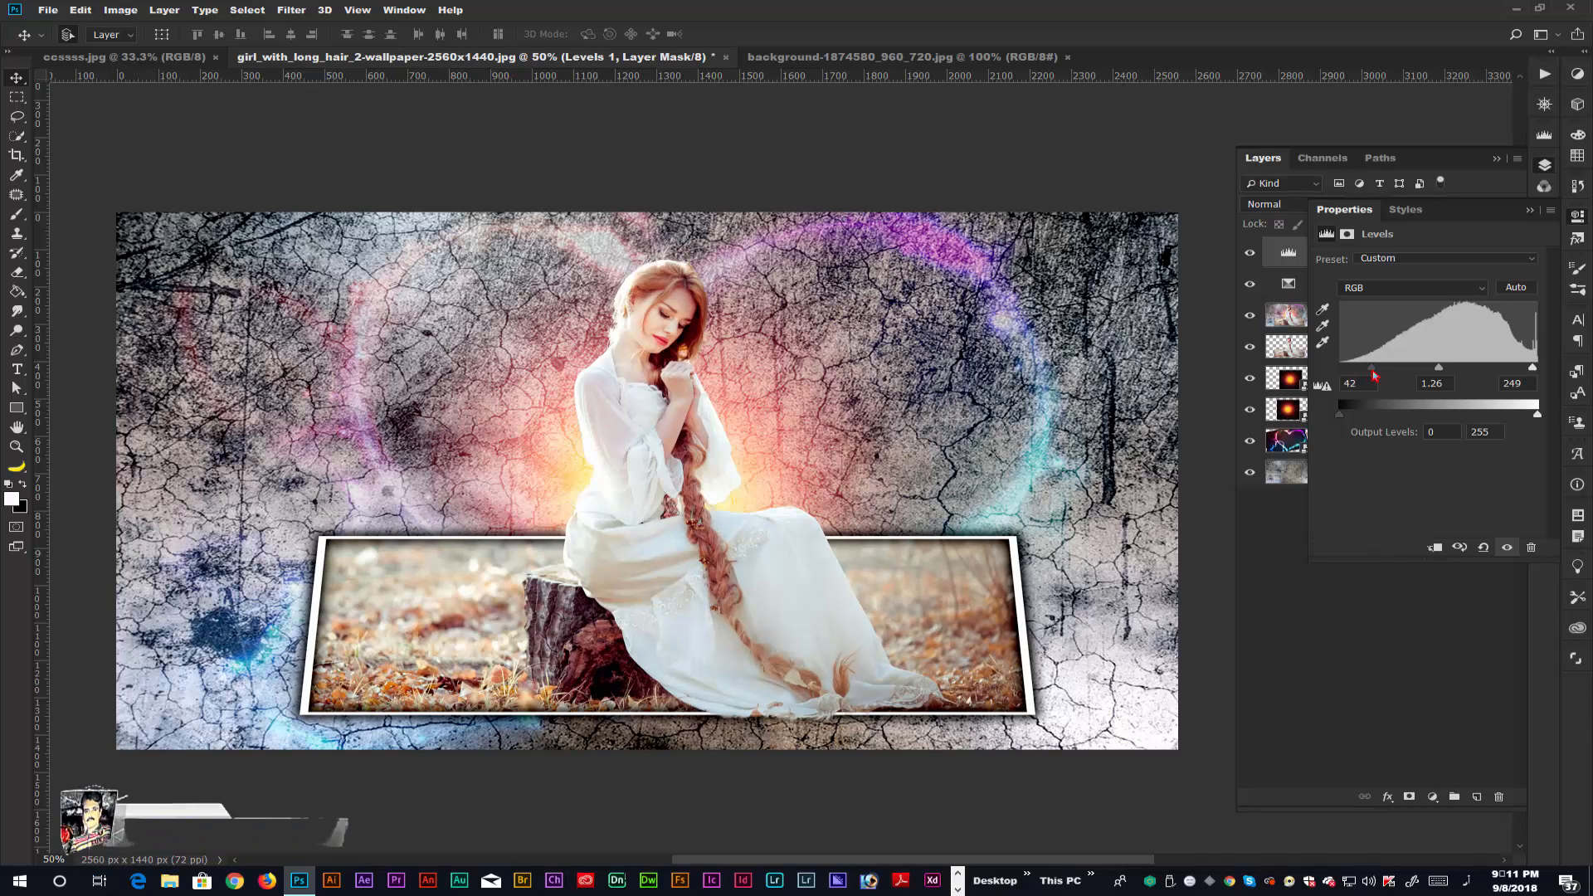
Add a Vibrance adjustment above the Levels layer with Vibrance +2 and Saturation +6.
{"action": "left_click", "coordinate": [1529, 210]}
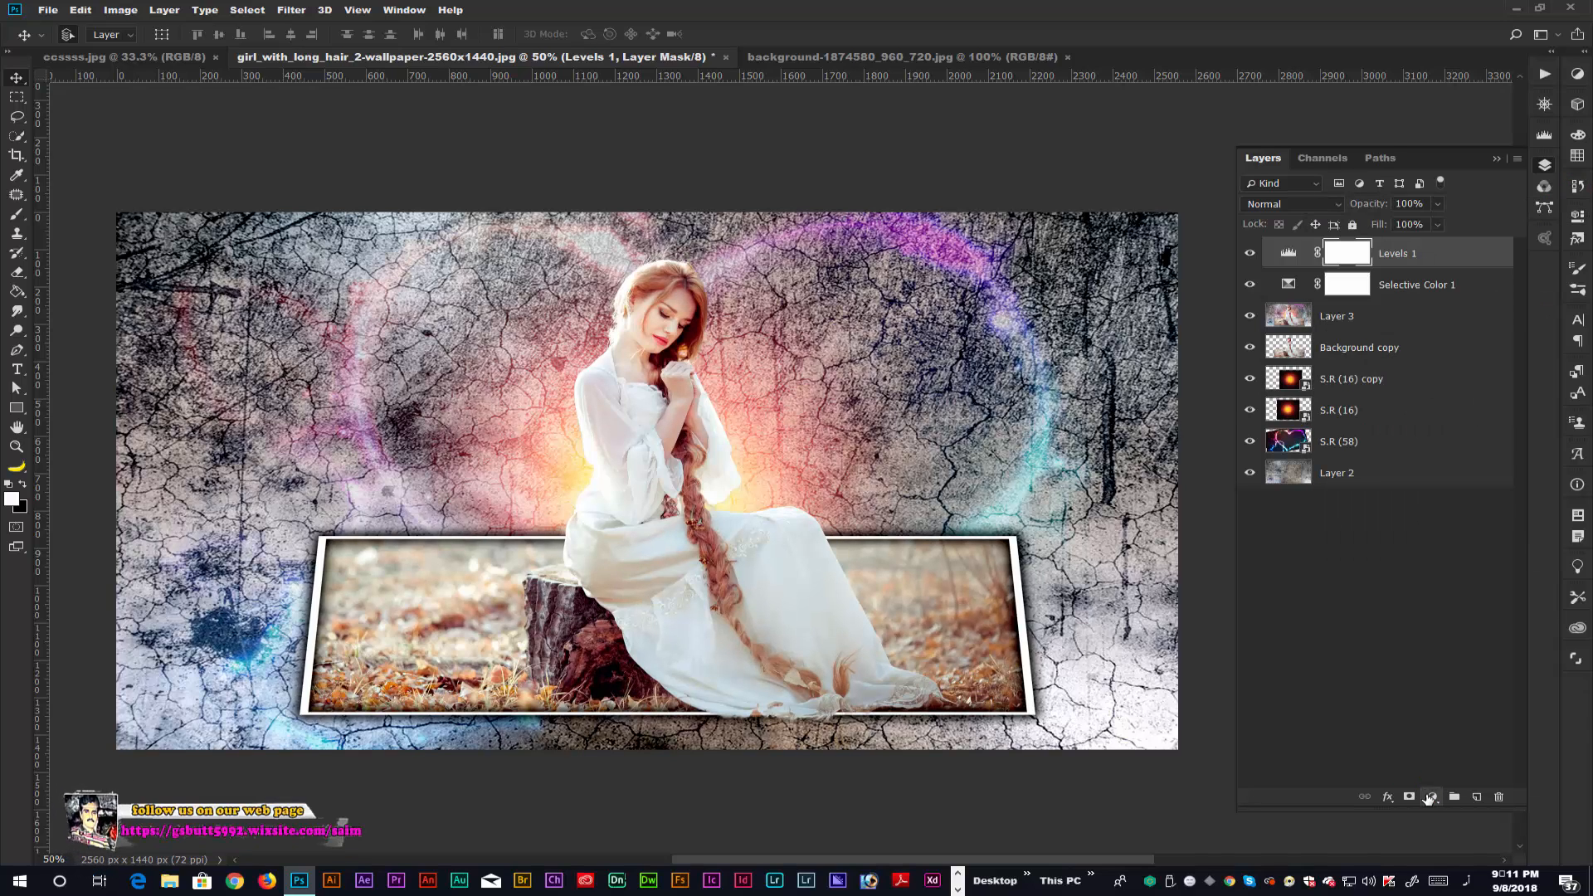
{"action": "left_click", "coordinate": [1429, 797]}
{"action": "left_click", "coordinate": [1489, 640]}
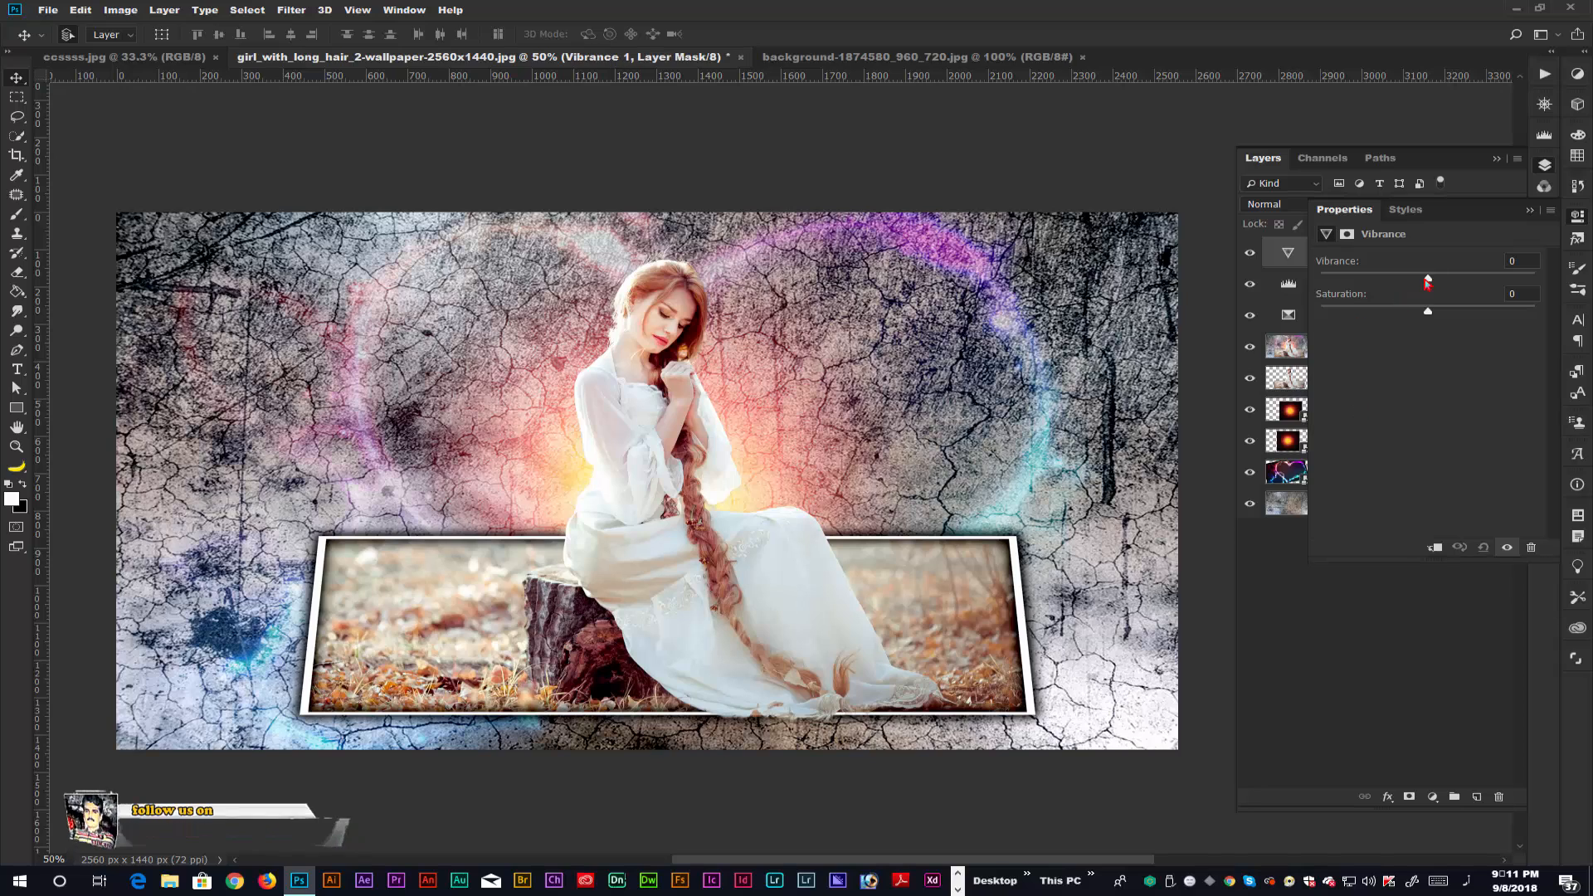
{"action": "left_click_drag", "start_coordinate": [1426, 282], "coordinate": [1420, 283]}
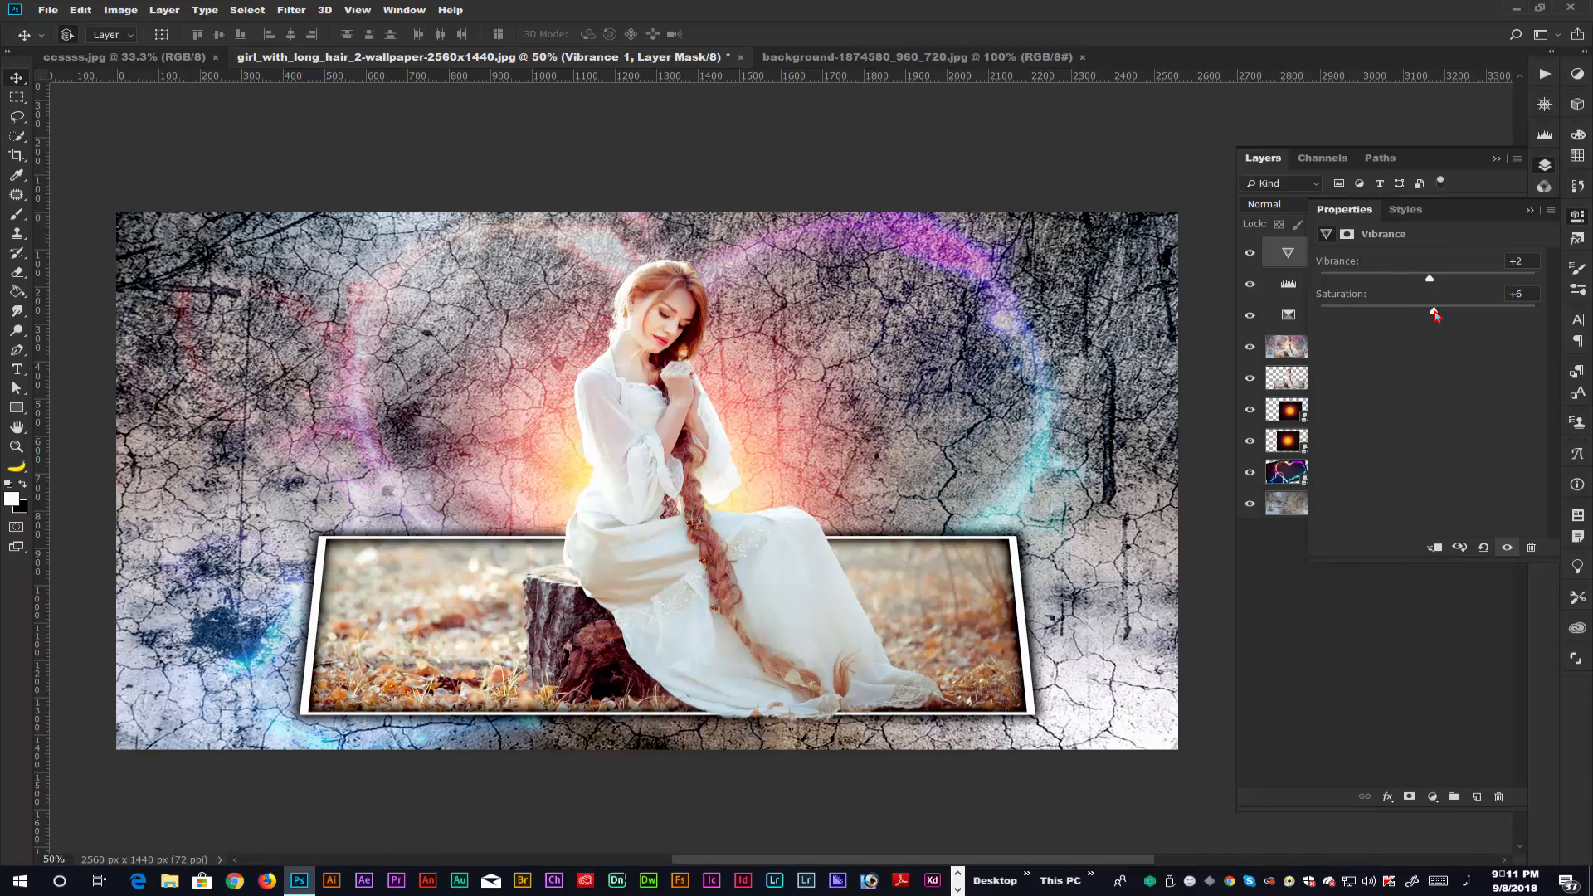
{"action": "left_click", "coordinate": [1529, 212]}
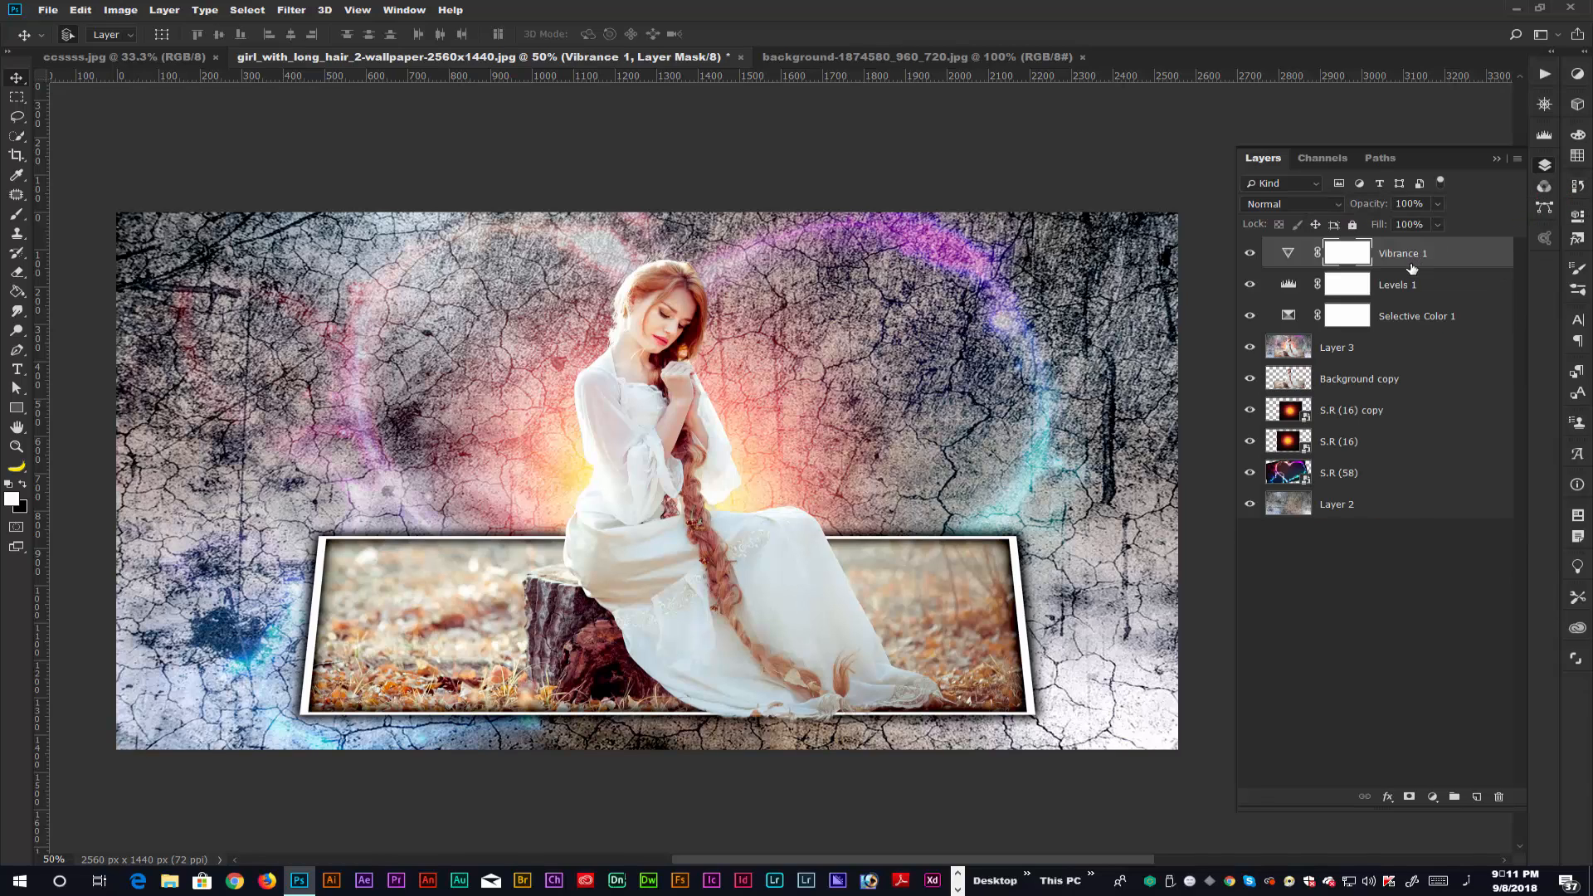
Stamp the visible image onto a new layer on top and sharpen it with Unsharp Mask at Amount 15% and Radius 1.7 pixels.
{"action": "key", "text": "ctrl+shift+alt+e"}
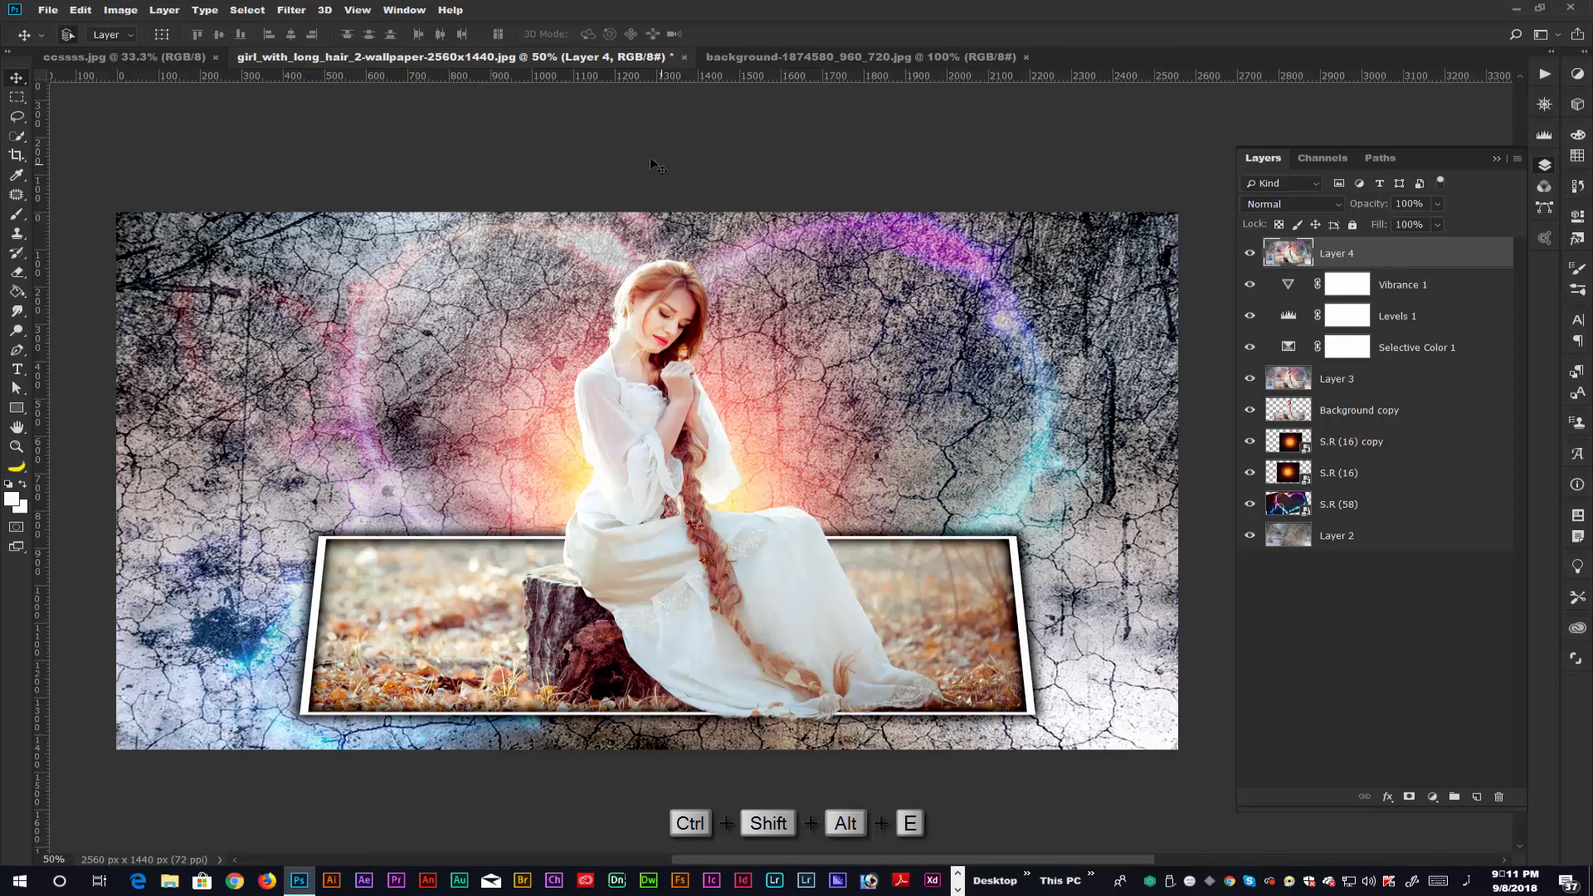
{"action": "left_click", "coordinate": [301, 11]}
{"action": "mouse_move", "coordinate": [428, 297]}
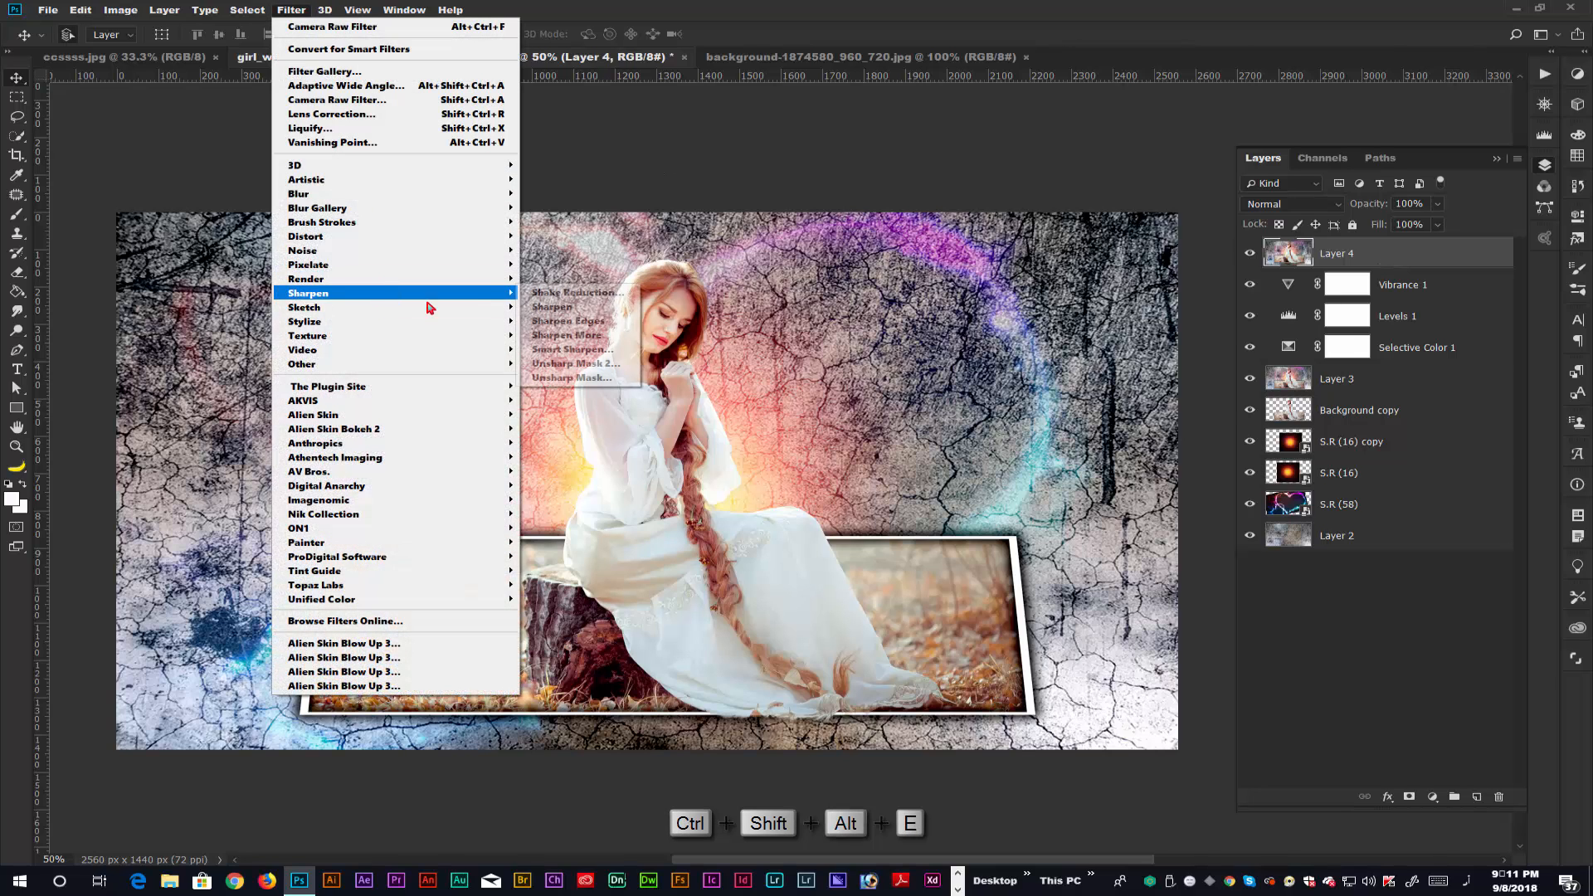
{"action": "left_click", "coordinate": [568, 365]}
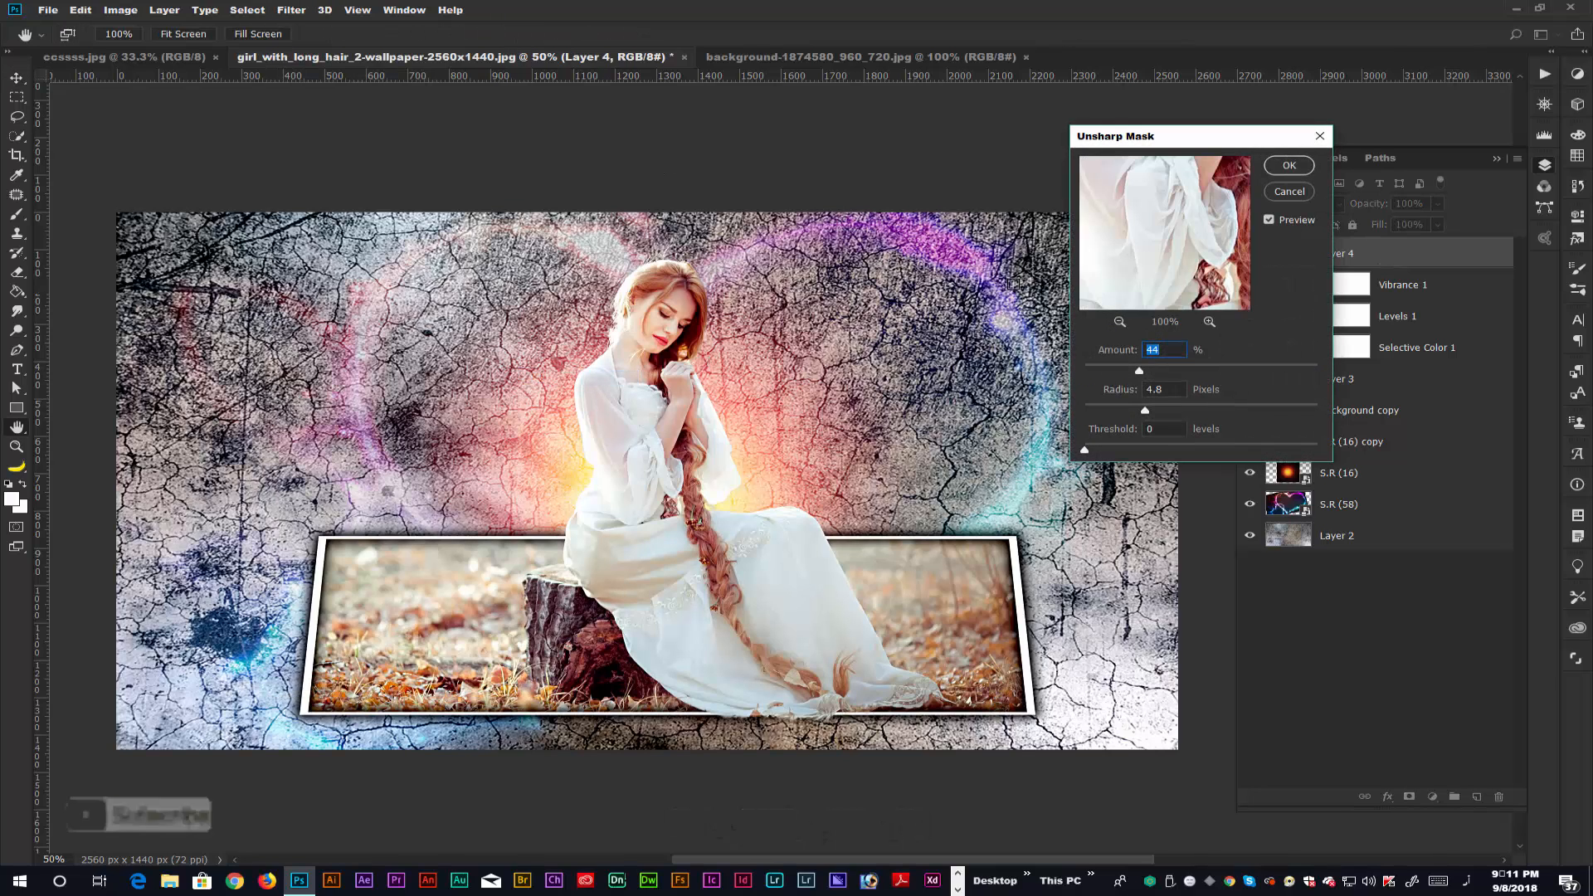
{"action": "left_click_drag", "start_coordinate": [1140, 373], "coordinate": [1106, 415]}
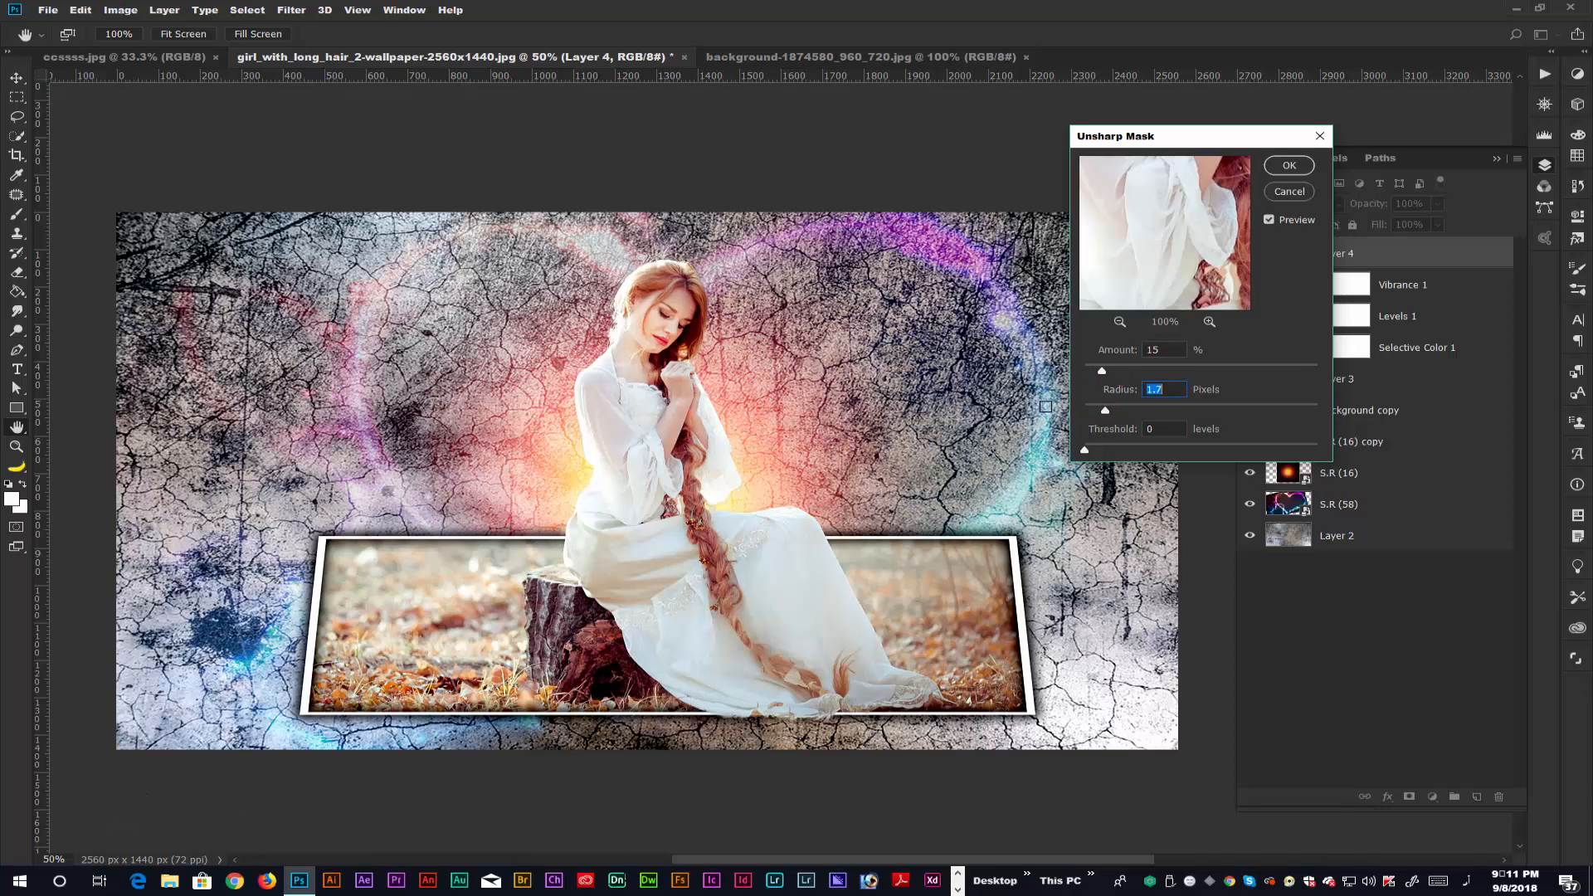
{"action": "left_click", "coordinate": [1291, 166]}
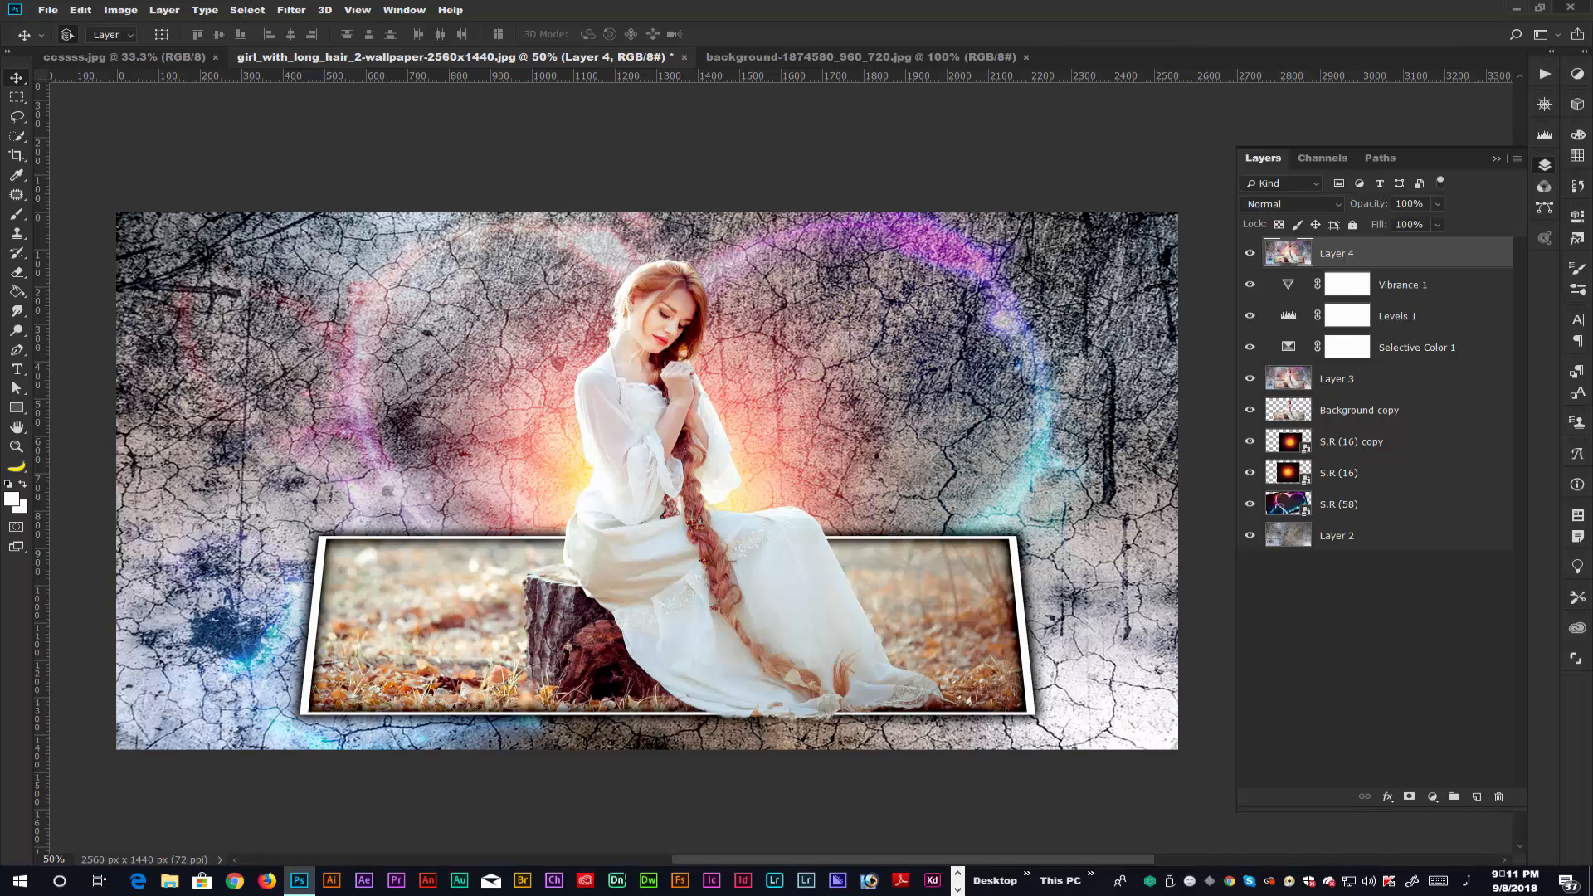
Apply Color Efex Pro 4 Cross Processing with method T04, Strength 52% and control point Opacity 44%, and set the resulting layer's opacity to 95%.
{"action": "left_click", "coordinate": [292, 10]}
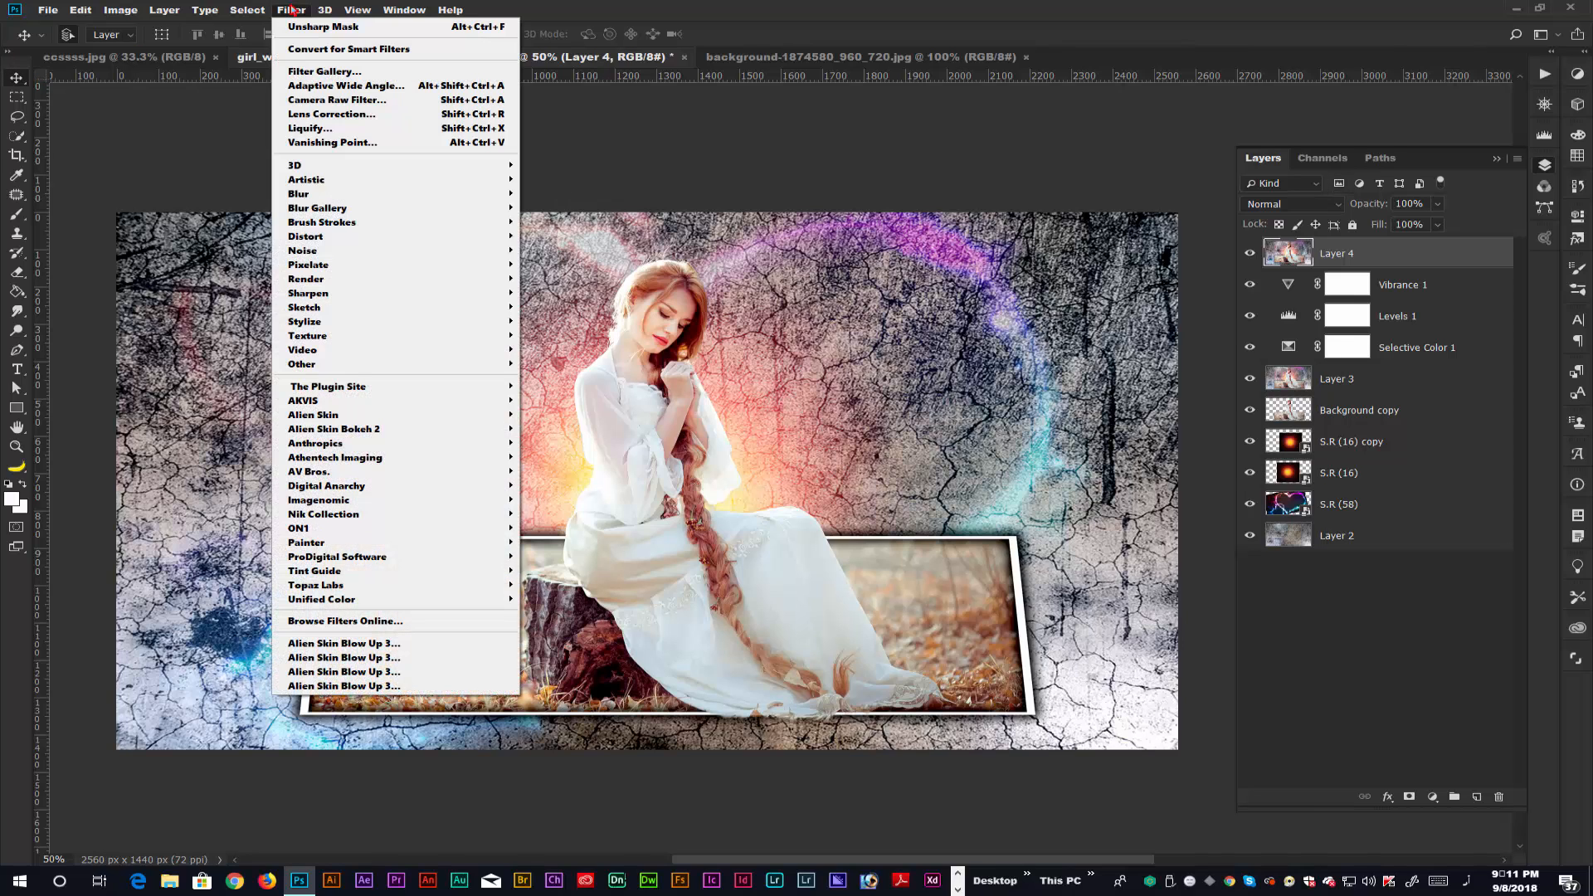
{"action": "mouse_move", "coordinate": [331, 514]}
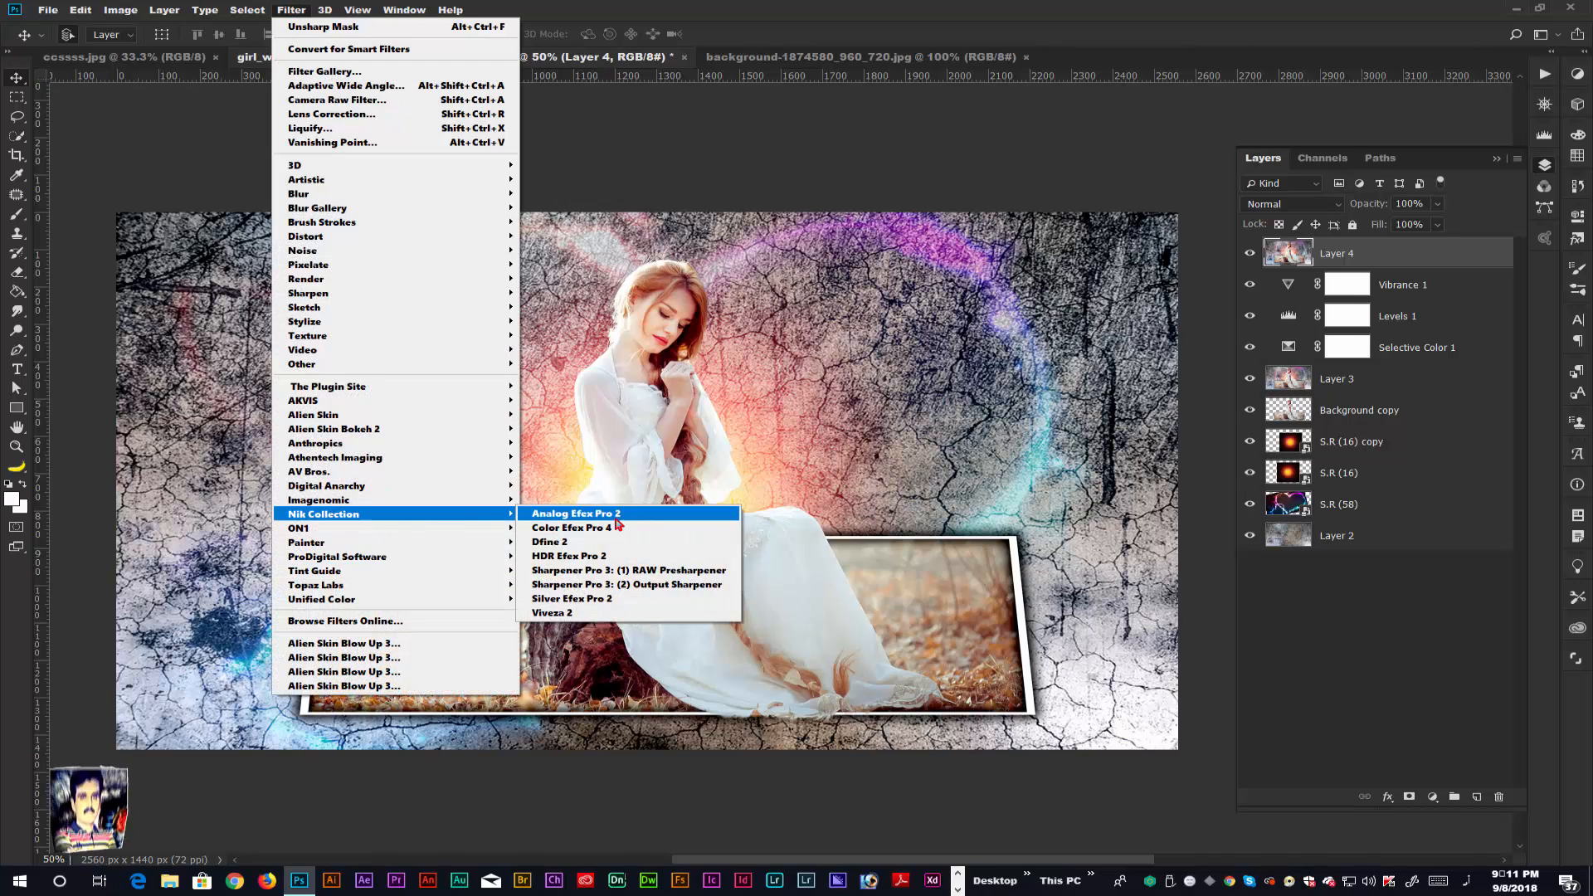
{"action": "left_click", "coordinate": [556, 530]}
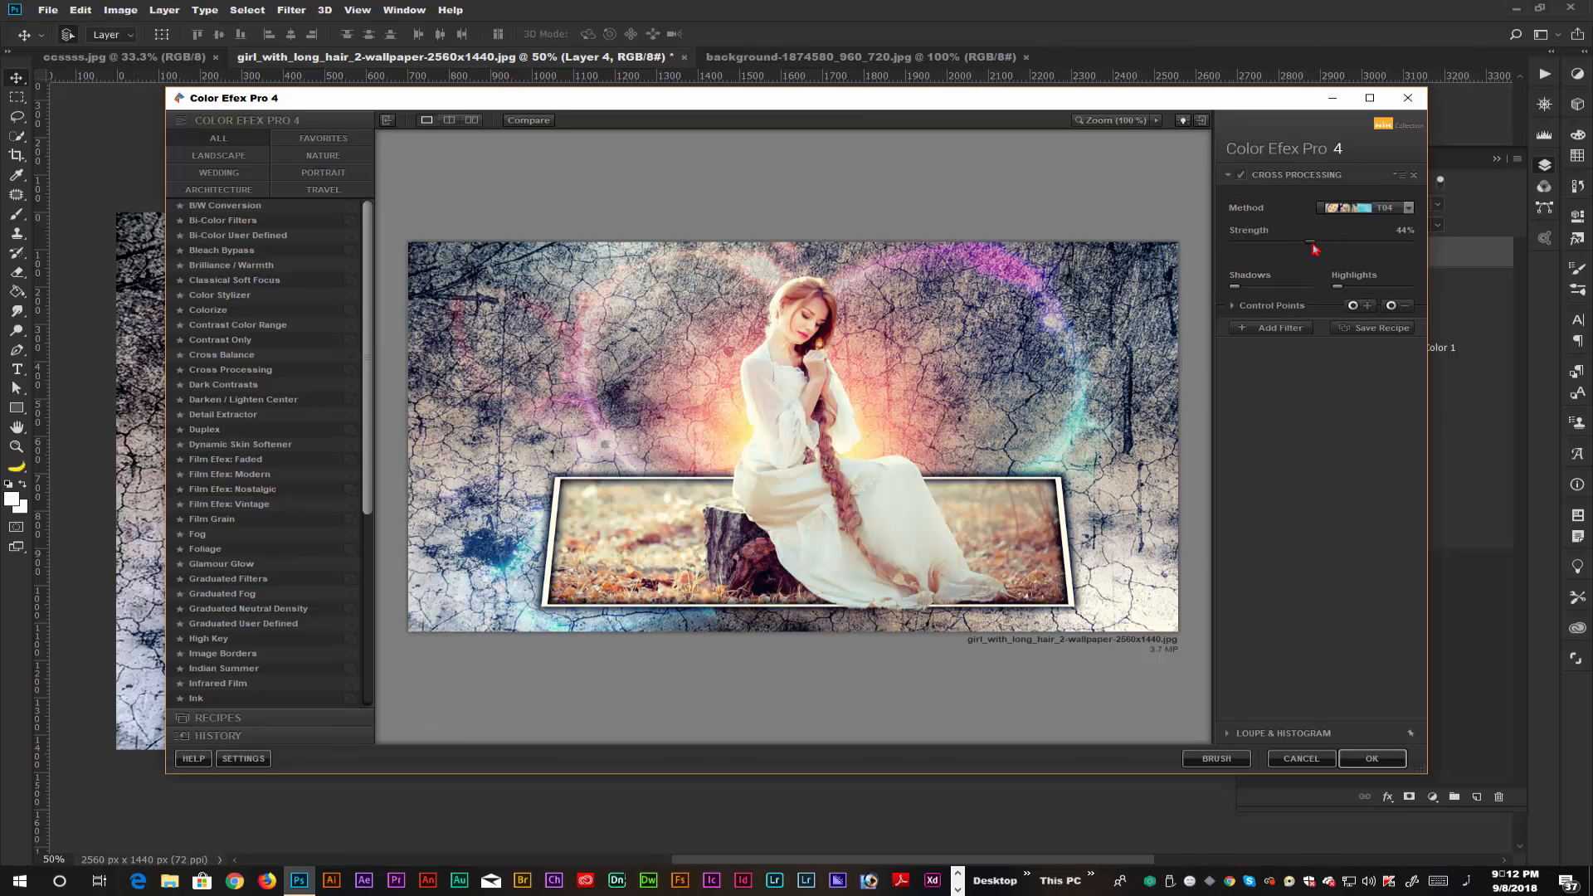
{"action": "left_click", "coordinate": [1233, 306]}
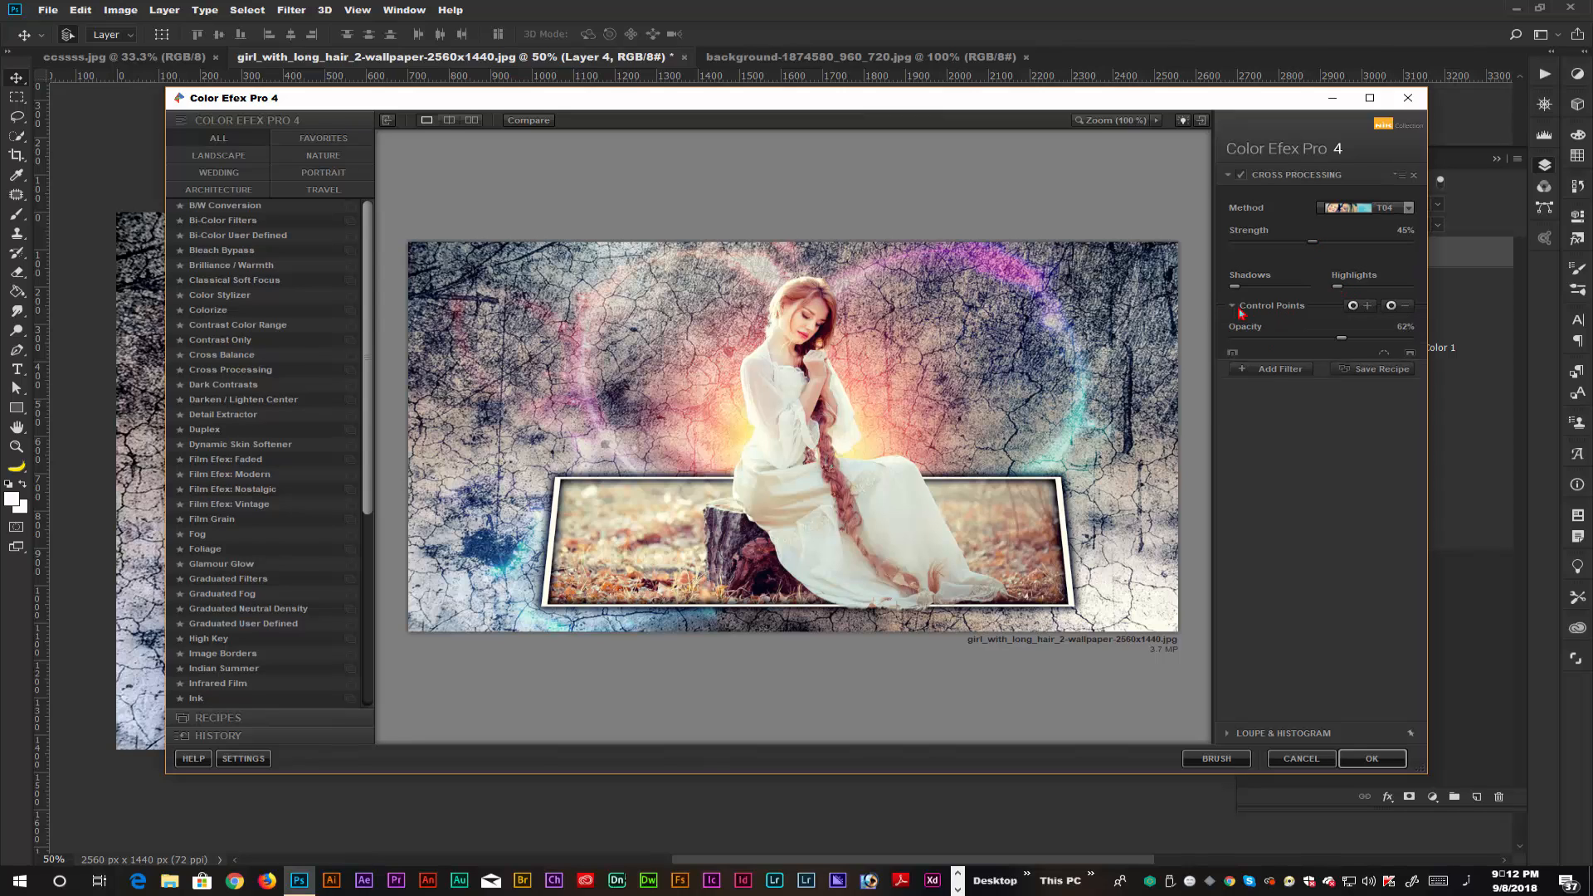
{"action": "left_click_drag", "start_coordinate": [1325, 340], "coordinate": [1321, 340]}
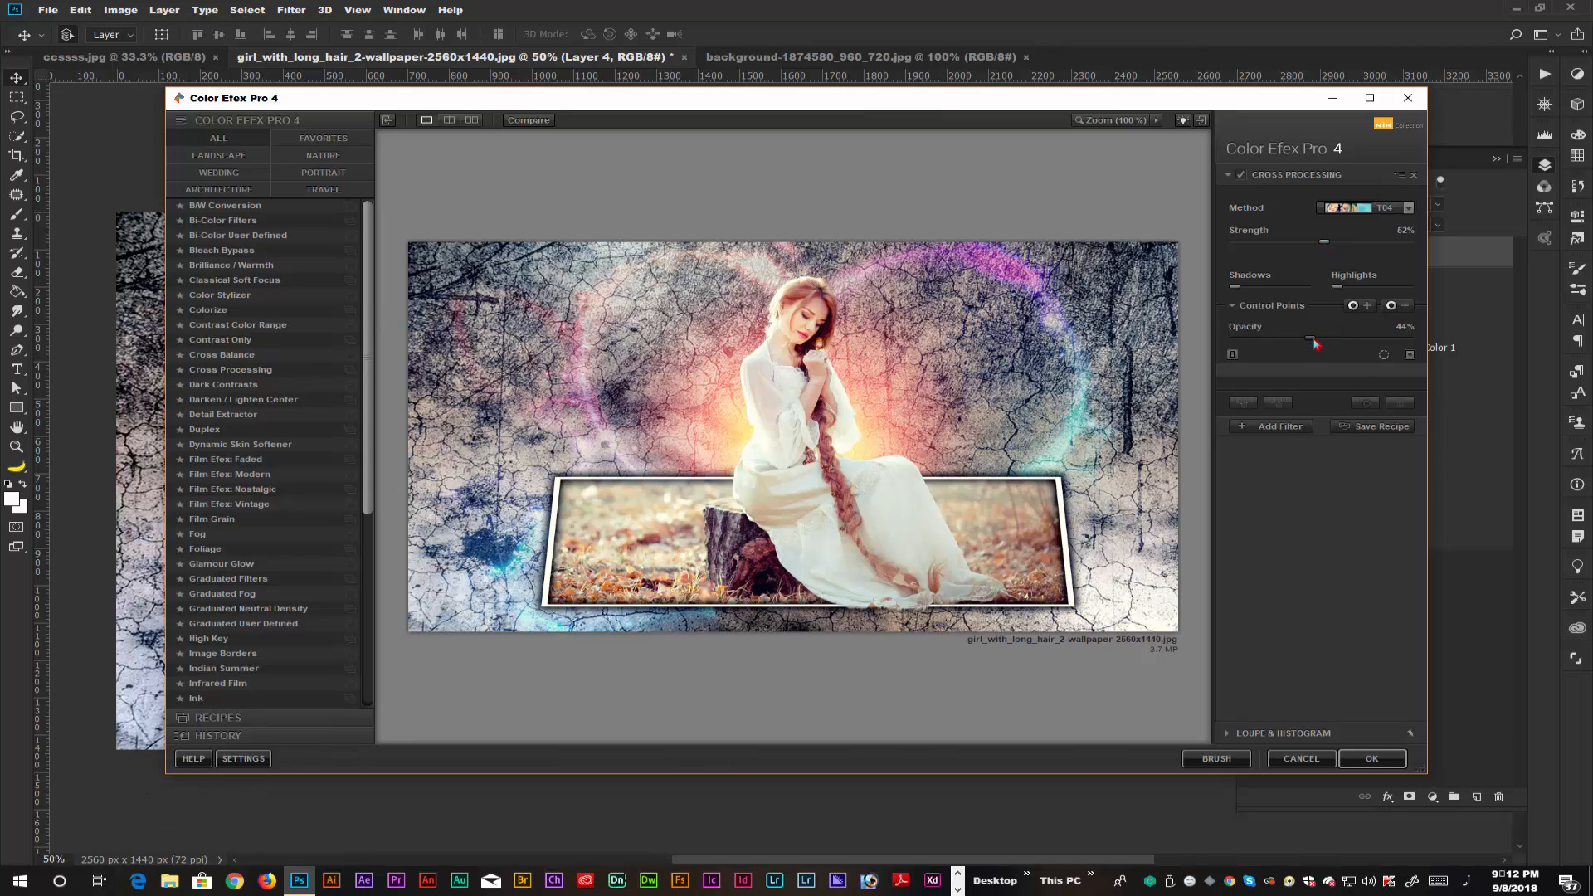
{"action": "left_click", "coordinate": [1373, 759]}
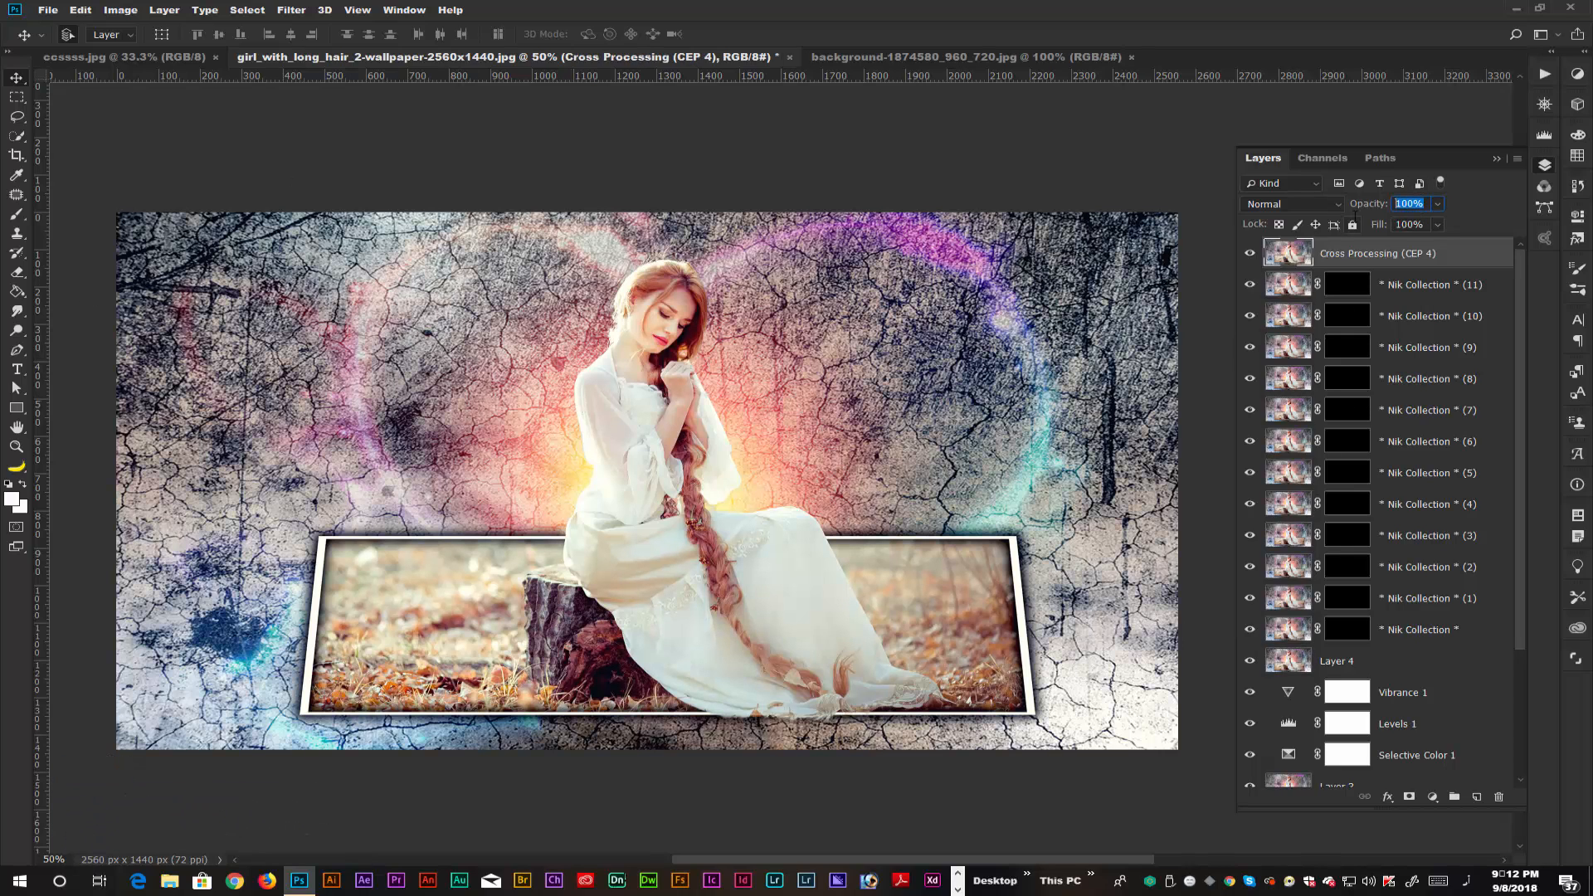
{"action": "key", "text": "Return"}
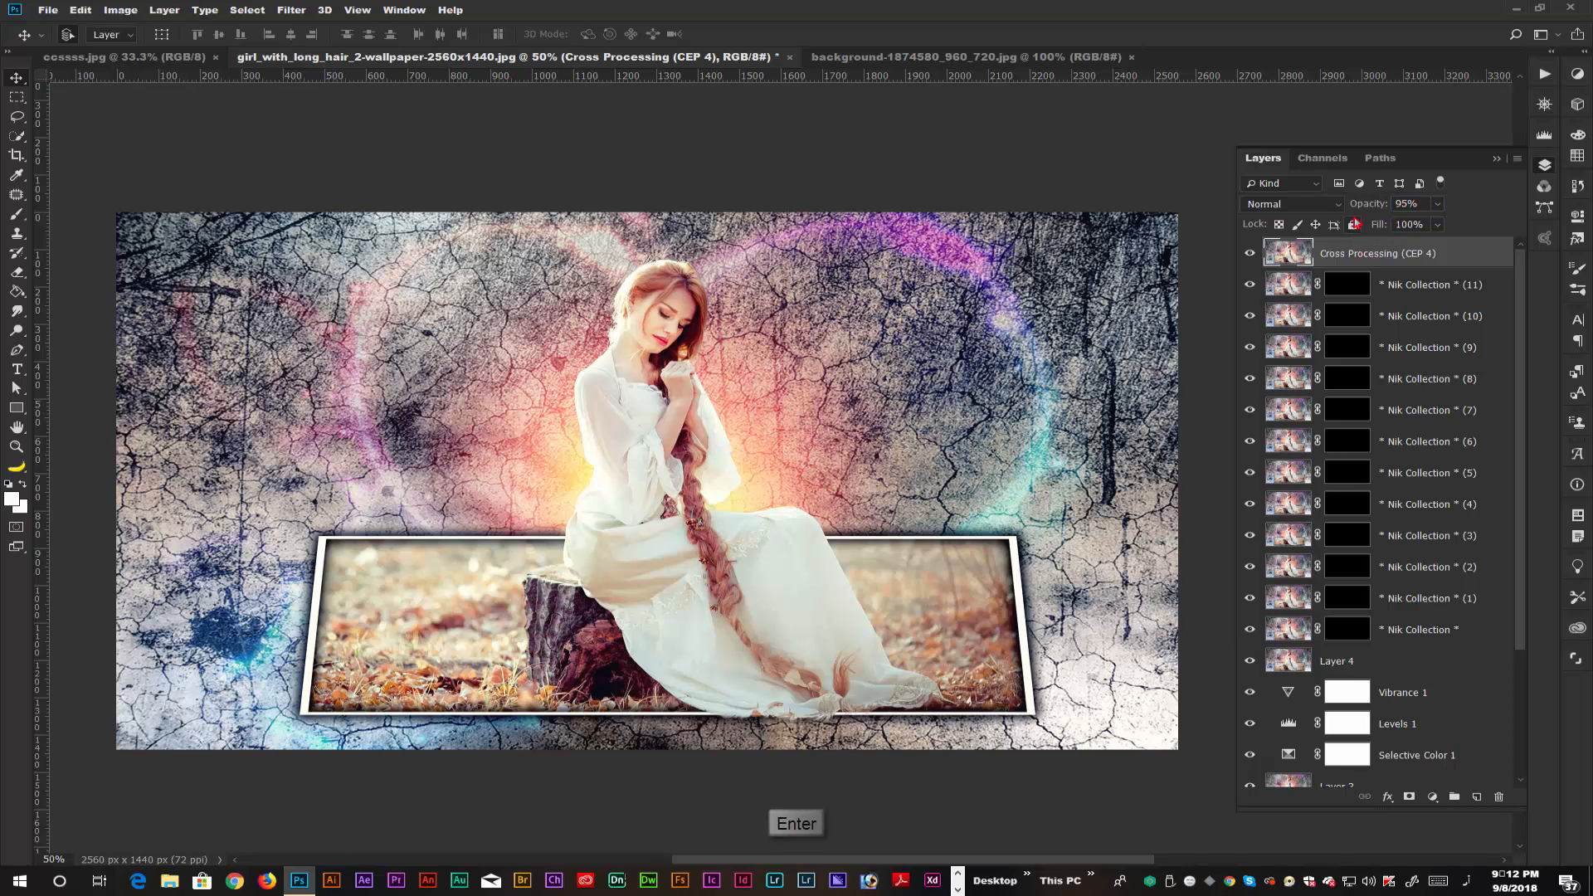
{"action": "scroll", "coordinate": [1500, 510], "scroll_direction": "down", "scroll_amount": 1}
{"action": "scroll", "coordinate": [1499, 509], "scroll_direction": "down", "scroll_amount": 1}
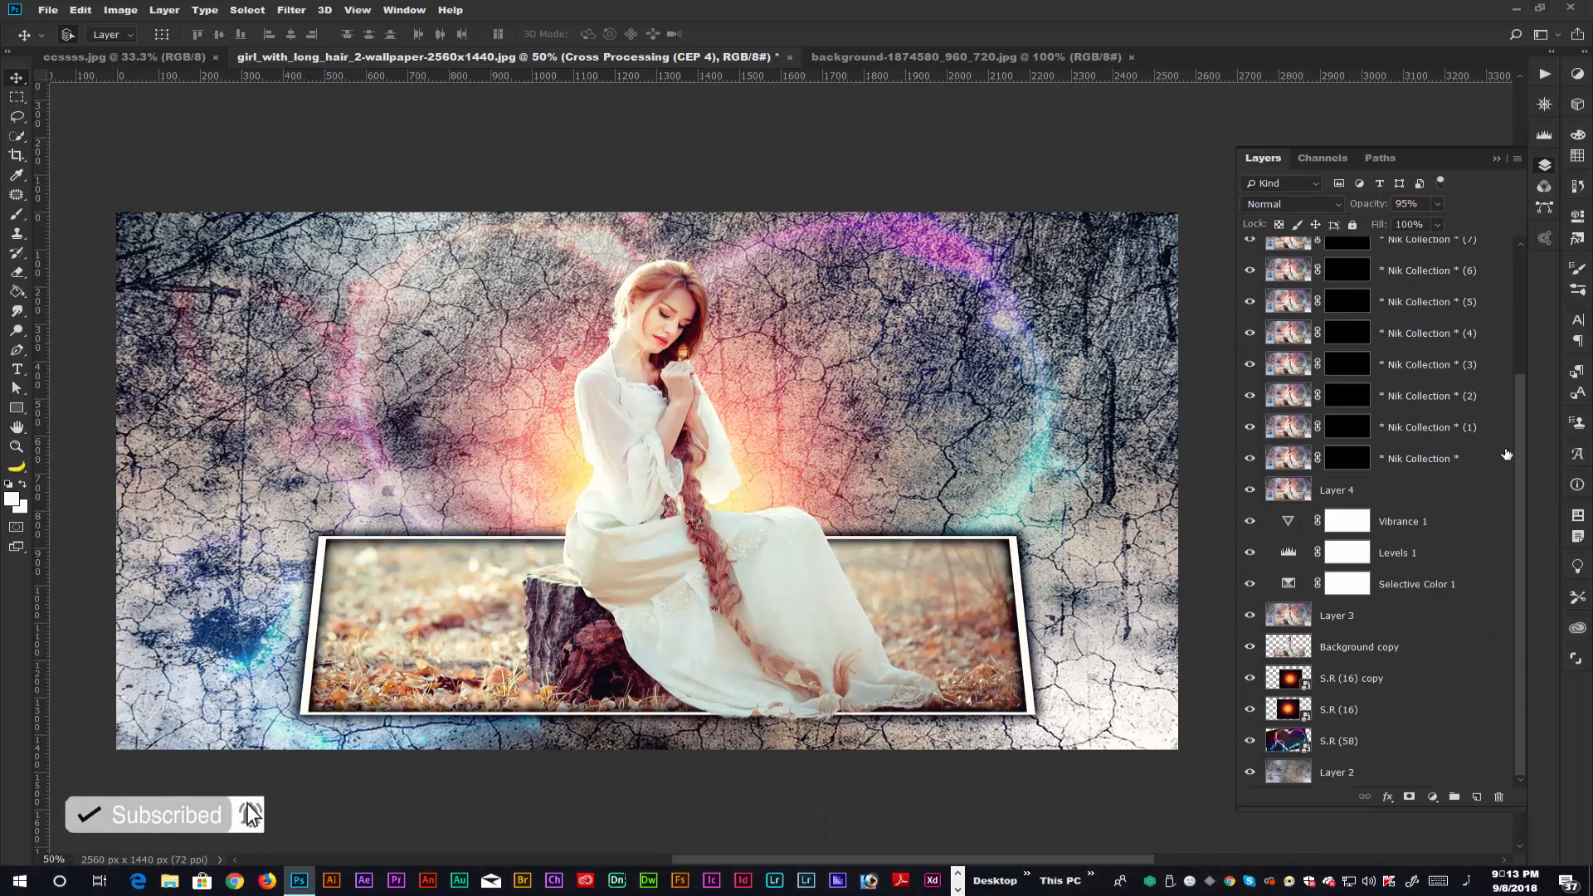
{"action": "left_click_drag", "start_coordinate": [1523, 432], "coordinate": [1507, 244]}
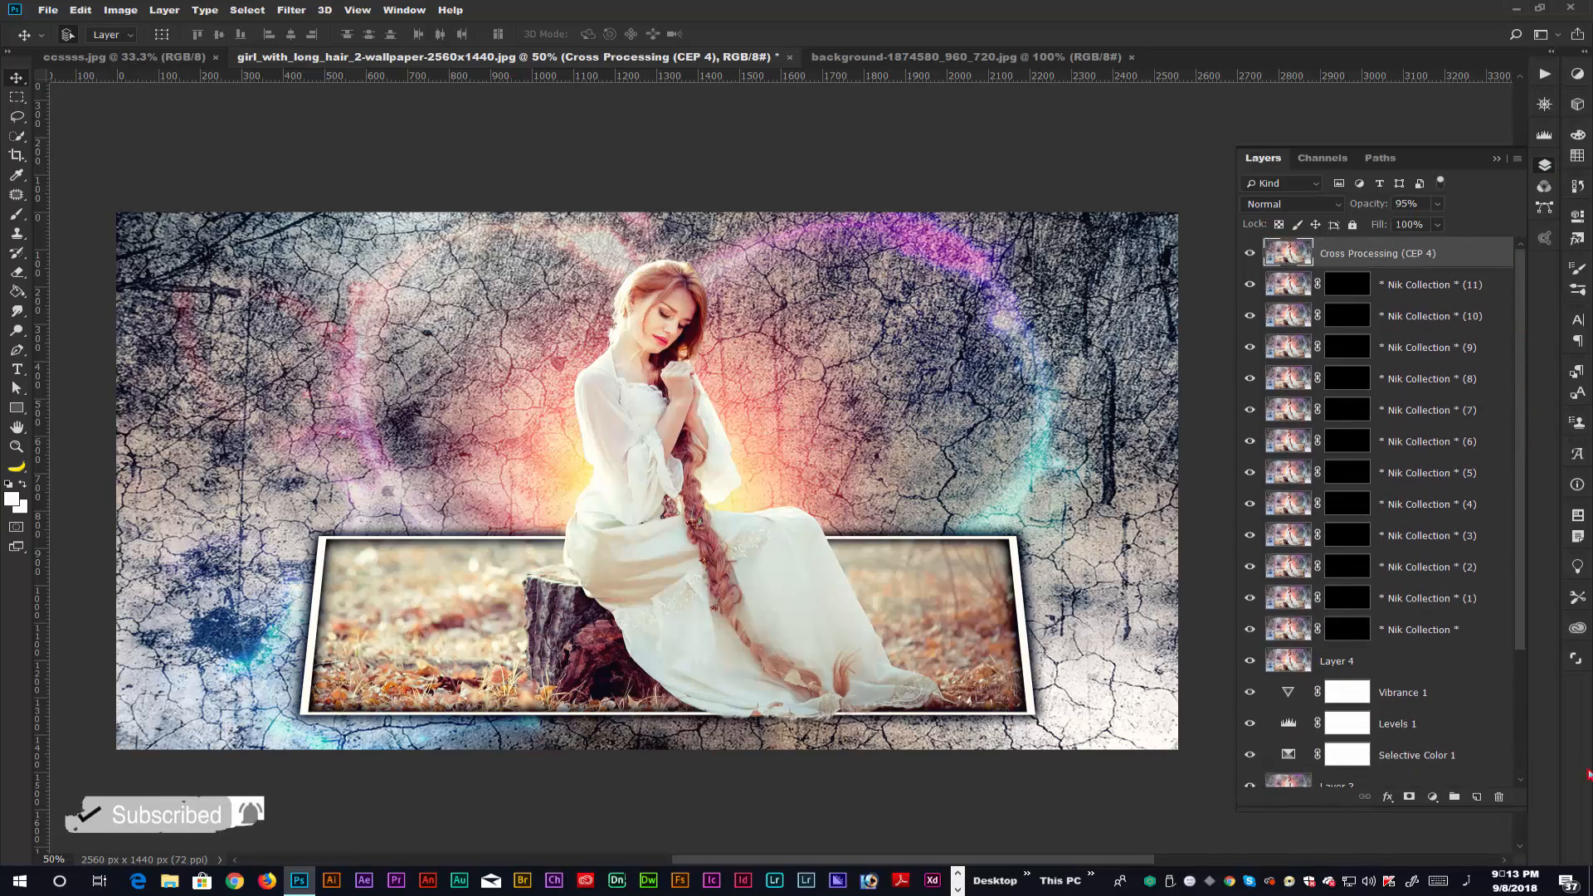
{"action": "left_click", "coordinate": [957, 889]}
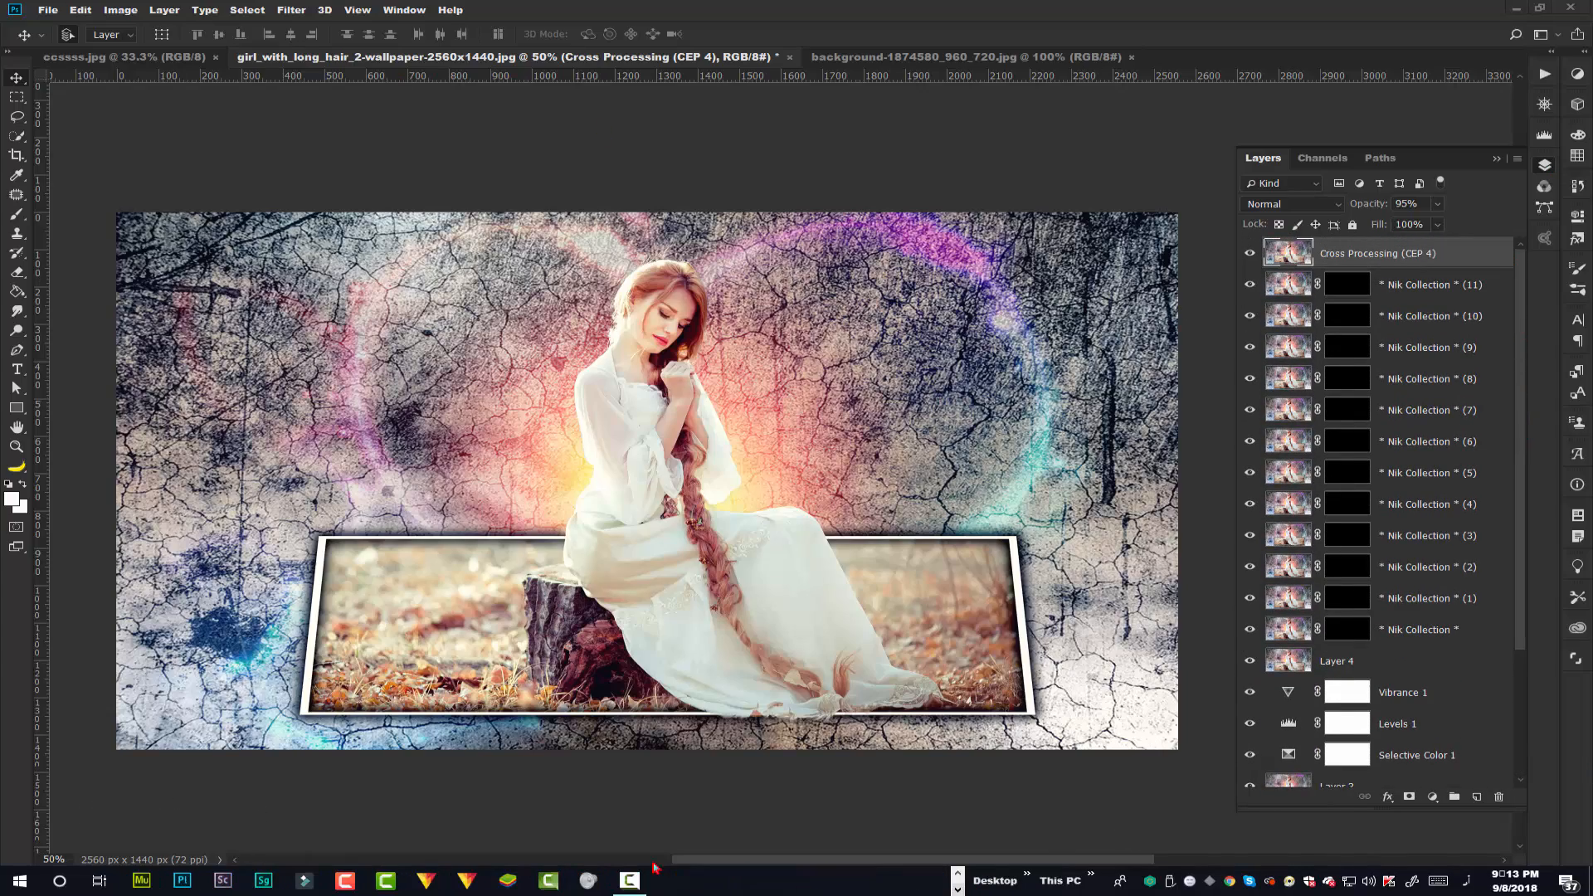